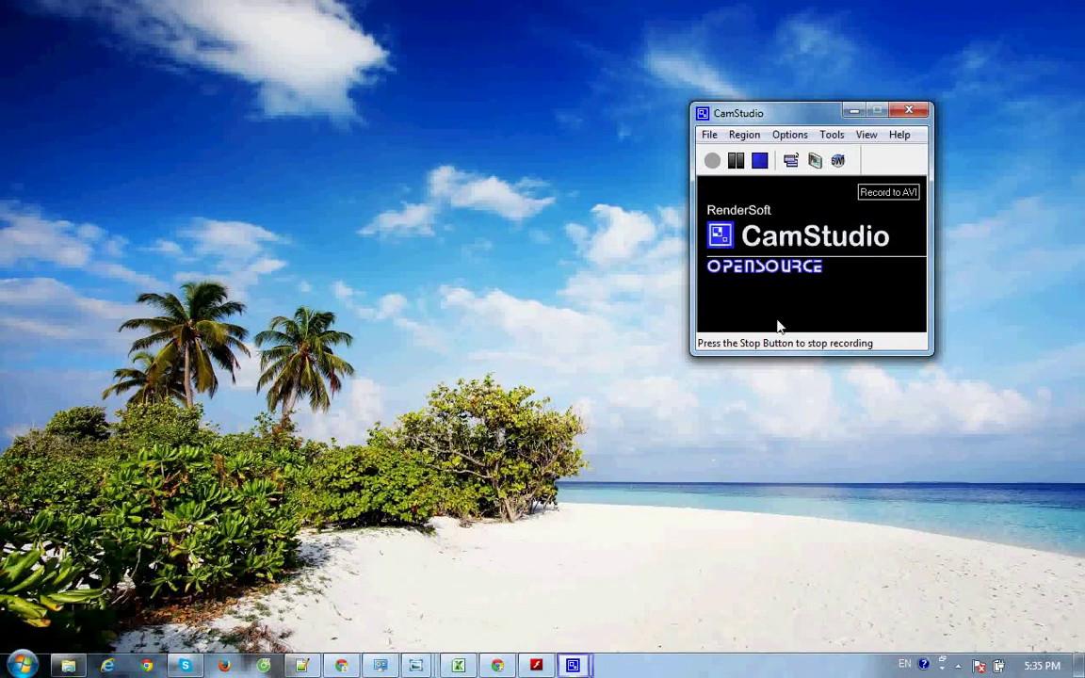
Minimize the CamStudio recorder and bring the empty Notepad++ document new 5 forward
click(854, 110)
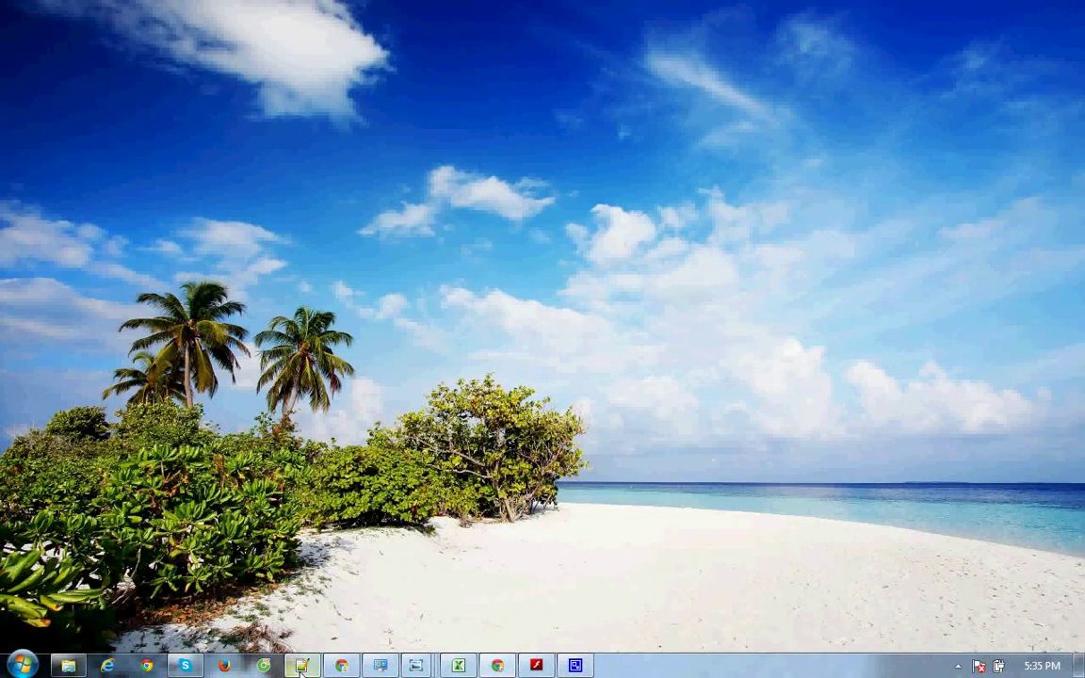
click(302, 666)
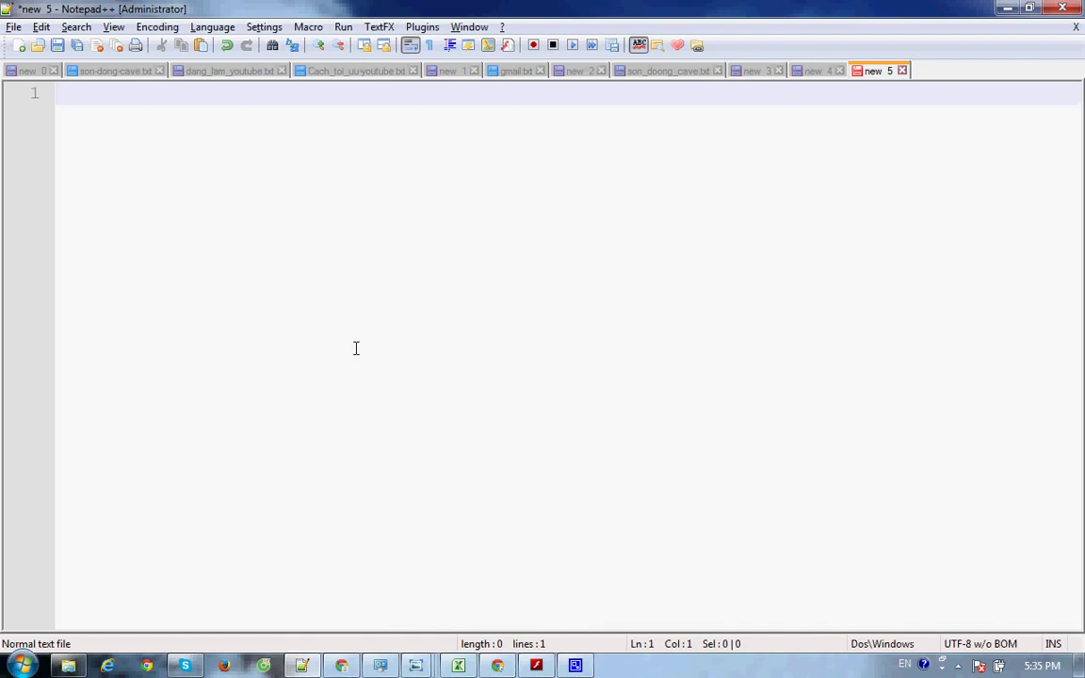
Type the heading 'HƯỚNG DẪN THIẾT KẾ NAME CARD ĐƠN GIẢN VỚI PHẦN MỀM PHOTOSHOP' and start a new line
text(XIN)
key(BackSpace)
key(BackSpace)
key(BackSpace)
text(HUÓ)
text(N)
text(G DA)
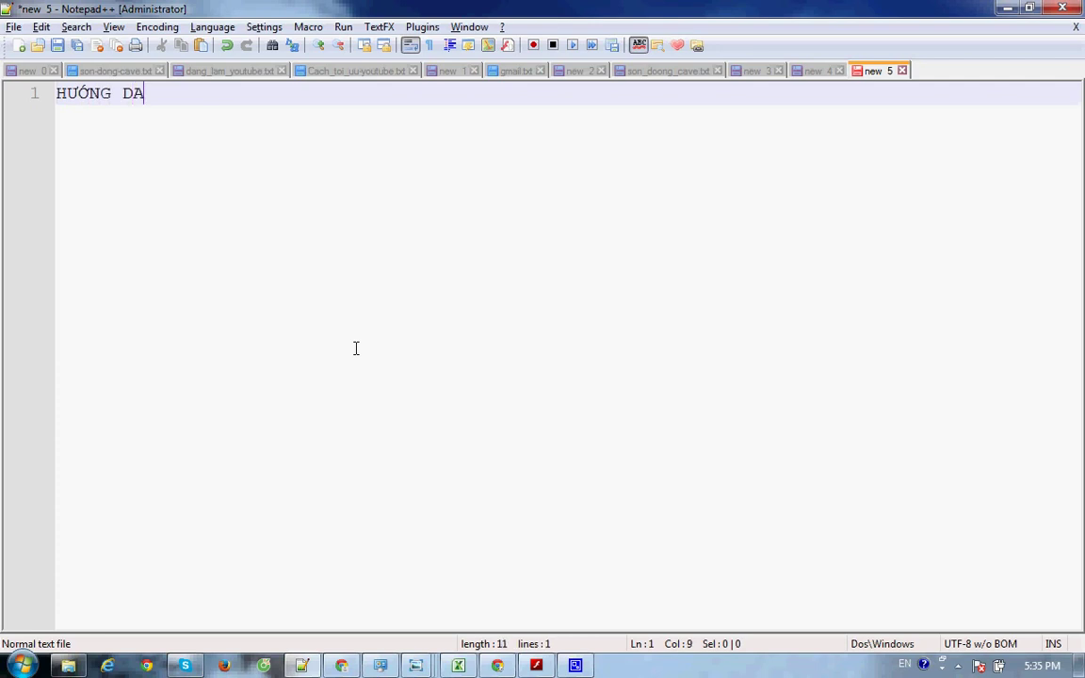
text(N THIẾT KEẾ A)
key(BackSpace)
text(NAME)
key(BackSpace)
text(E CArrD ĐOƠN GIAN)
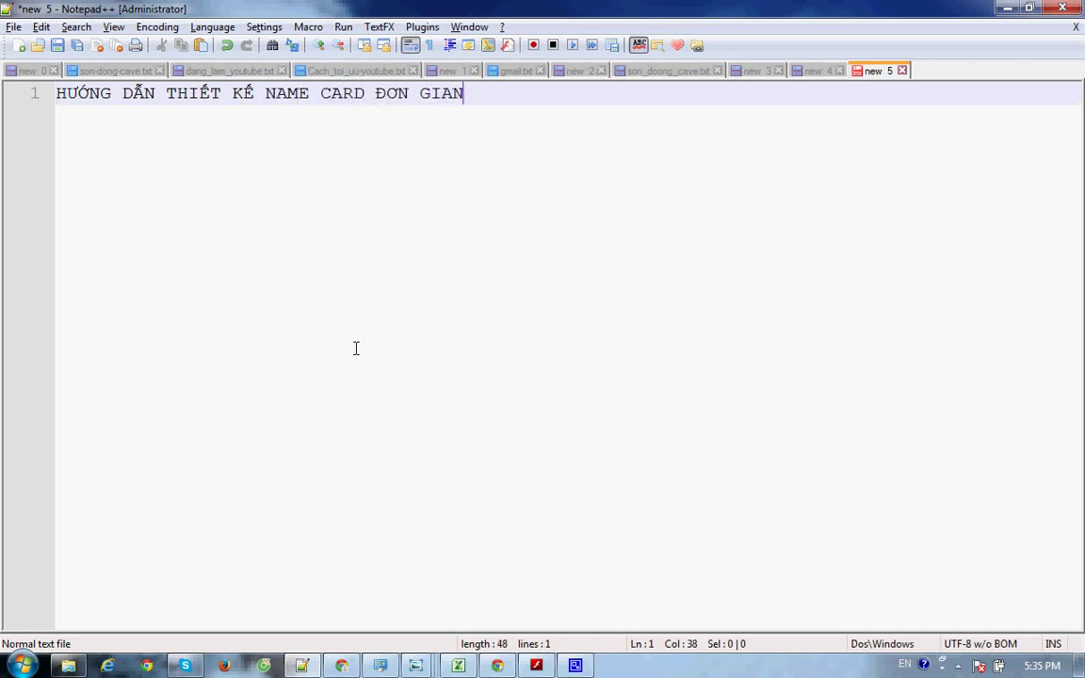
text( VỚI )
text(PHÂN )
text(MỀM PHO)
text(TOS)
text(HO)
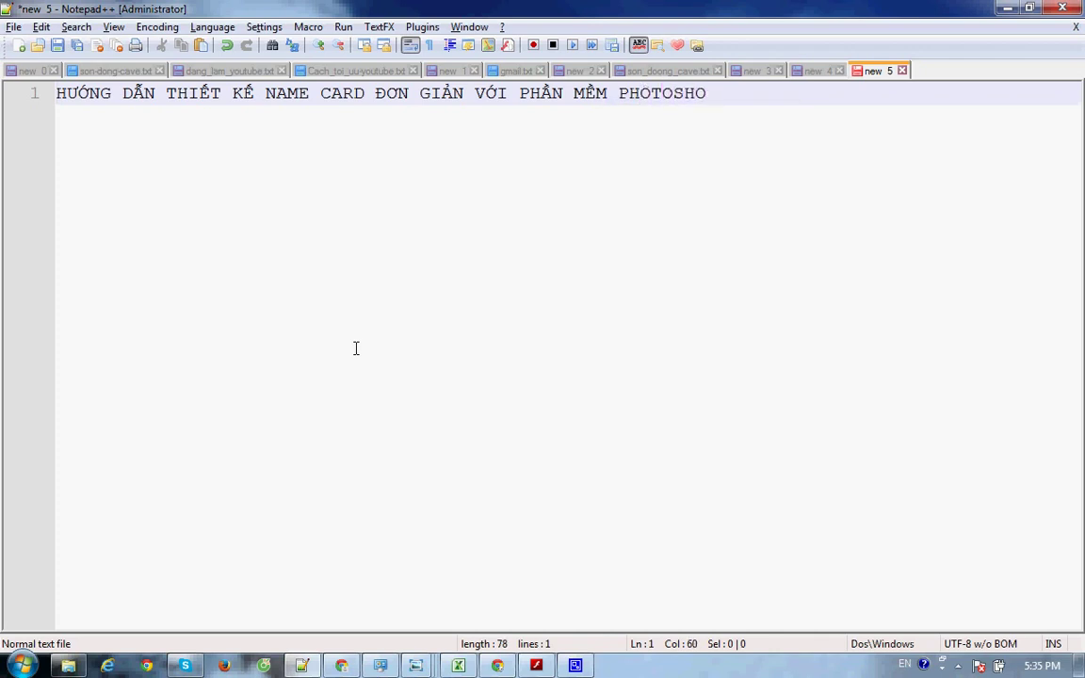
text(P)
key(Return)
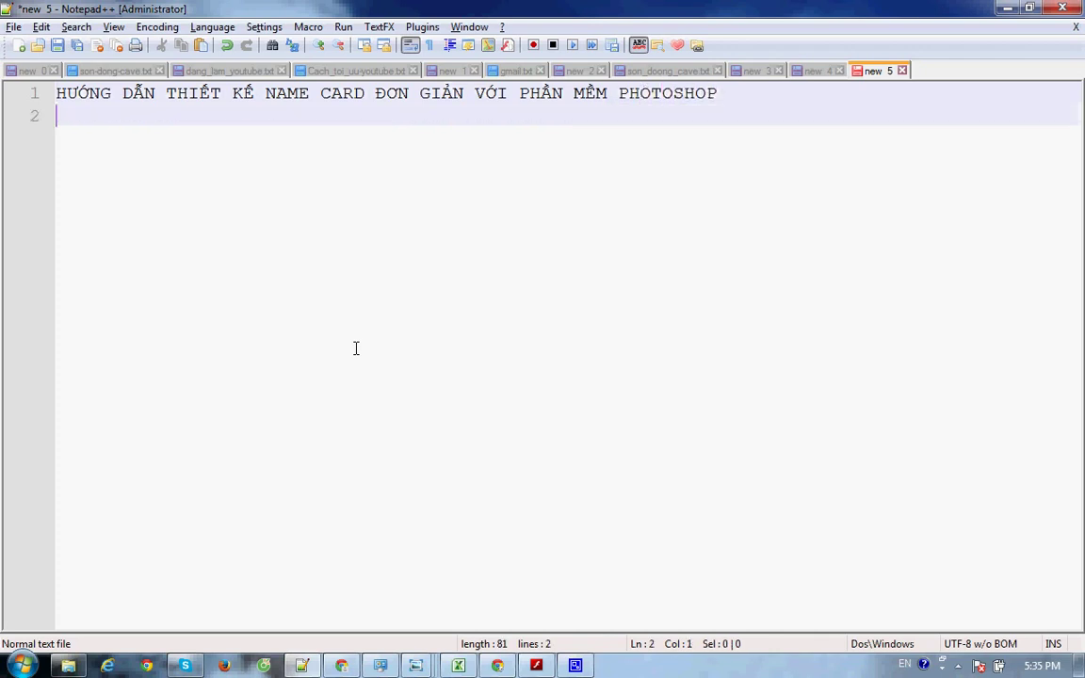
Add note '1. Kích thước của Name card là 85mm x 55mm' on its own line
text(1.)
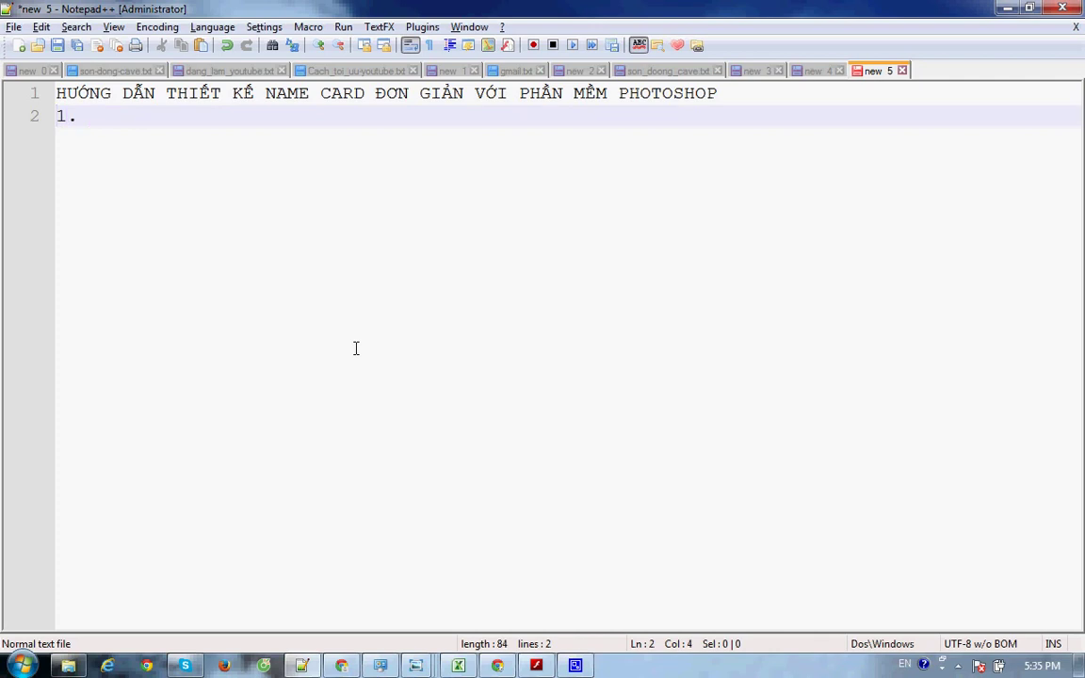
text(kic)
key(BackSpace)
key(BackSpace)
key(BackSpace)
text(Kích thuoớc )
text(cuar )
text(Name car)
text(d là )
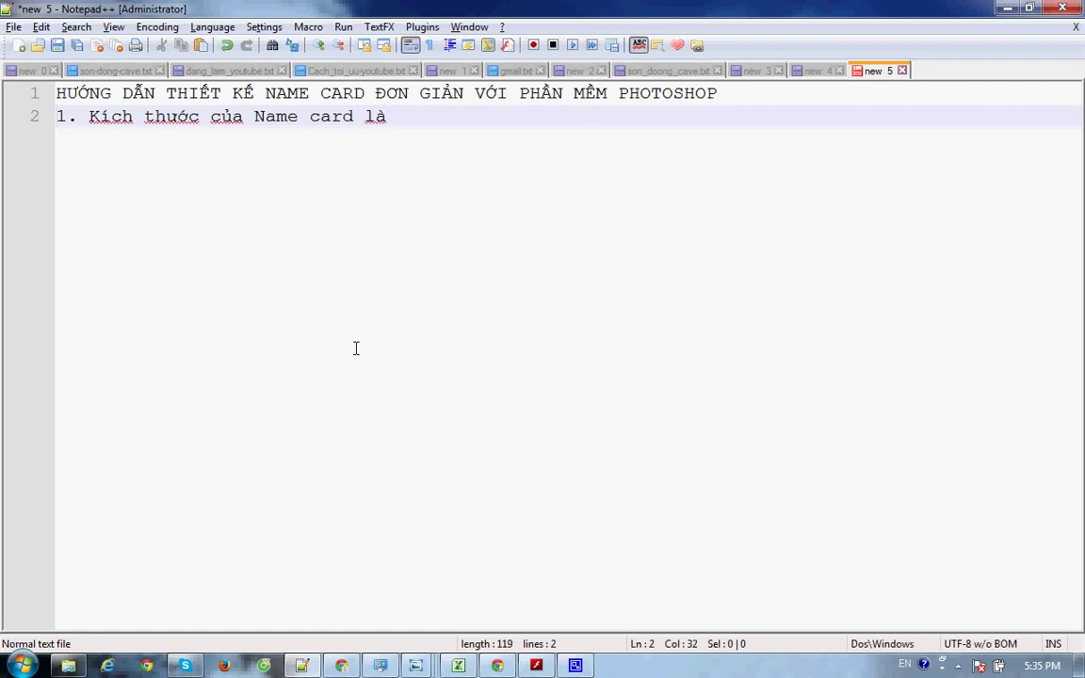
text(88)
key(BackSpace)
text(5mm x 55mm)
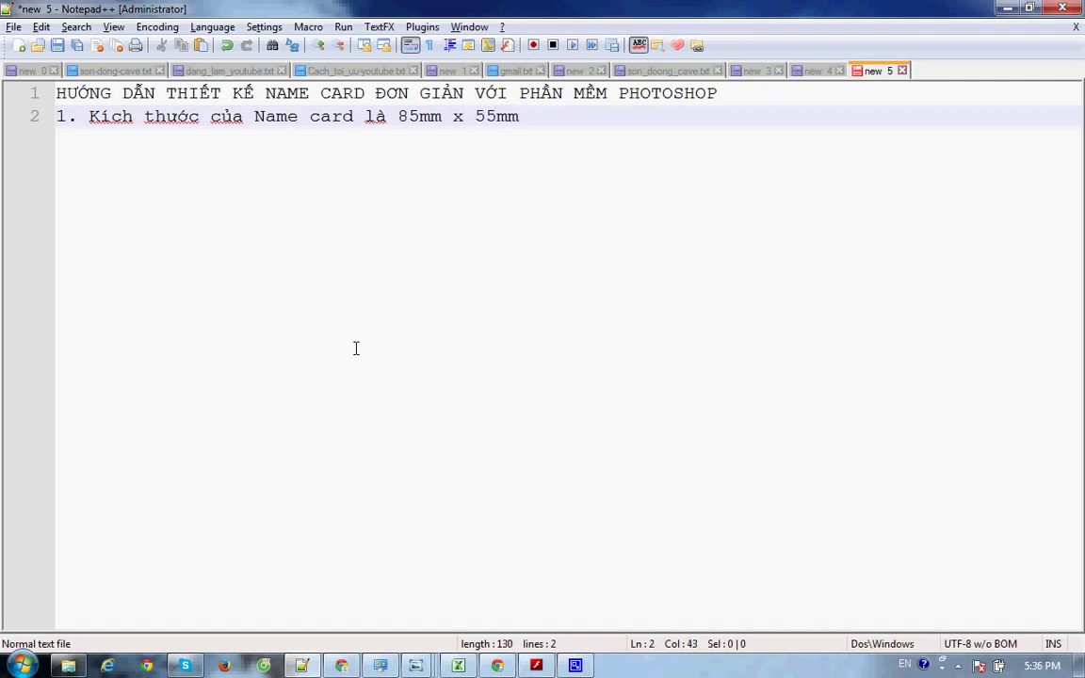
key(Return)
Add note '2. Chế độ màu CMYK, độ phân giải là 300px' followed by blank lines
text(2. d)
key(BackSpace)
text(Chế độ mafu laf 300)
text(px, )
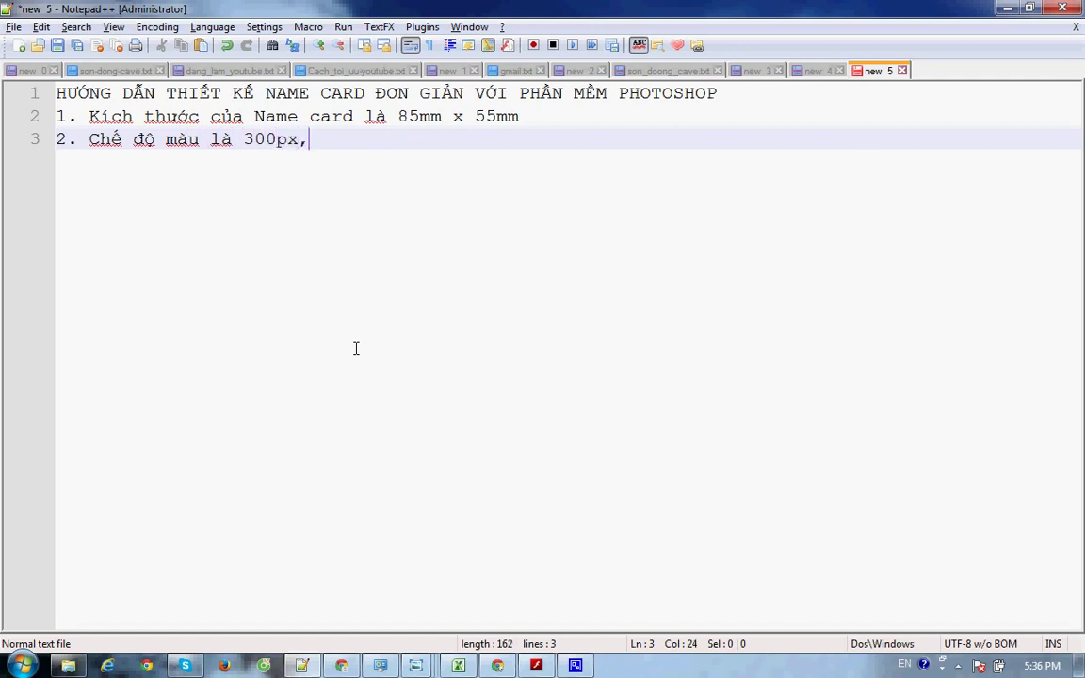
text(chees ddooj)
key(BackSpace)
key(BackSpace)
key(BackSpace)
key(BackSpace)
key(BackSpace)
key(BackSpace)
key(BackSpace)
key(BackSpace)
key(BackSpace)
key(BackSpace)
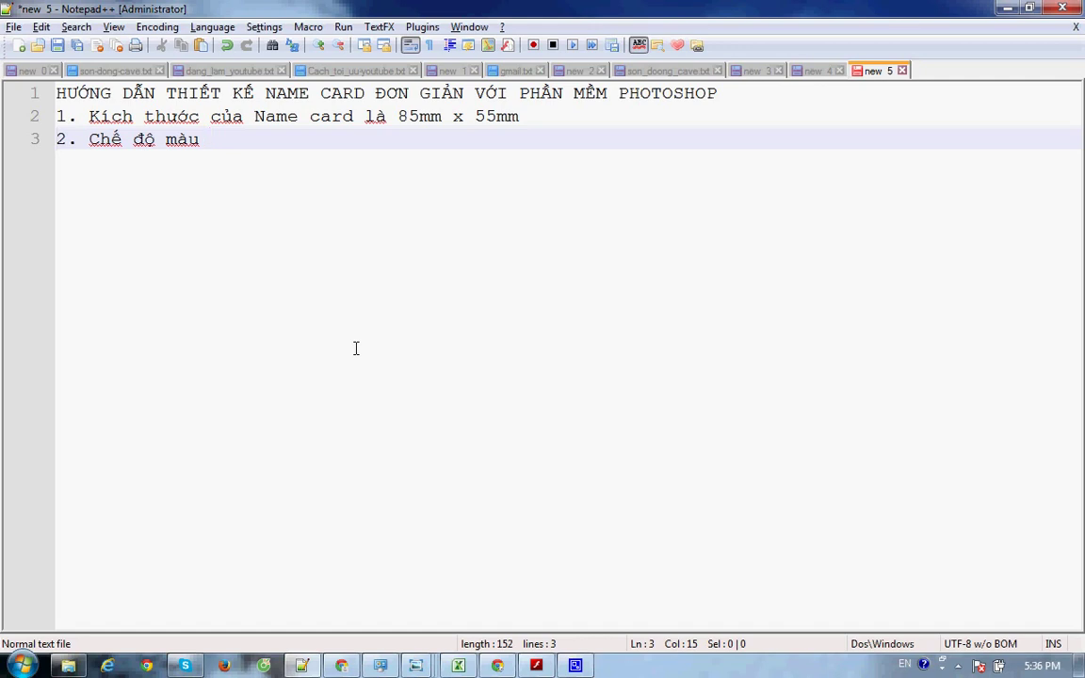
text(cm)
key(BackSpace)
key(BackSpace)
text(cm)
key(BackSpace)
key(BackSpace)
text(cm)
key(BackSpace)
key(BackSpace)
text(CM)
text(YK)
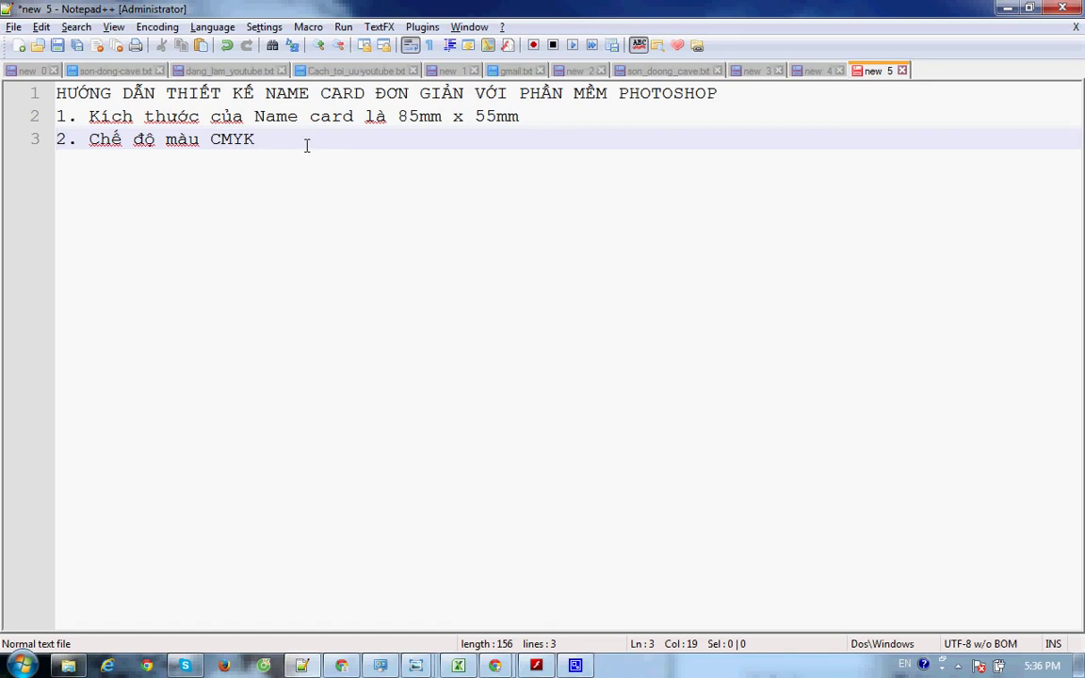
text(, )
text(đô)
text( phân giair )
text(là 300px)
key(Return)
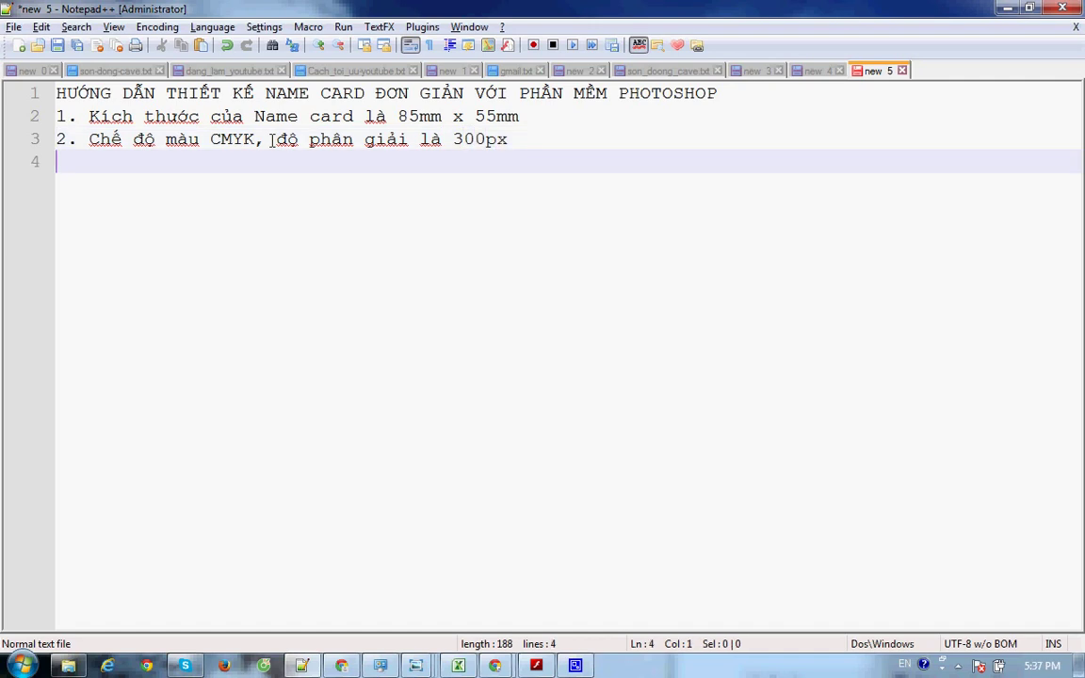
key(Return)
Add the sentence 'Bây giờ tôi sẽ hướng dẫn sử dụng phần mềm để thiết kế'
text(Baay giờ c)
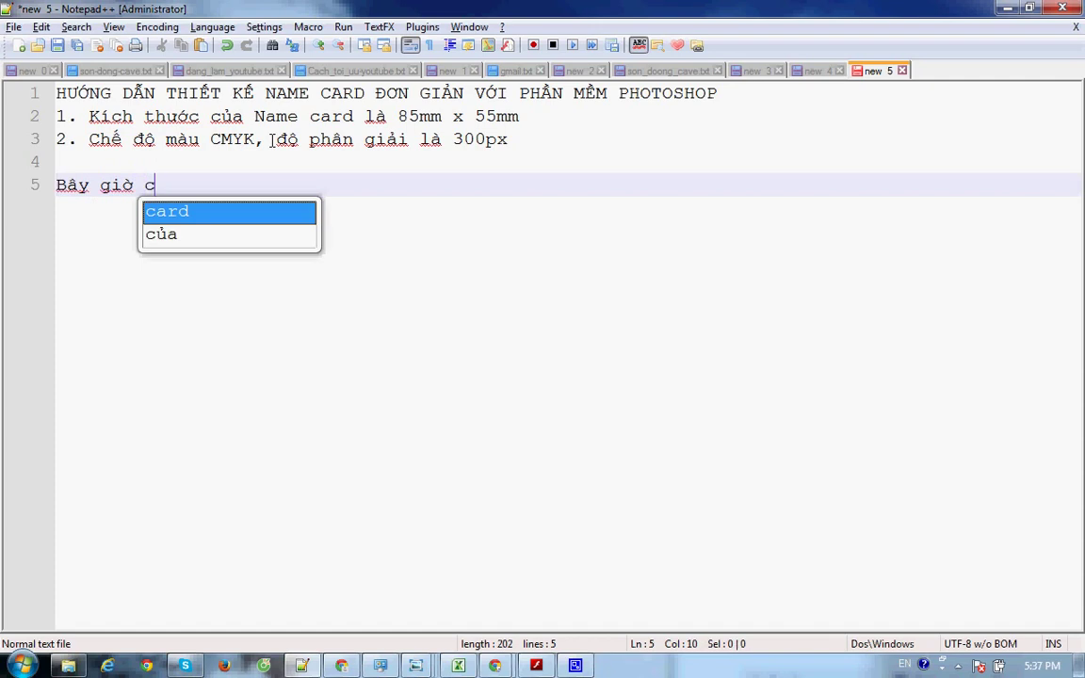
text(húng ta)
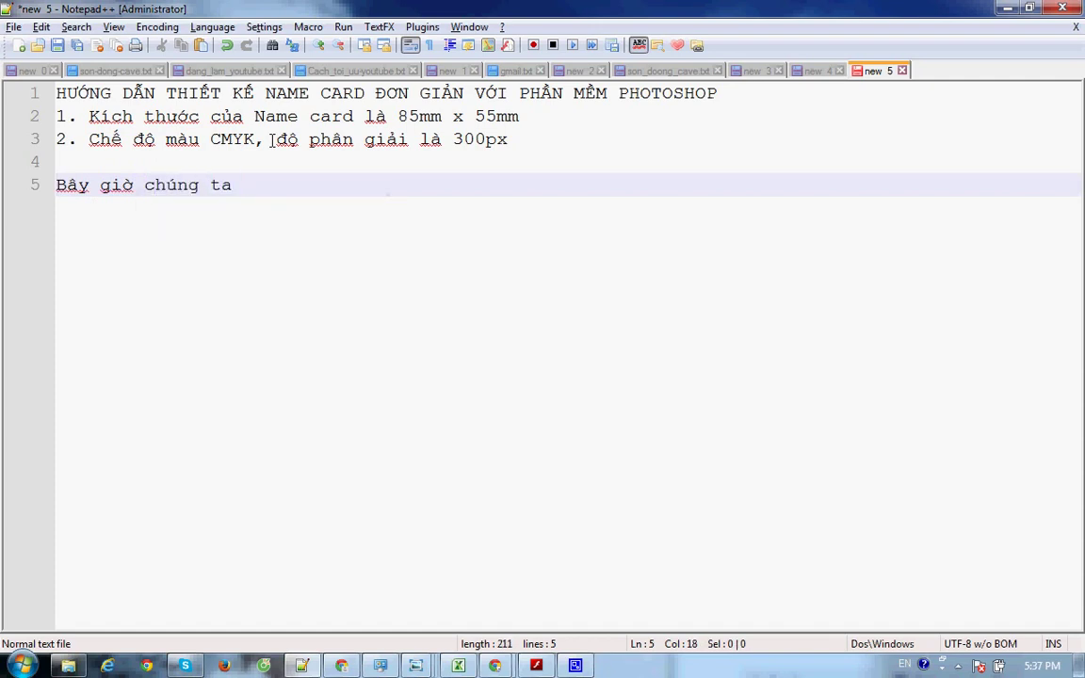
key(BackSpace)
key(BackSpace)
key(BackSpace)
key(BackSpace)
key(BackSpace)
key(BackSpace)
key(BackSpace)
key(BackSpace)
text(tôi sẽ hướng dẫn)
key(BackSpace)
text(n)
text(suử dụng phần meềm để thiết kế)
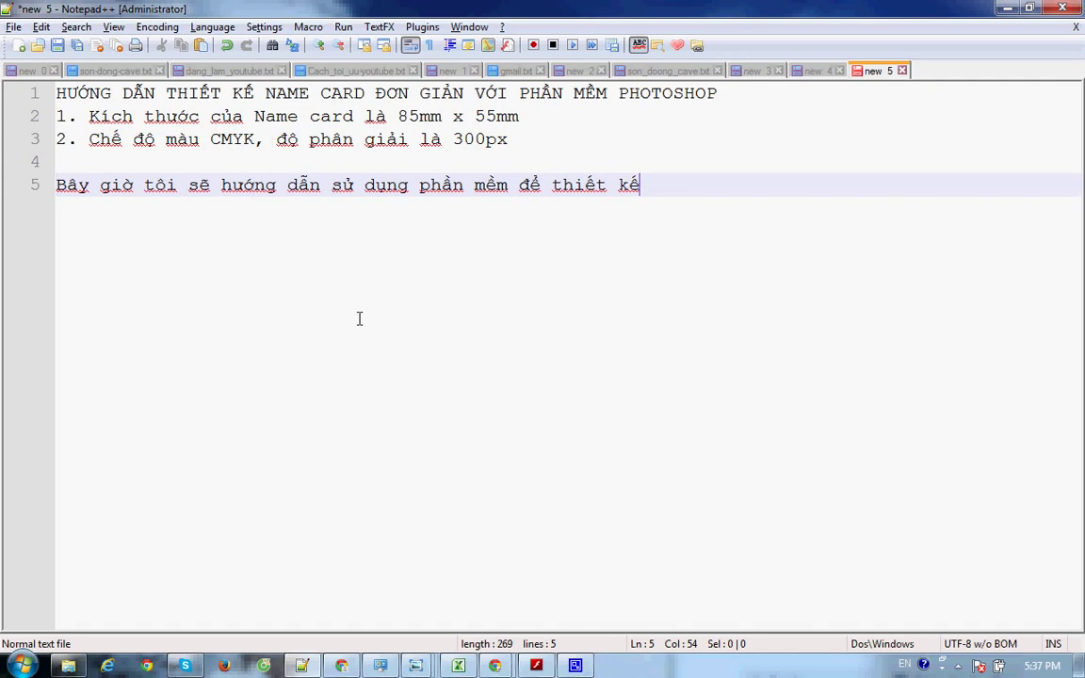
click(23, 666)
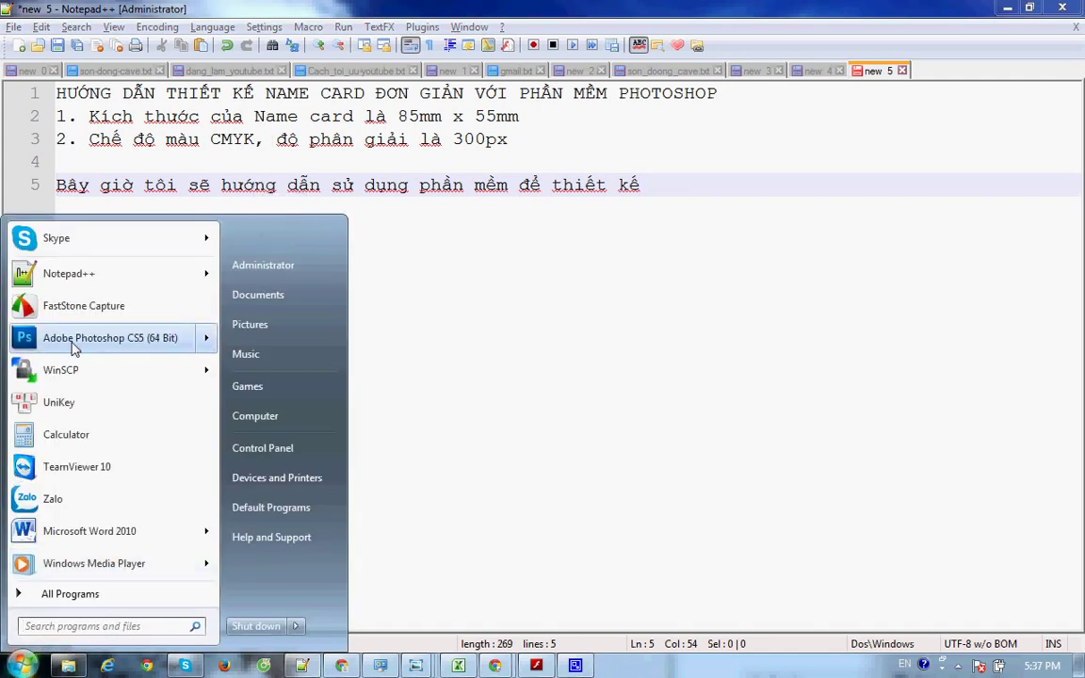
Launch Adobe Photoshop CS5 (64 Bit) from the Start menu
click(73, 344)
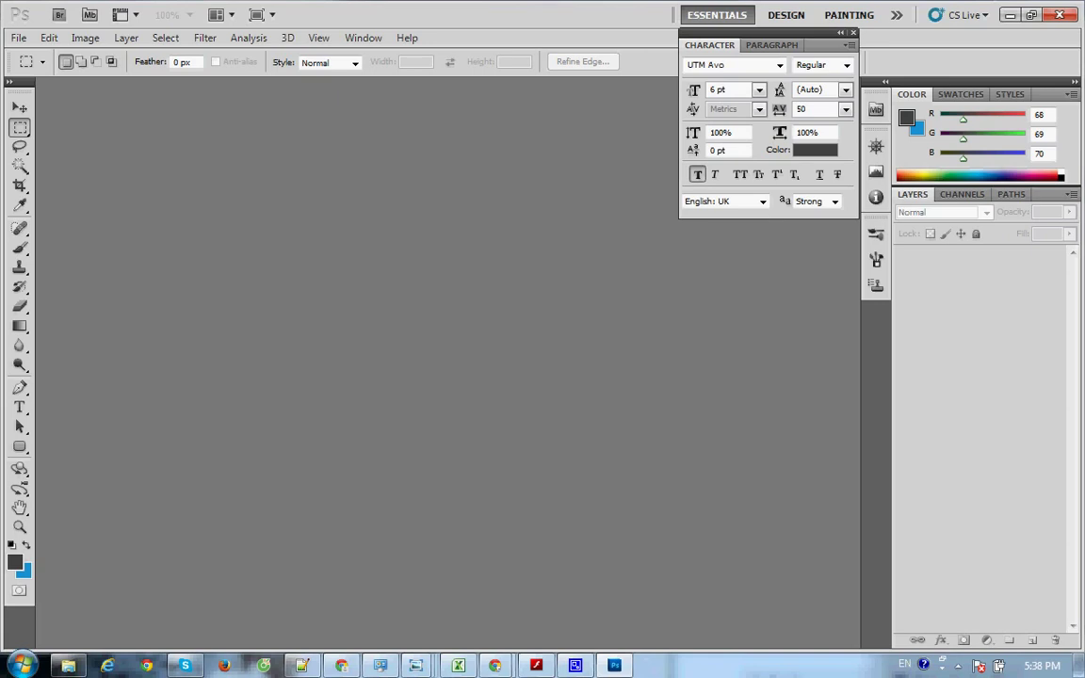
Try a new CMYK document at width 100 and height 2000, then cancel the oversized warning
key(ctrl+n)
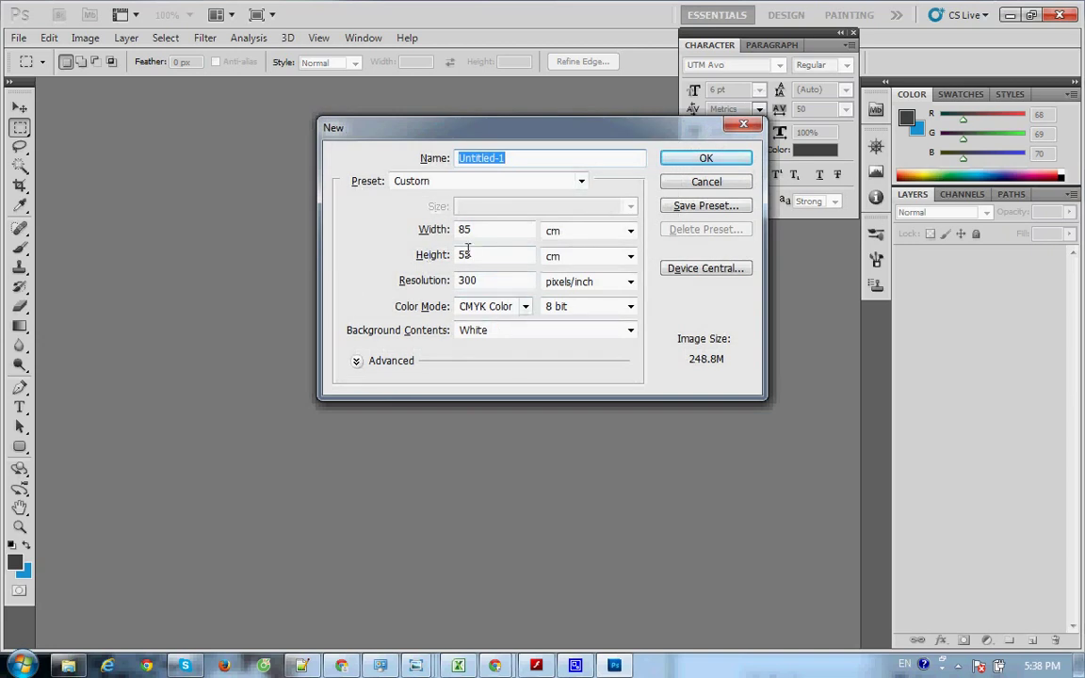
drag(482, 230, 370, 220)
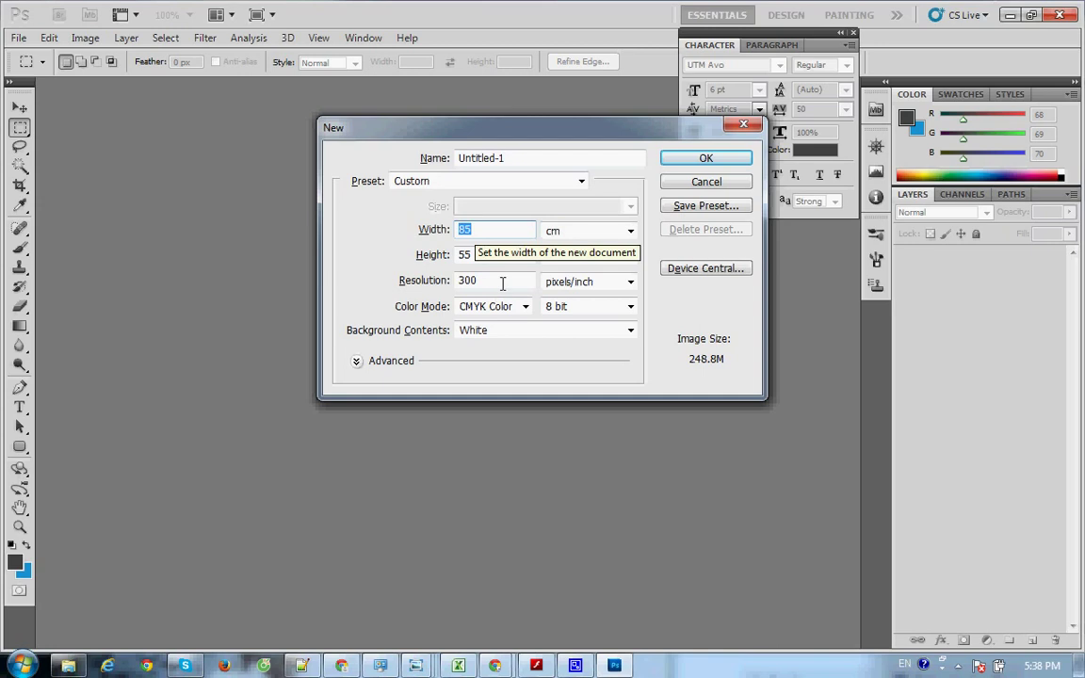
click(582, 181)
click(524, 306)
click(487, 229)
double_click(476, 230)
text(100)
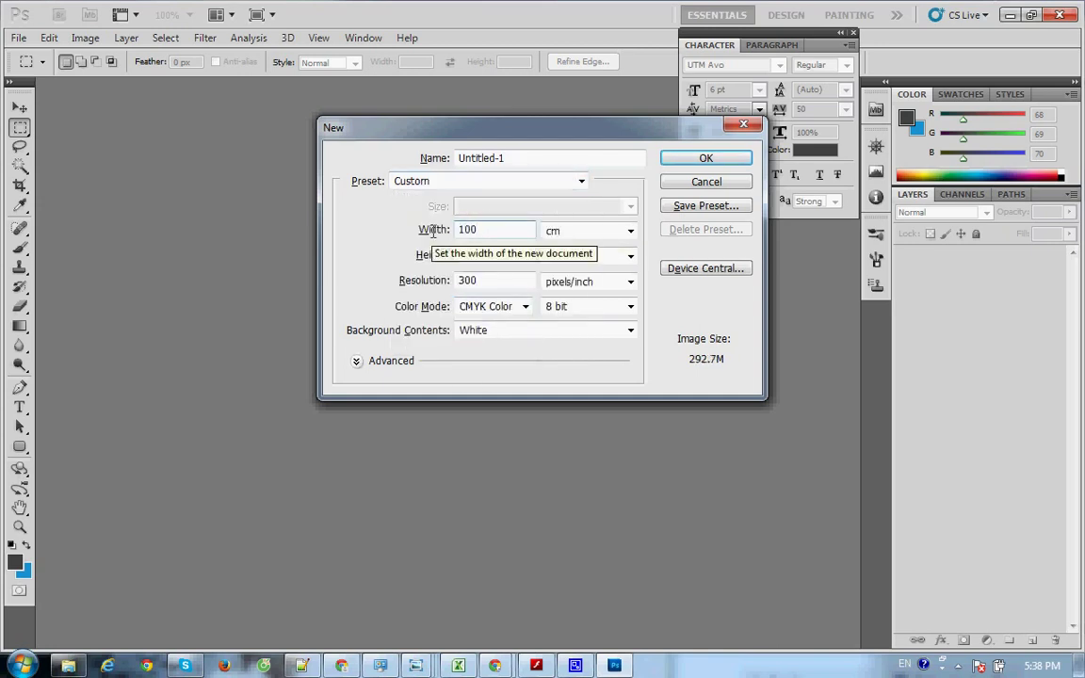
drag(476, 255, 370, 250)
text(2000)
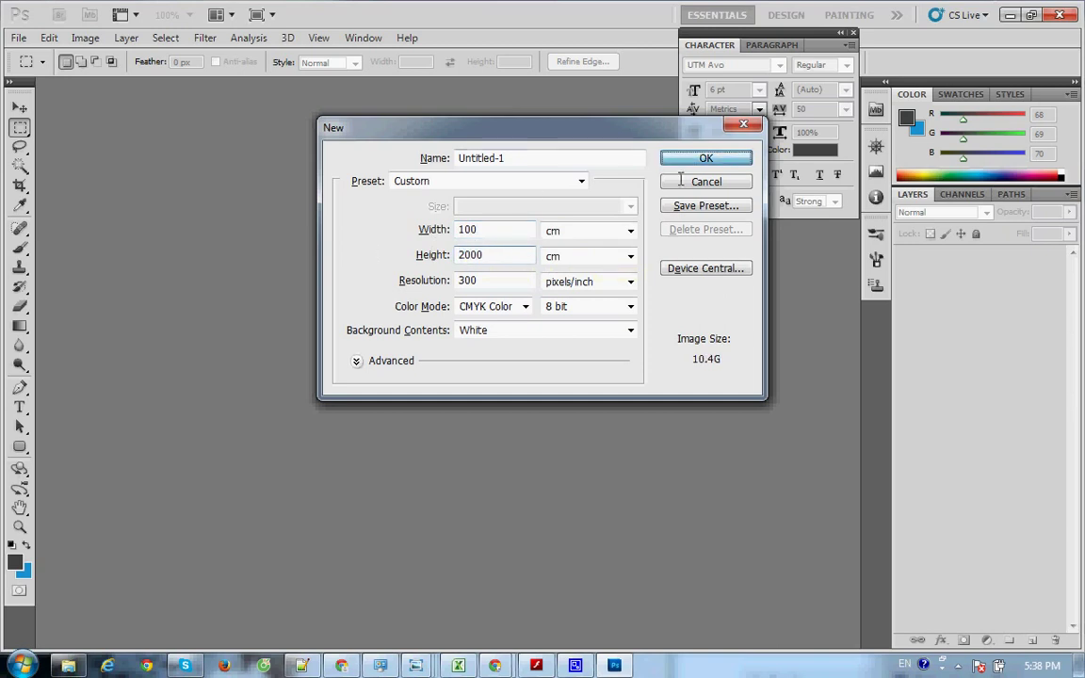
click(705, 157)
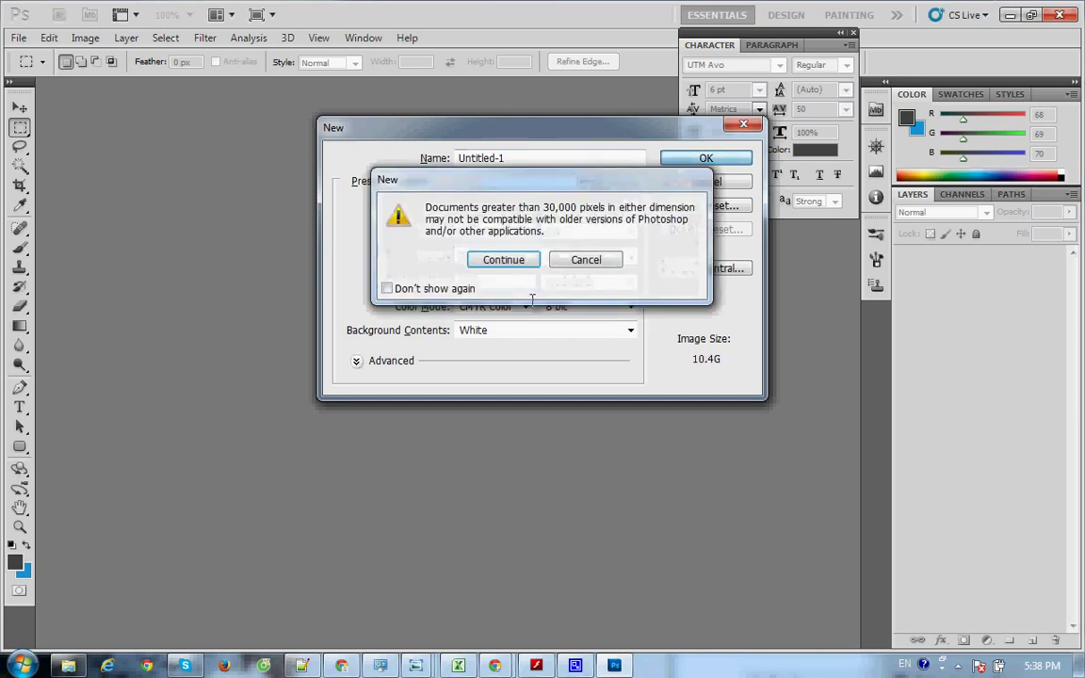
click(581, 259)
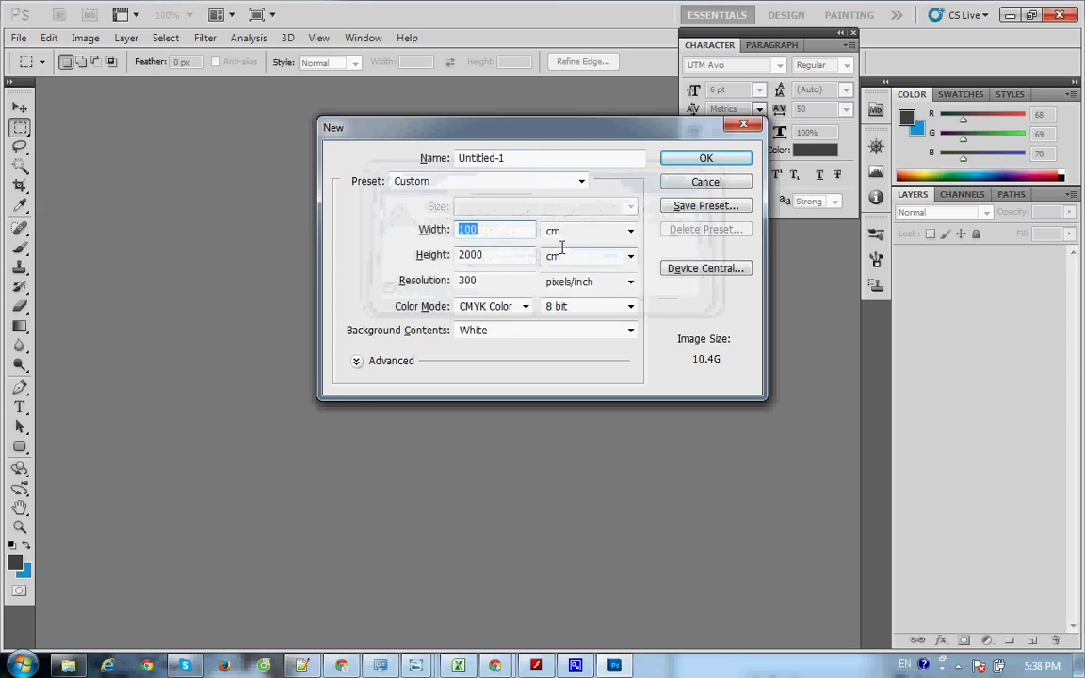
Switch the size units to millimetres and create the 100 × 200 mm document
click(572, 234)
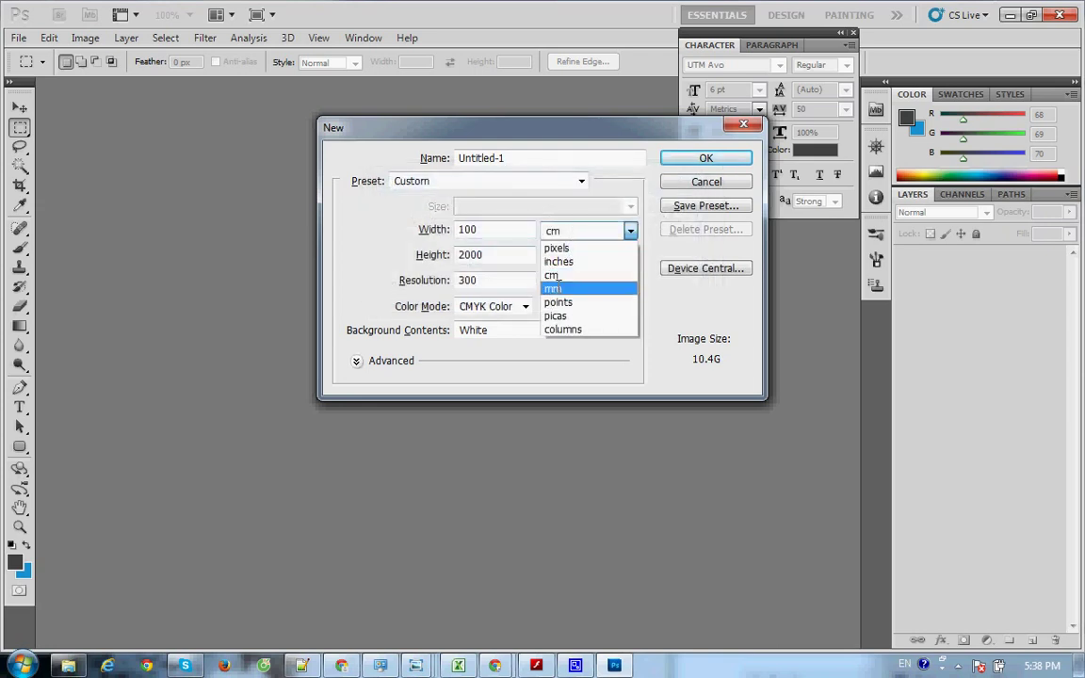
click(570, 279)
double_click(490, 254)
text(2000)
key(BackSpace)
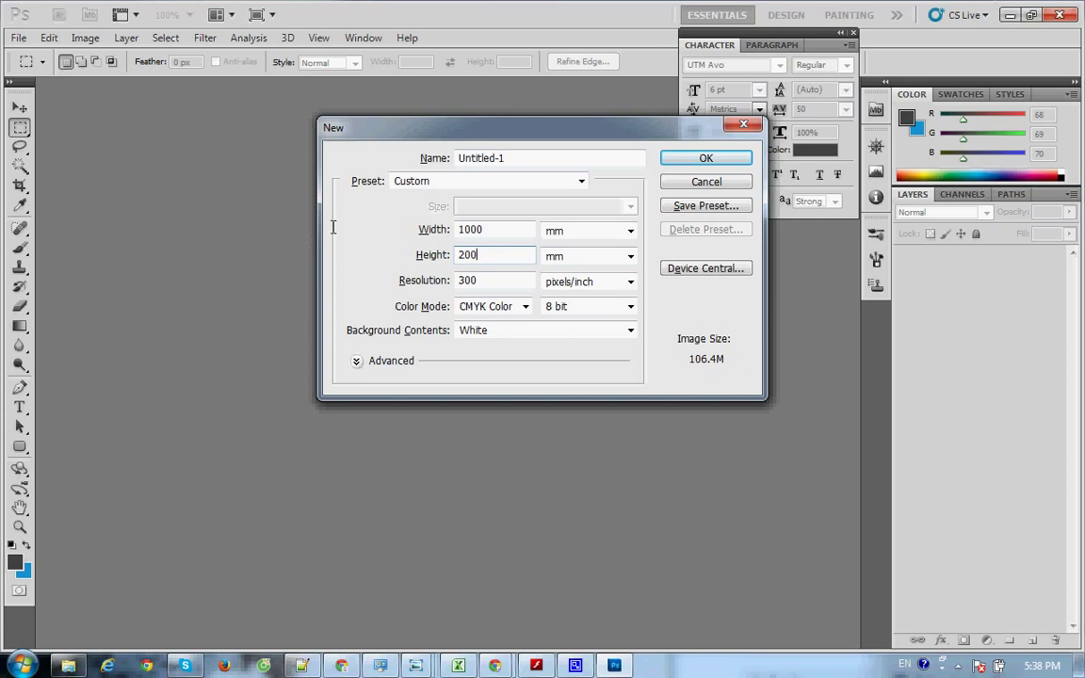
click(497, 229)
key(BackSpace)
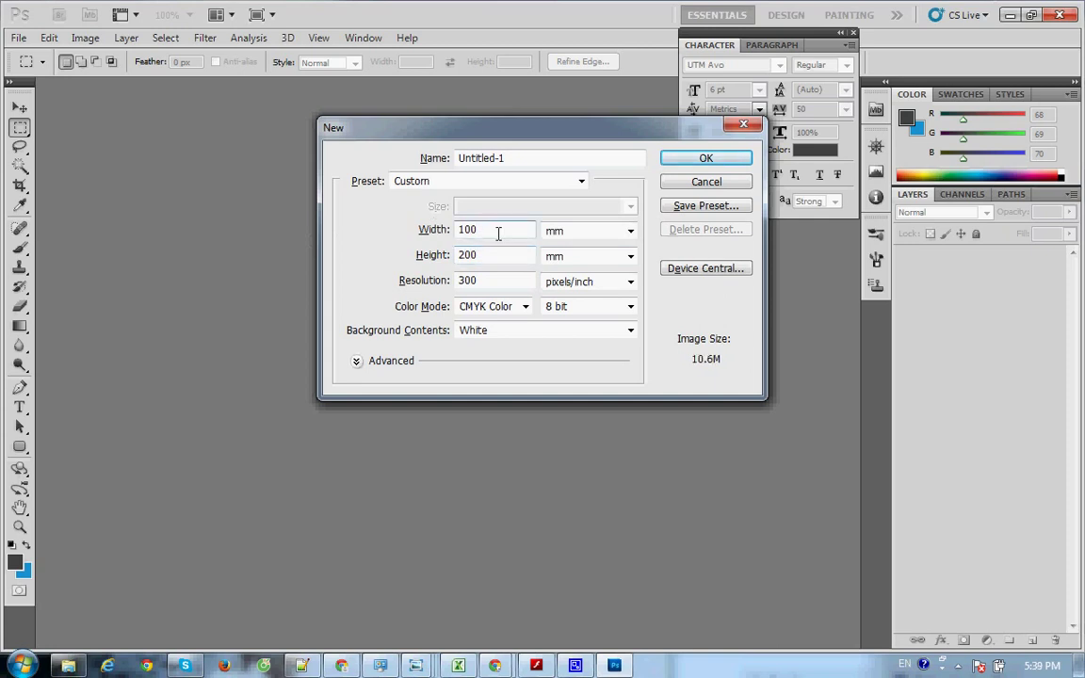
click(705, 158)
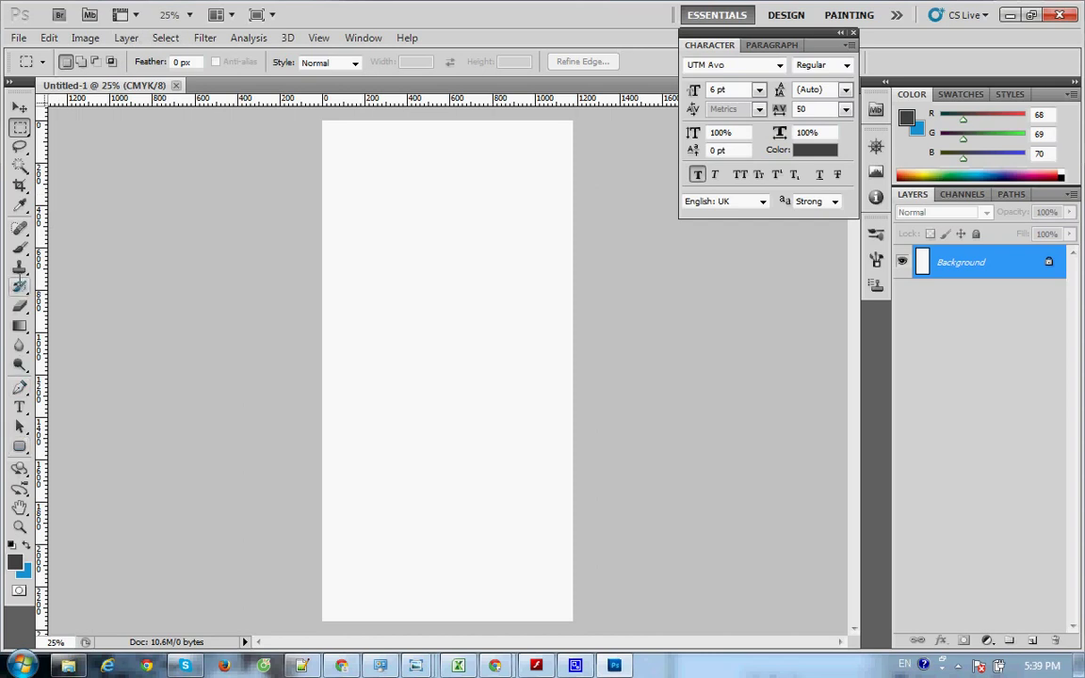
Select the Rectangle Tool with white as the fill colour
click(19, 185)
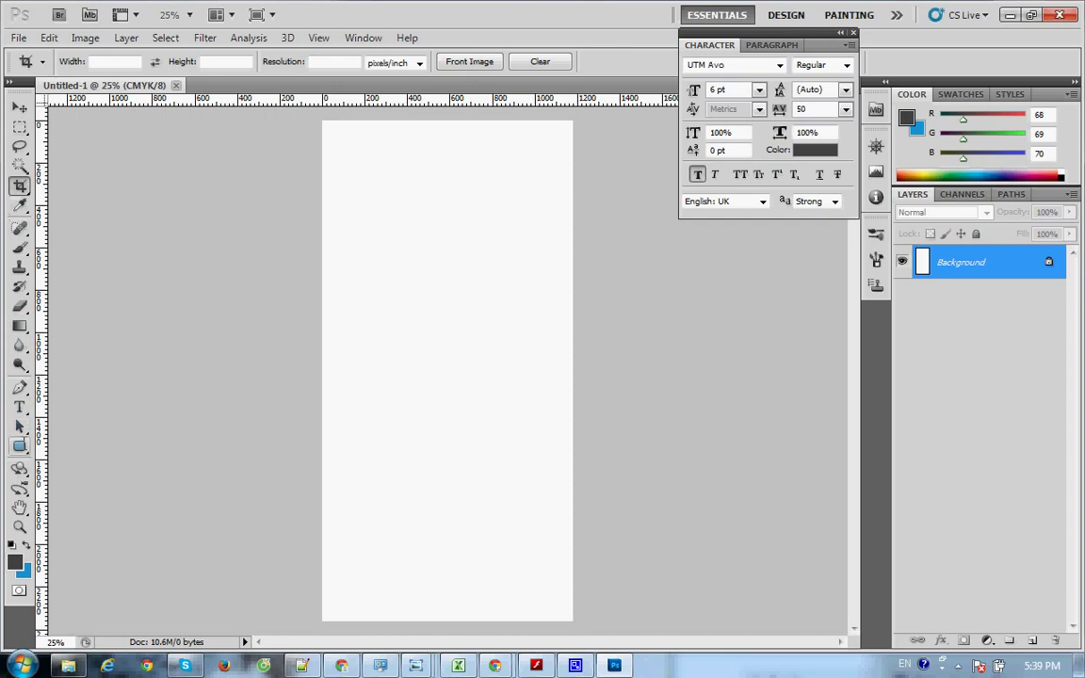
click(19, 447)
right_click(19, 447)
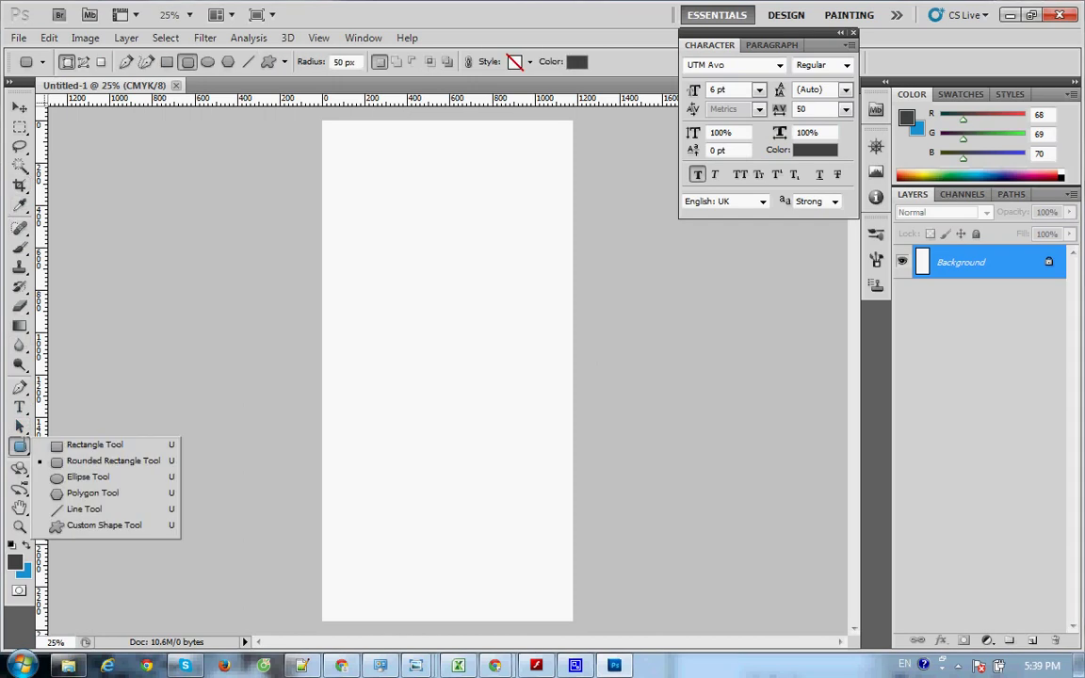
click(85, 445)
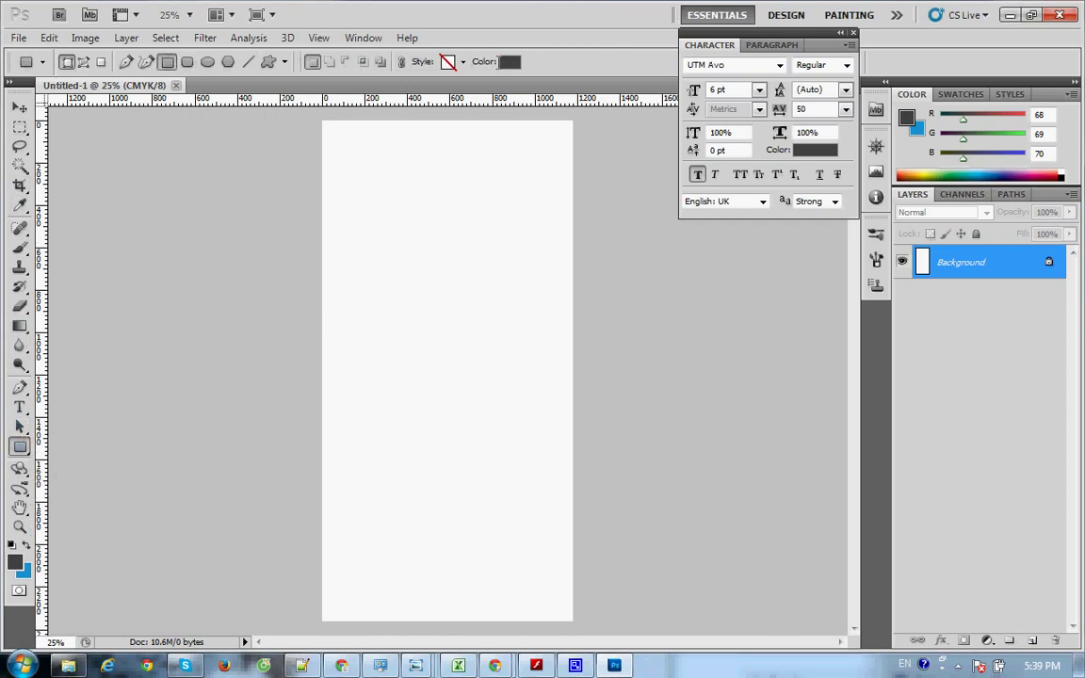
click(509, 61)
click(546, 336)
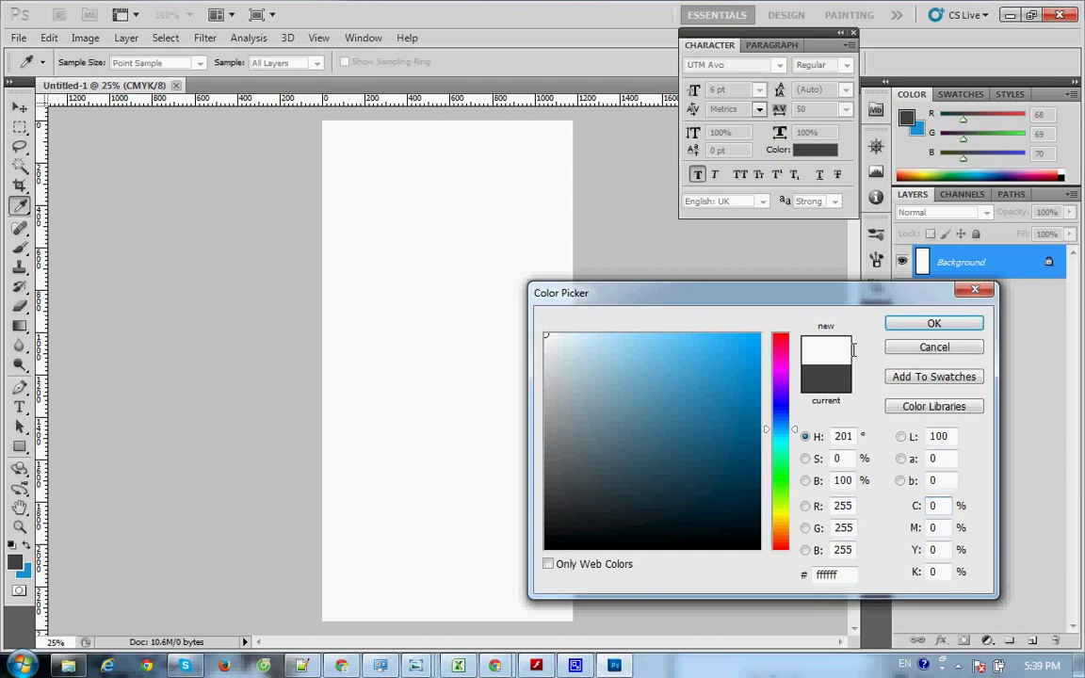
key(Return)
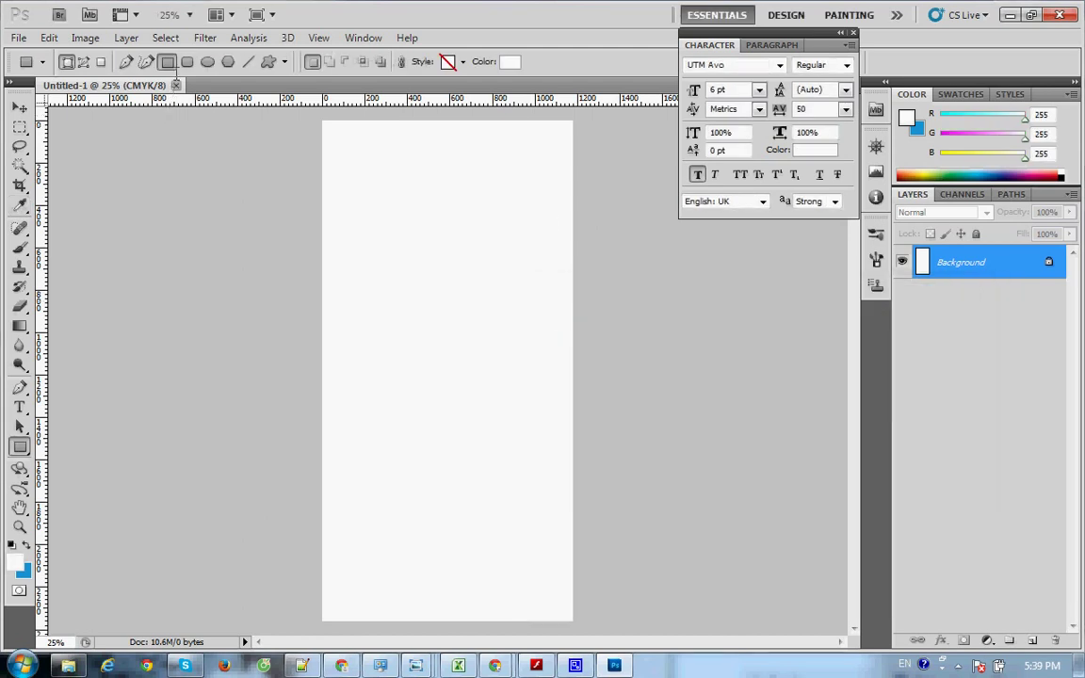
Place a fixed-size 88 × 55 mm rectangle near the page top and group its layer
click(285, 61)
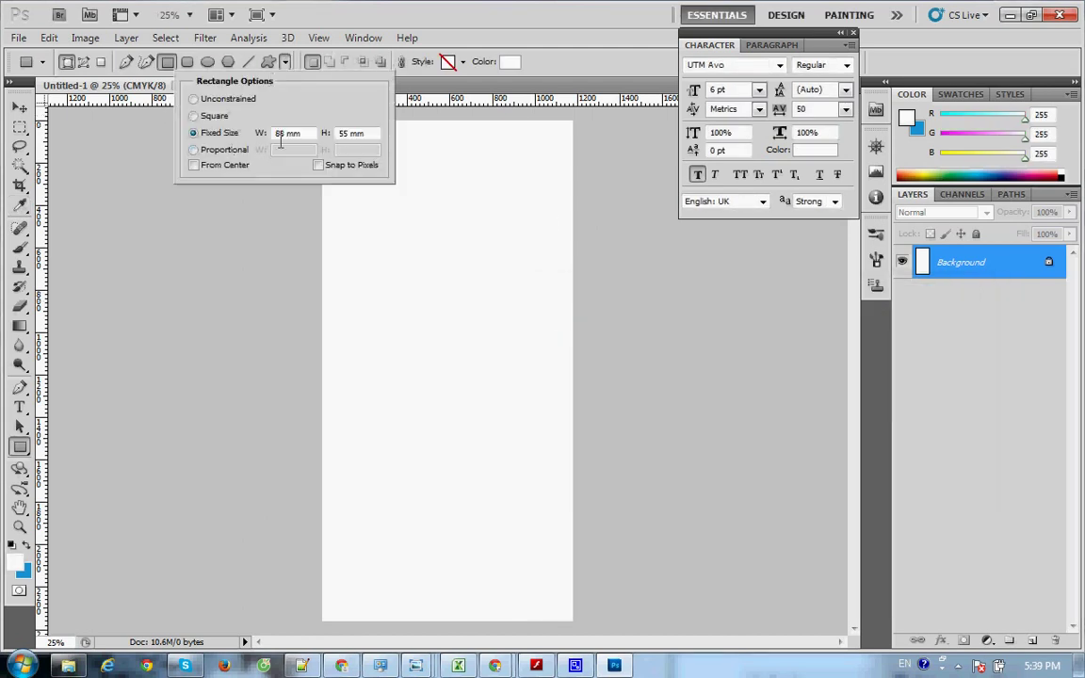
drag(300, 132, 274, 132)
text(88 mm)
key(Tab)
text(5)
click(343, 207)
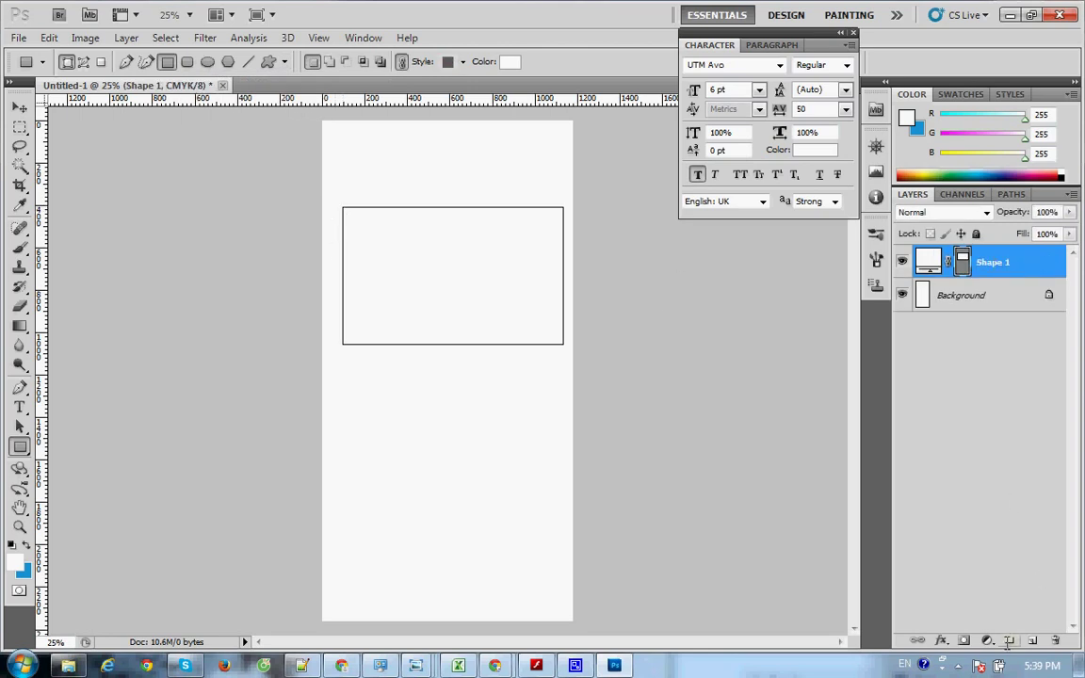
key(ctrl+g)
Name the group Front-end, add a second group named Back-end, and select Shape 1
double_click(957, 255)
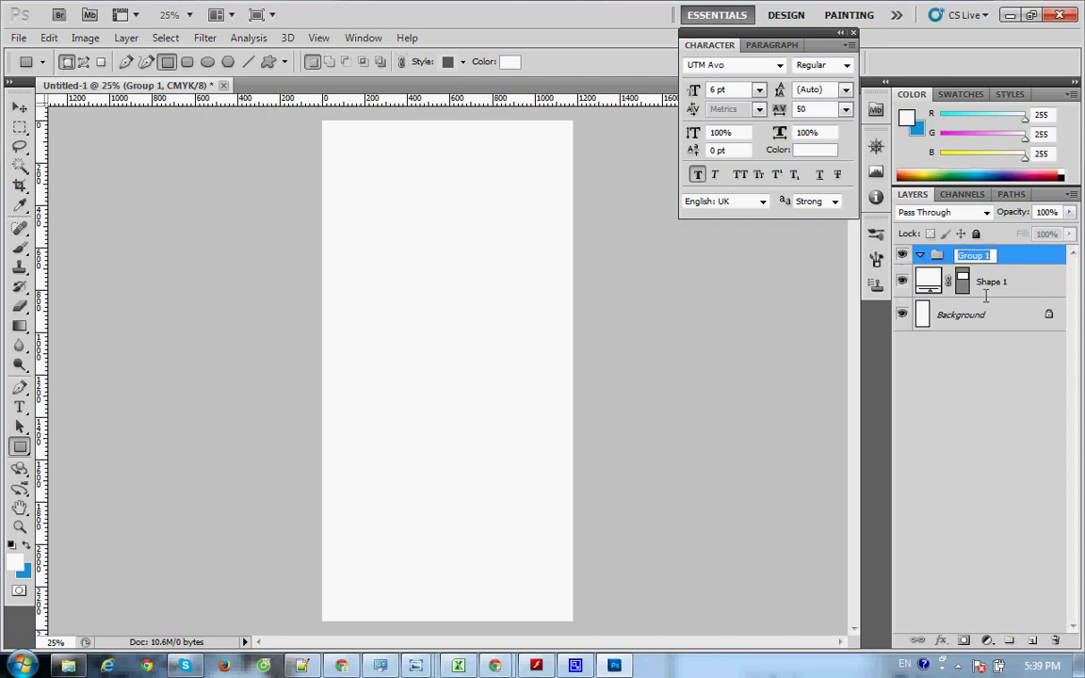
text(Front-en)
text(d)
key(Return)
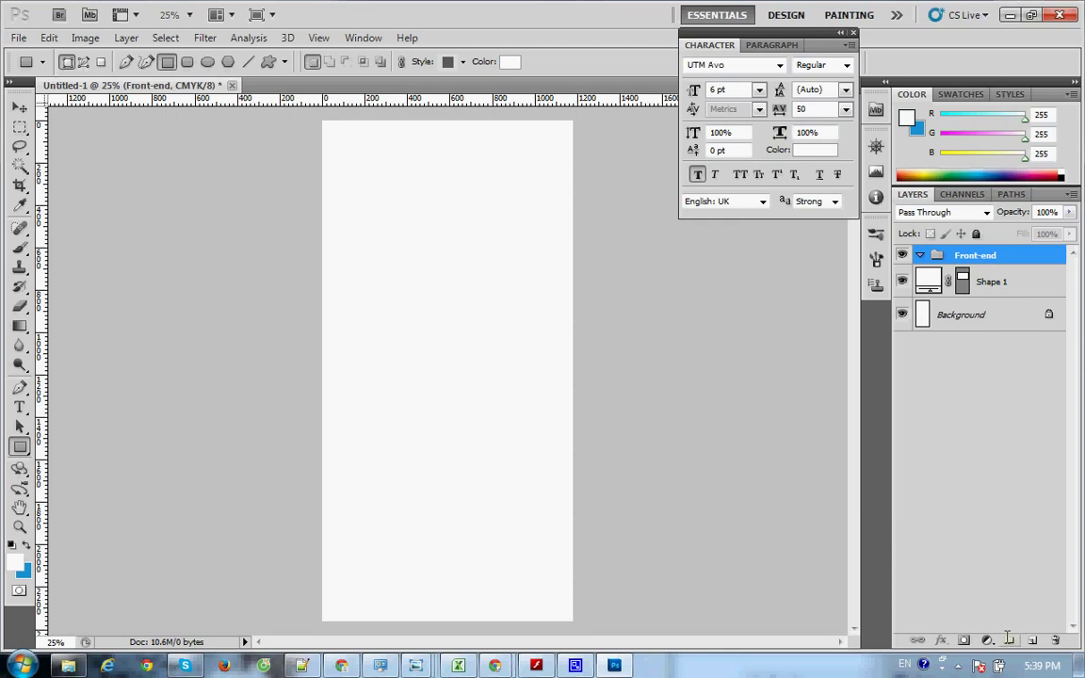
click(1009, 641)
double_click(972, 255)
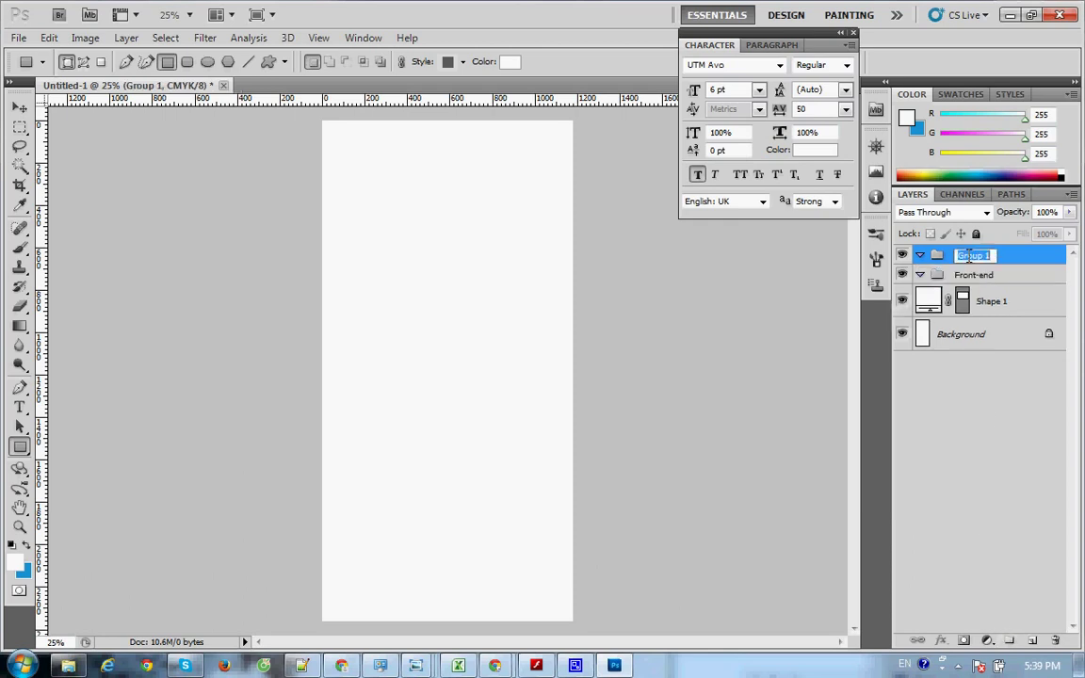
text(Back-en)
text(d)
key(Return)
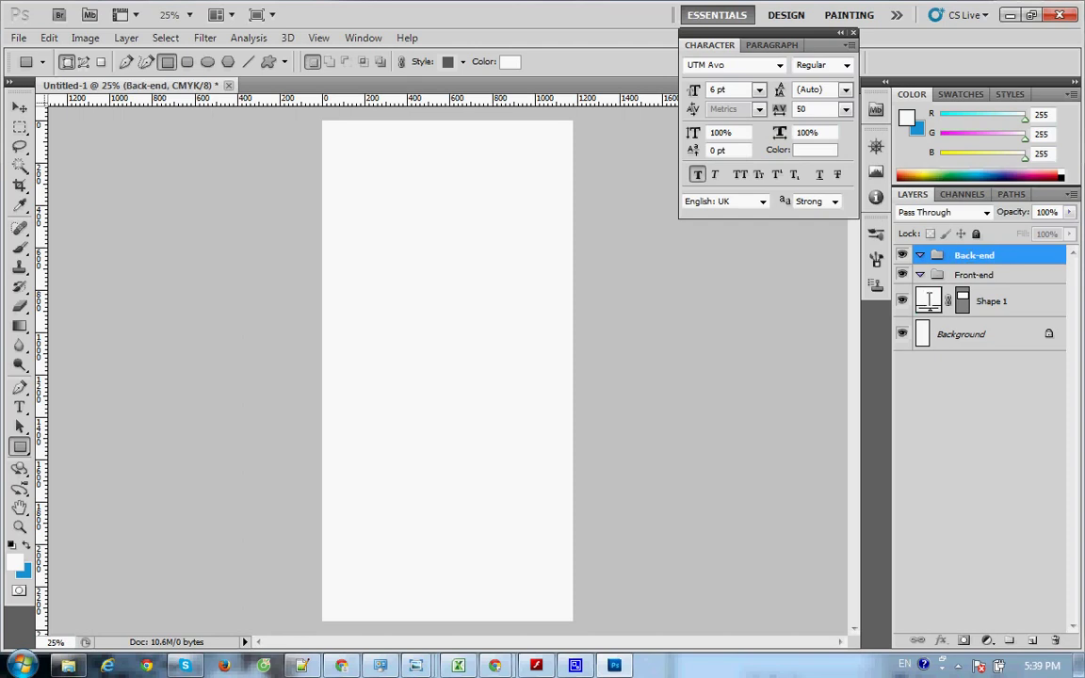
click(980, 300)
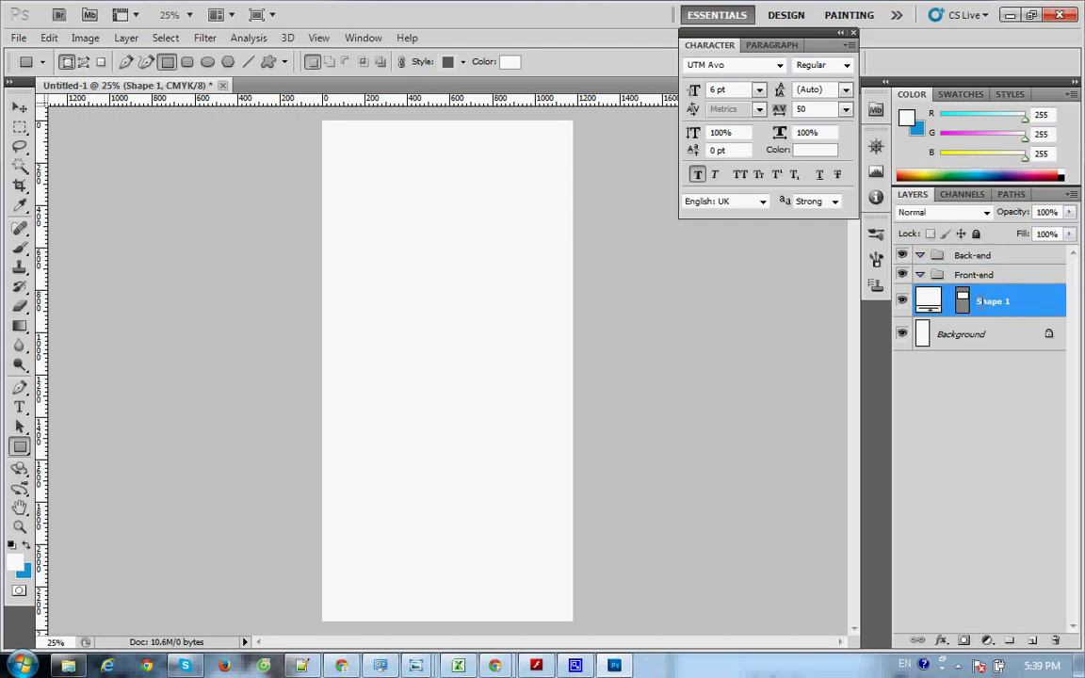
Rasterize Shape 1 and give it a 1 px Stroke layer style
right_click(994, 301)
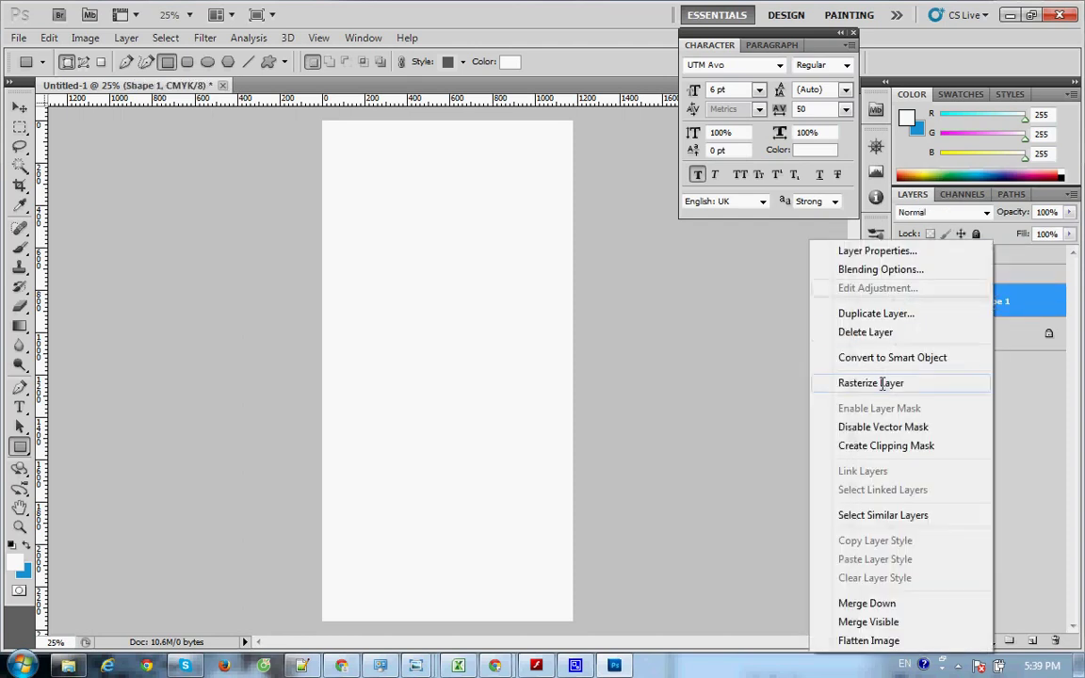
click(881, 384)
right_click(968, 300)
click(874, 270)
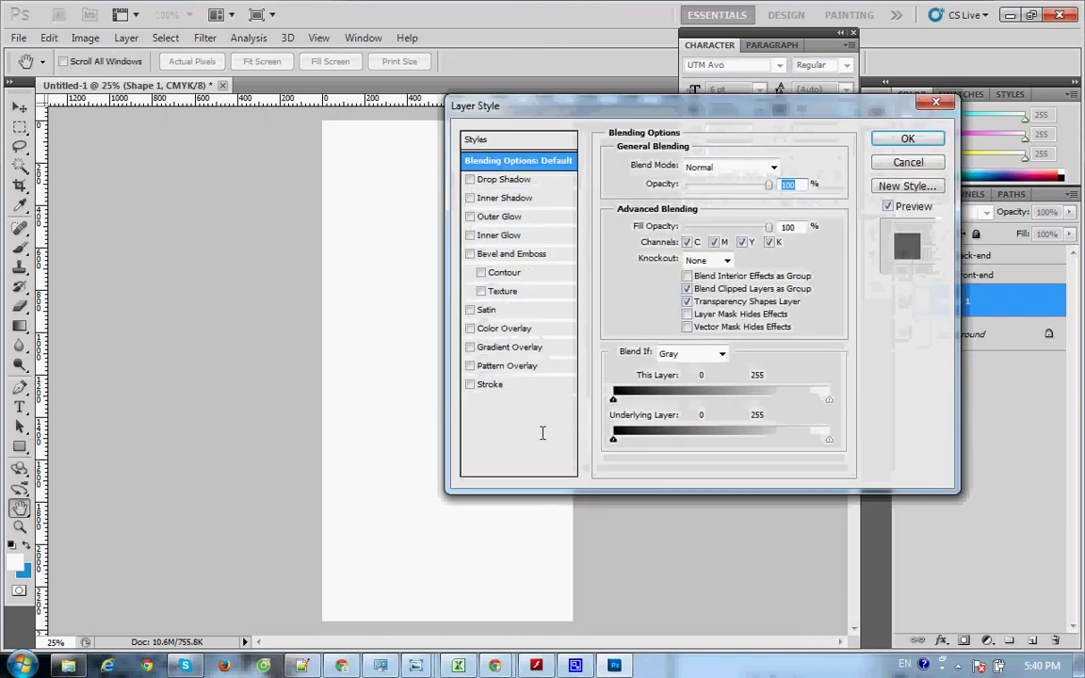
click(490, 384)
text(1)
Make the stroke blue and move Shape 1 into the Front-end group
click(648, 273)
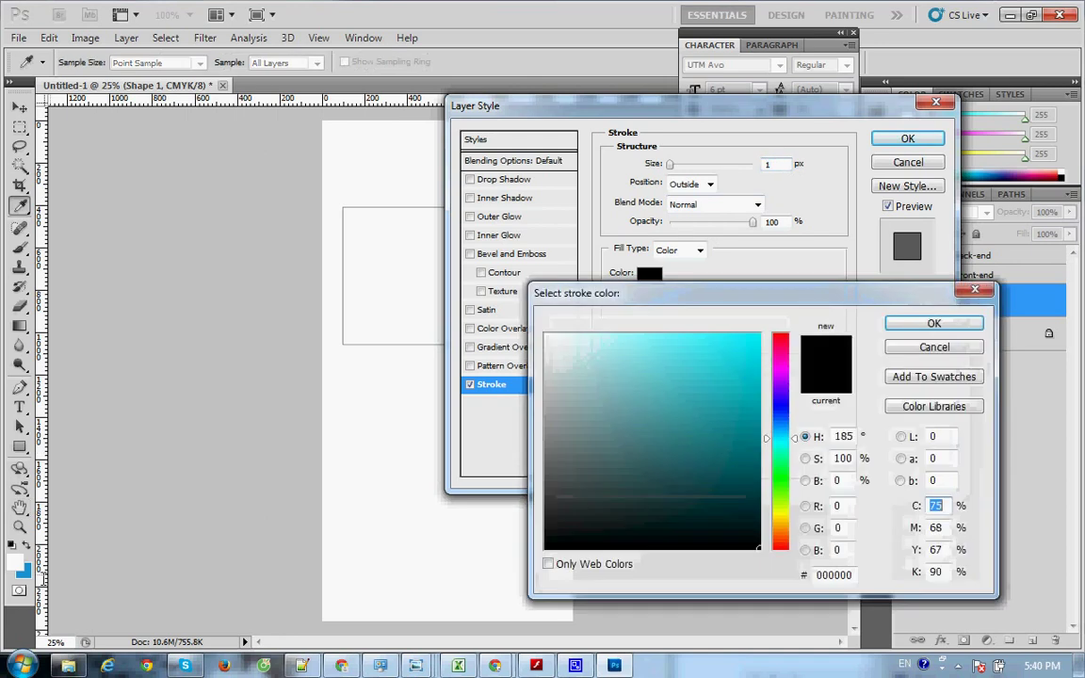
click(731, 372)
click(906, 323)
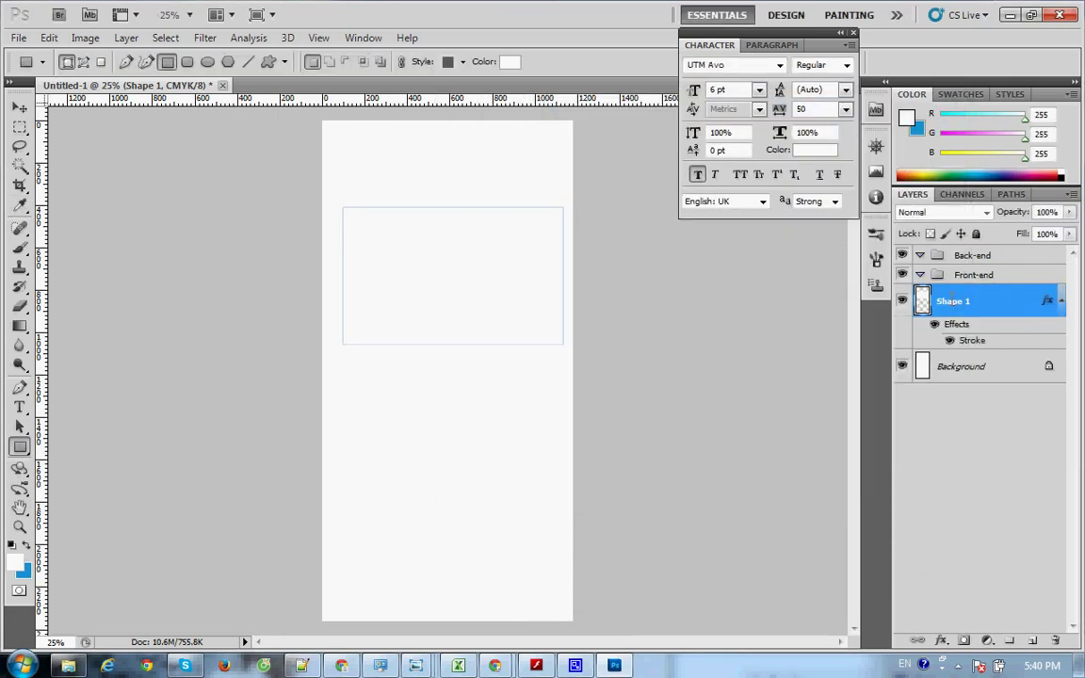
drag(957, 300, 965, 275)
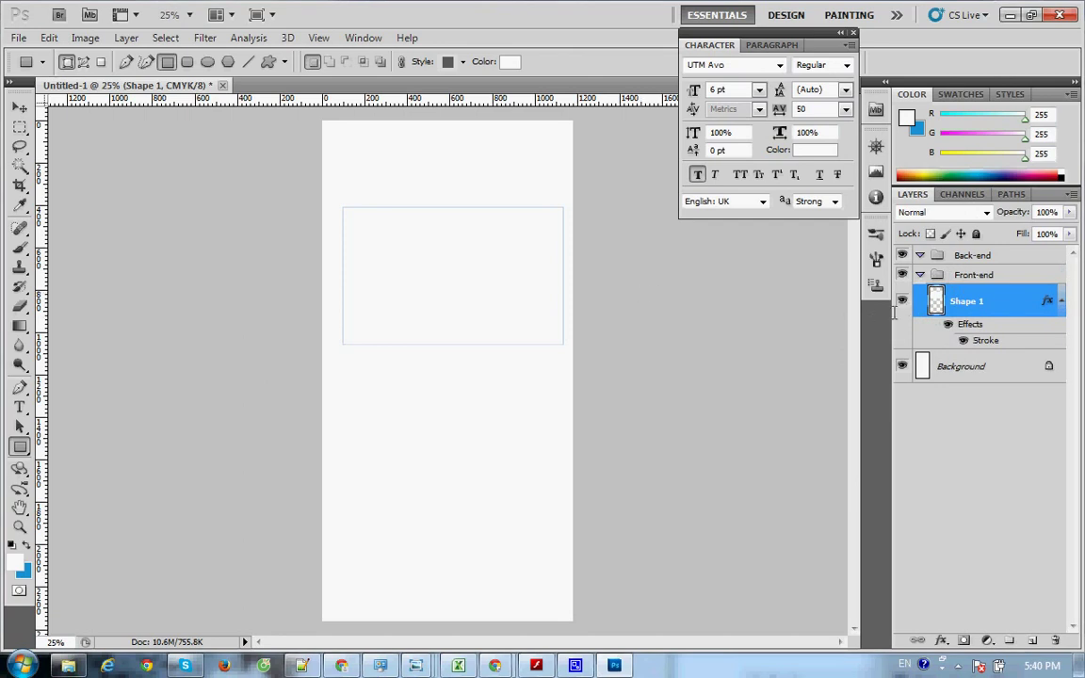
Duplicate the outlined rectangle as a layer named background-front-end and reorder it
key(ctrl+j)
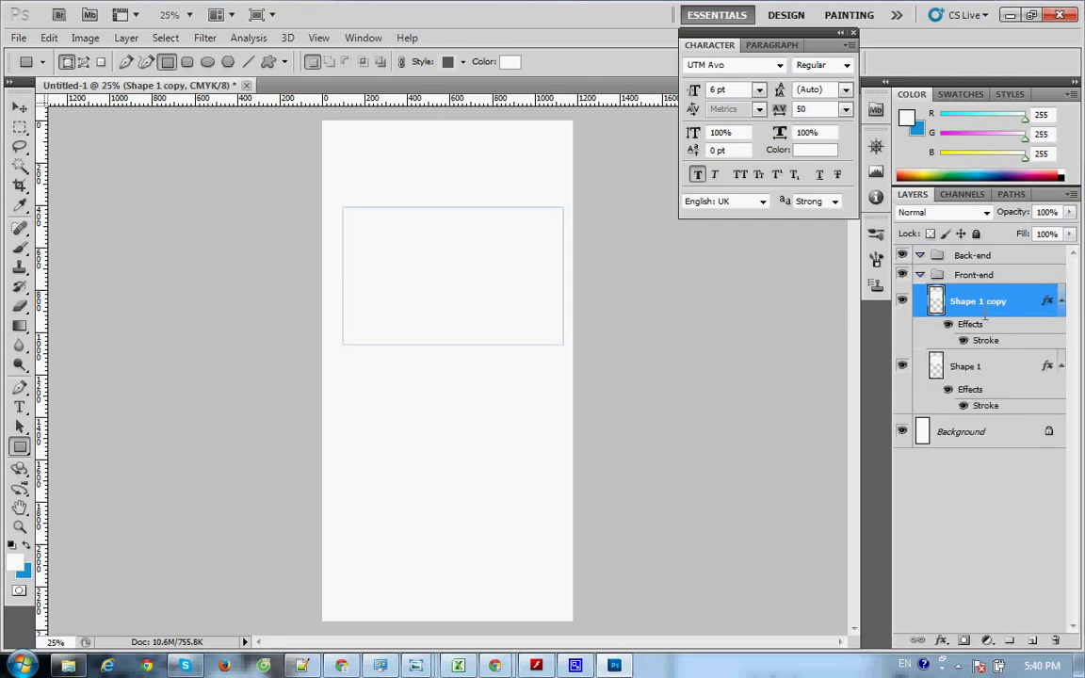
double_click(971, 301)
text(b)
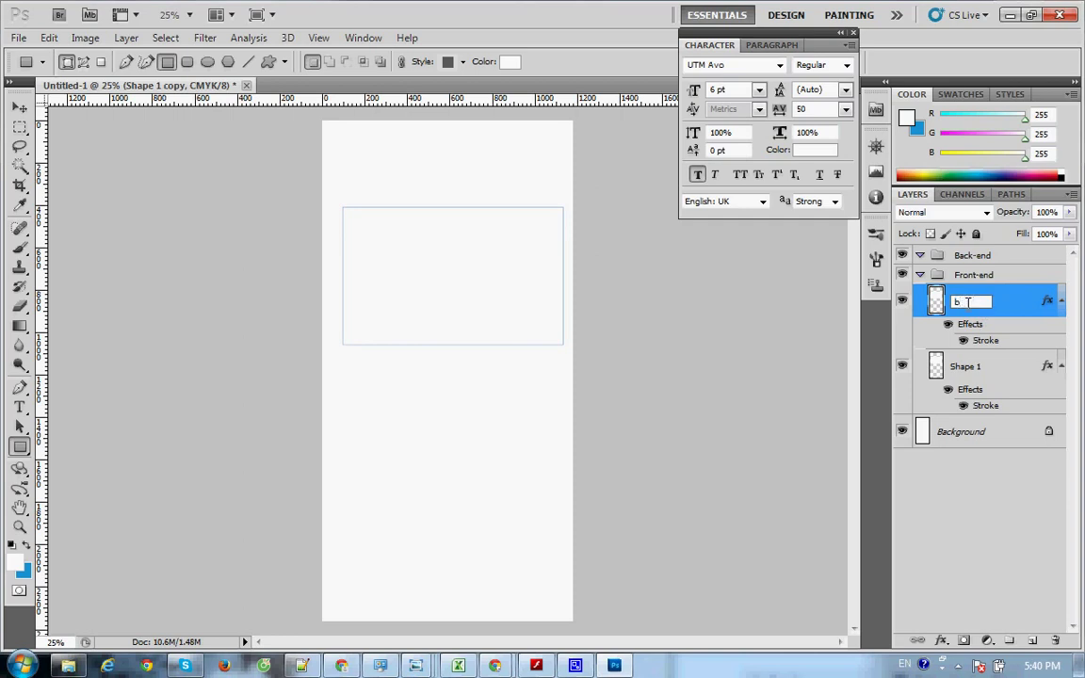
text(und)
text(-for)
text(t-end)
key(Return)
mouse_move(936, 300)
mouse_down()
mouse_move(952, 267)
mouse_move(952, 340)
mouse_up()
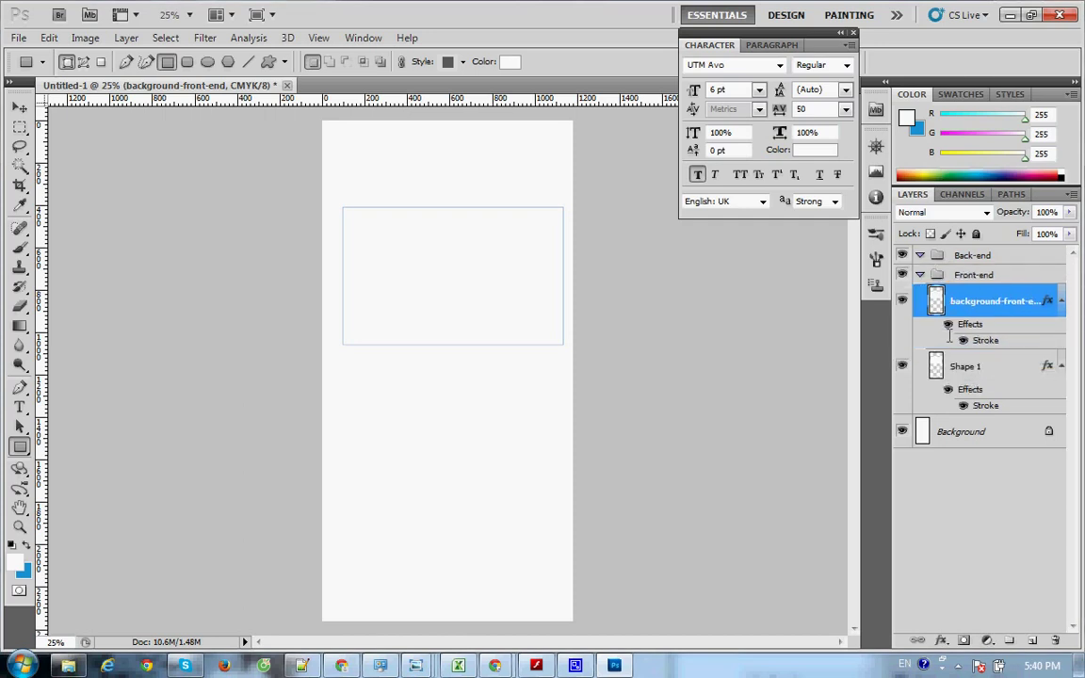
Move the Shape 1 rectangle down below the copy and zoom in
click(952, 368)
key(v)
drag(467, 252, 463, 416)
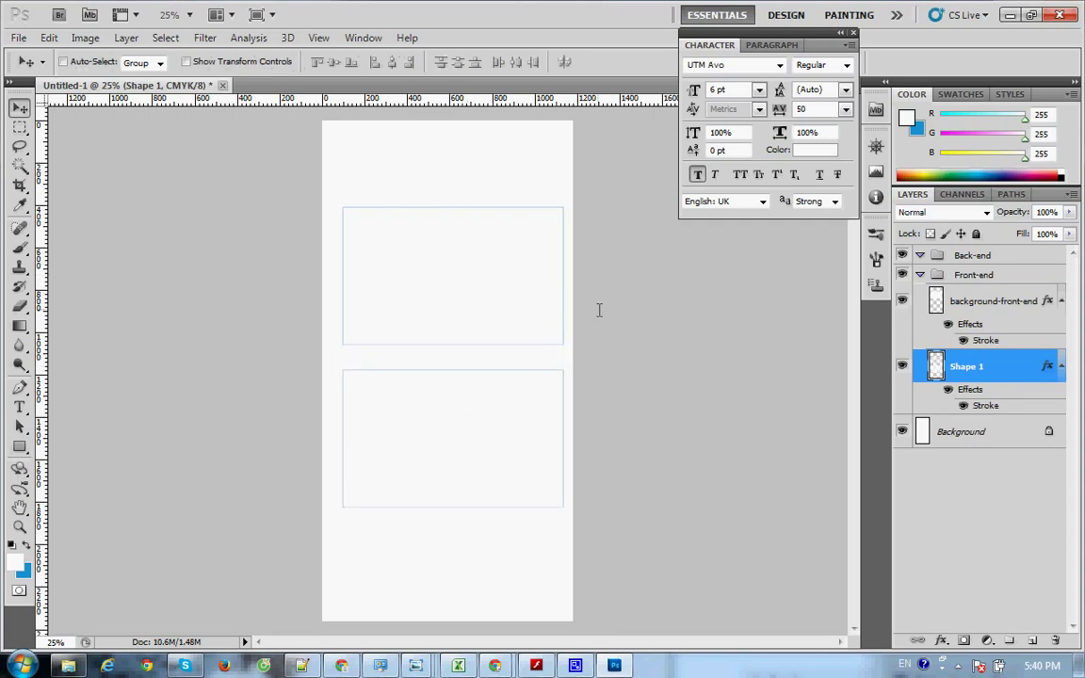
key(ctrl+plus)
key(ctrl+plus)
Rename the Shape 1 layer to 'background-back-end' and move it into the Back-end group
drag(361, 207, 402, 419)
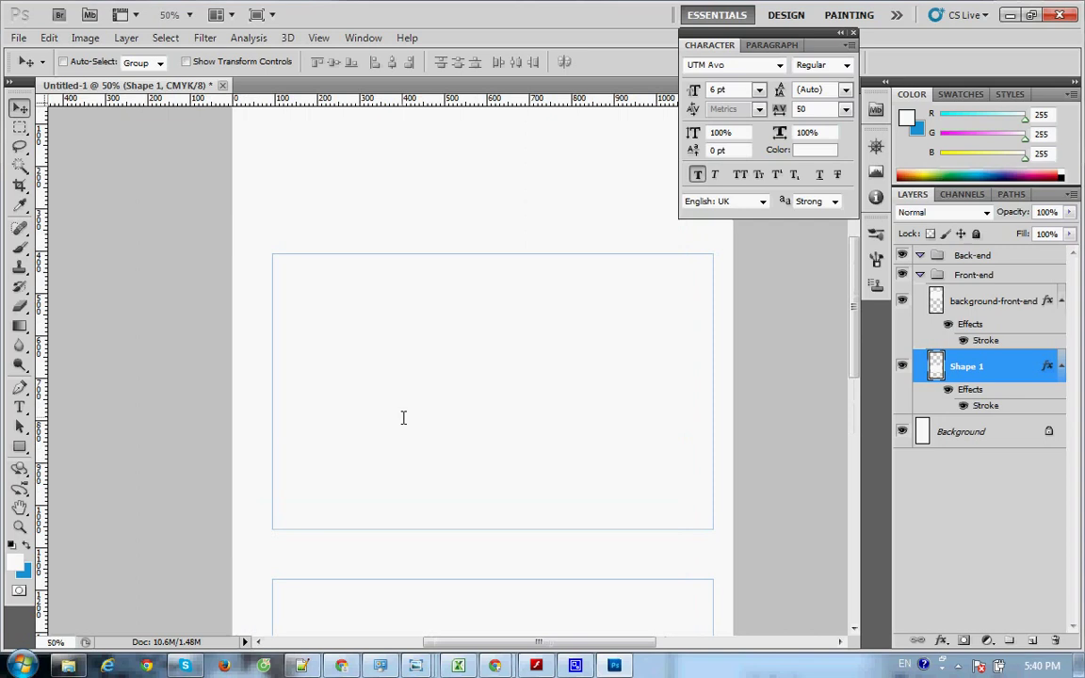
key(alt+bracketright)
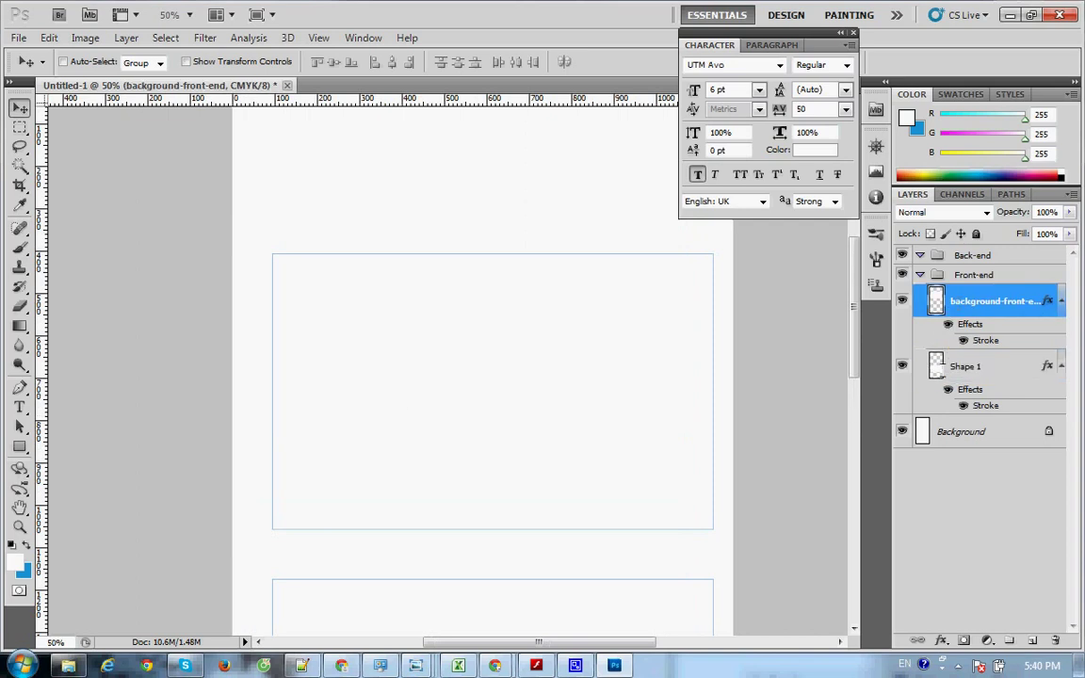
click(969, 364)
double_click(967, 366)
text(backgro)
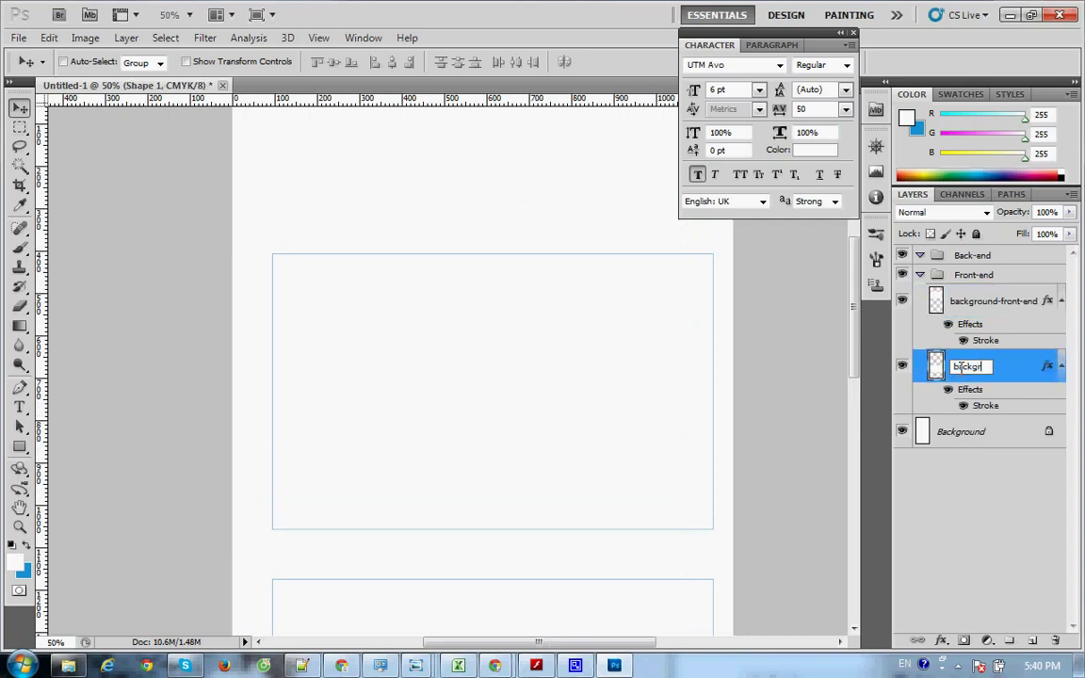
text(und-back-en)
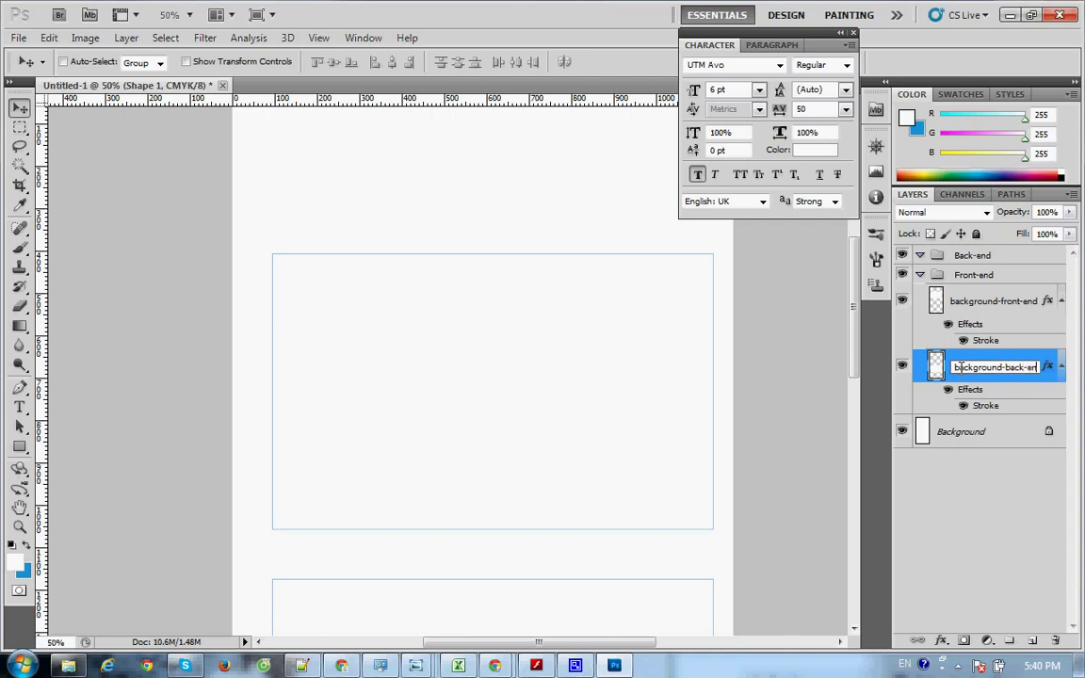
text(d)
key(Return)
mouse_move(959, 369)
mouse_down()
mouse_move(969, 256)
mouse_move(971, 326)
mouse_up()
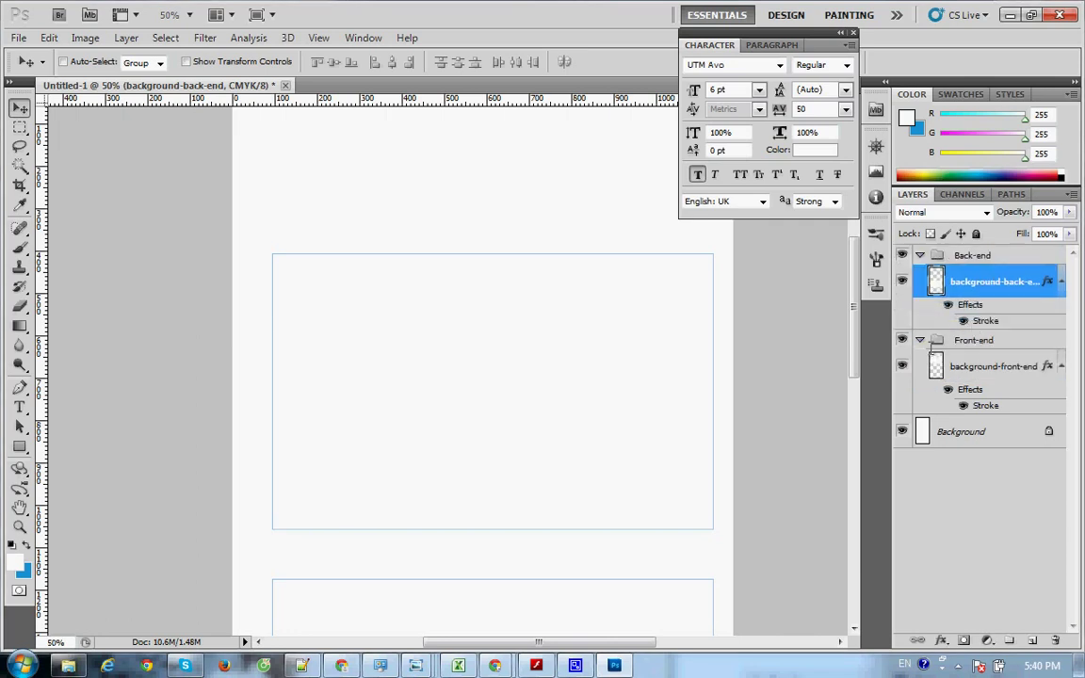
Collapse the Front-end and Back-end groups, checking Back-end's visibility along the way
click(920, 340)
click(903, 255)
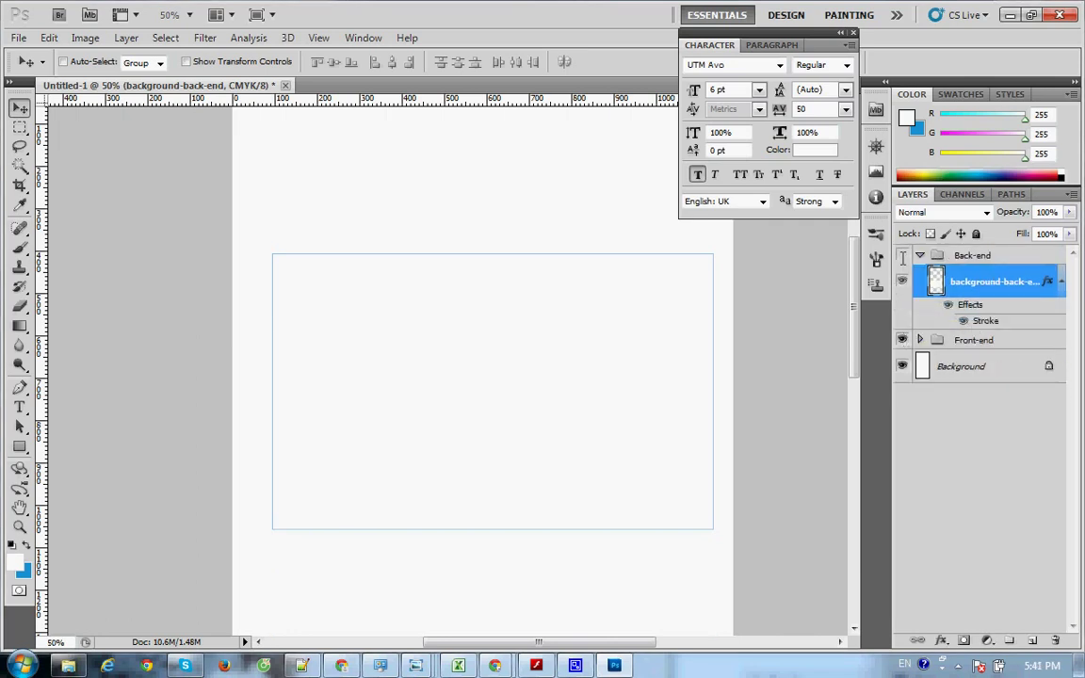
click(902, 255)
click(903, 255)
click(973, 255)
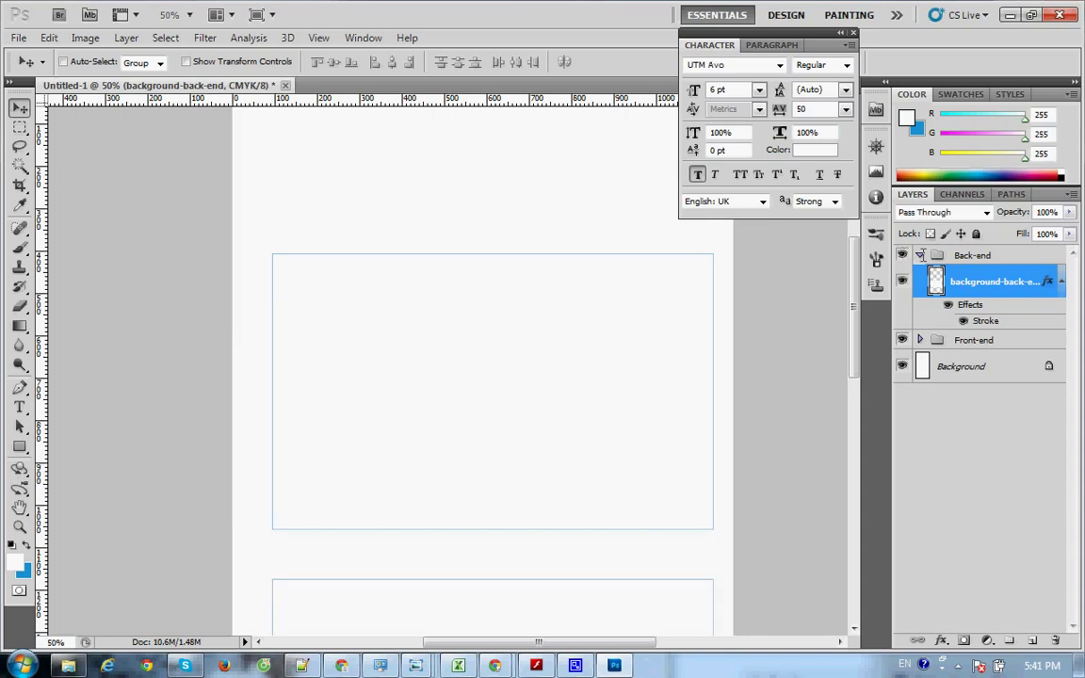
click(921, 255)
click(902, 275)
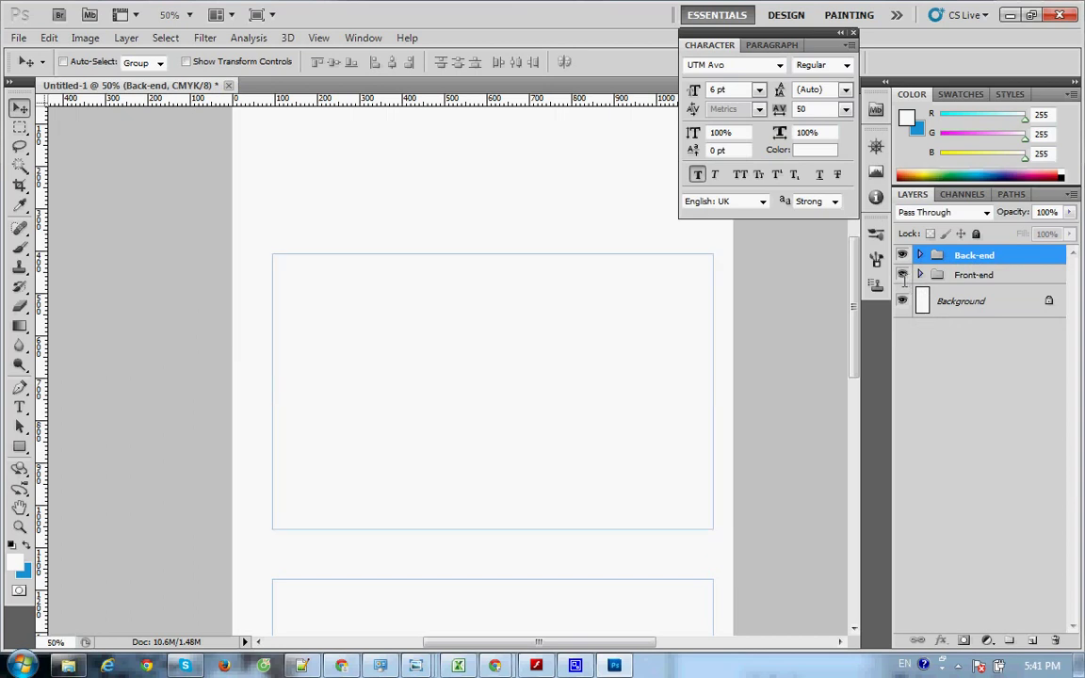
key(ctrl+minus)
mouse_move(393, 384)
mouse_down()
mouse_move(364, 236)
mouse_move(363, 355)
mouse_up()
Add vertical guides near the card's left and right edges
key(ctrl+plus)
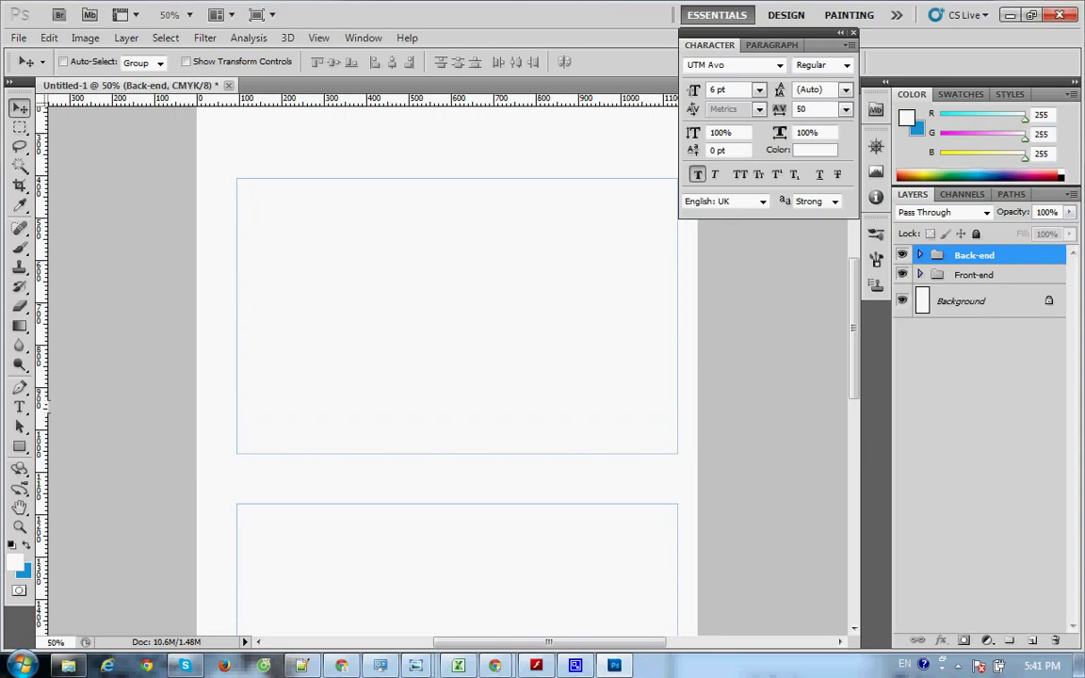
drag(38, 371, 269, 371)
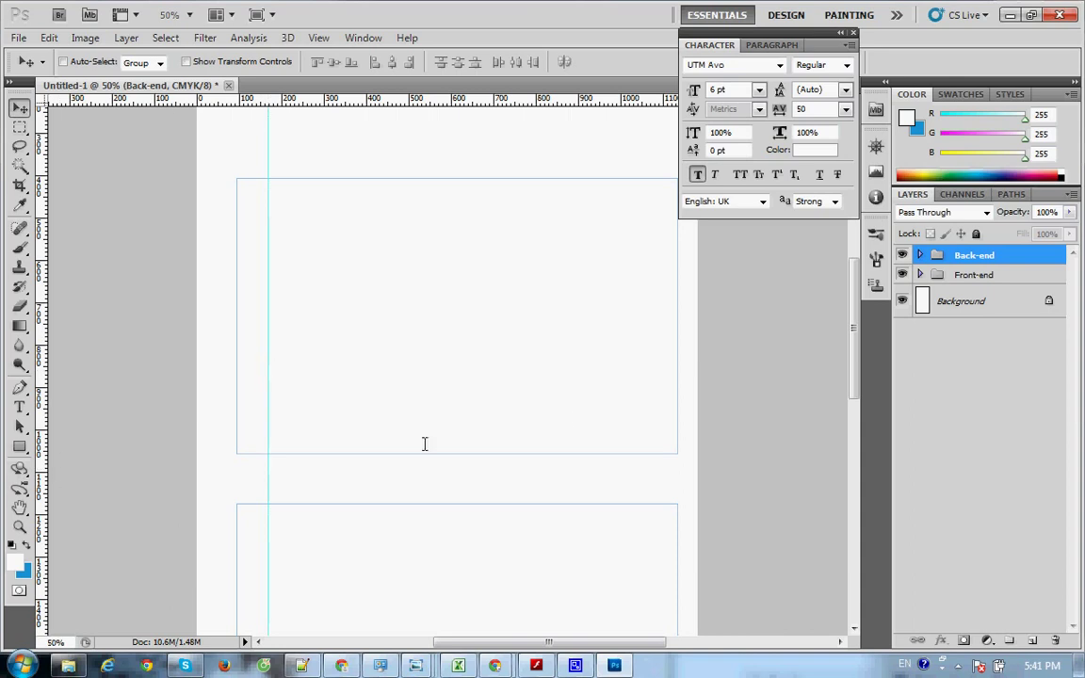
drag(646, 392, 651, 387)
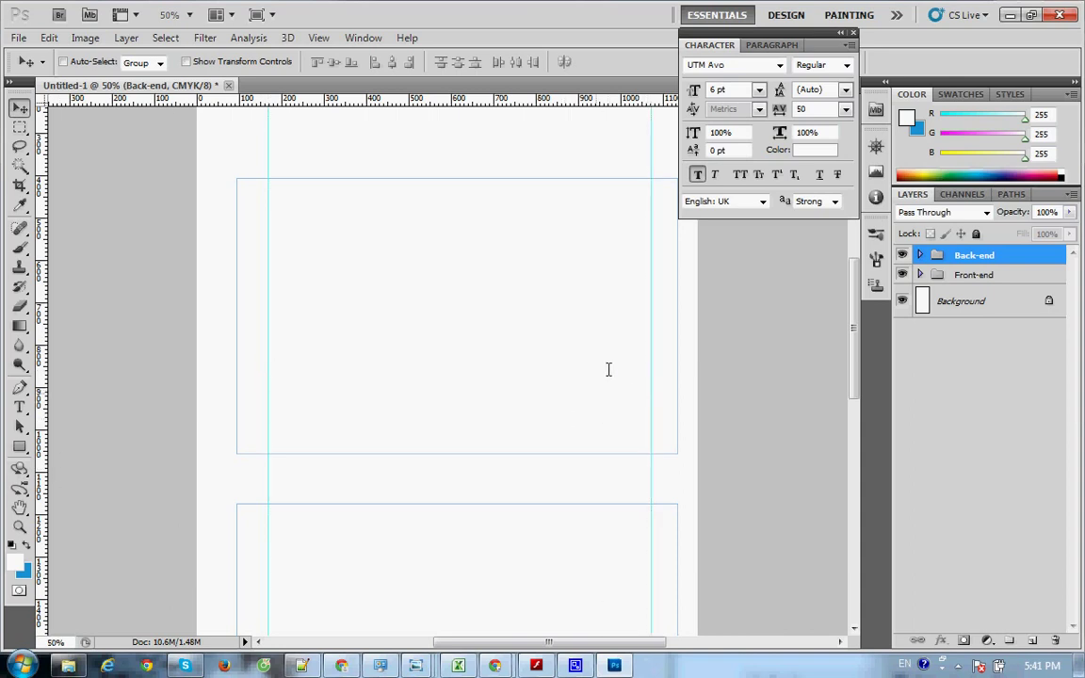
Create a new empty layer above background-back-end inside the Back-end group
click(920, 255)
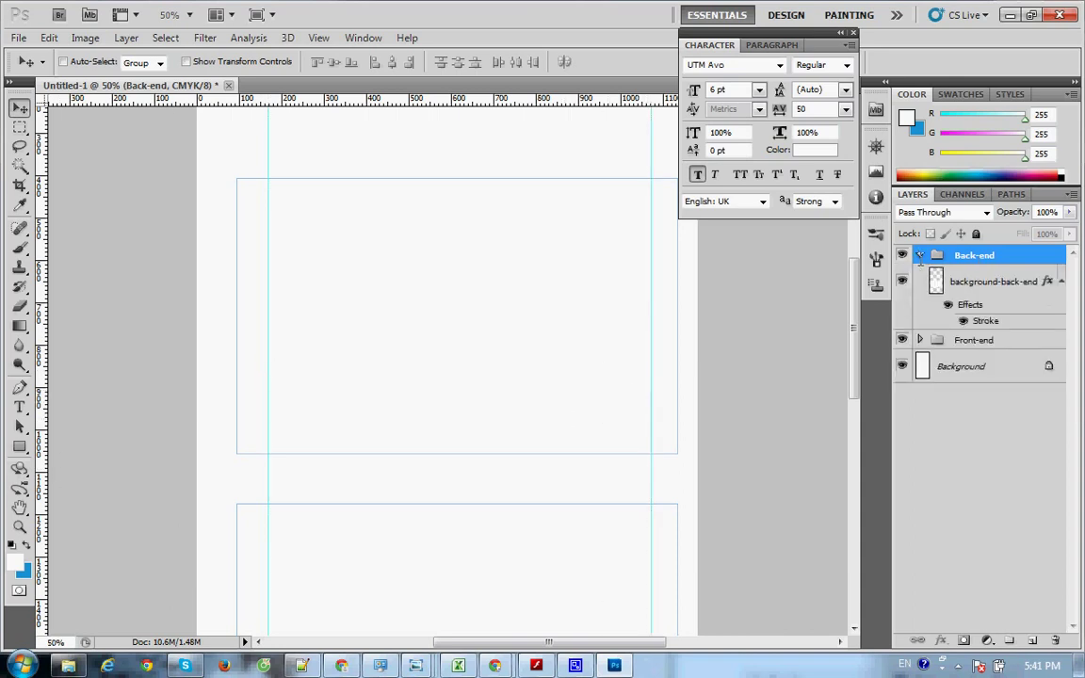
click(1001, 282)
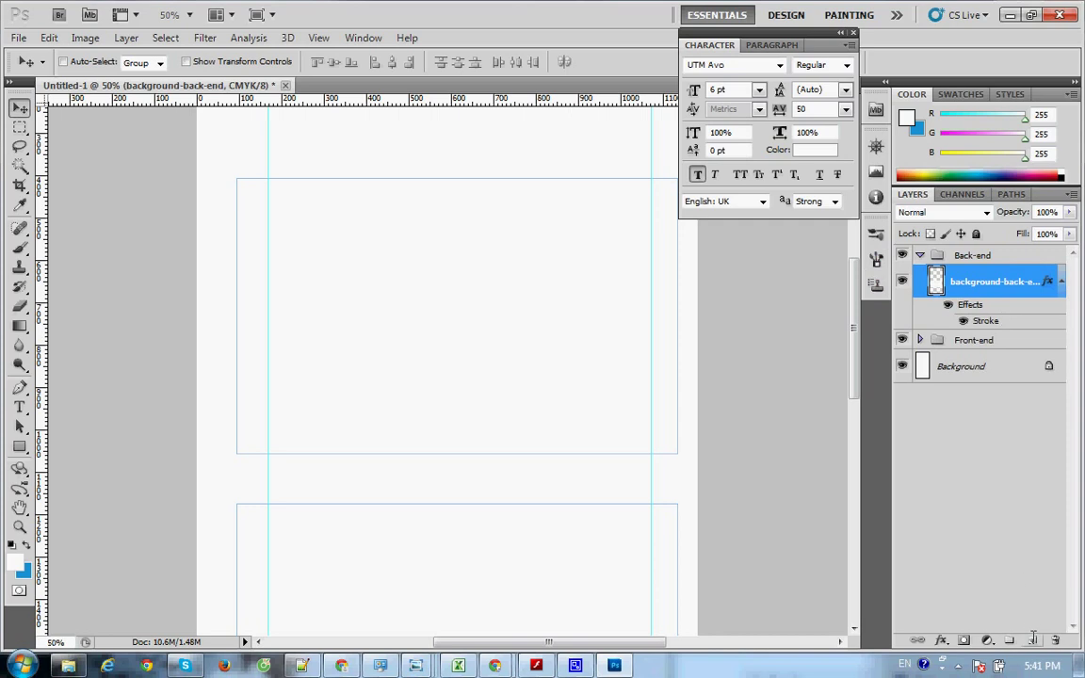
key(ctrl+shift+alt+n)
click(18, 146)
click(19, 407)
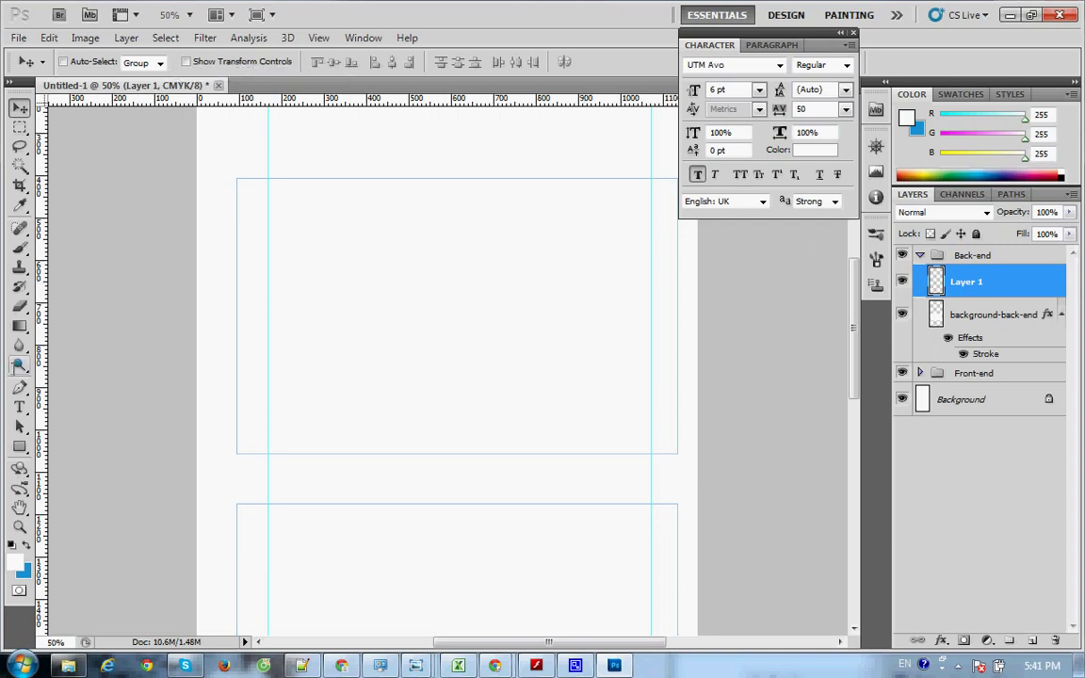
Draw a fixed-size rounded rectangle 55 mm high on the card
click(18, 446)
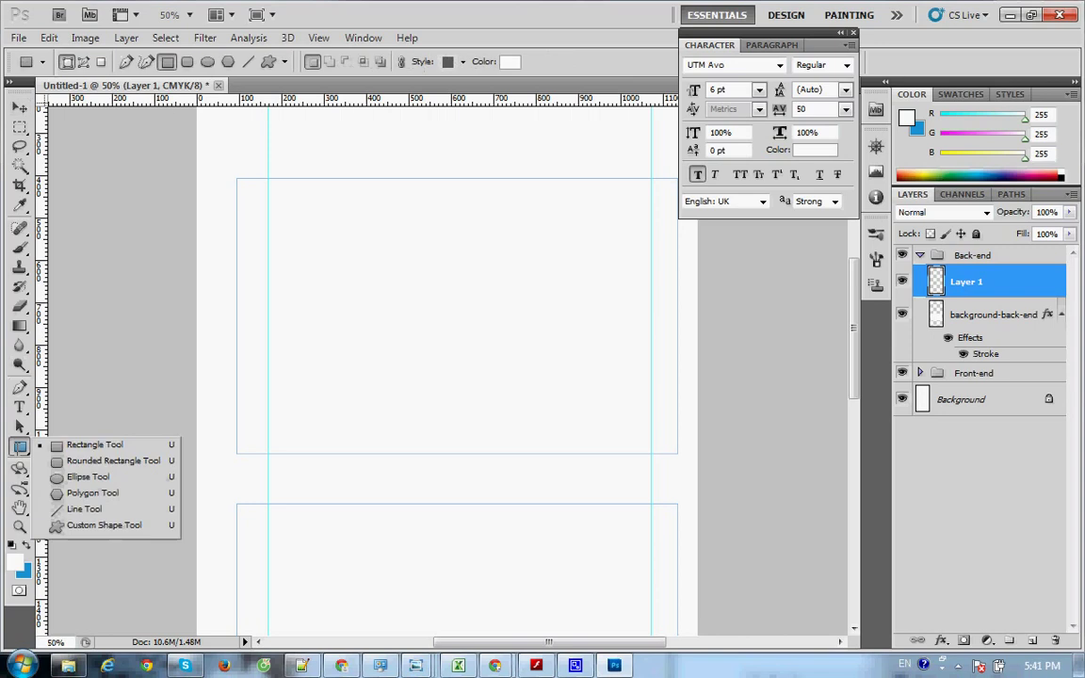
click(106, 461)
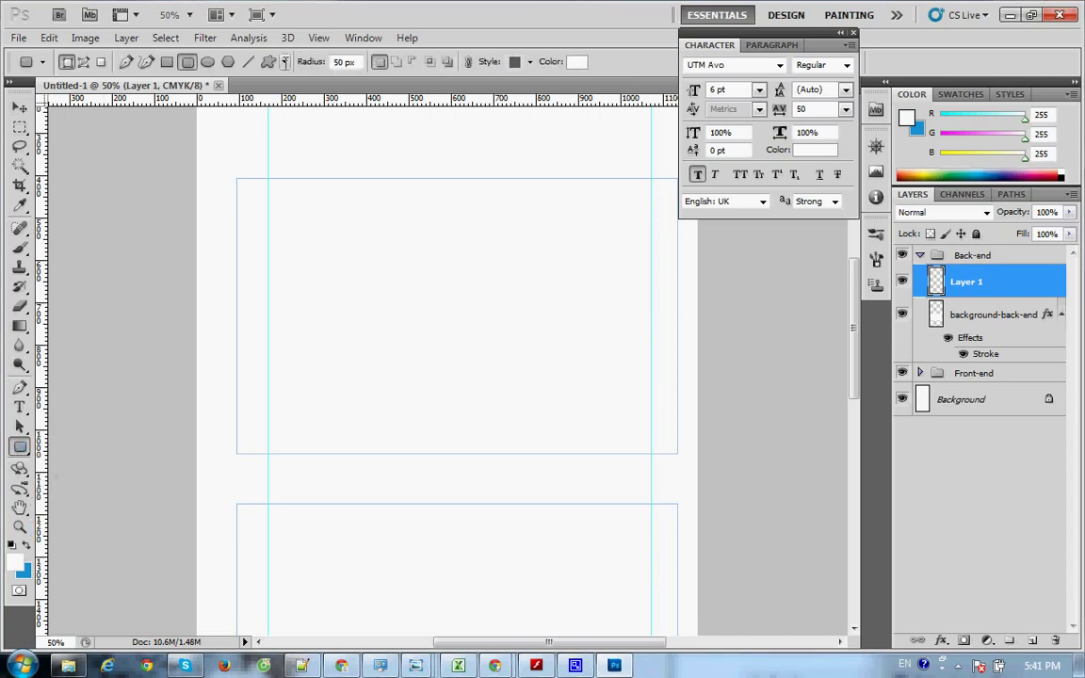
click(285, 62)
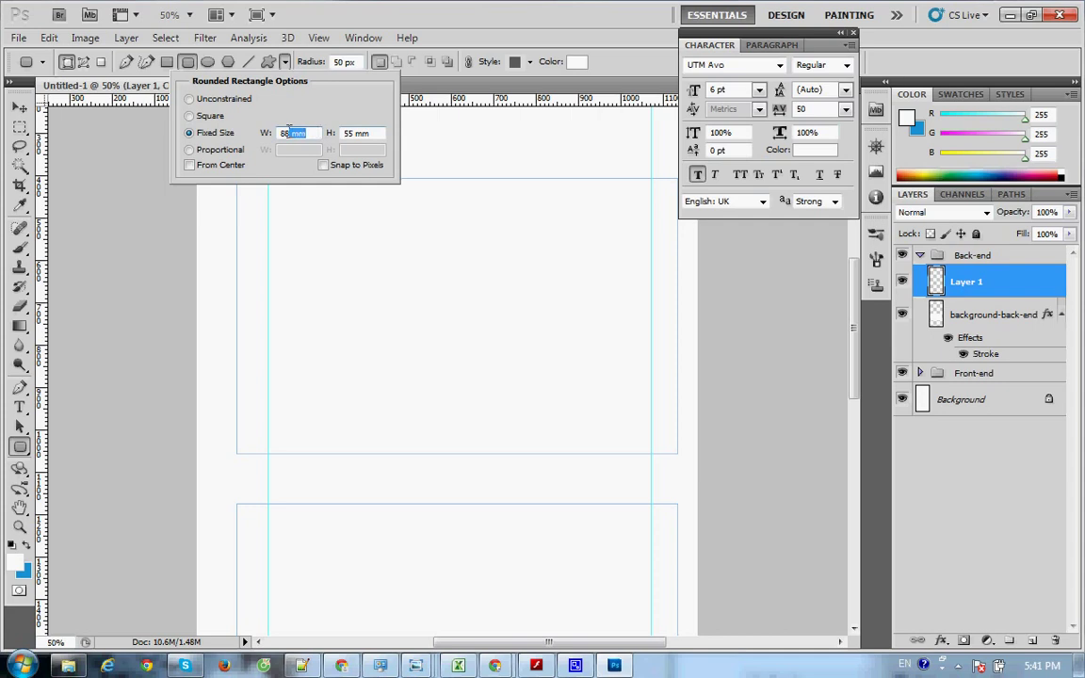
click(357, 134)
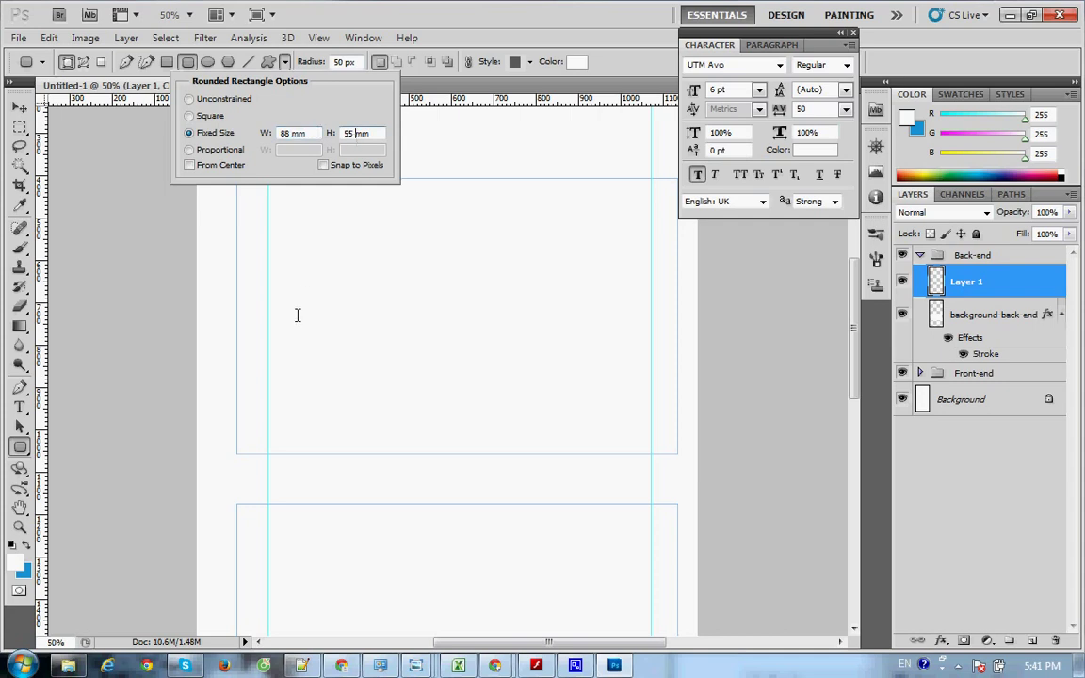
click(225, 222)
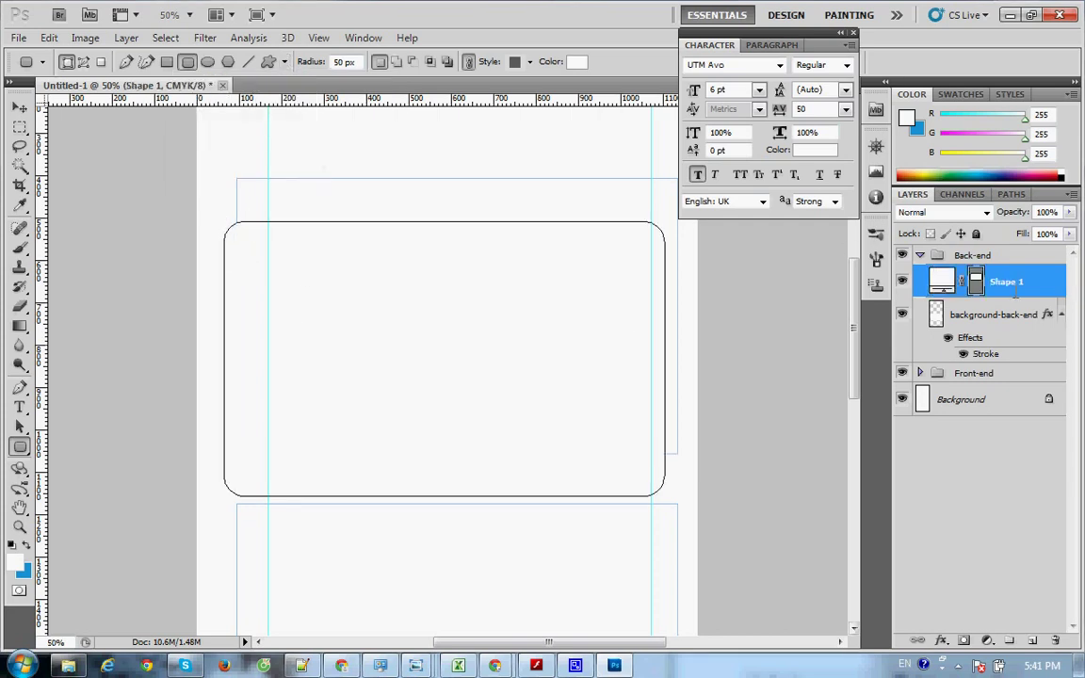
Rasterize Shape 1, load its outline as a selection, and pick a light blue foreground
right_click(1013, 288)
click(907, 382)
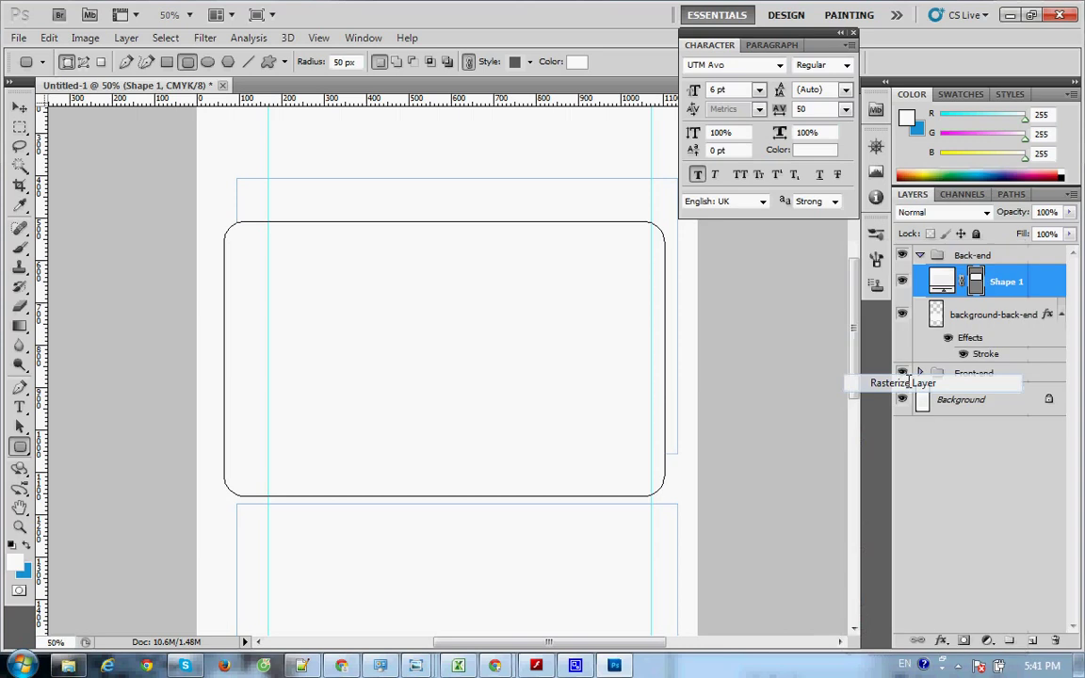
ctrl+click(935, 281)
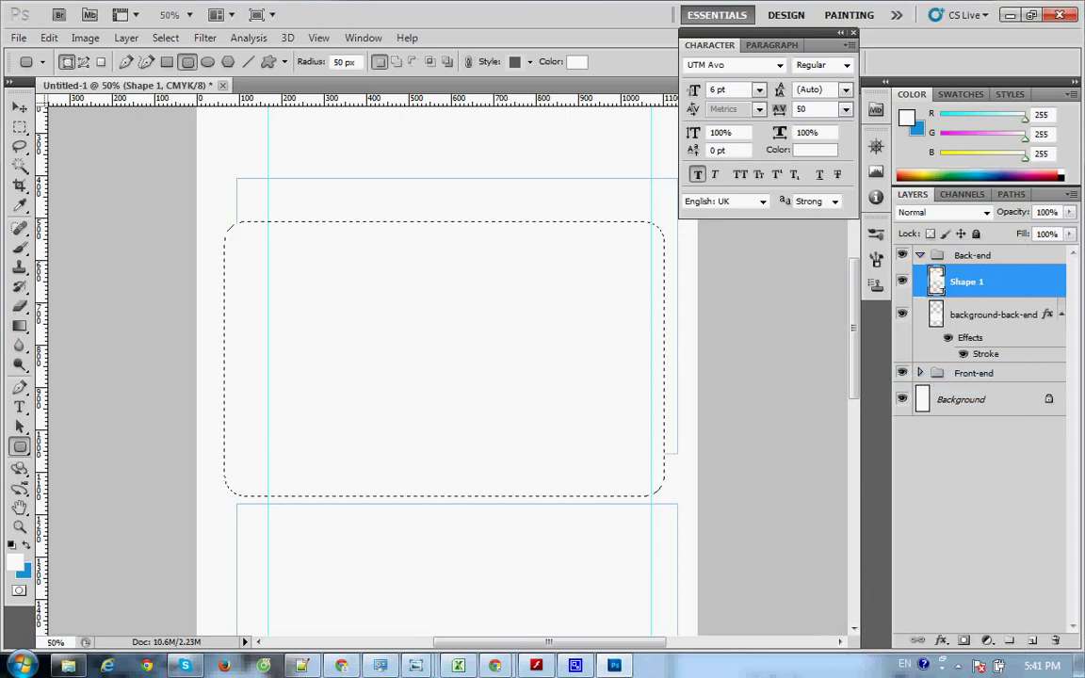
click(17, 563)
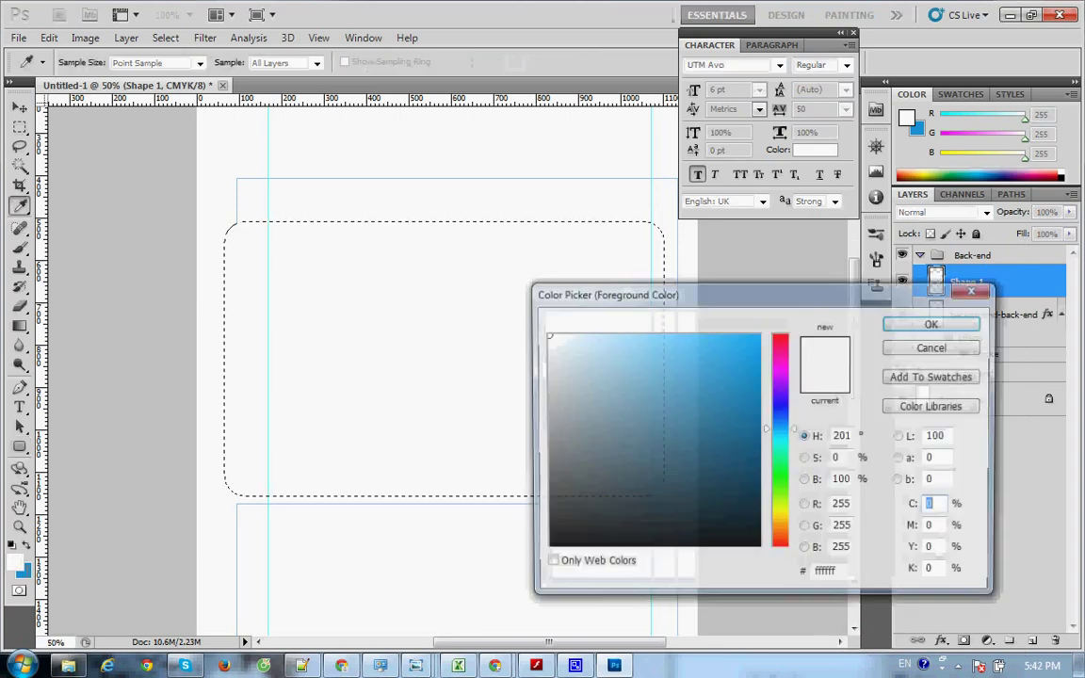
click(595, 342)
click(920, 324)
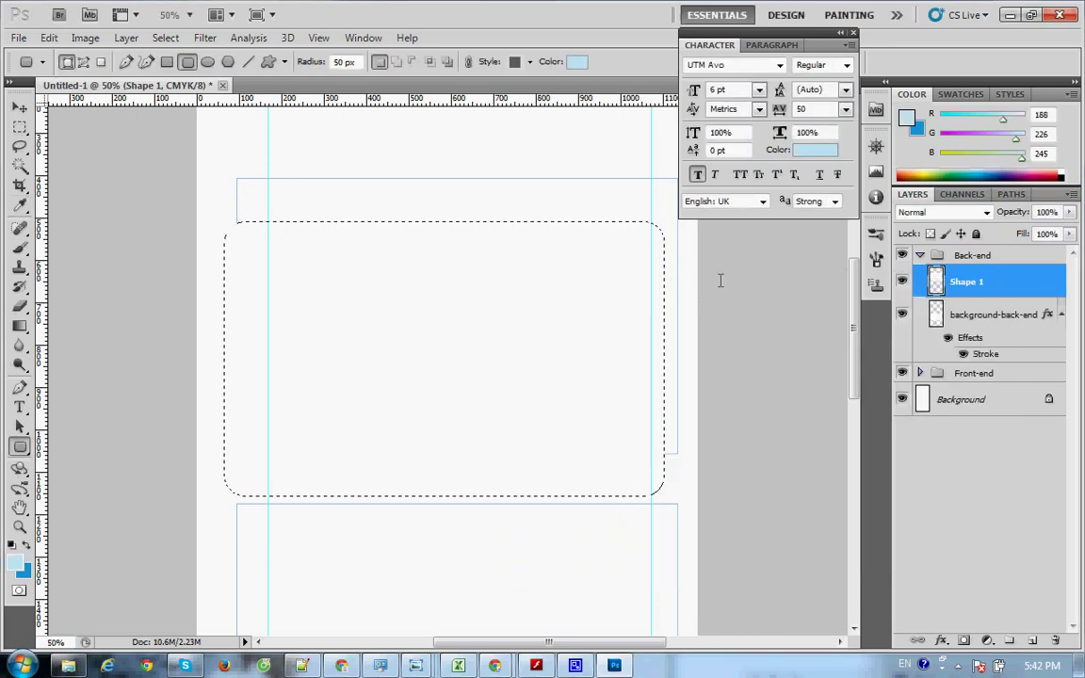
Fill the selection with a diamond blue gradient centred lower left, then deselect
key(g)
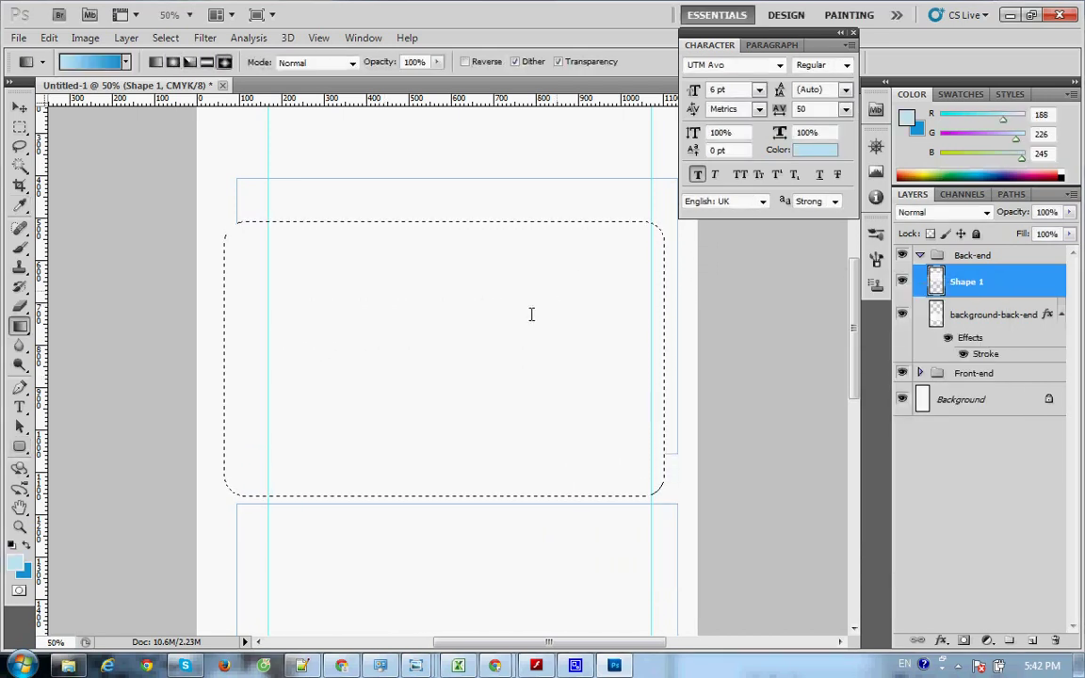
drag(557, 291, 250, 412)
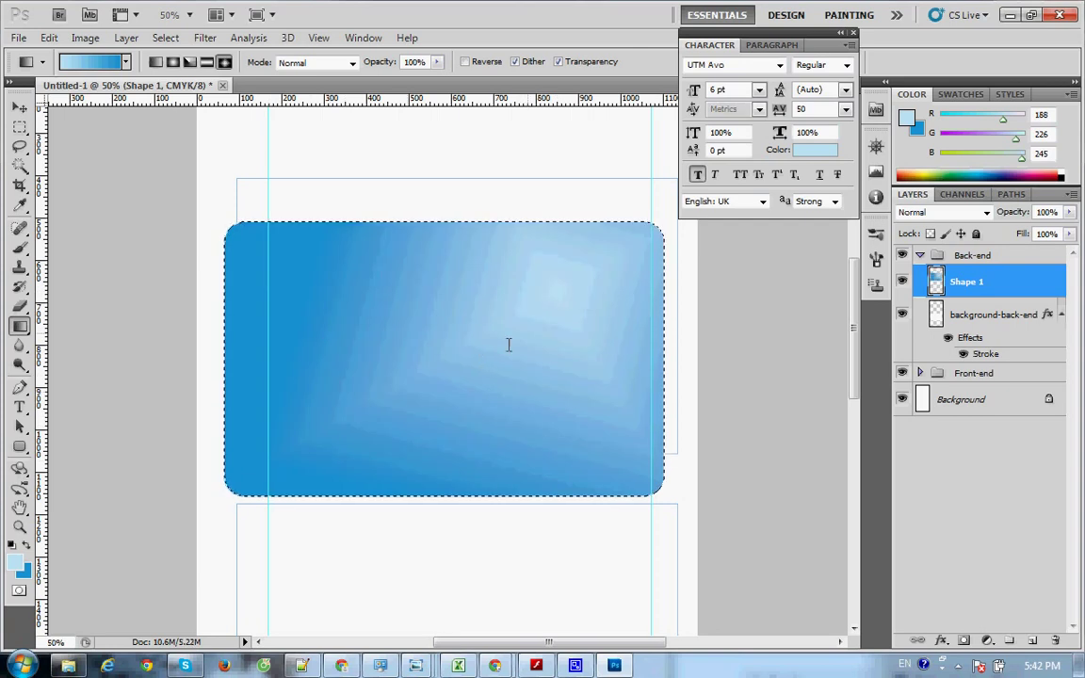
mouse_move(527, 333)
mouse_down()
mouse_move(387, 399)
mouse_move(283, 424)
mouse_up()
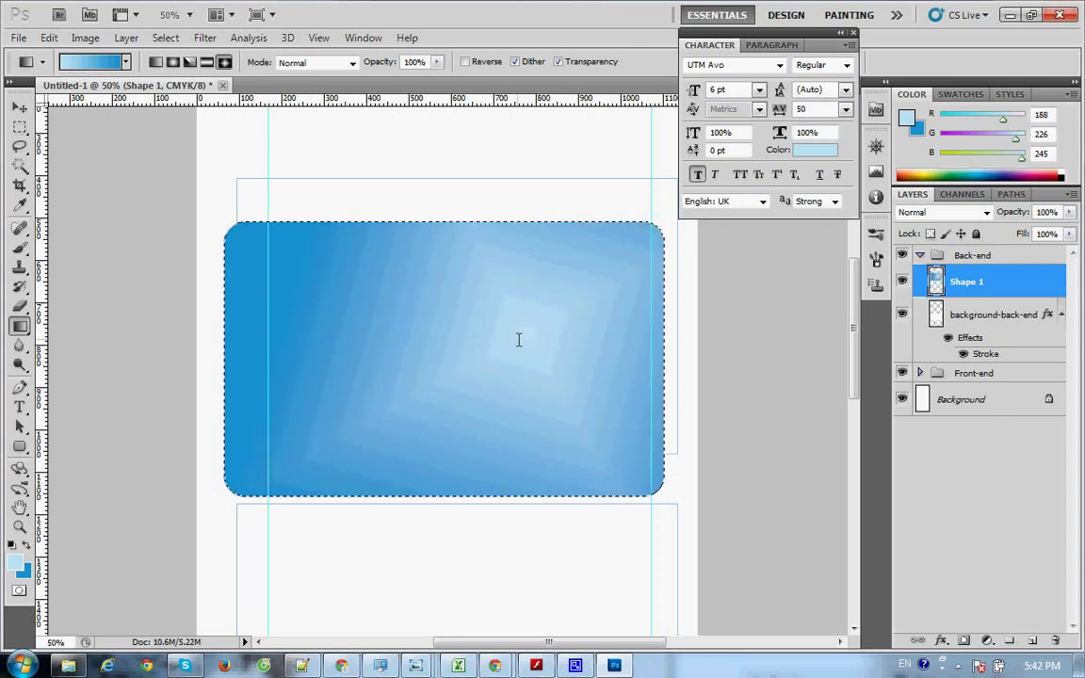
drag(517, 337, 418, 486)
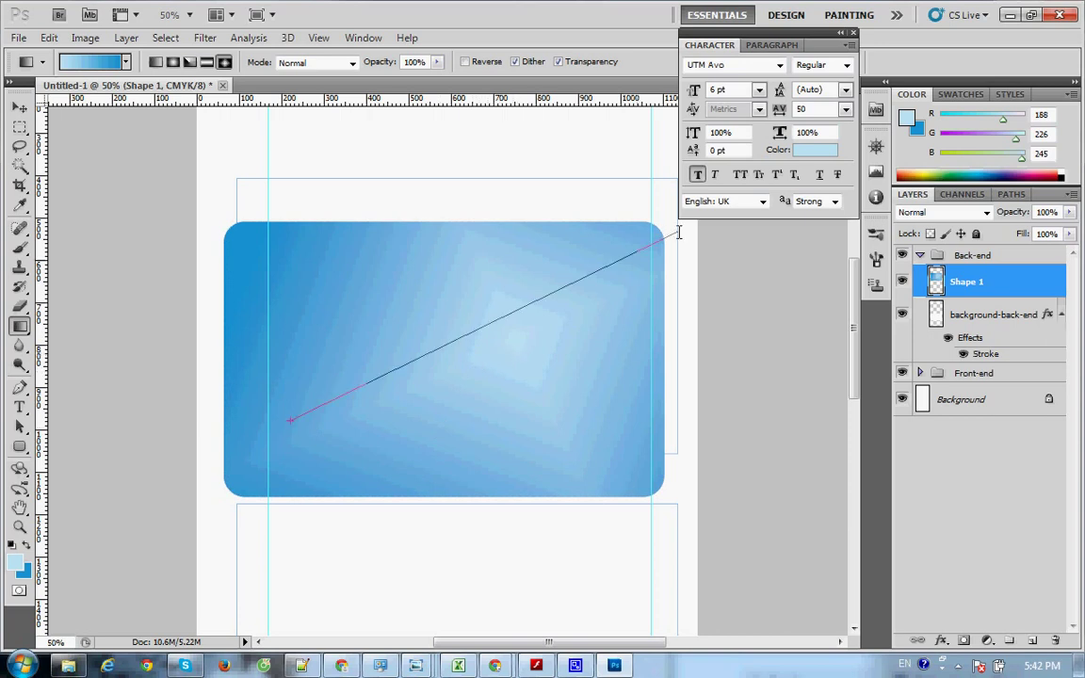
drag(292, 421, 680, 230)
key(ctrl+z)
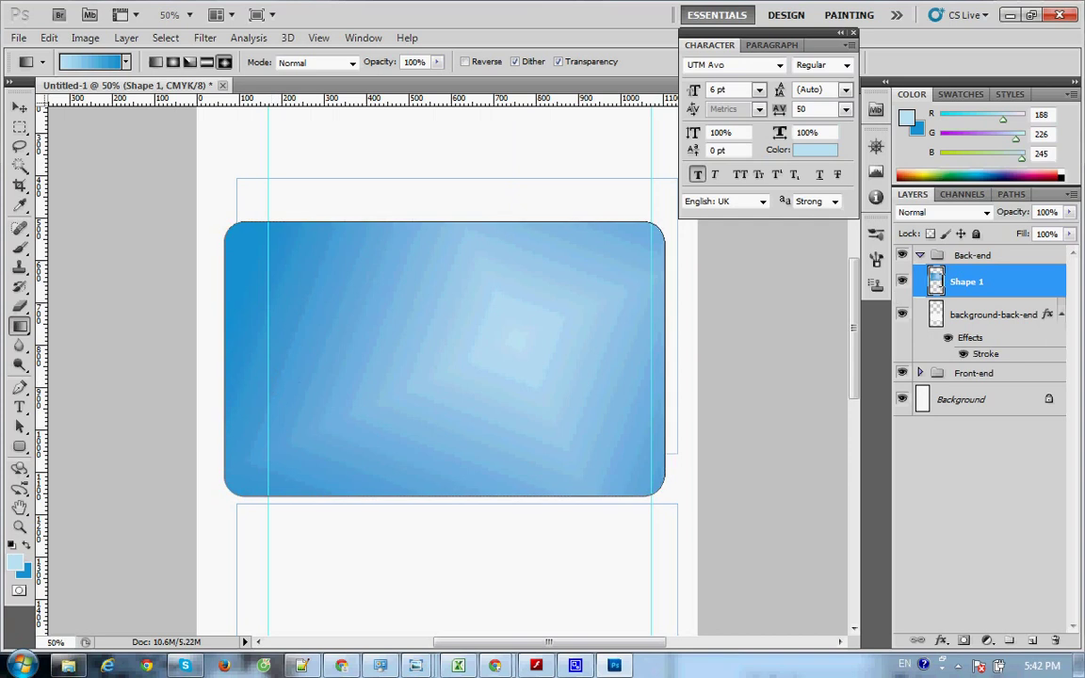
drag(327, 371, 732, 261)
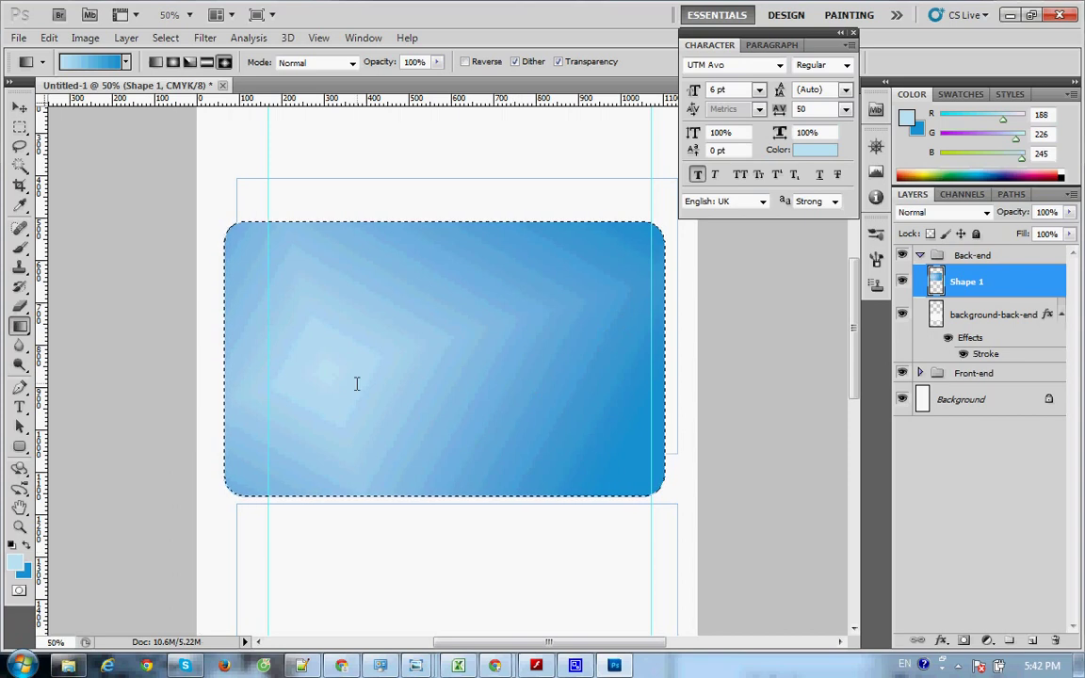
drag(355, 381, 599, 319)
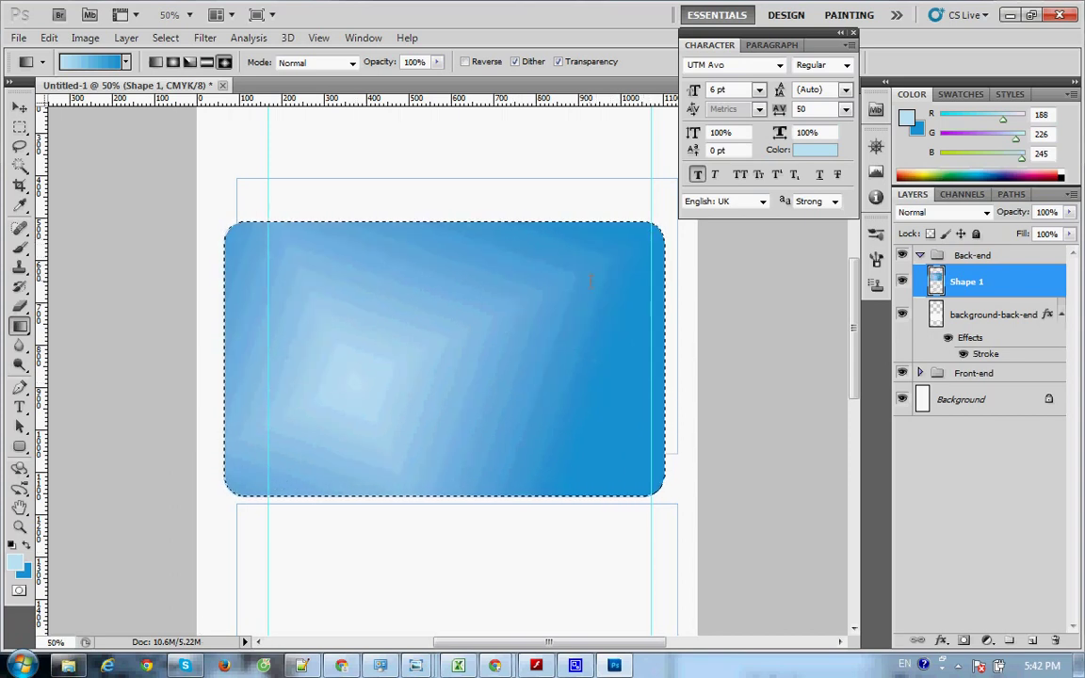
key(ctrl+d)
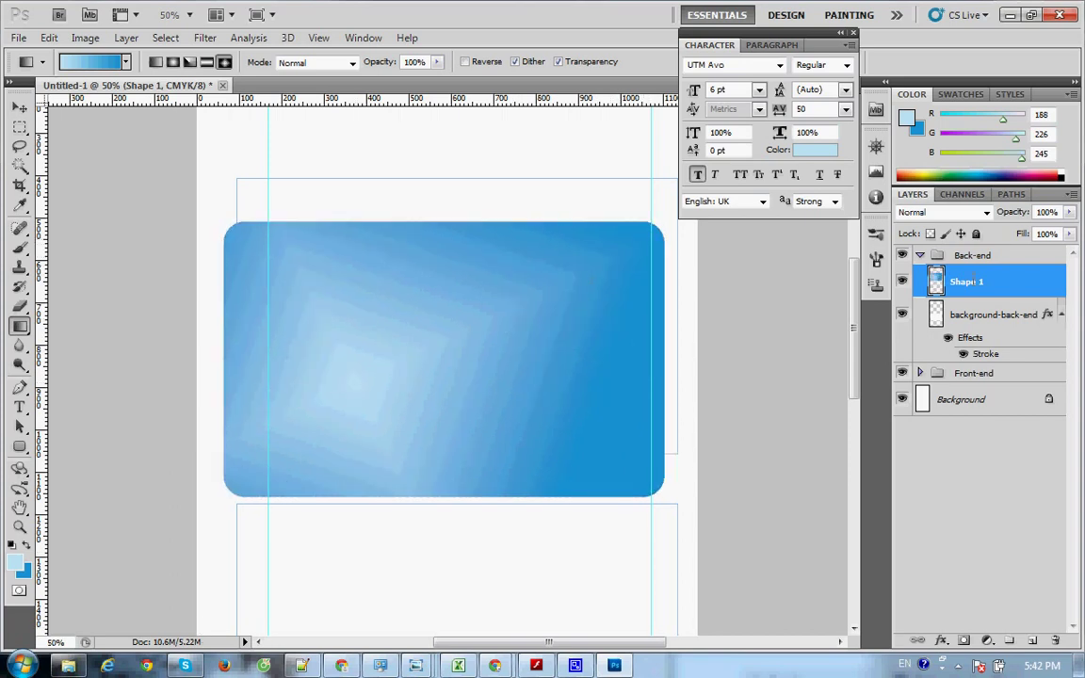
Start and dismiss a free transform on Shape 1, then close the third browser tab
key(ctrl+t)
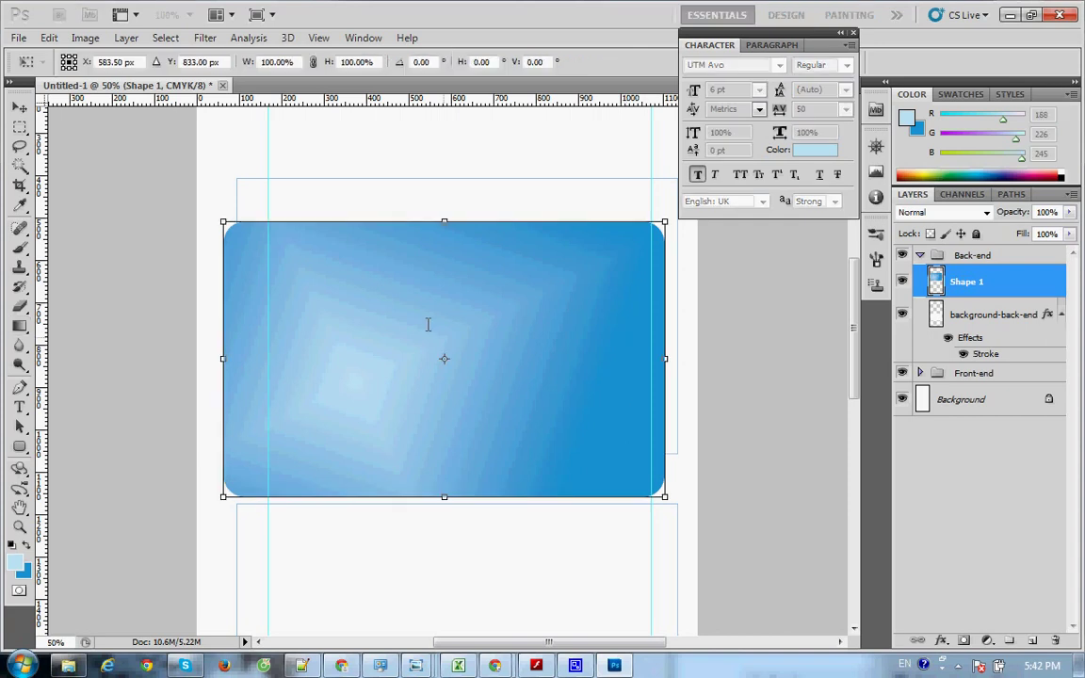
key(Return)
key(g)
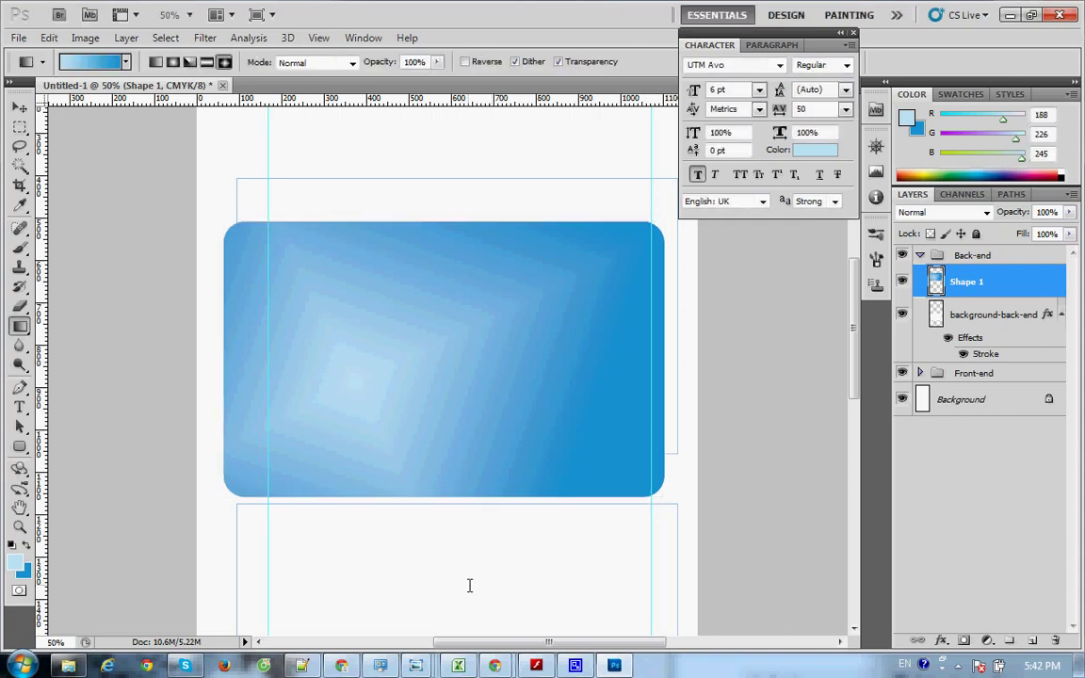
click(341, 666)
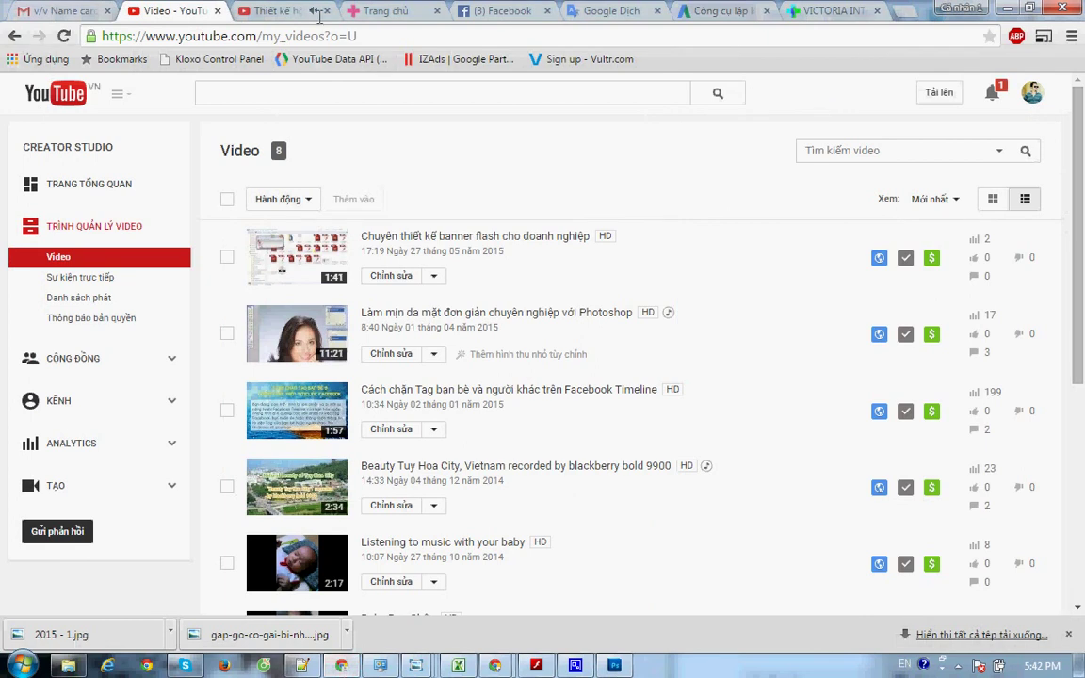
middle_click(291, 11)
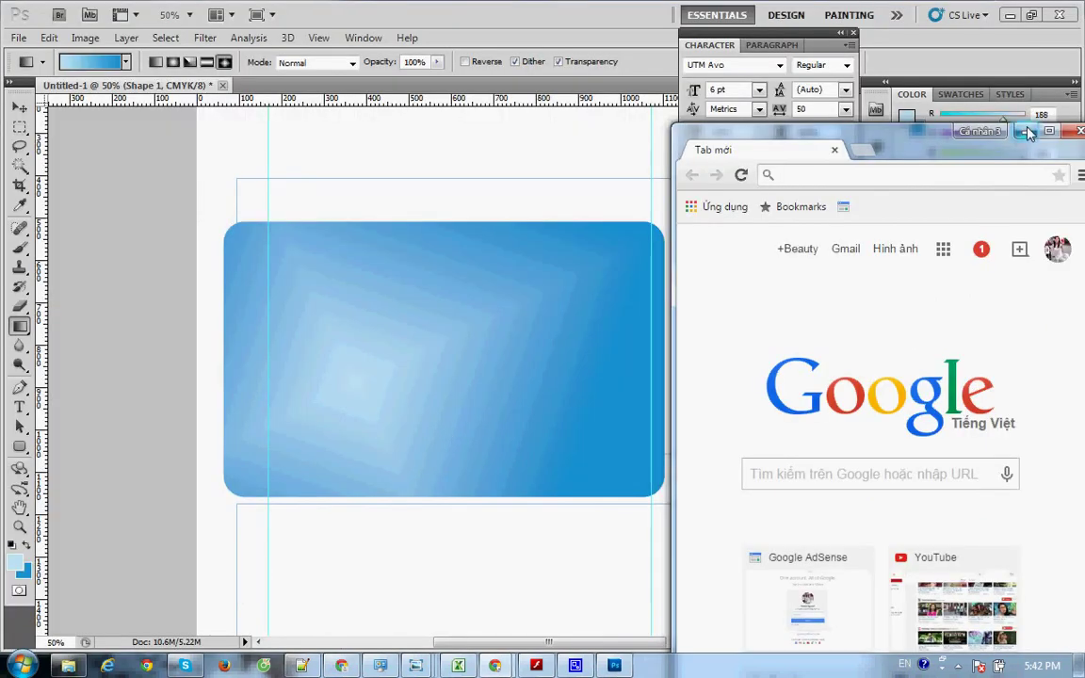
Try several free-transform rotations of the gradient shape, then cancel them
click(461, 396)
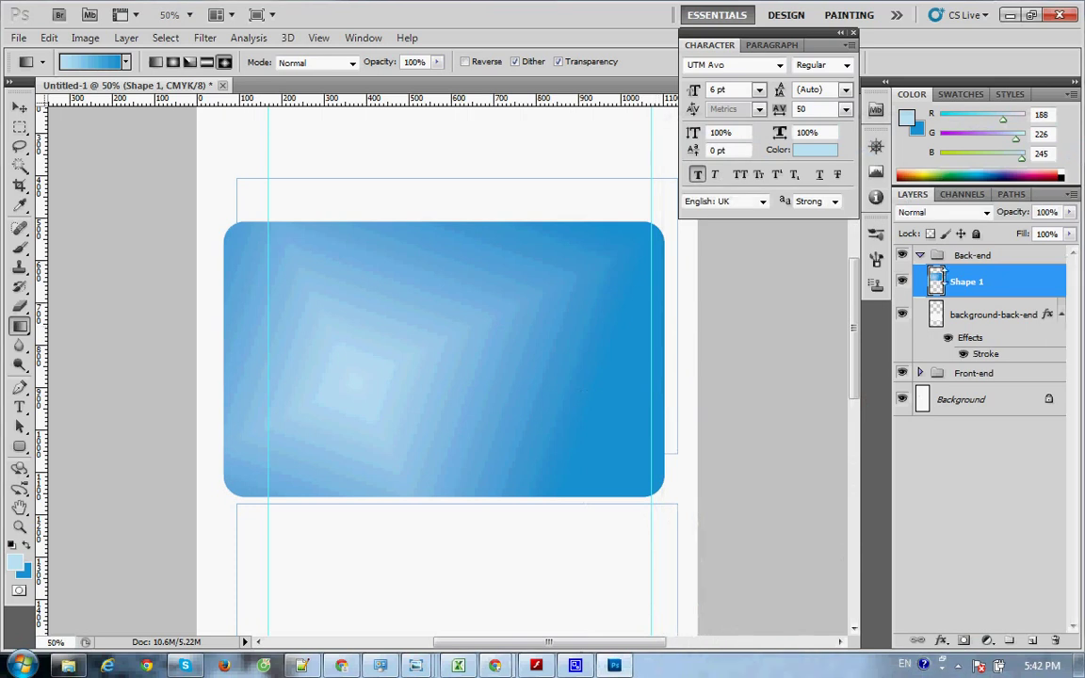
key(ctrl+t)
drag(755, 326, 753, 336)
scroll(444, 266, down, 5)
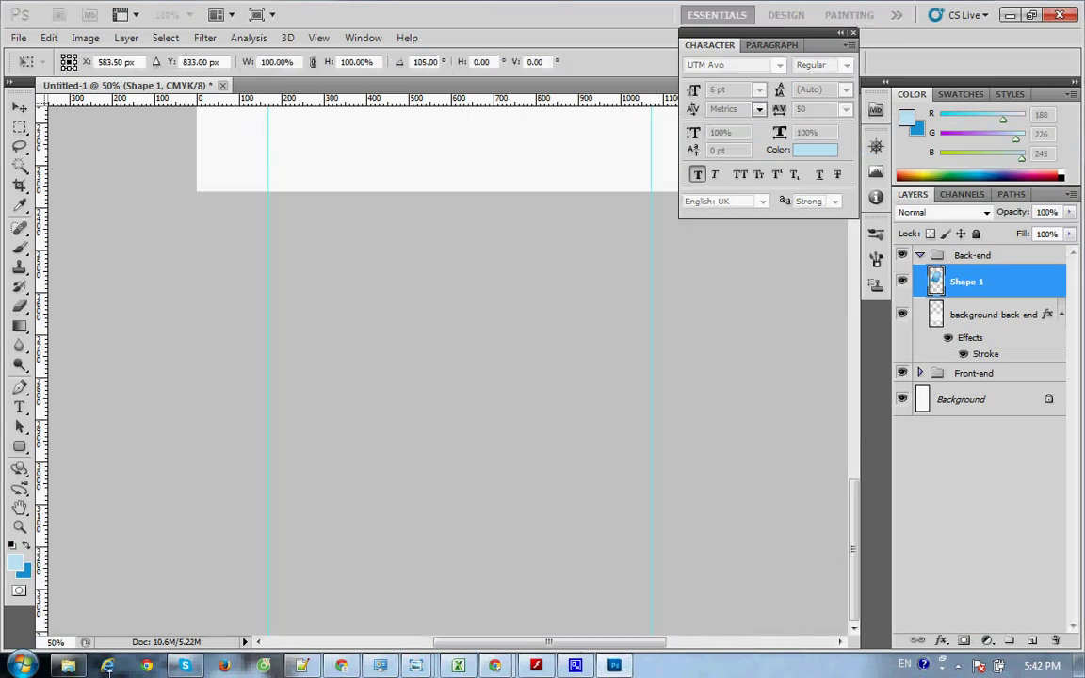
key(g)
scroll(395, 579, up, 5)
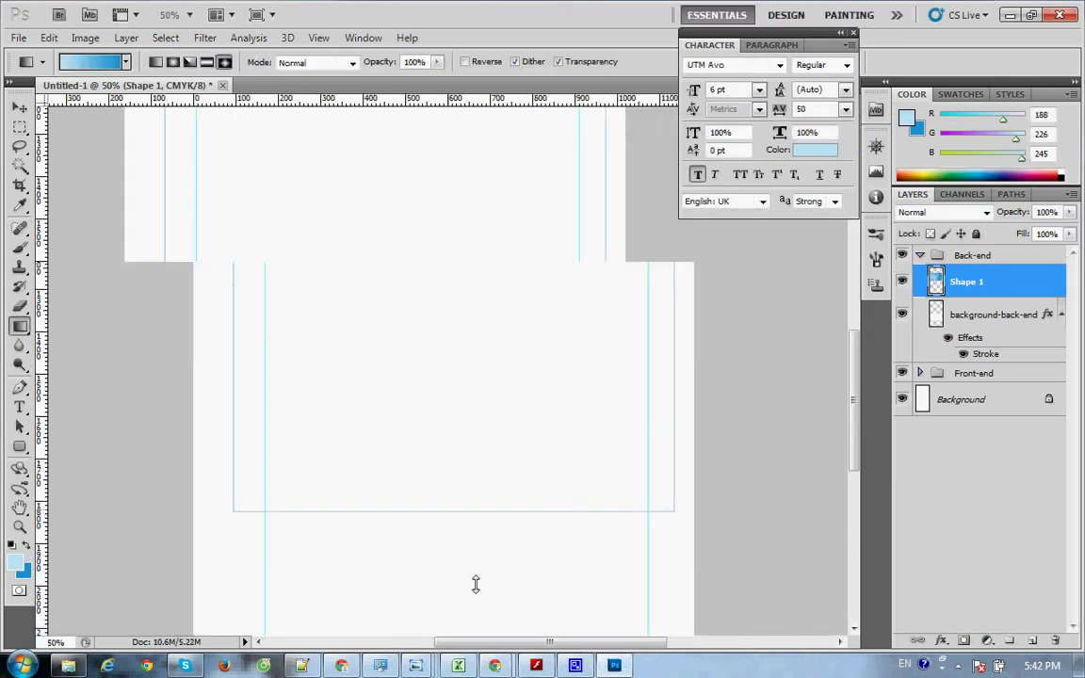
key(ctrl+t)
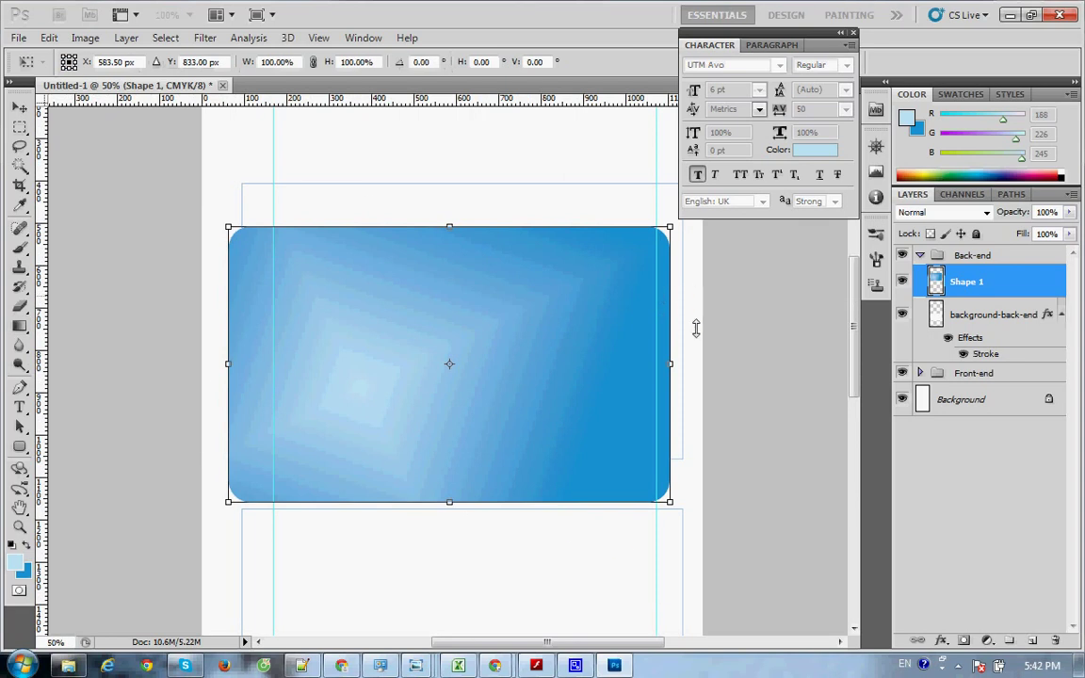
drag(696, 328, 245, 419)
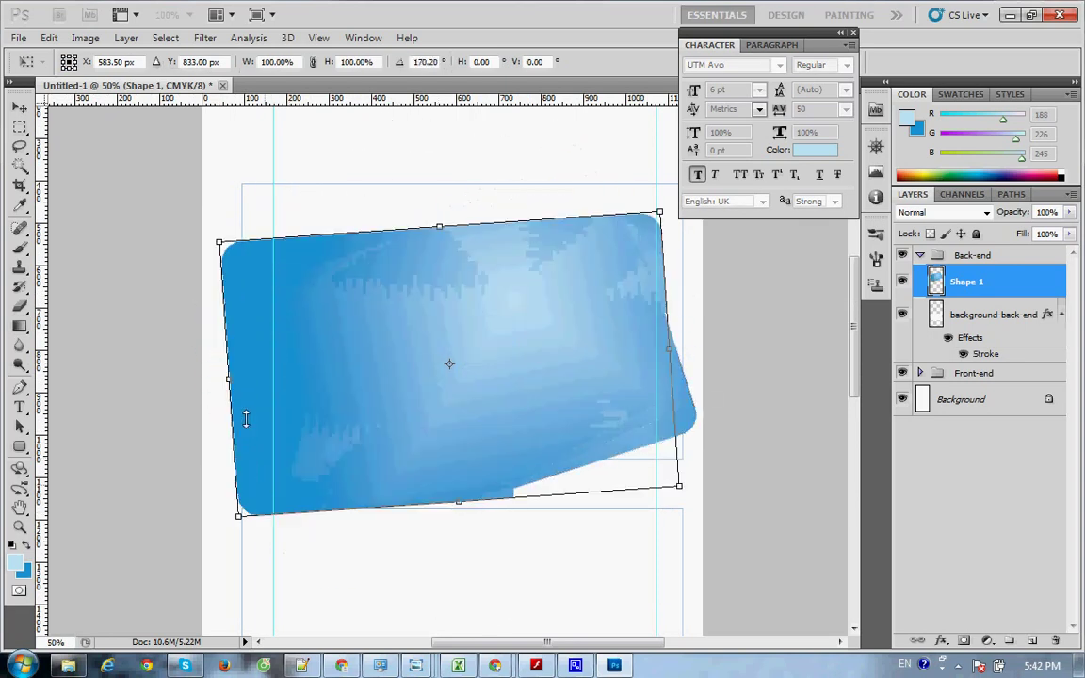
drag(245, 420, 245, 492)
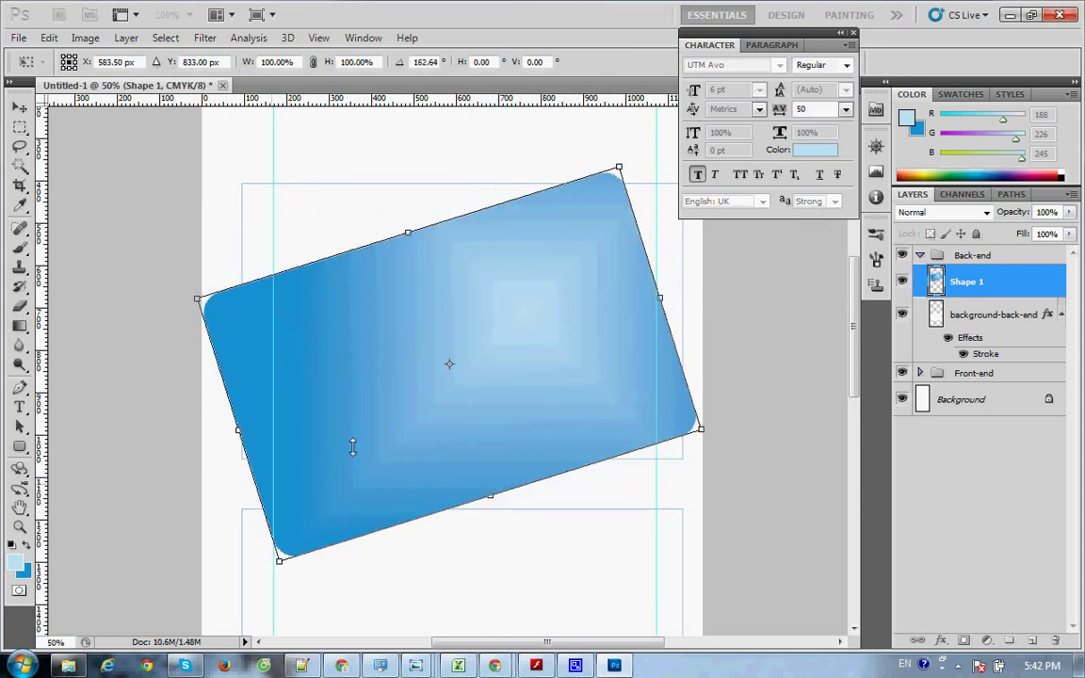
drag(744, 449, 637, 621)
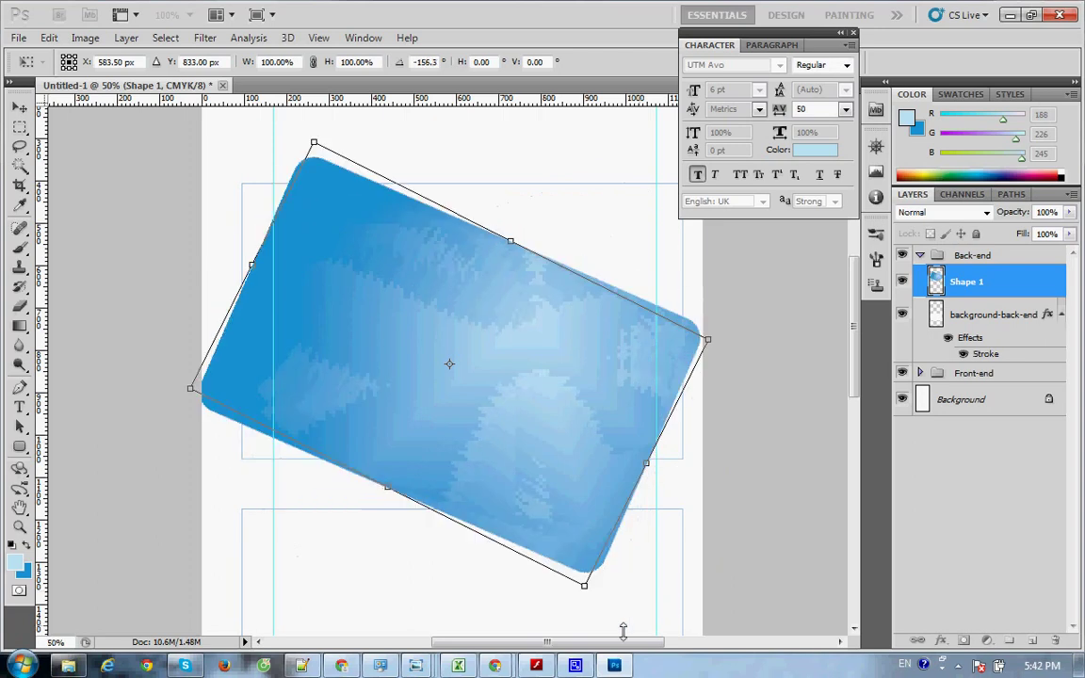
key(Escape)
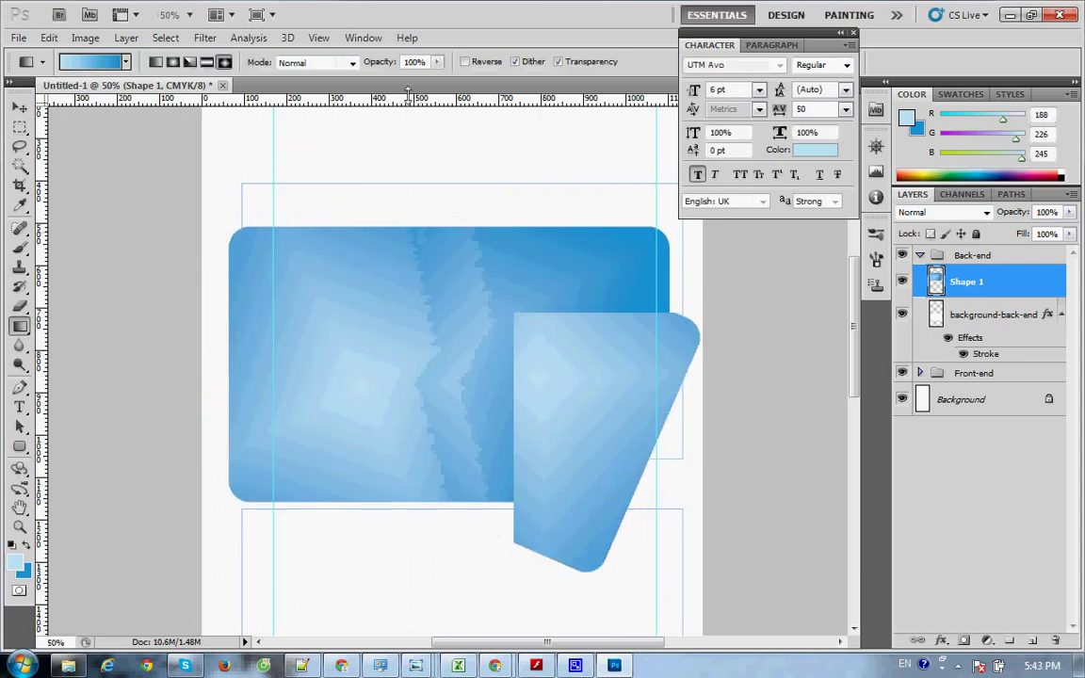
Rotate the gradient shape 45° and push it mostly off the card's left side
key(ctrl+t)
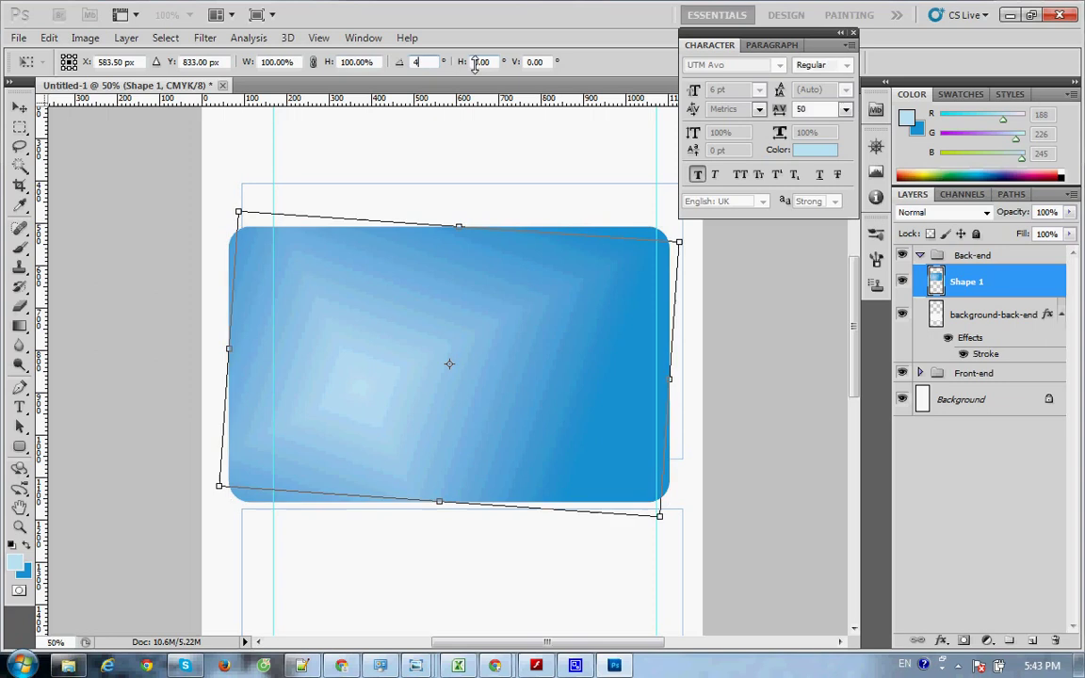
drag(439, 62, 476, 64)
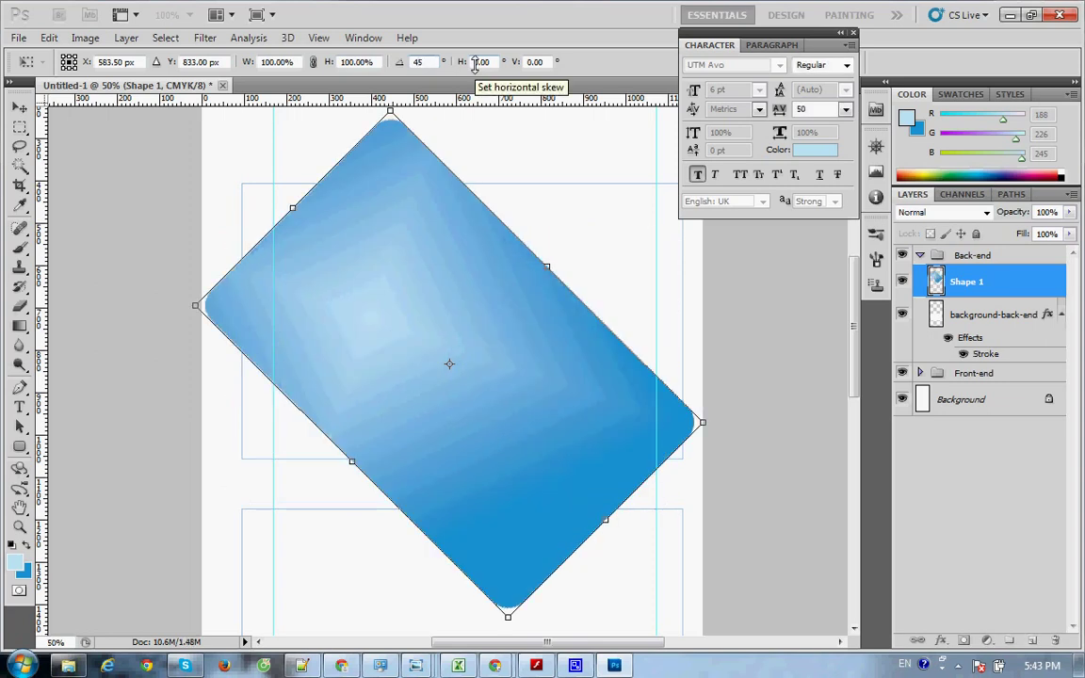
text(5)
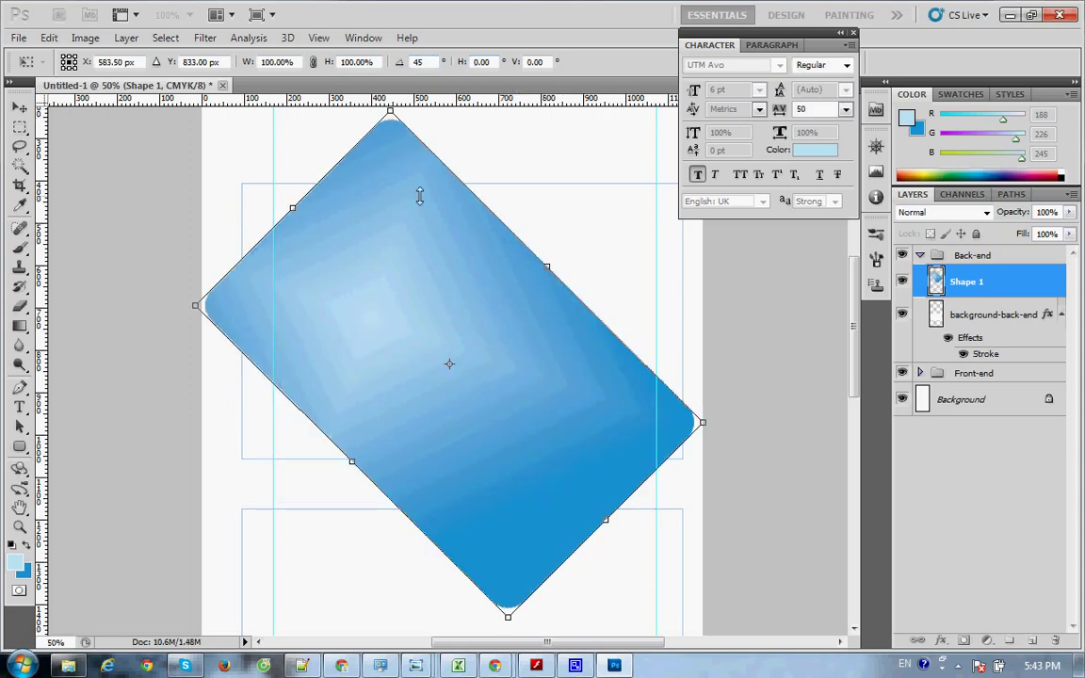
key(Return)
key(v)
mouse_move(399, 335)
mouse_down()
mouse_move(223, 302)
mouse_move(222, 319)
mouse_up()
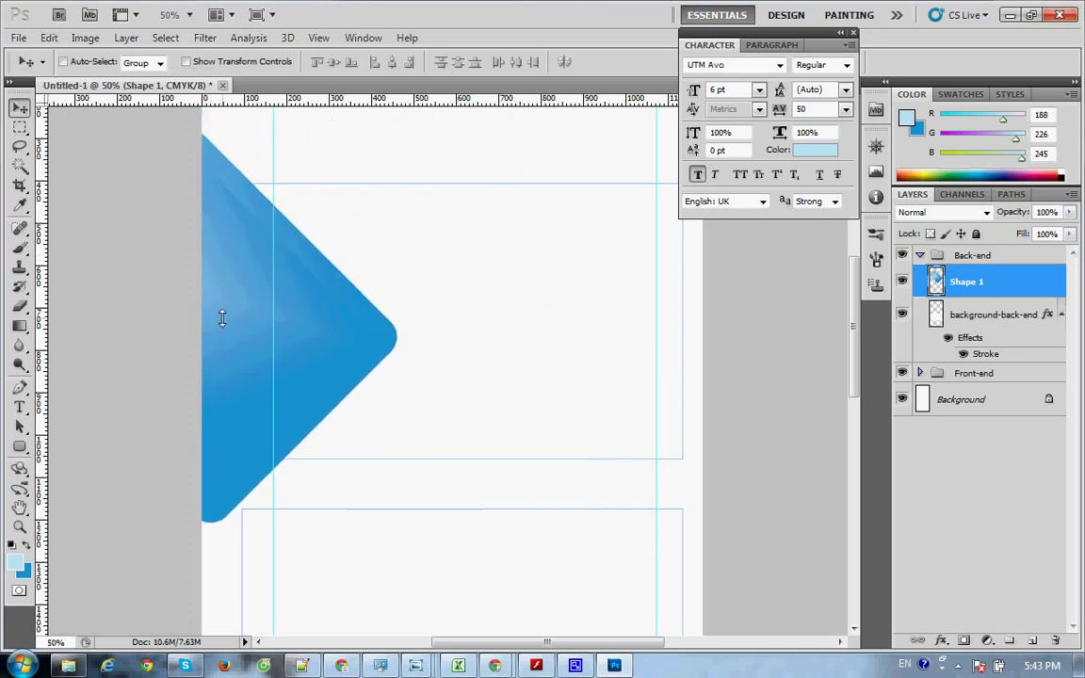
Nudge the blue wedge up slightly, trying and cancelling a small tilt
scroll(391, 310, left, 3)
drag(363, 320, 367, 311)
key(ctrl+t)
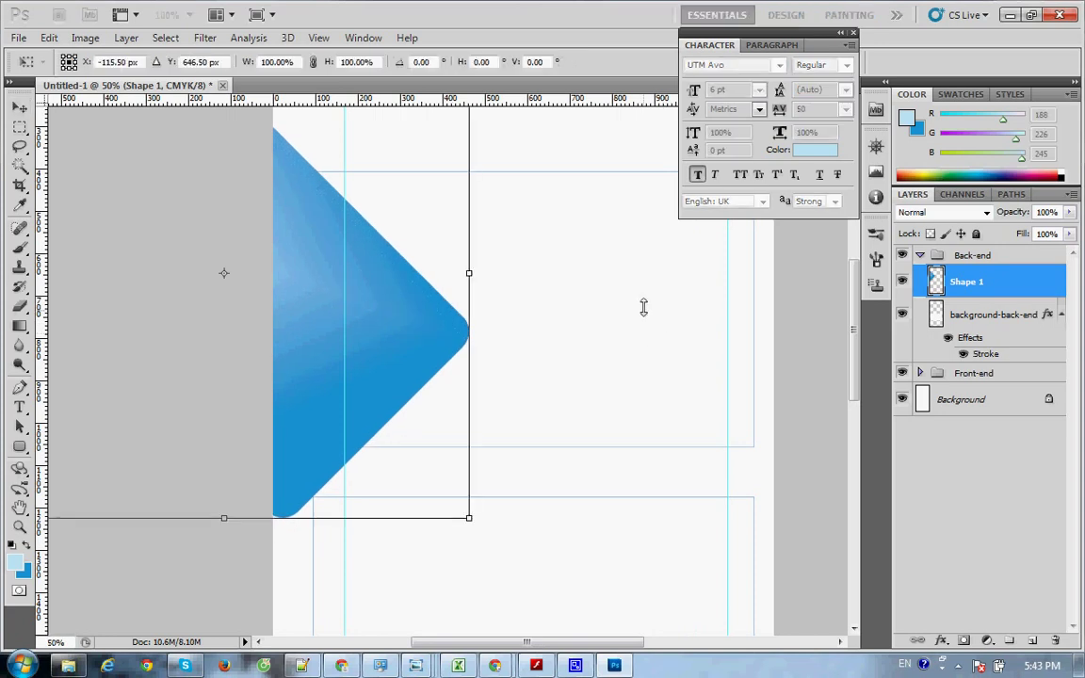
drag(644, 305, 641, 254)
key(Escape)
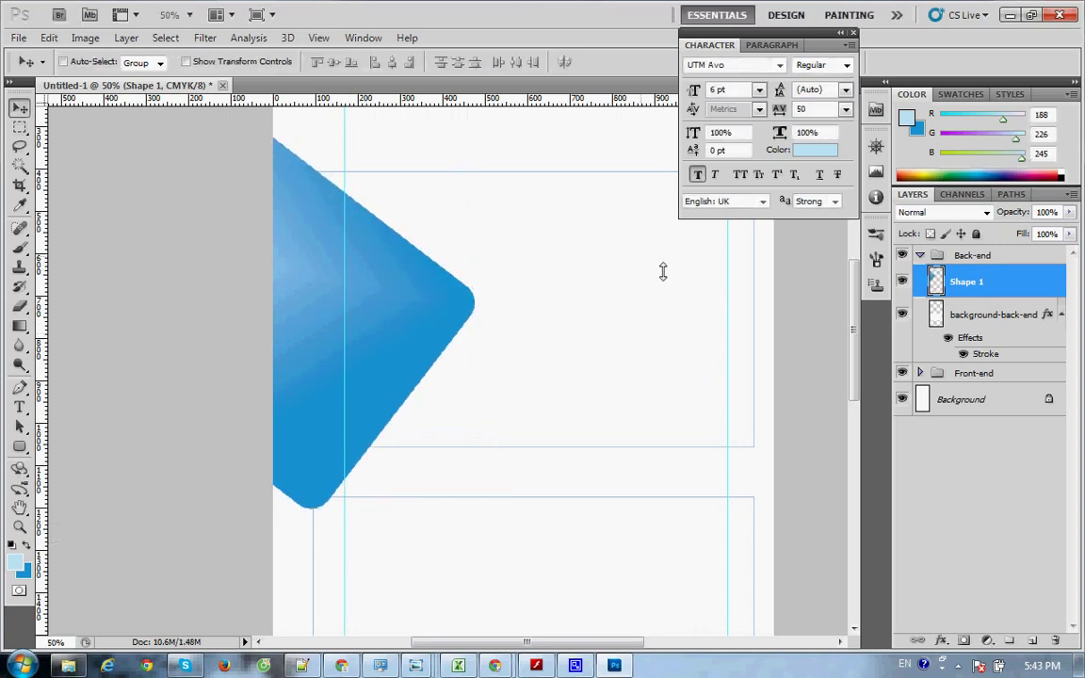
Move the wedge right against the card and give it a slight 4.86° tilt
scroll(588, 339, up, 2)
scroll(588, 339, left, 2)
mouse_move(350, 318)
mouse_down()
mouse_move(403, 309)
mouse_move(407, 327)
mouse_move(419, 327)
mouse_up()
key(ctrl+t)
drag(656, 357, 664, 326)
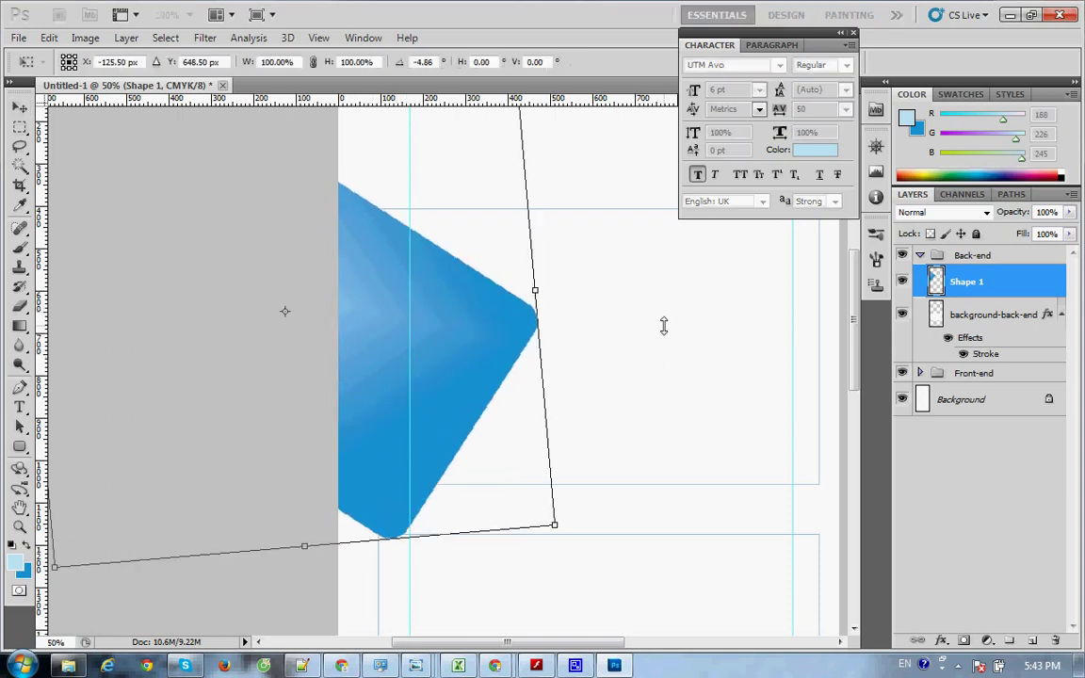
key(Return)
drag(471, 340, 470, 341)
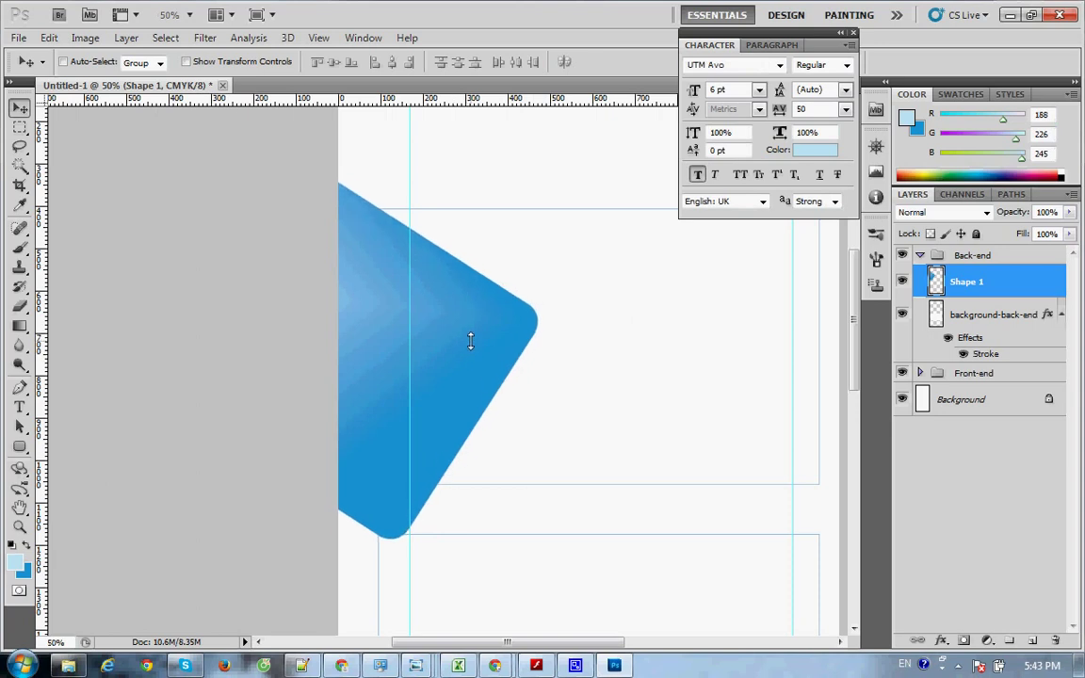
Move Shape 1 into the Front-end group above background-front-end
ctrl+click(940, 315)
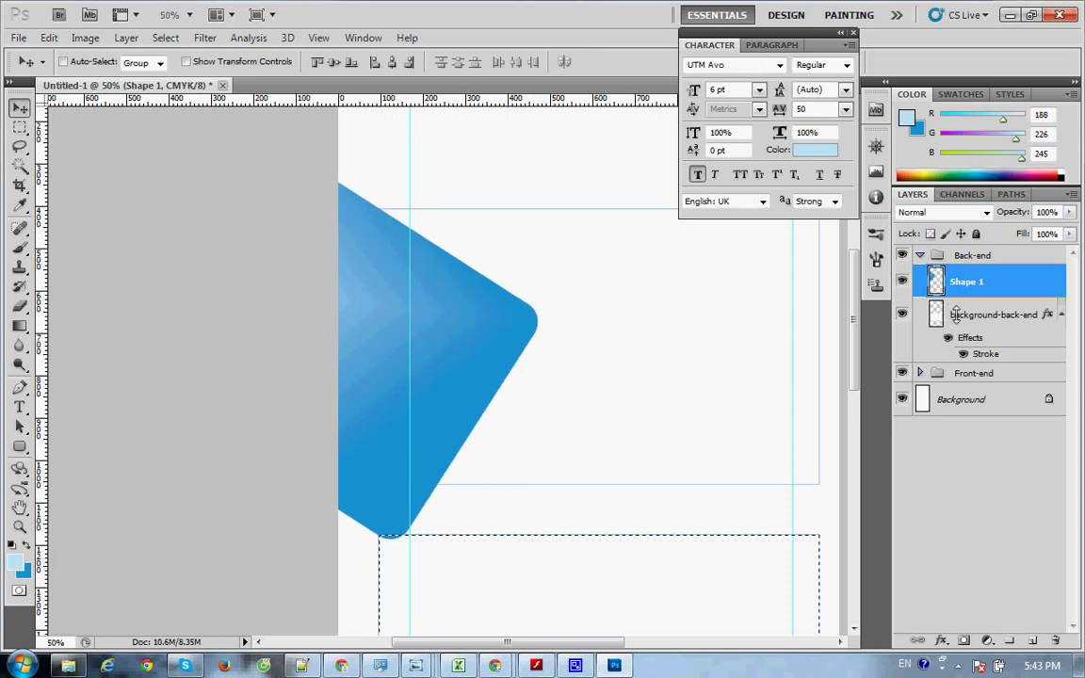
drag(961, 282, 964, 374)
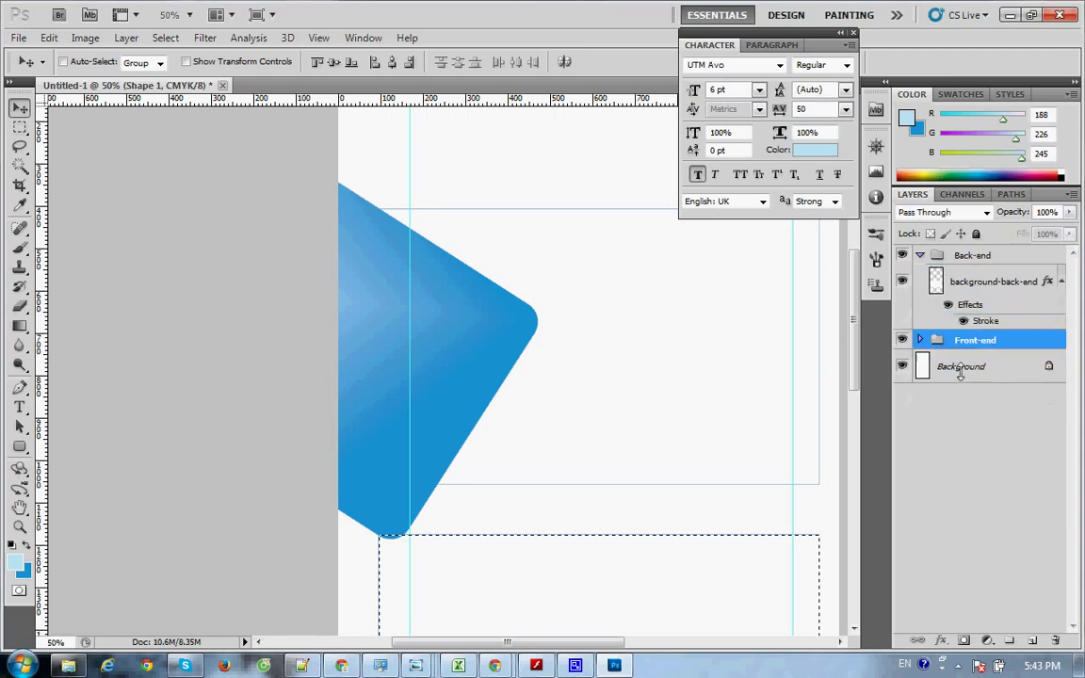
click(920, 340)
click(953, 367)
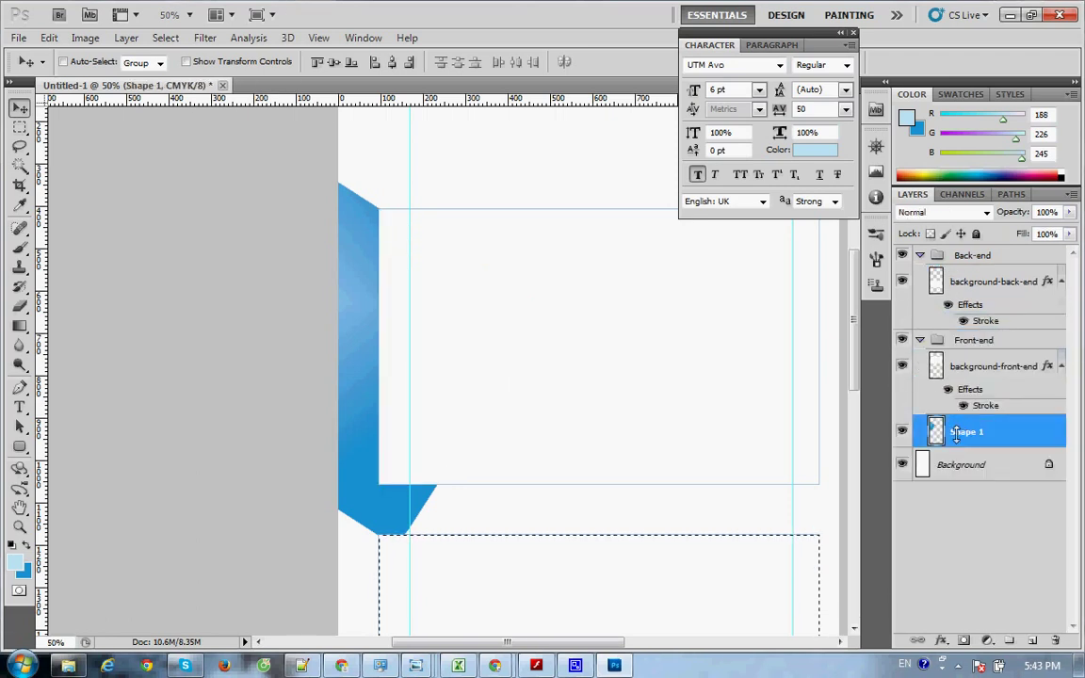
drag(968, 433, 962, 360)
Copy the wedge's in-card part to Layer 1, hide Shape 1, and stack a duplicate beneath
ctrl+click(936, 399)
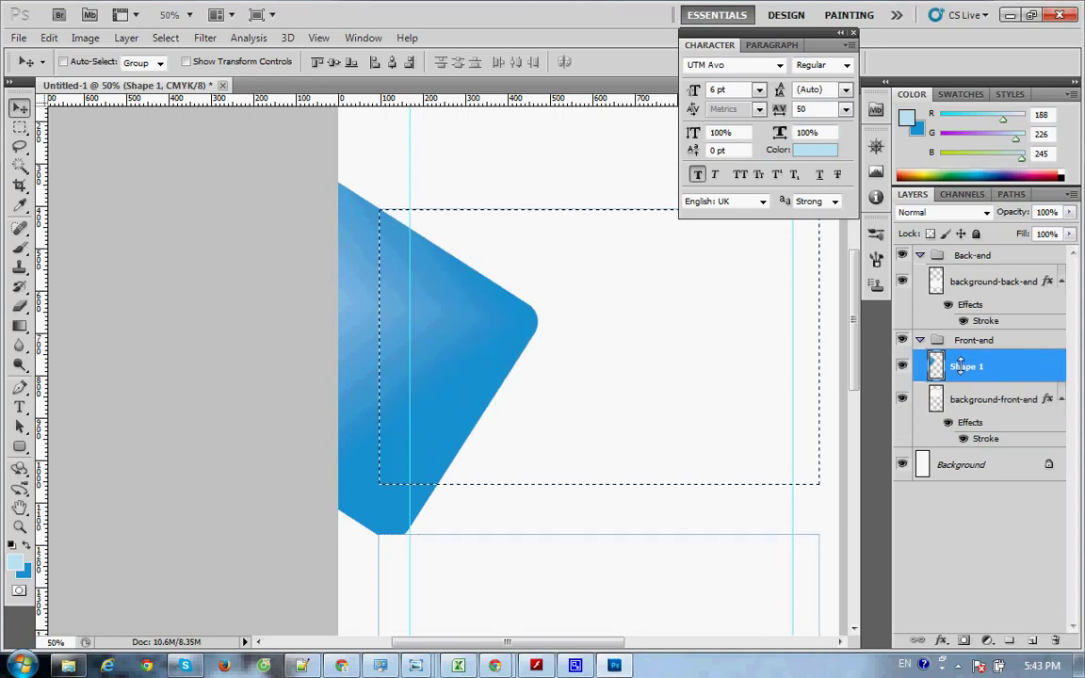
right_click(957, 368)
click(986, 367)
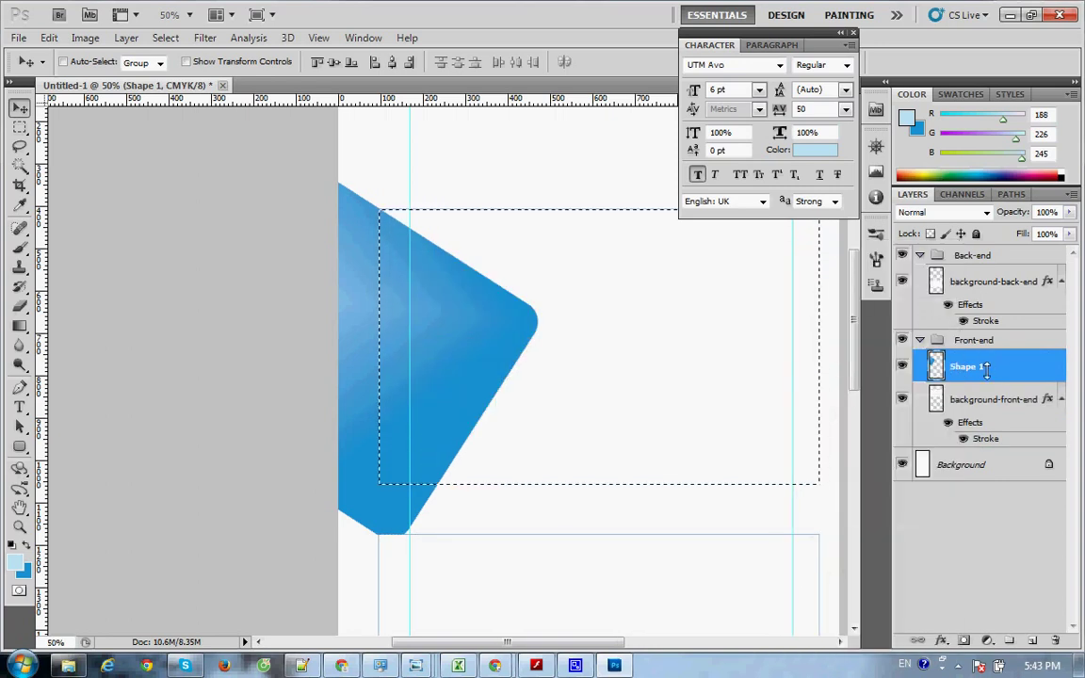
key(ctrl+j)
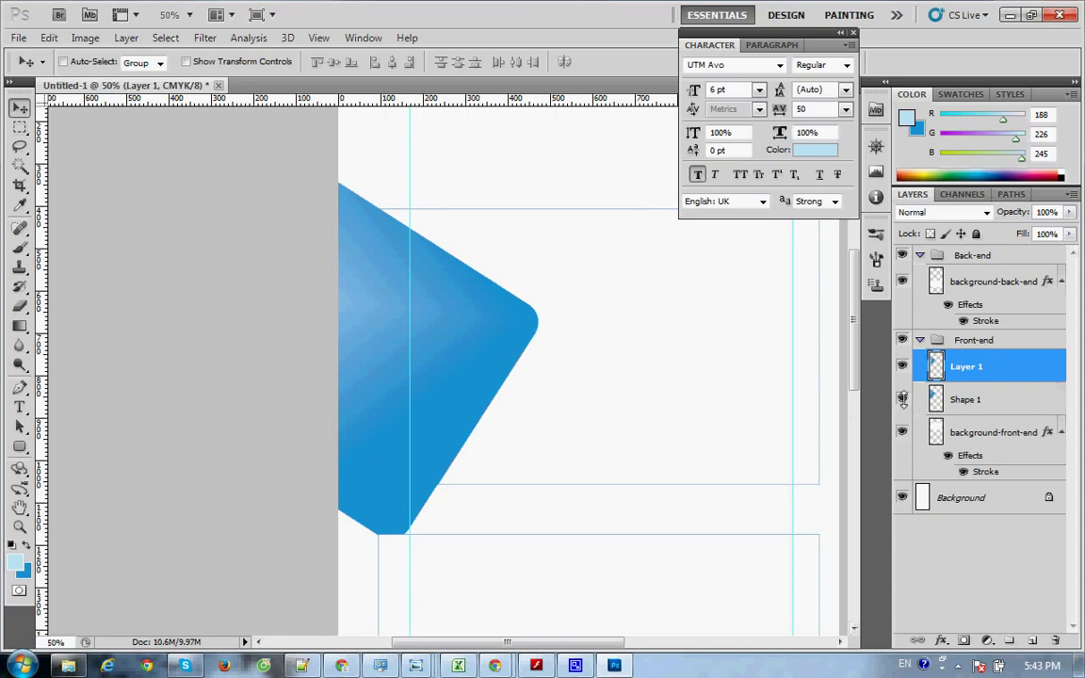
alt+click(902, 398)
click(965, 395)
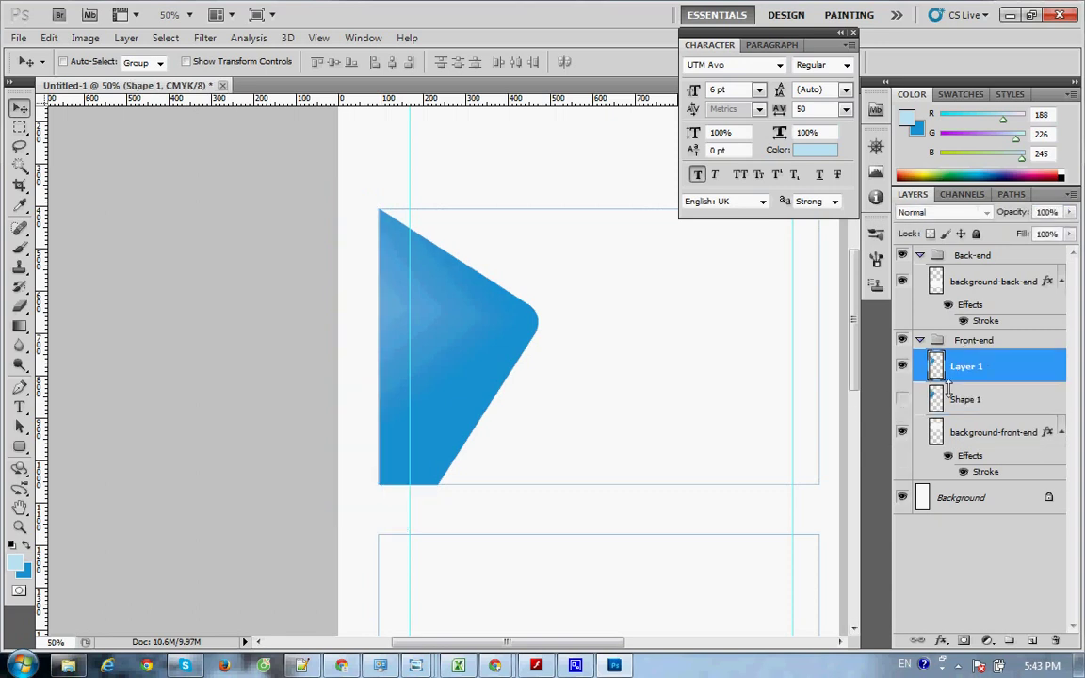
key(ctrl+j)
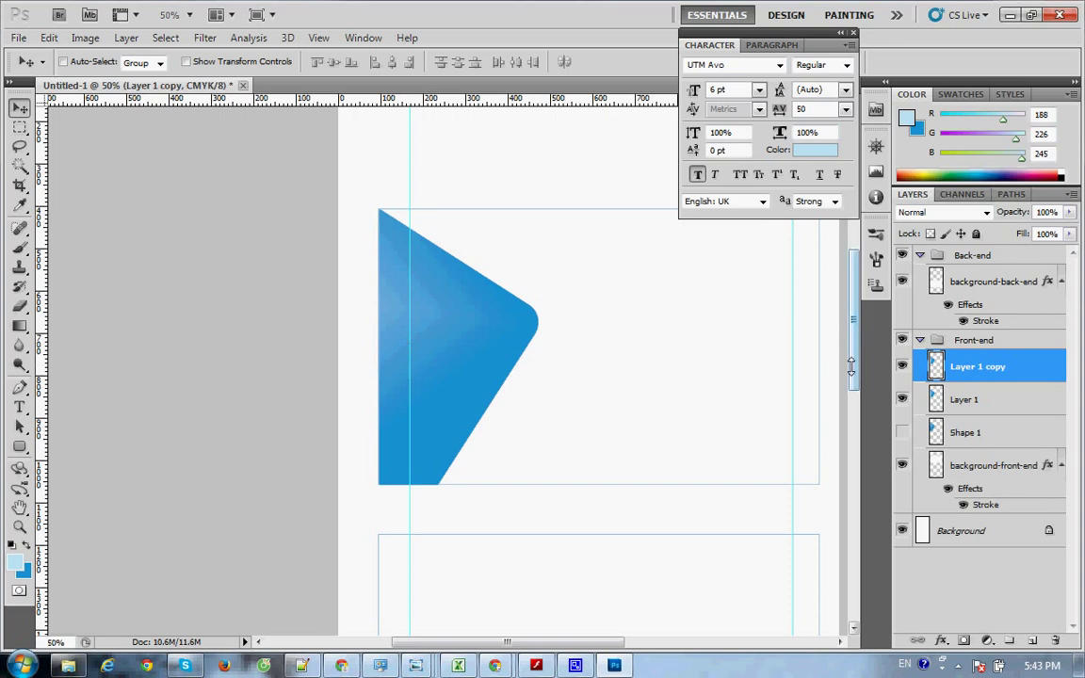
key(ctrl+bracketleft)
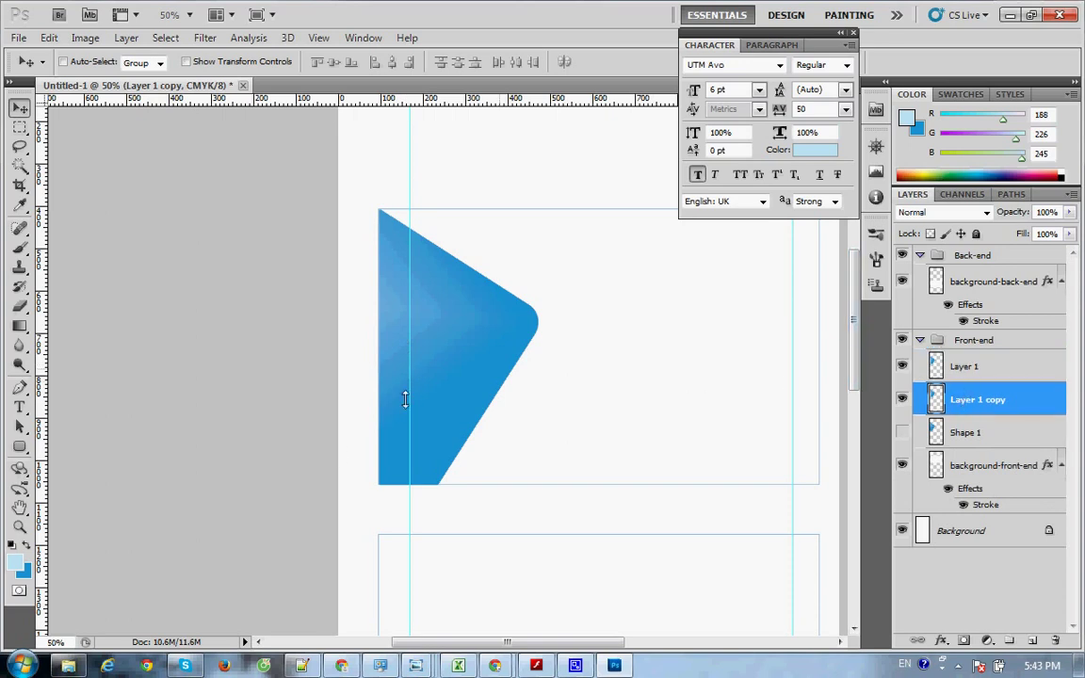
Give Layer 1 copy a yellow fcc505 Color Overlay and shift it right behind the blue wedge
right_click(939, 400)
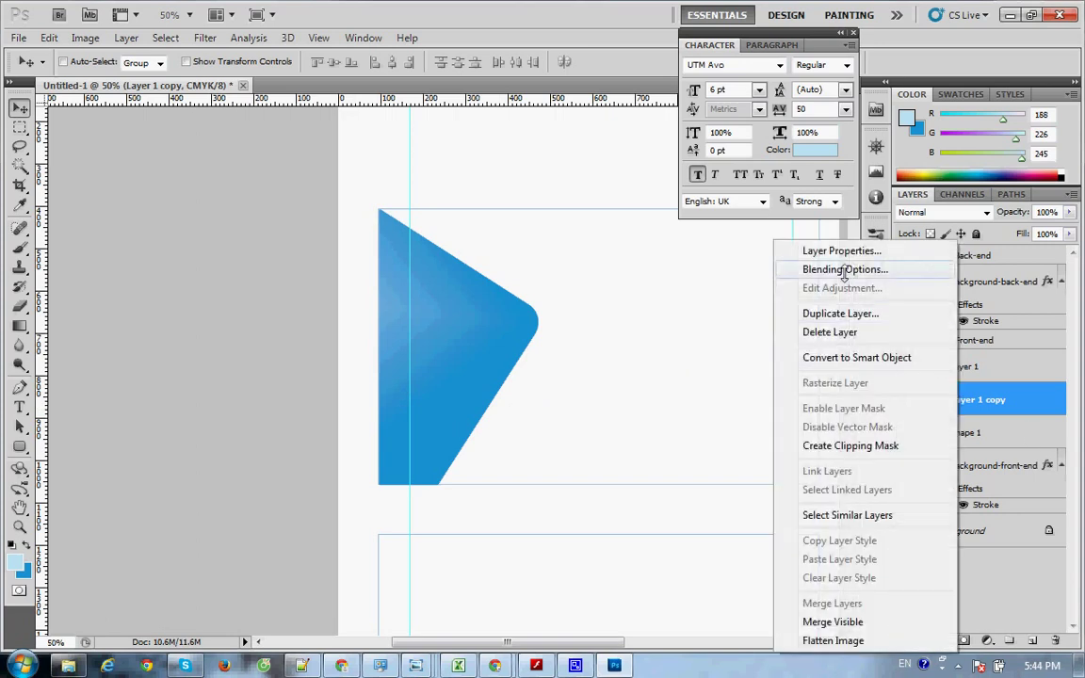
key(Escape)
key(h)
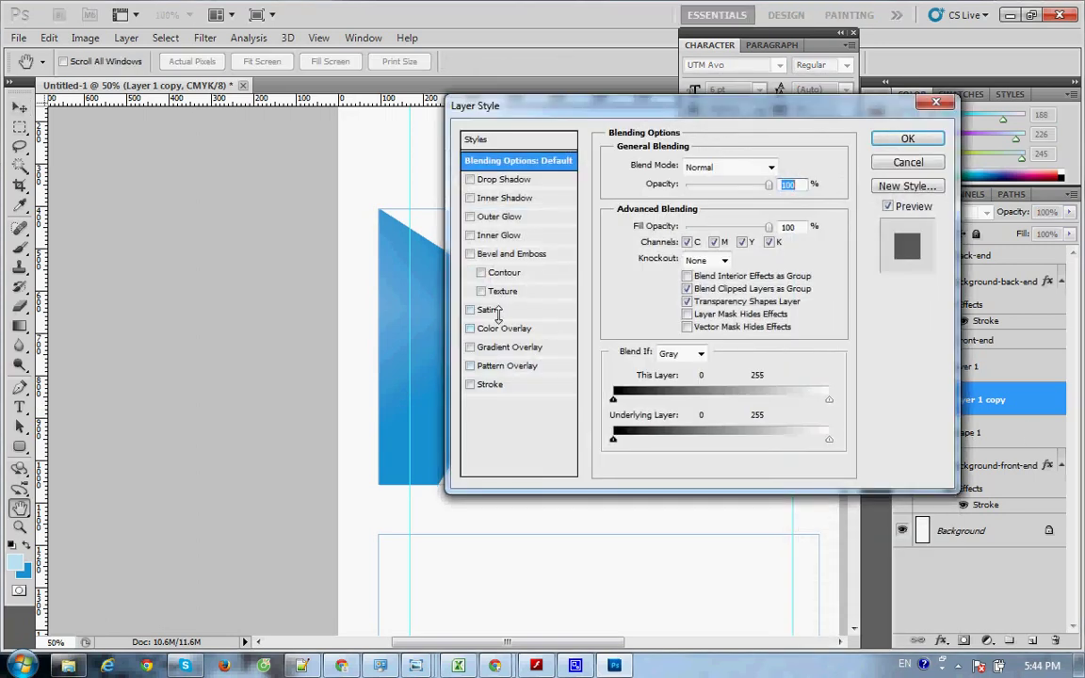
click(504, 328)
drag(647, 106, 778, 155)
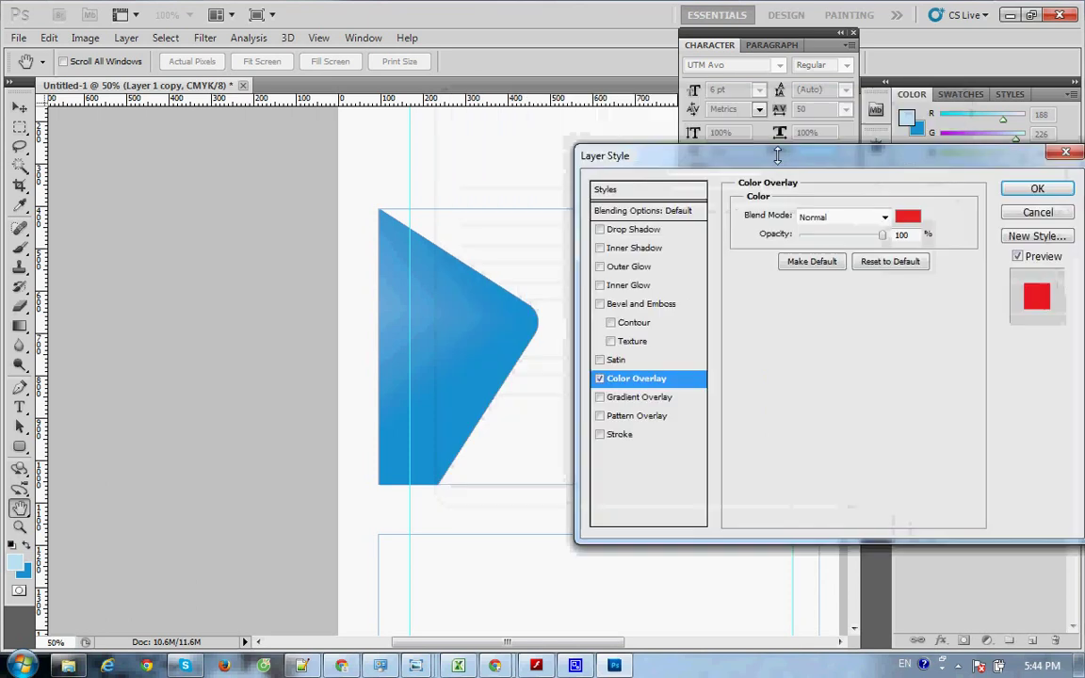
click(906, 218)
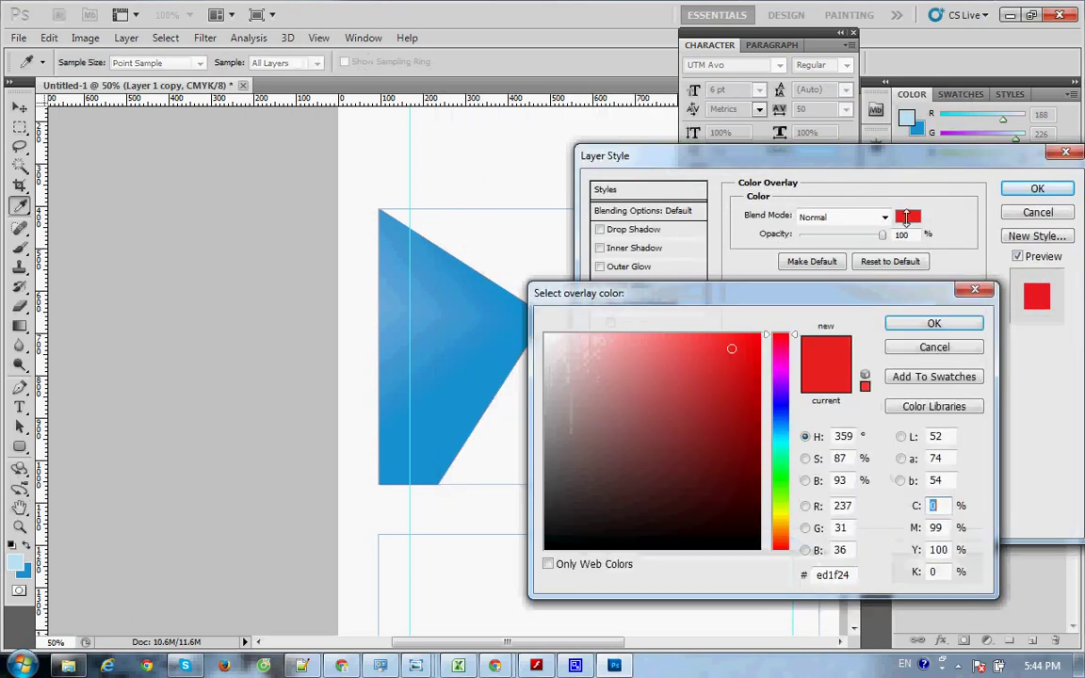
click(782, 521)
drag(751, 342, 789, 326)
click(924, 325)
click(1037, 189)
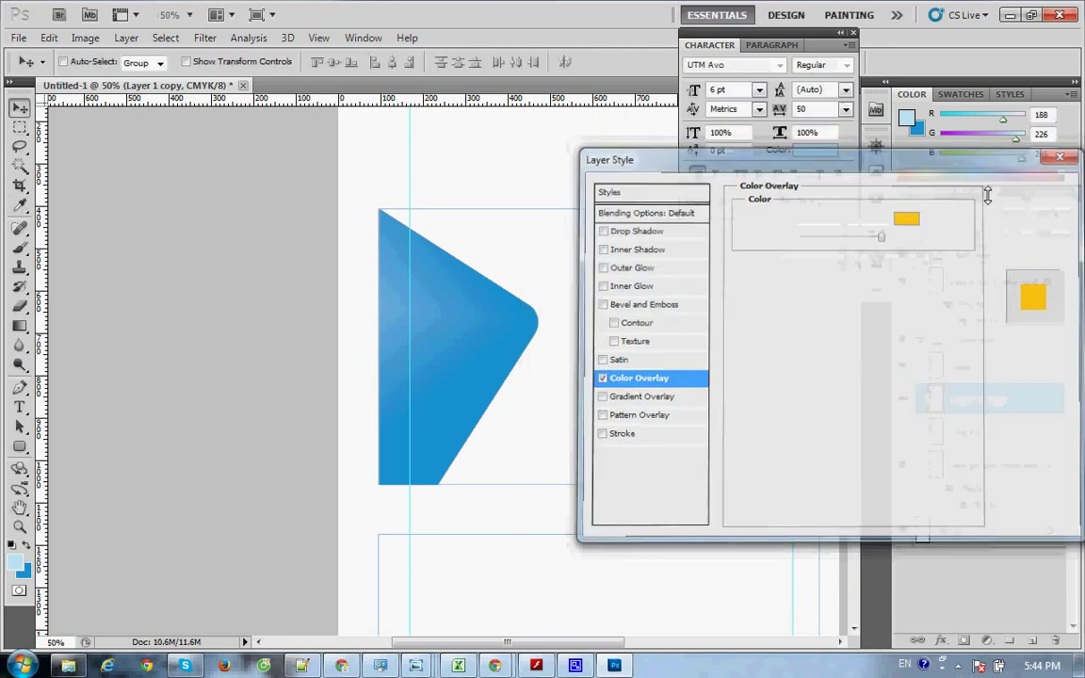
drag(470, 376, 480, 376)
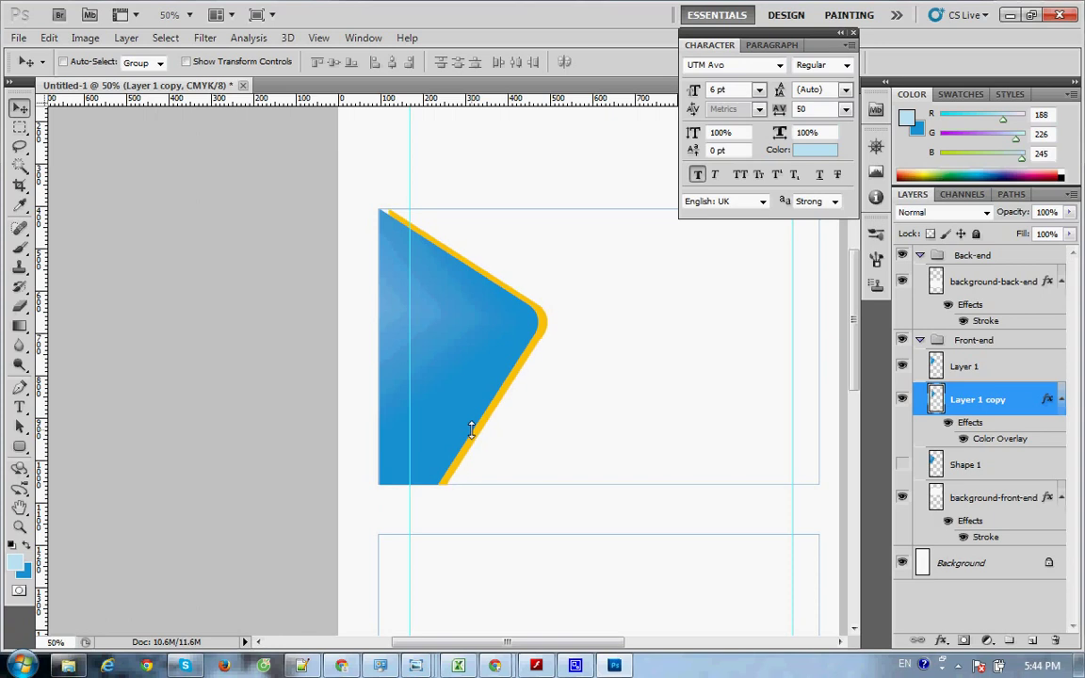
key(Left)
key(Left)
key(Left)
key(Left)
key(Left)
key(Left)
key(Left)
key(Left)
key(Left)
Nudge the yellow copy right and widen it slightly to thicken the yellow edge
key(Right)
key(Right)
key(Right)
key(Right)
key(ctrl+t)
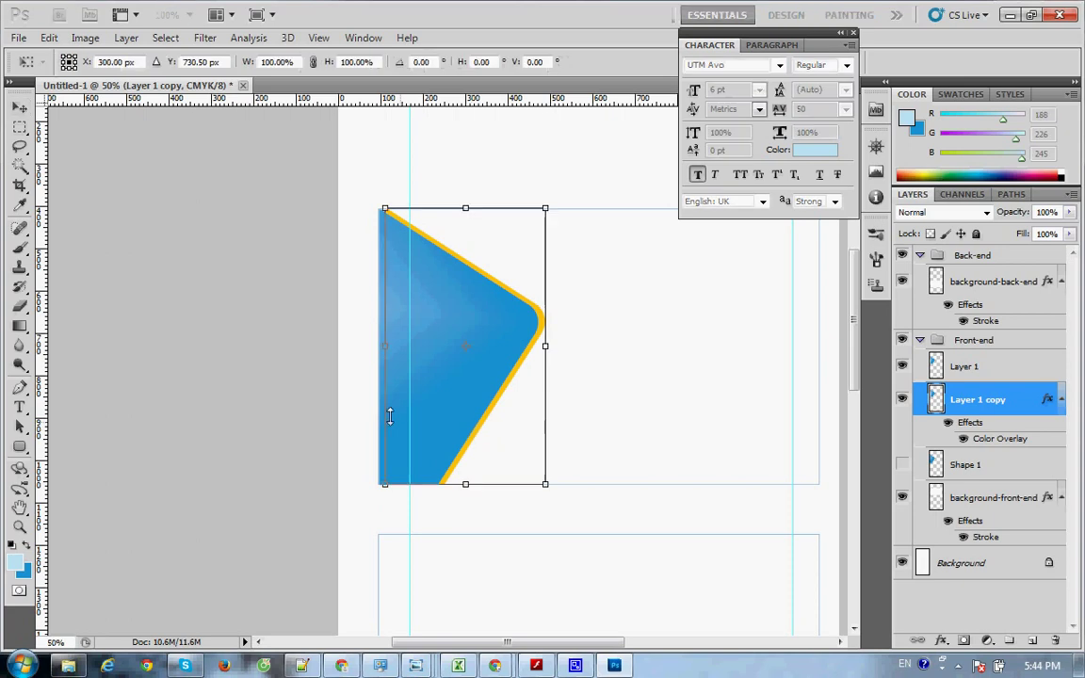
drag(383, 353, 375, 353)
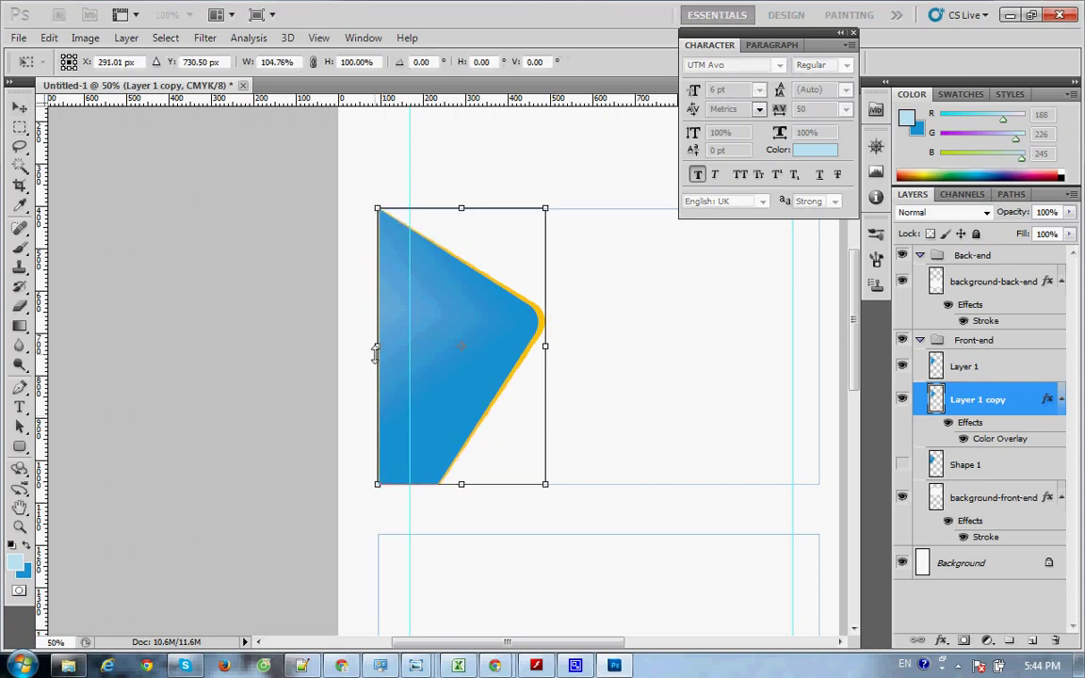
key(Return)
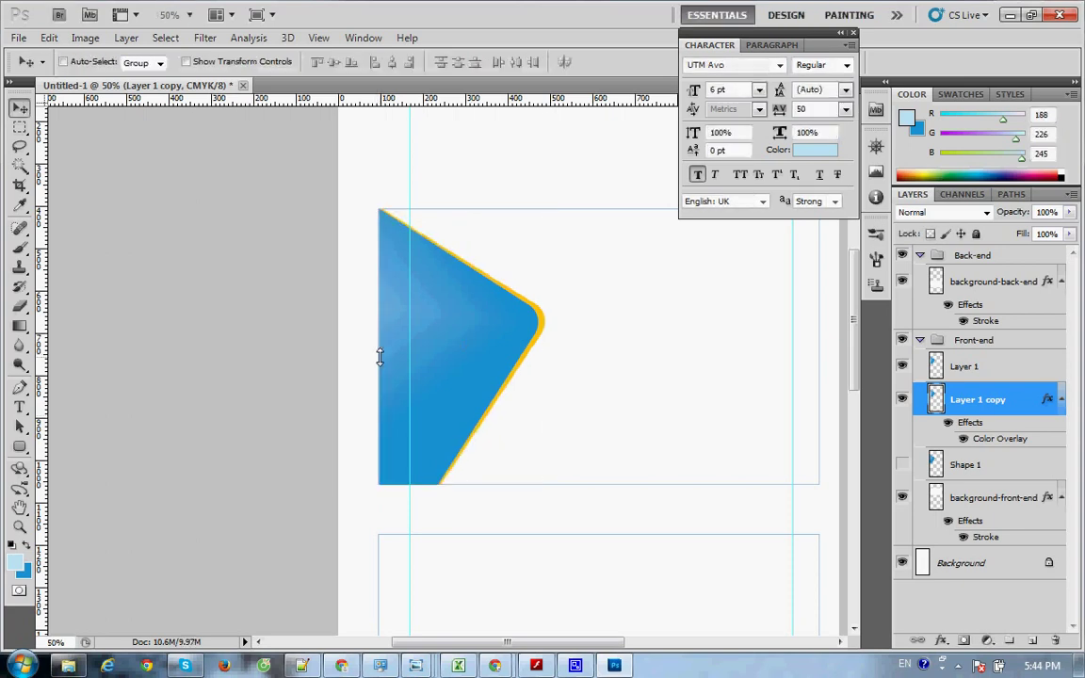
Zoom in and pan for a closer view of the card front
key(ctrl+plus)
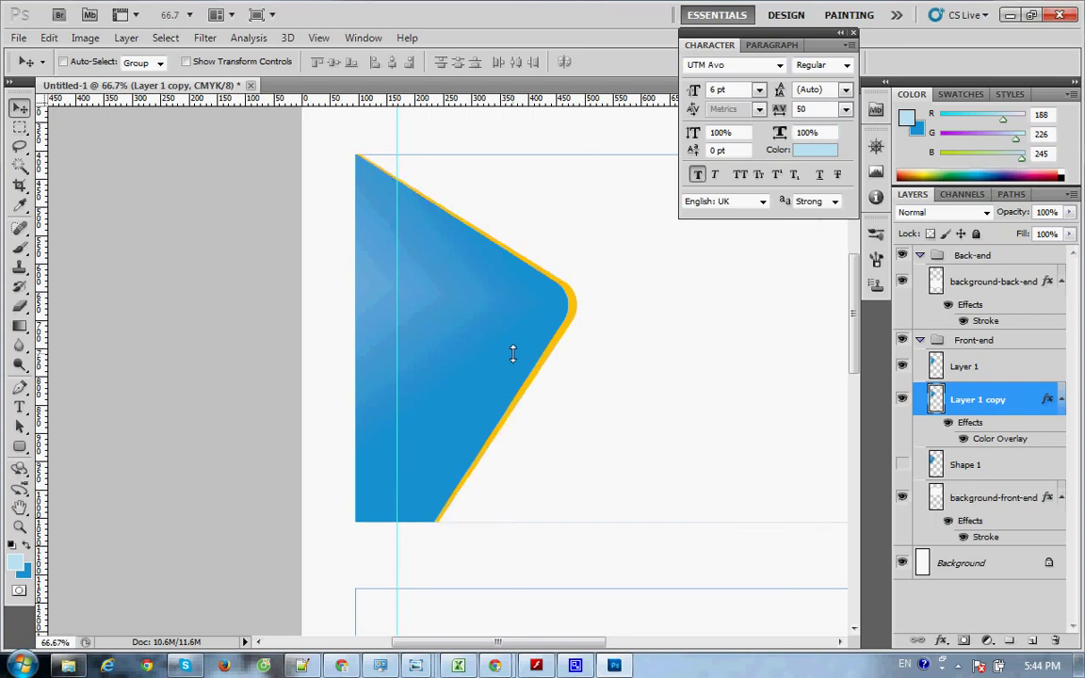
drag(512, 353, 457, 404)
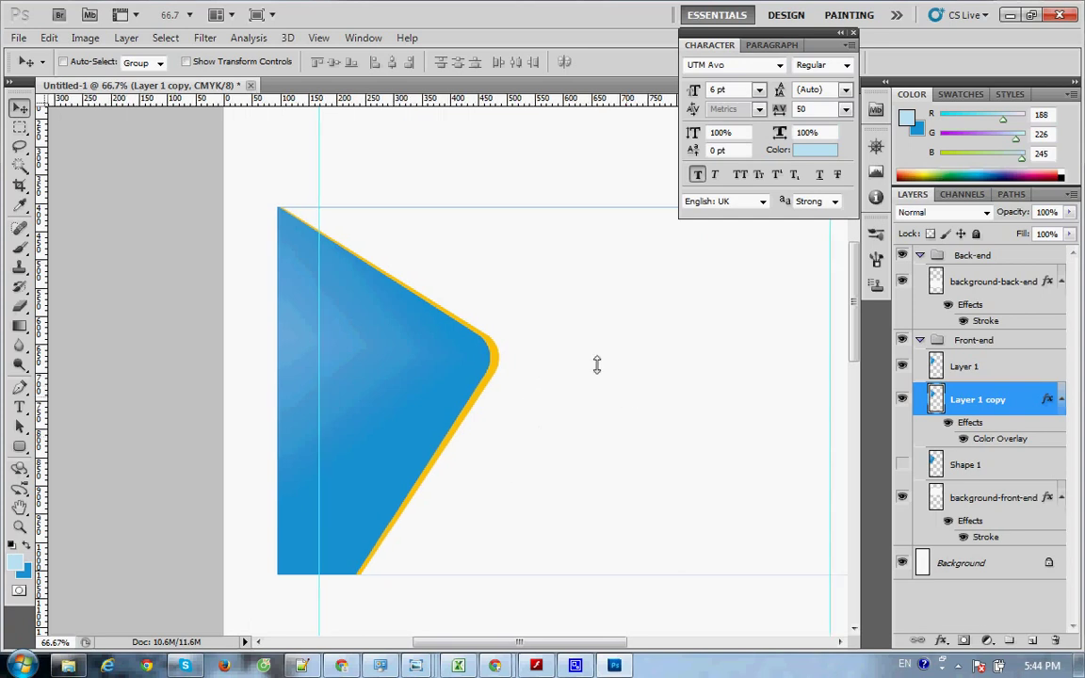
scroll(596, 363, right, 2)
scroll(565, 310, down, 1)
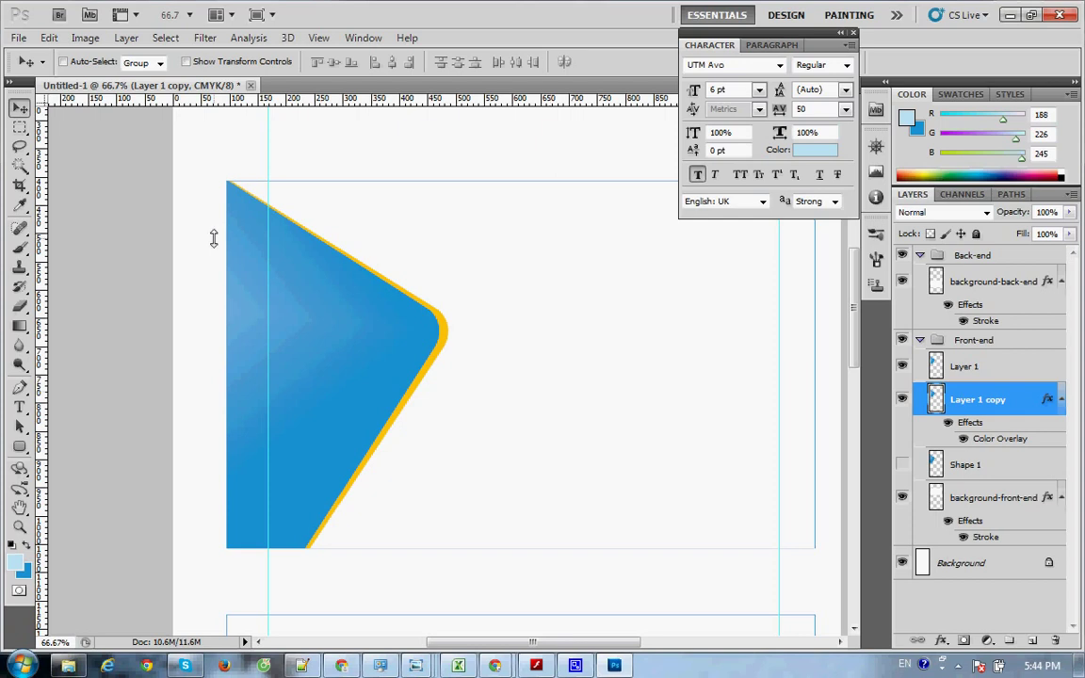
click(16, 35)
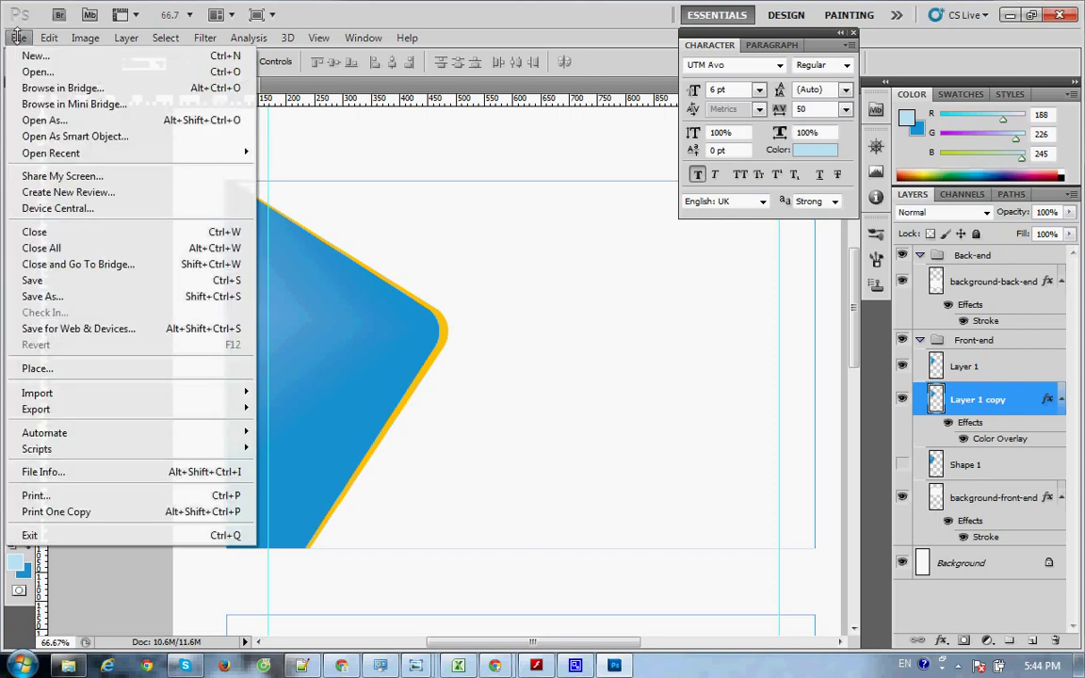
mouse_move(51, 153)
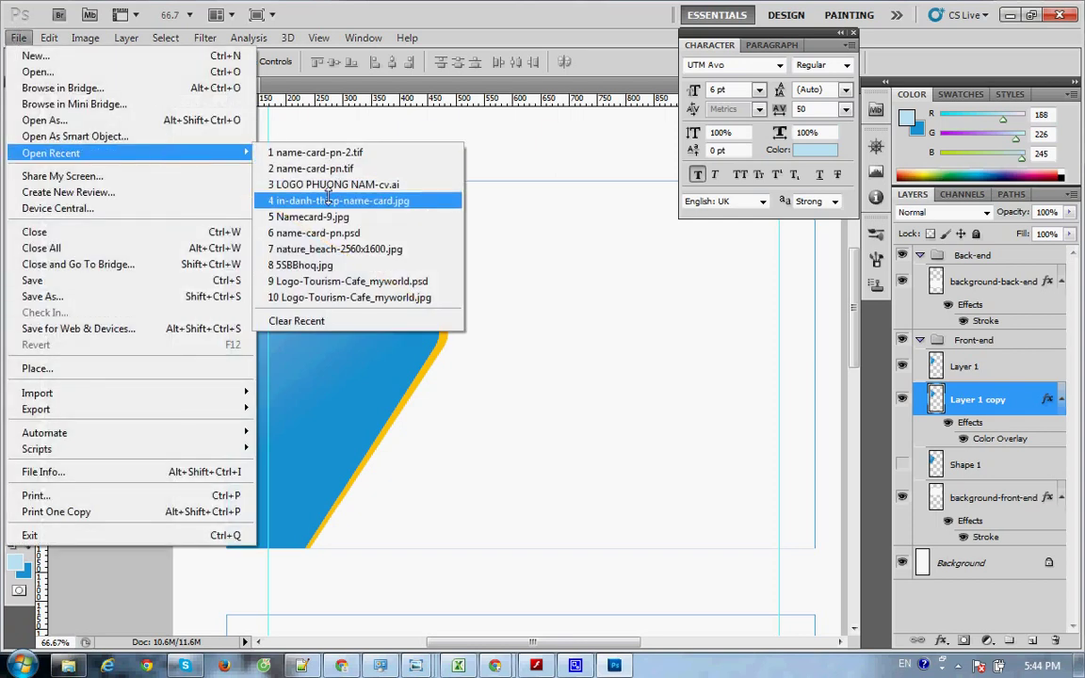
Import page 3 of LOGO PHUONG NAM-cv, marquee-select blue logo B, and return to Untitled-1
click(321, 182)
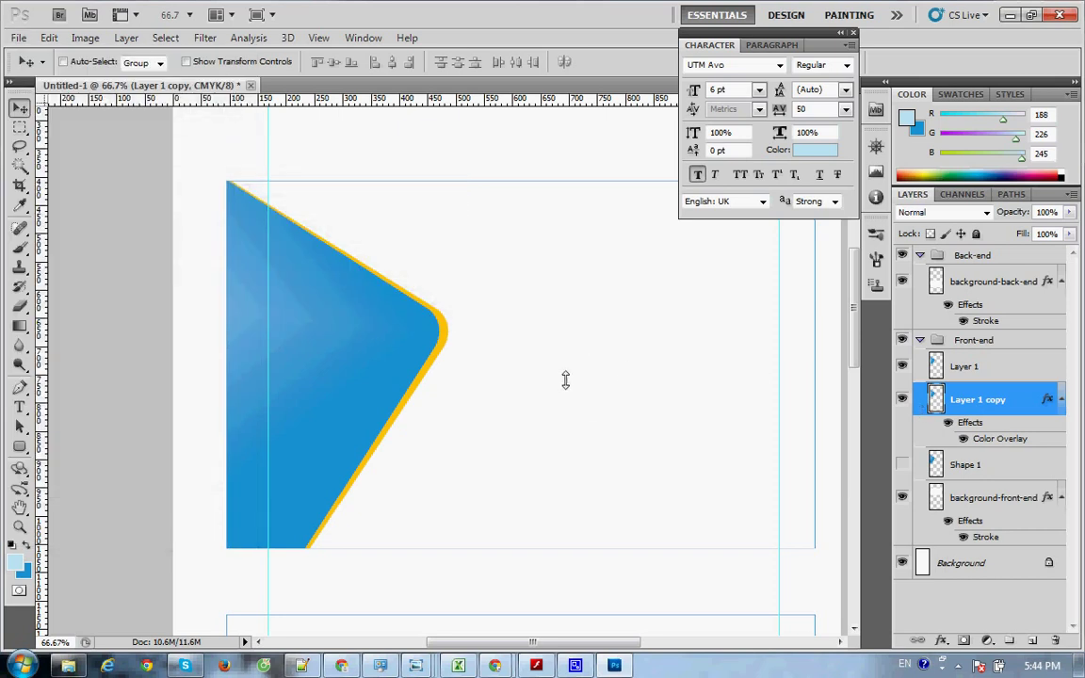
click(434, 199)
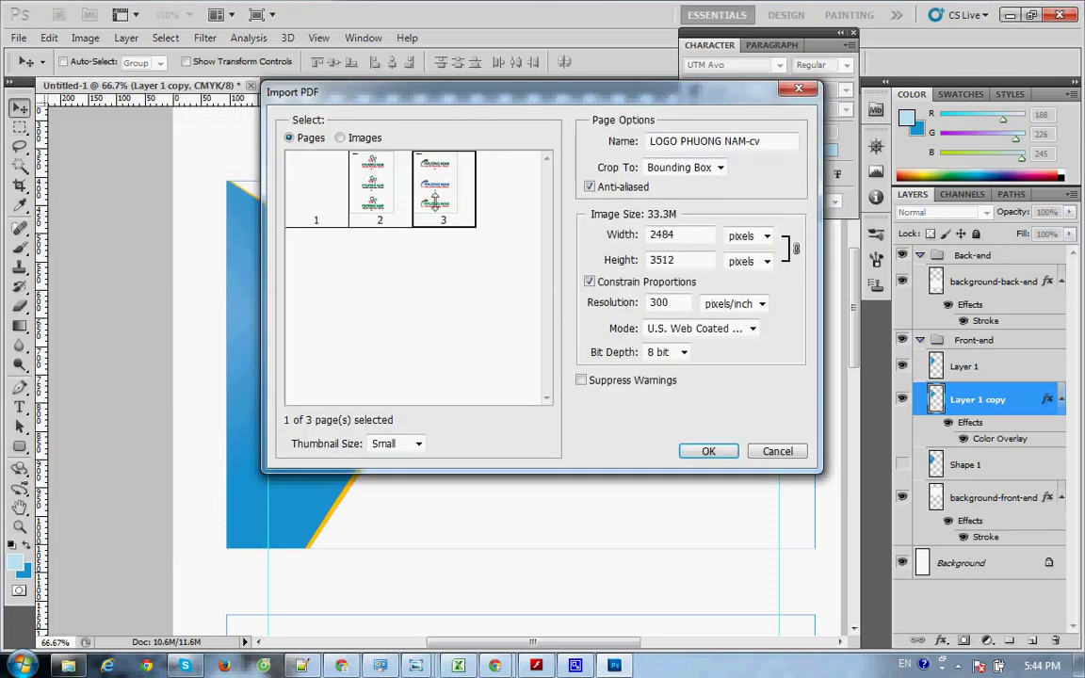
click(696, 449)
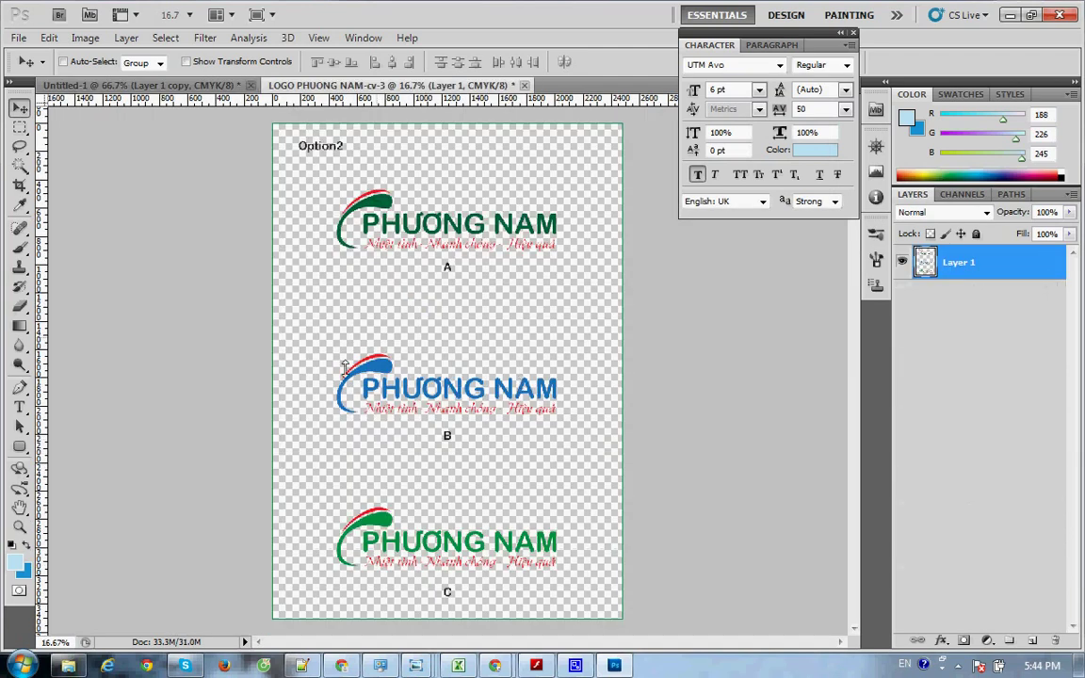
key(m)
drag(554, 454, 585, 423)
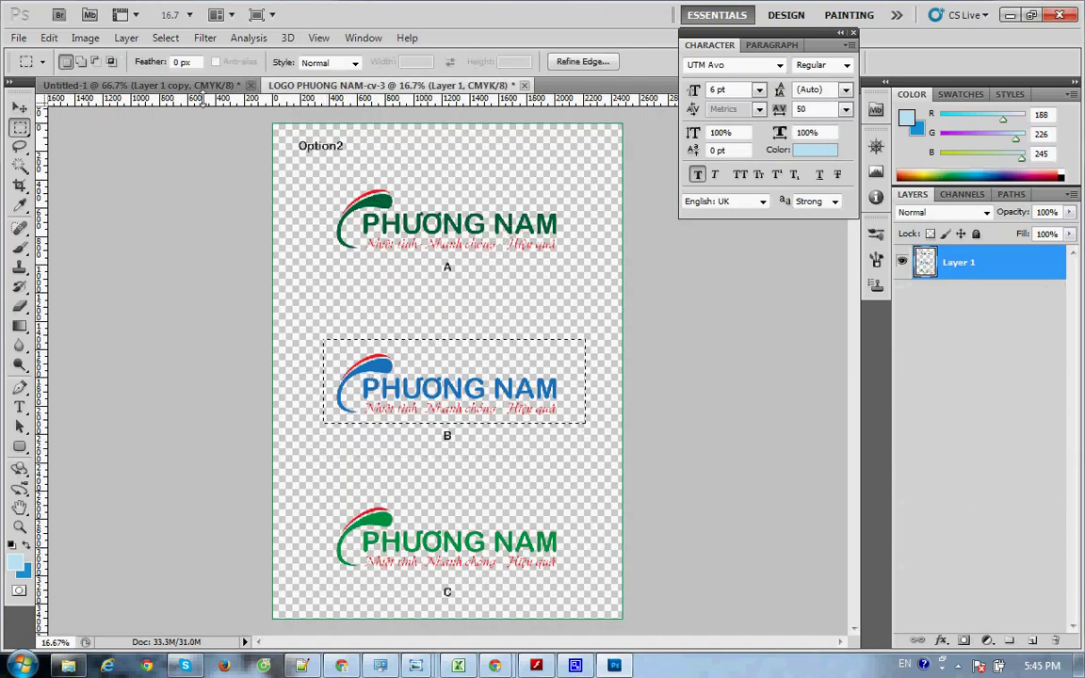
key(ctrl+Tab)
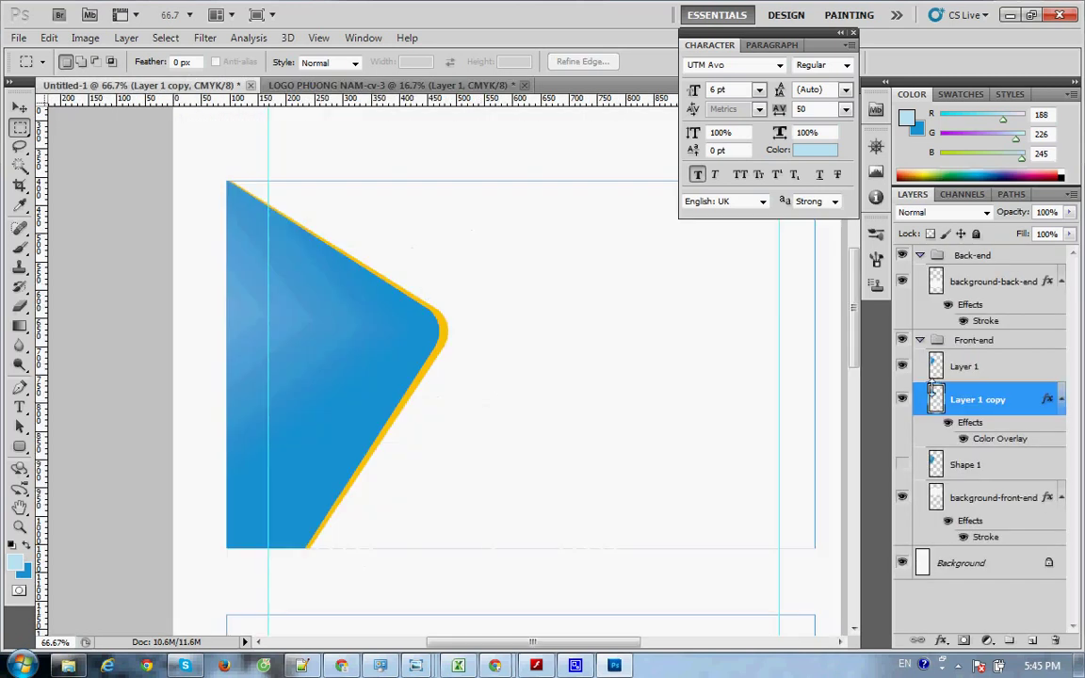
Rename the pasted logo layer to 'logo'
click(965, 367)
double_click(963, 369)
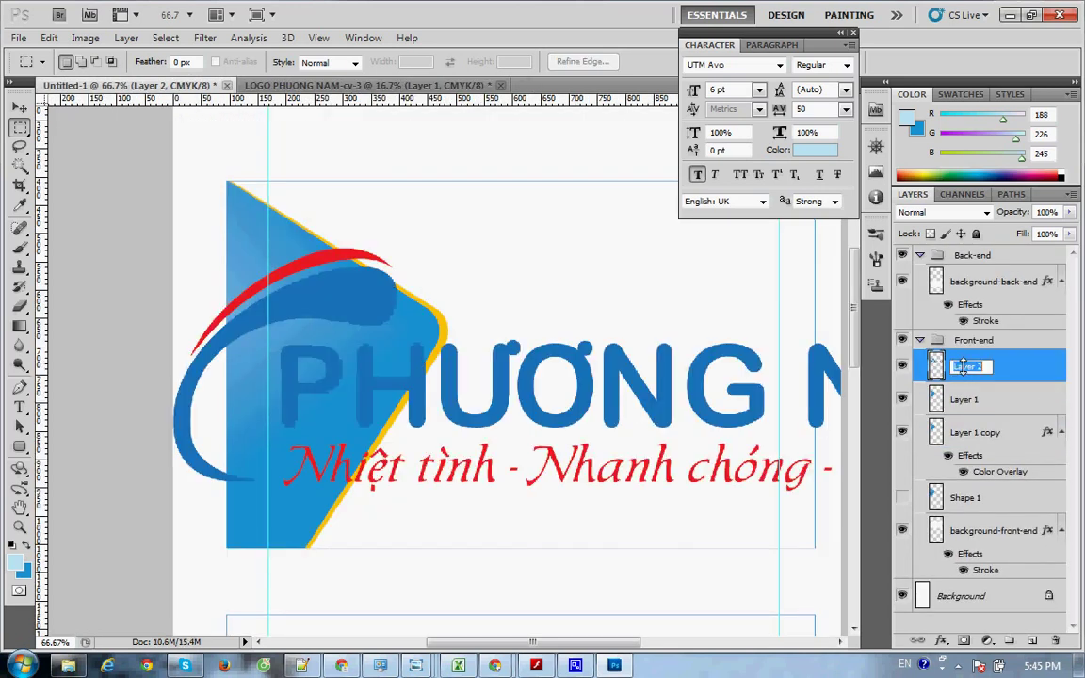
text(logo)
key(Return)
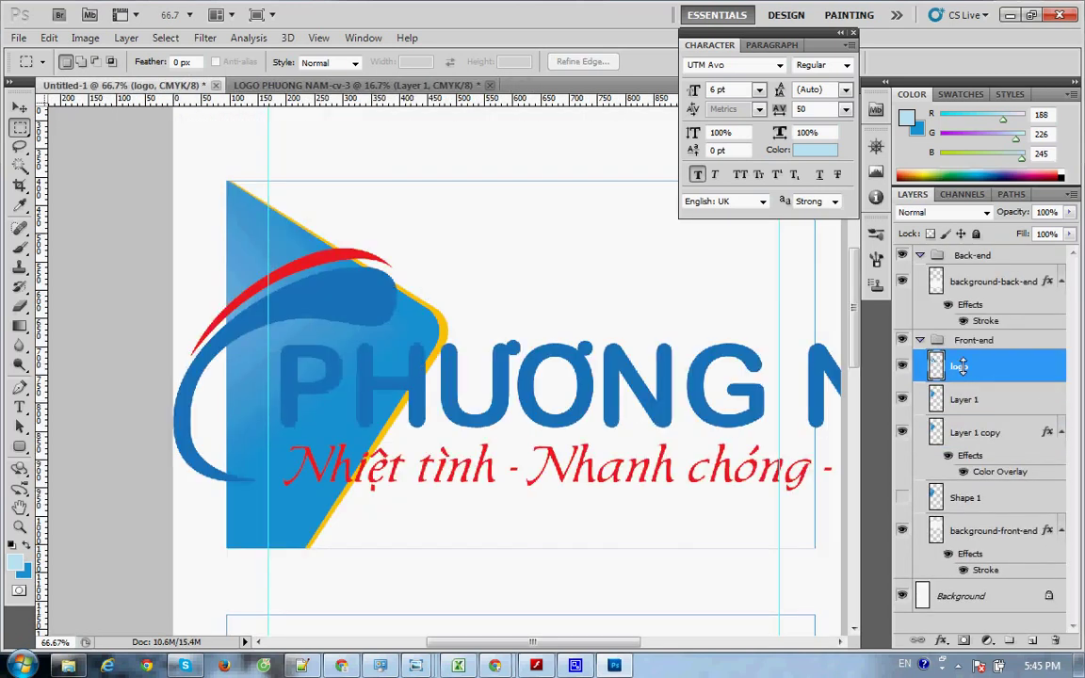
Scale the logo to about 18.66% and place it on the upper blue angled shape
key(ctrl+t)
drag(174, 248, 502, 340)
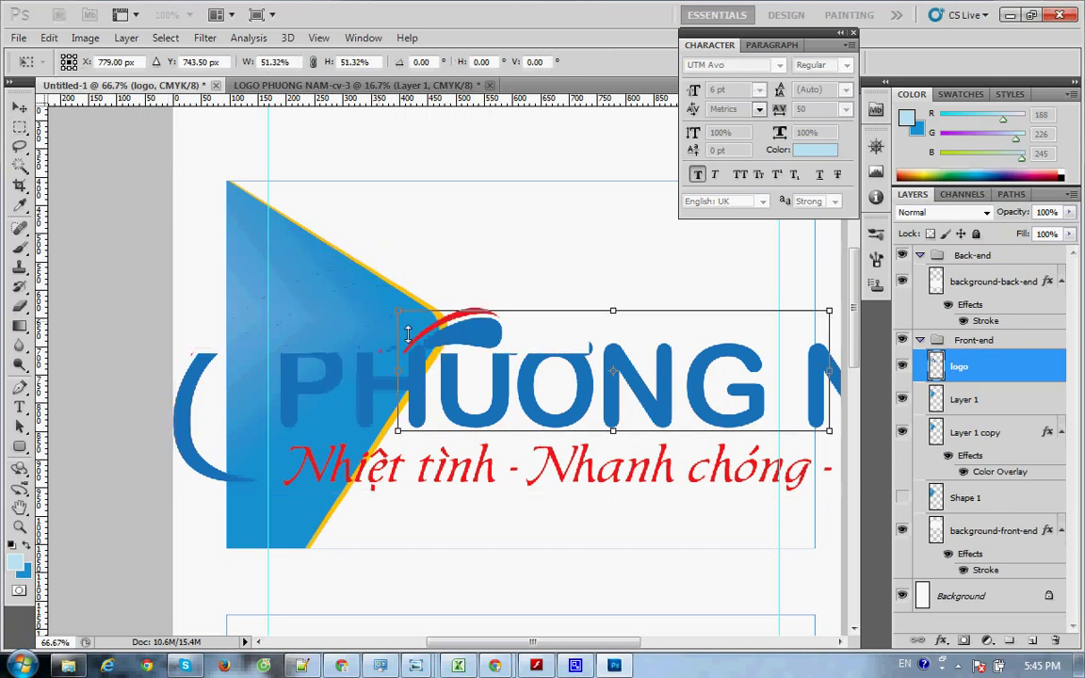
drag(584, 377, 350, 356)
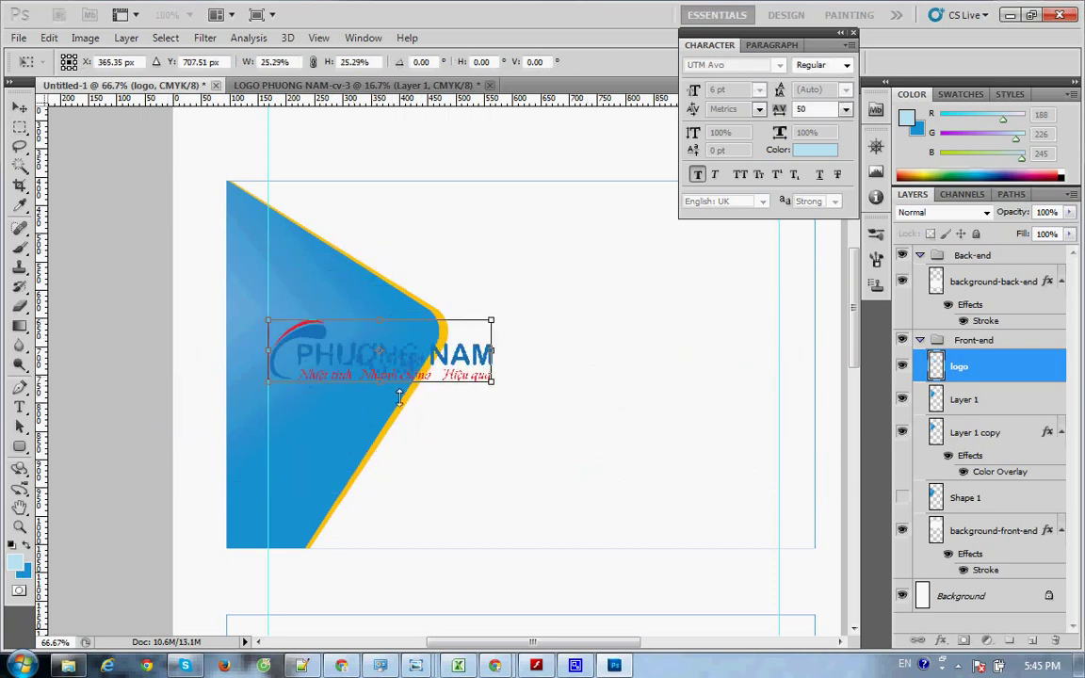
mouse_move(489, 380)
mouse_down()
mouse_move(341, 326)
mouse_move(389, 336)
mouse_up()
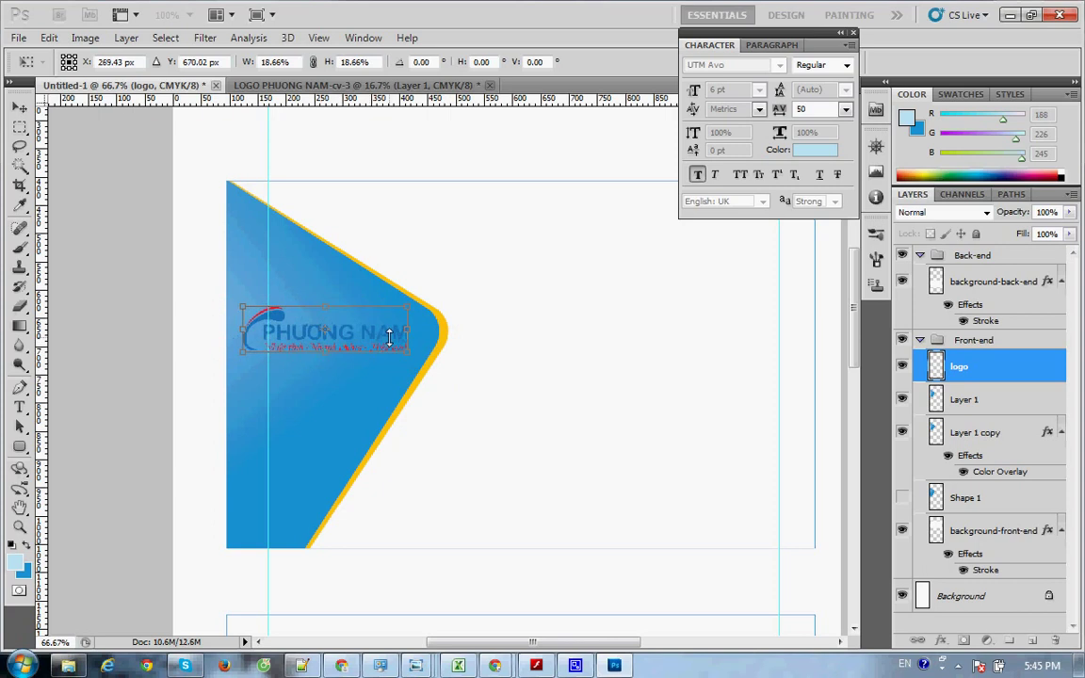
key(Return)
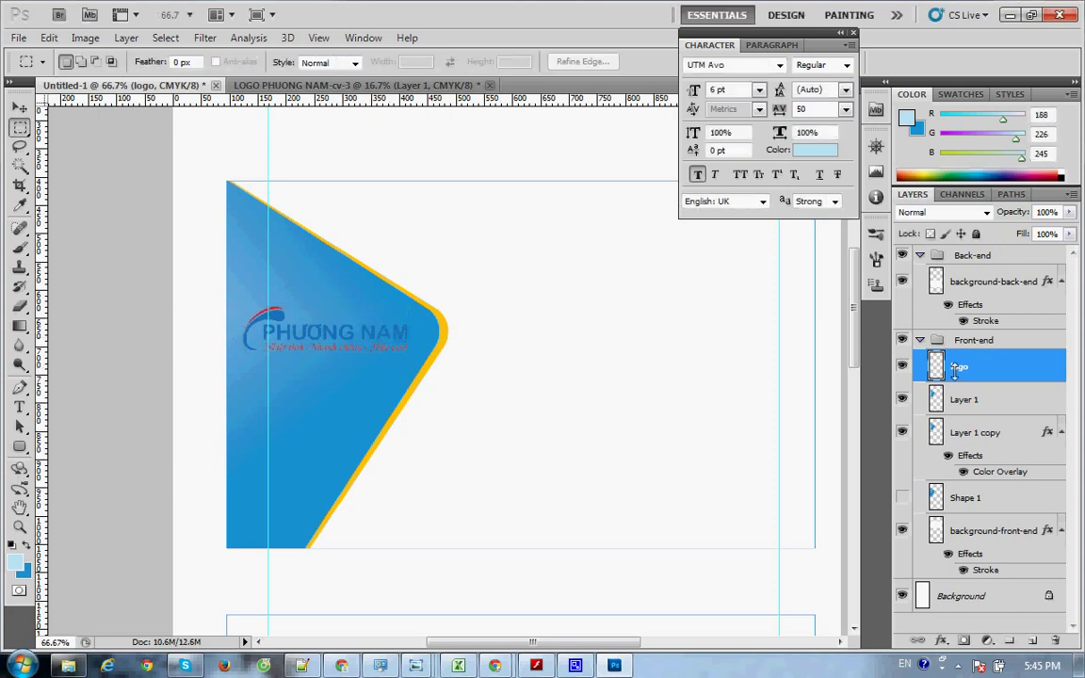
Add a 3 px #fdfdfd Stroke layer style to the logo layer
right_click(851, 230)
click(834, 269)
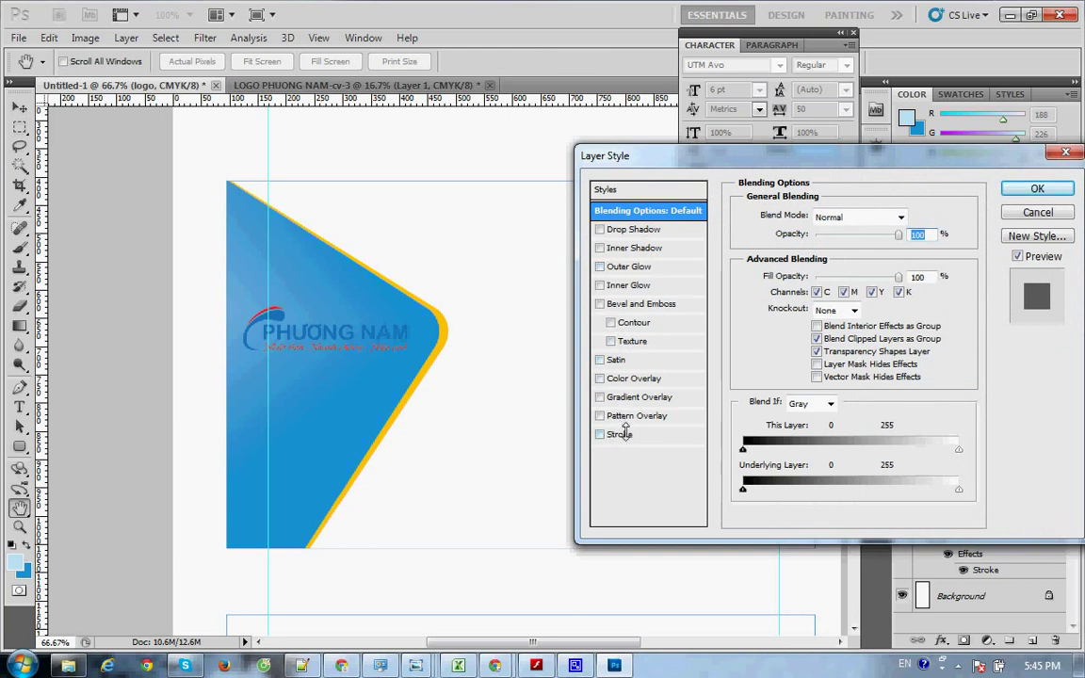
click(625, 434)
click(780, 323)
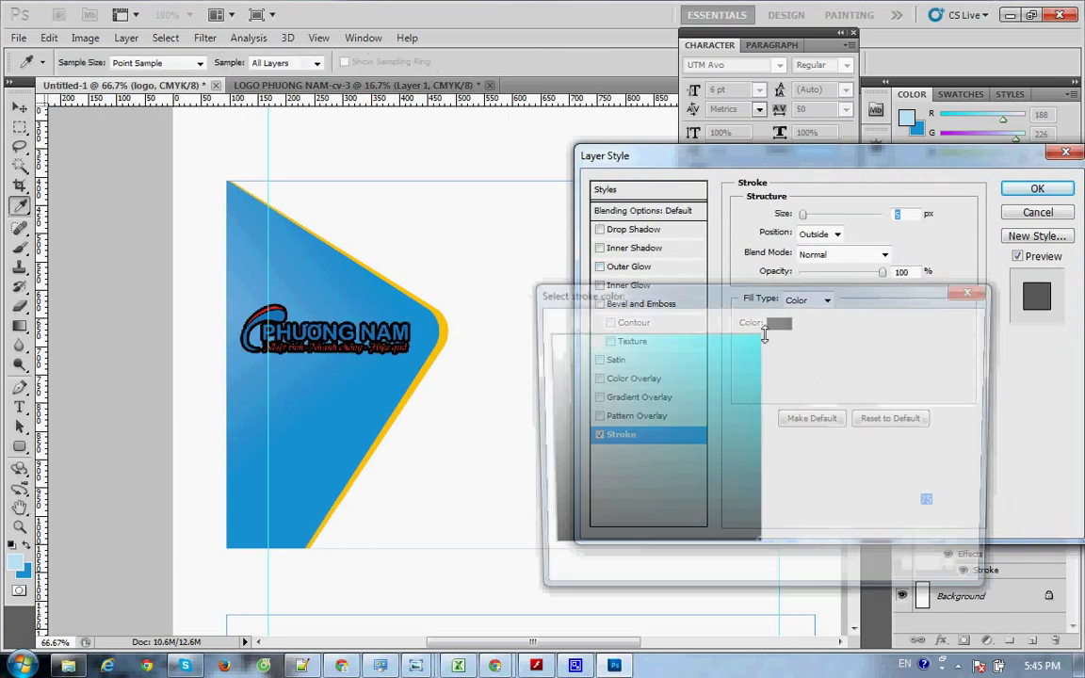
drag(543, 350, 544, 334)
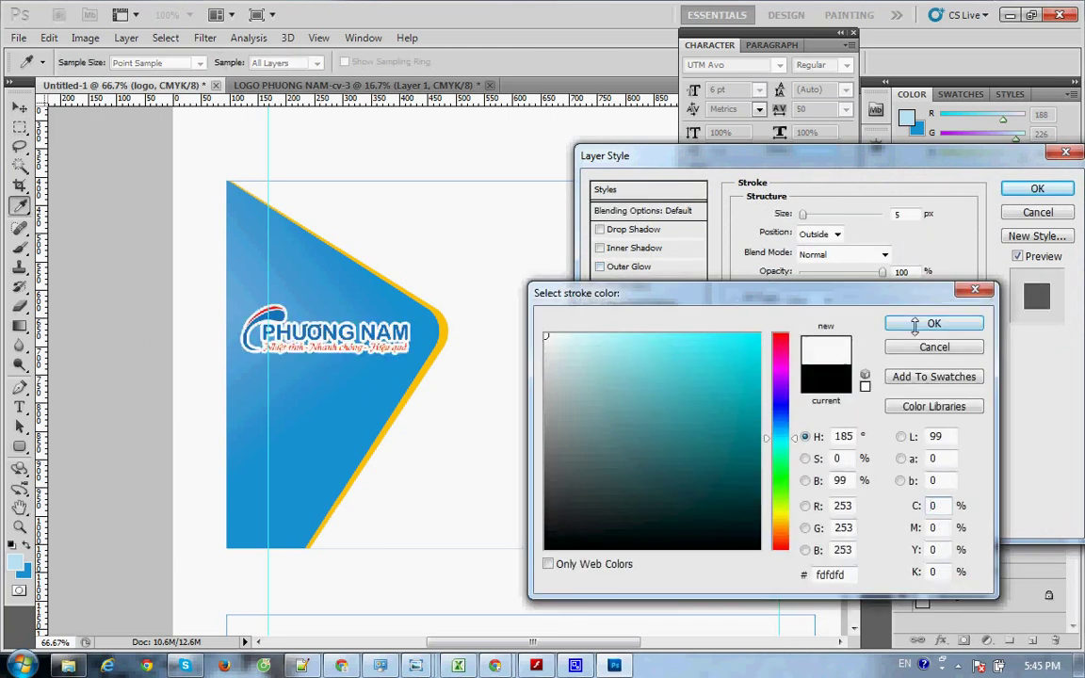
click(961, 323)
text(3)
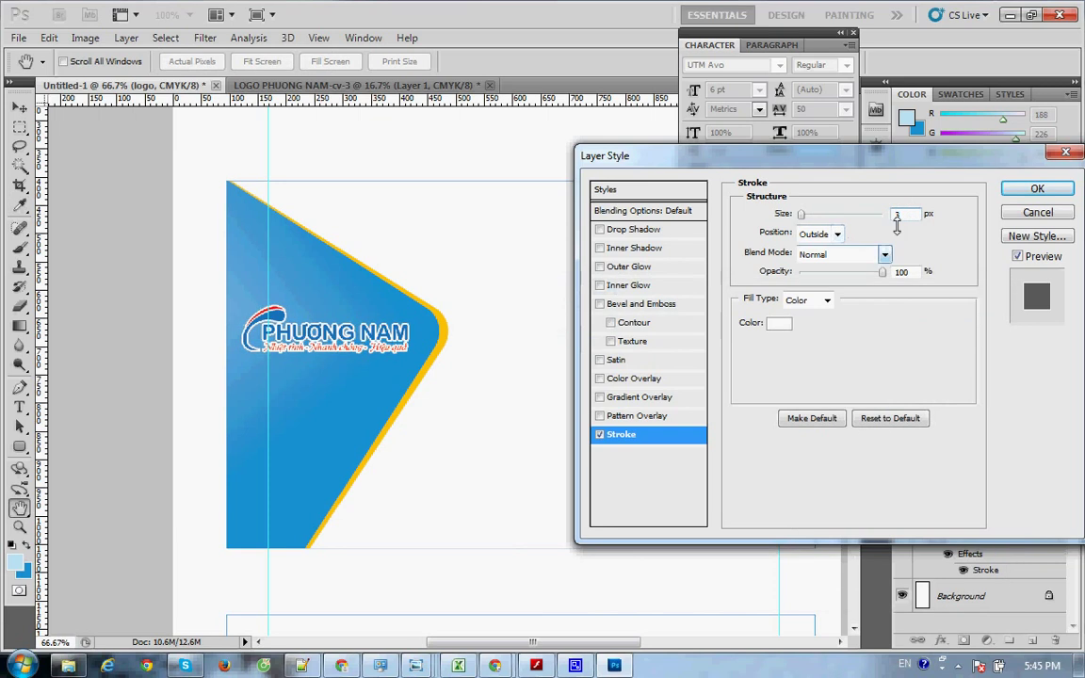
key(ctrl+plus)
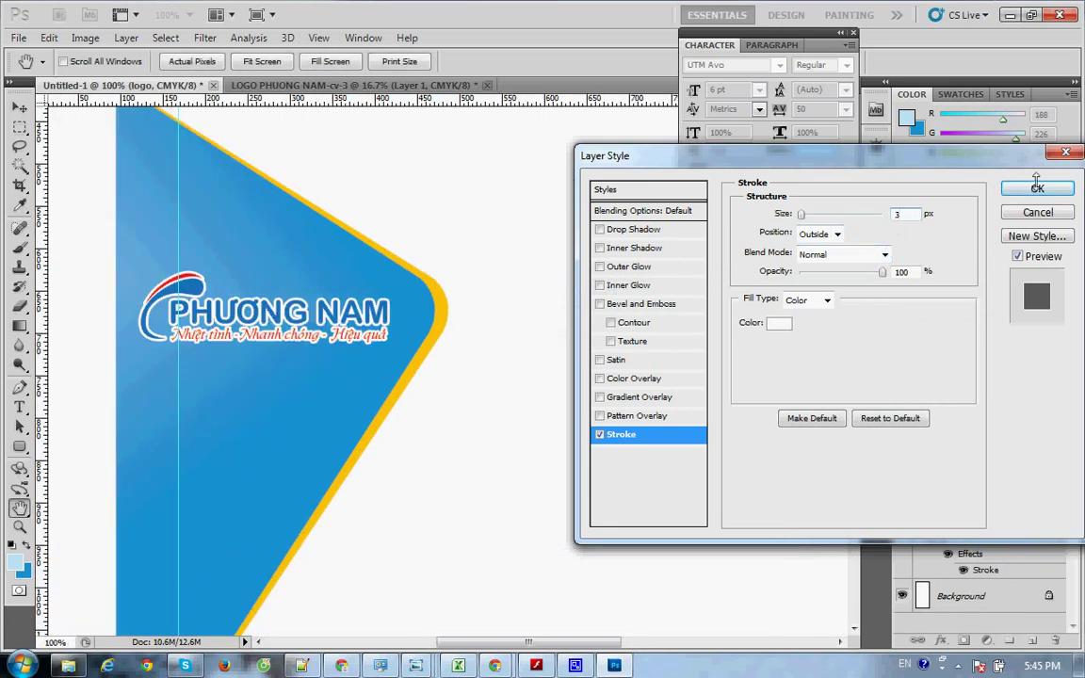
key(Return)
key(ctrl+minus)
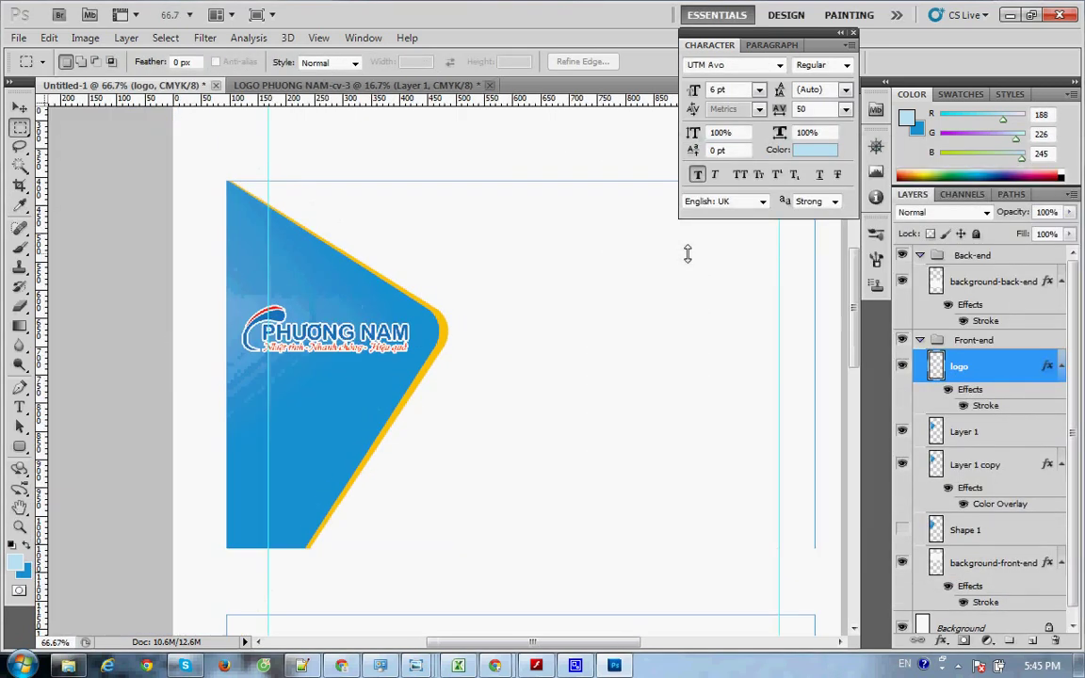
On a new layer, type 'CÔNG TY TNHH TƯ VẤN PHƯƠNG NAM' near the card's top right
scroll(490, 391, right, 3)
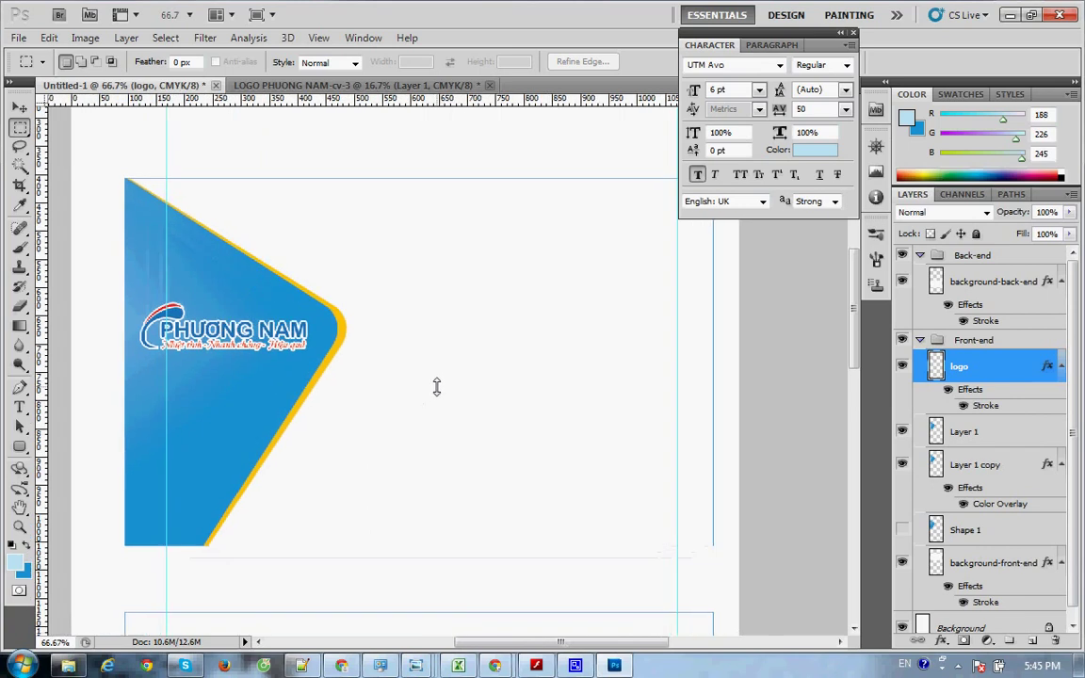
scroll(443, 383, left, 1)
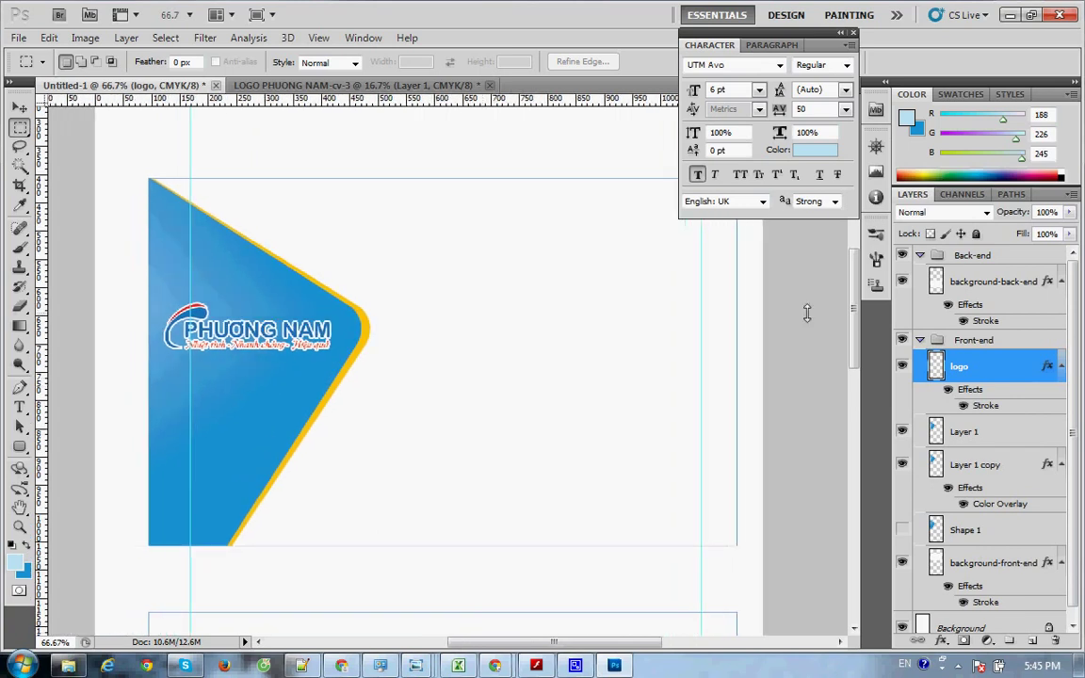
click(1032, 641)
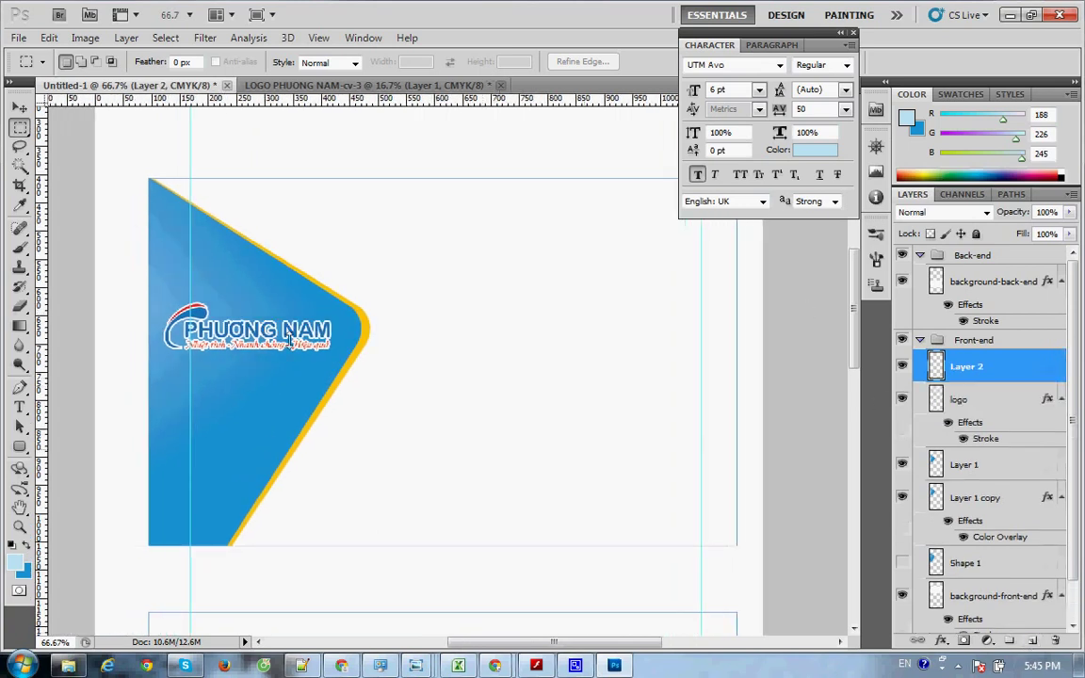
drag(19, 407, 57, 417)
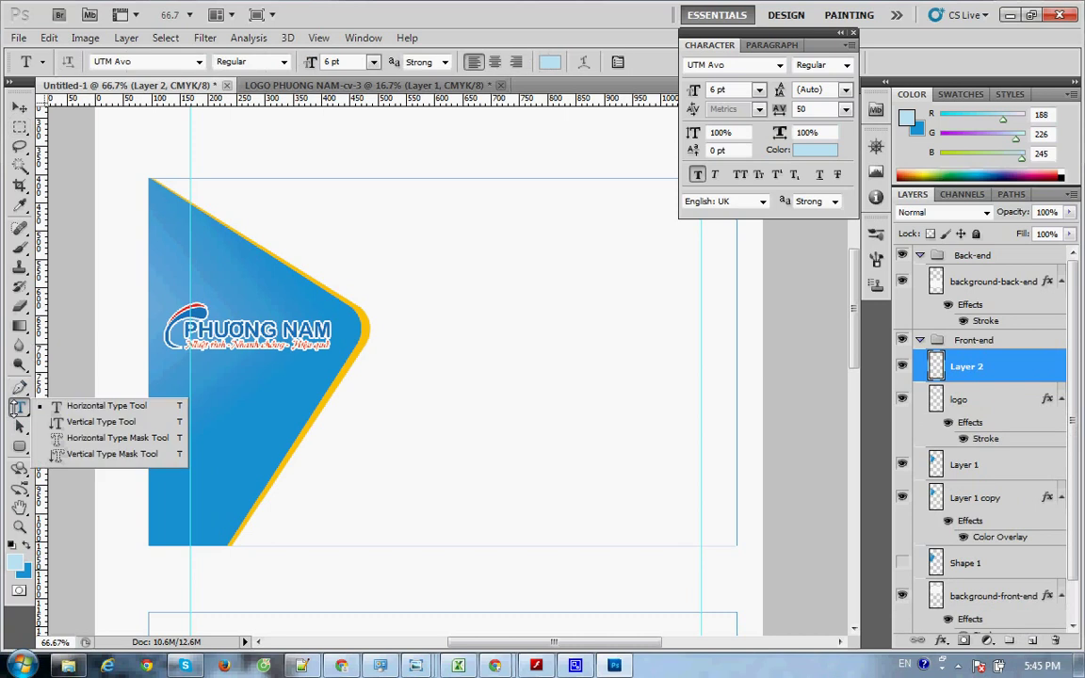
click(94, 405)
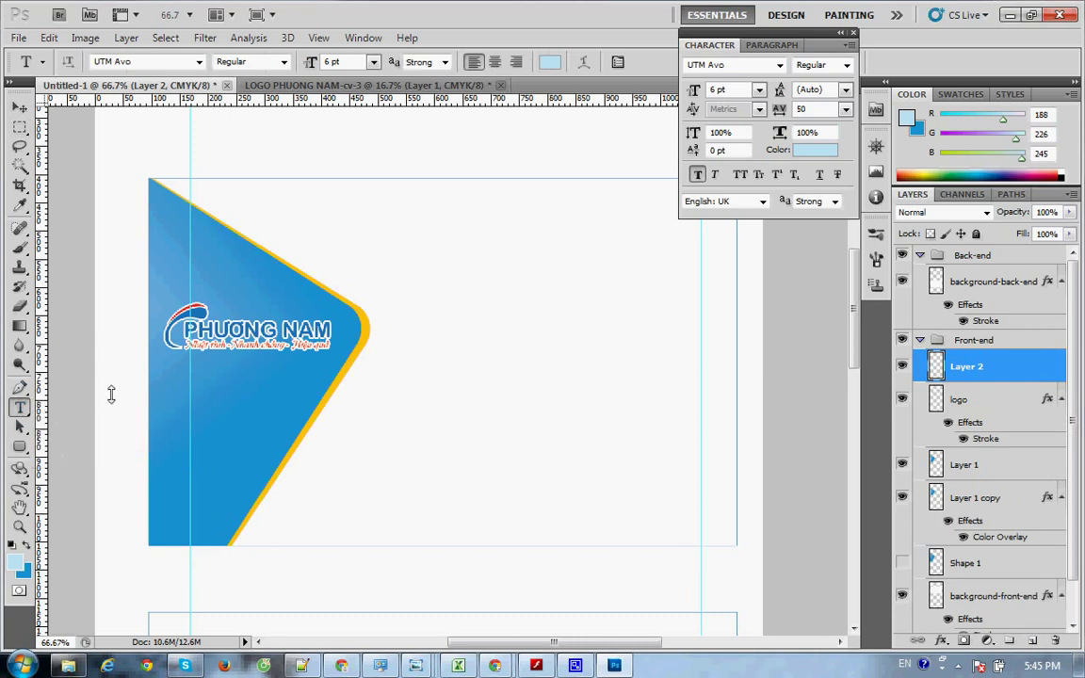
click(376, 238)
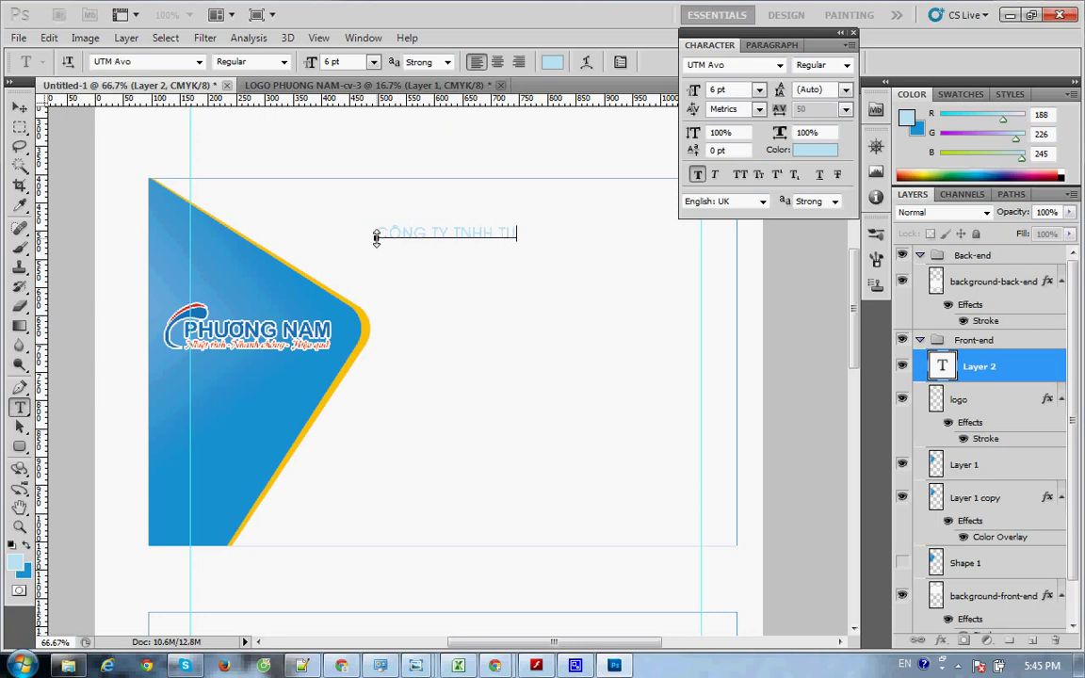
text(CÔNG TY TNHH TƯ VẤN)
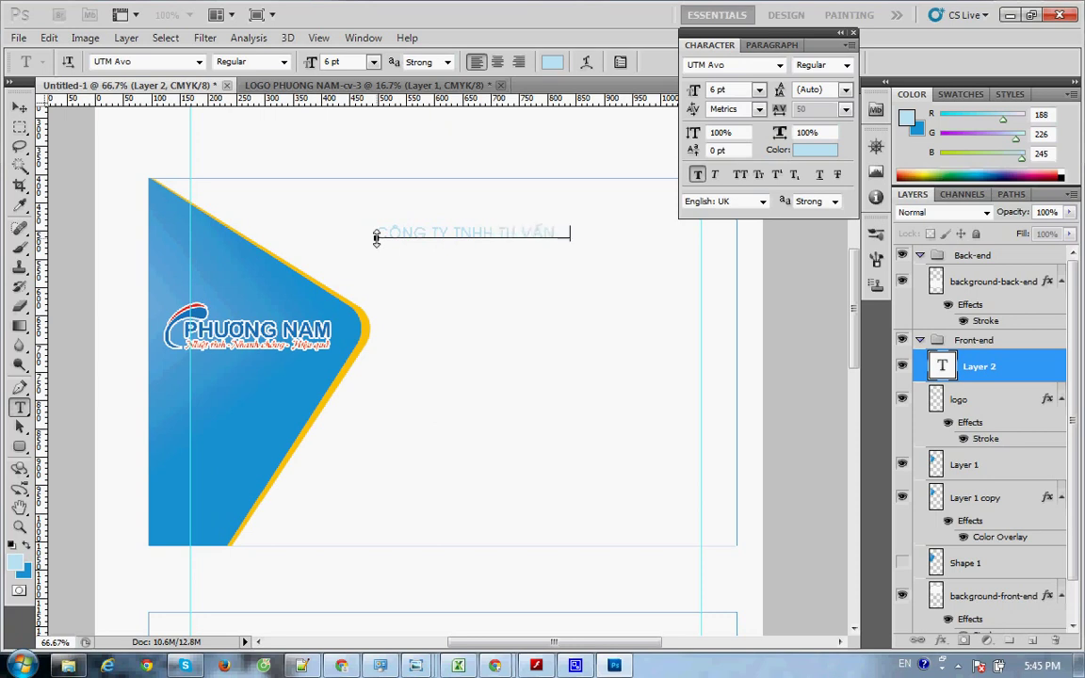
text(PHƯƠNG NAM)
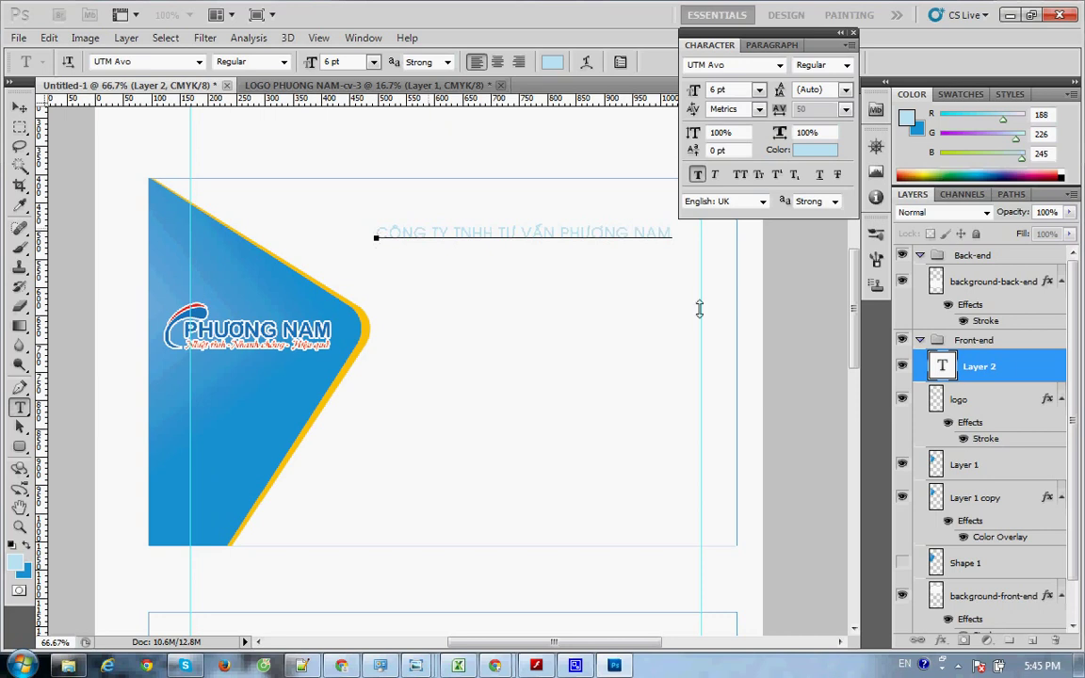
key(ctrl+Return)
Colour the company name with the shape's sampled blue, set it to 12 pt, and shift it left
key(i)
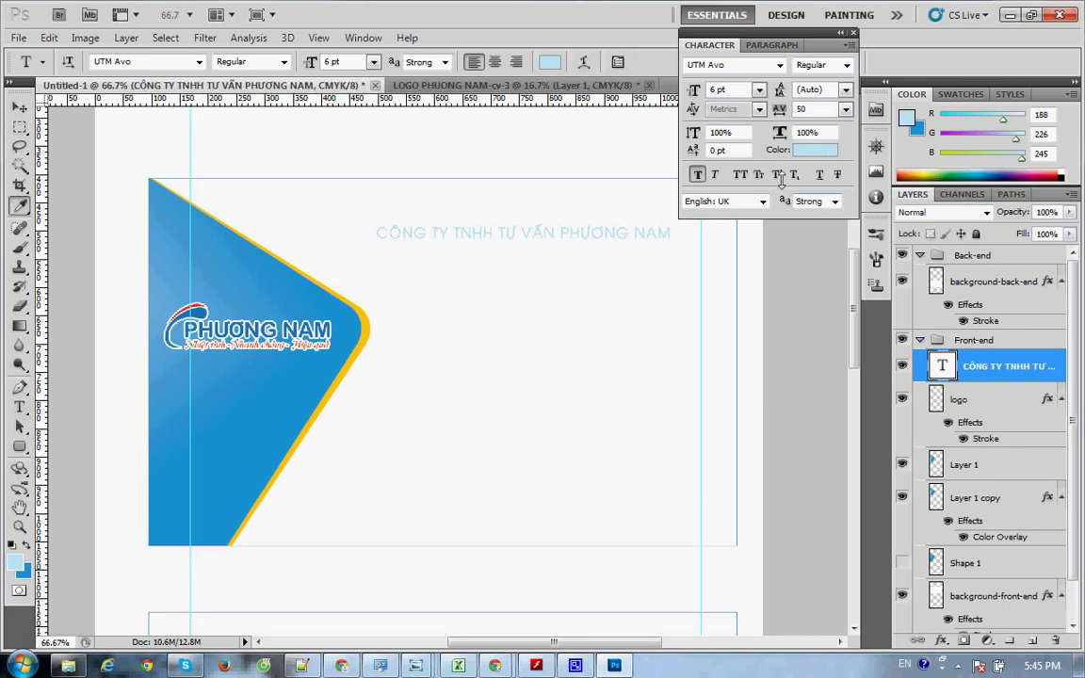
click(815, 150)
click(209, 405)
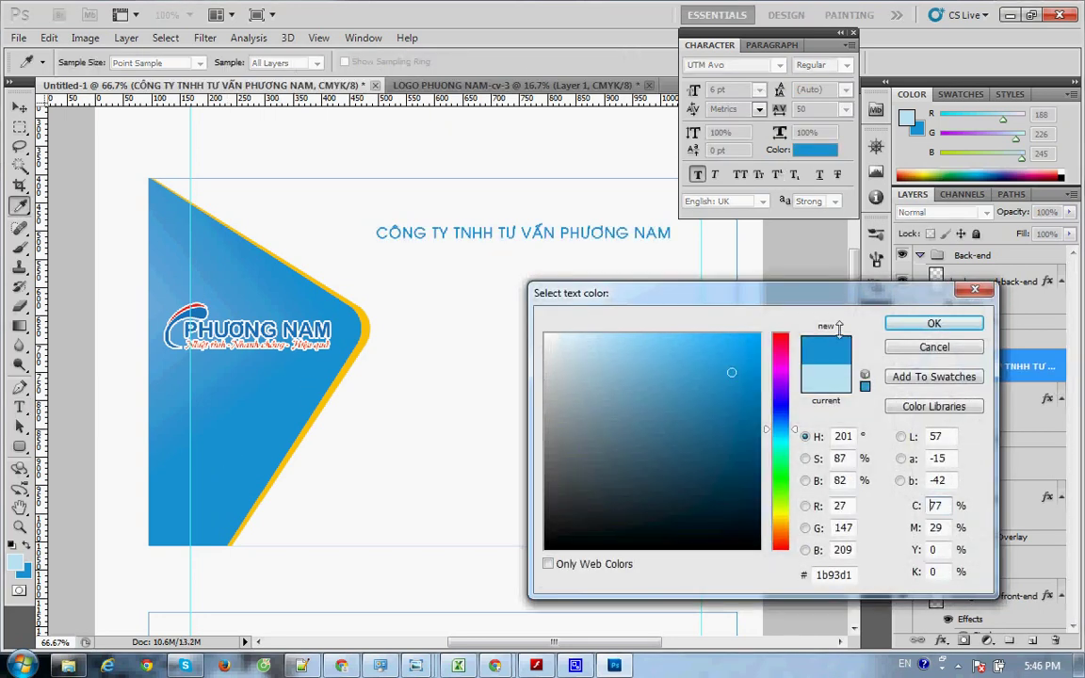
click(906, 323)
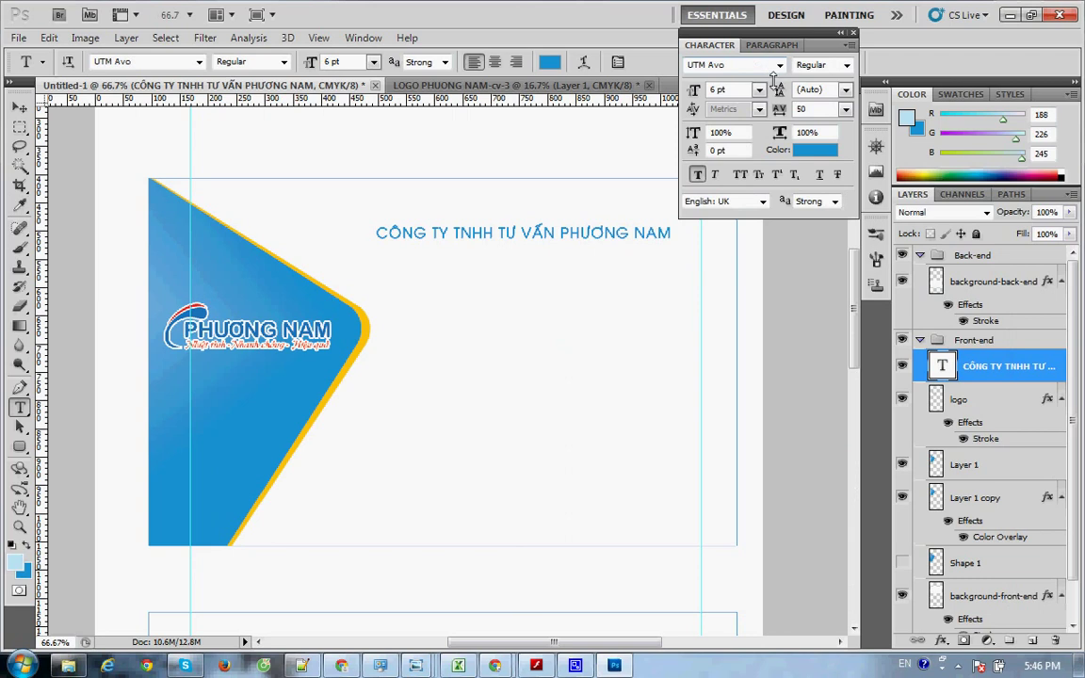
click(759, 90)
click(751, 245)
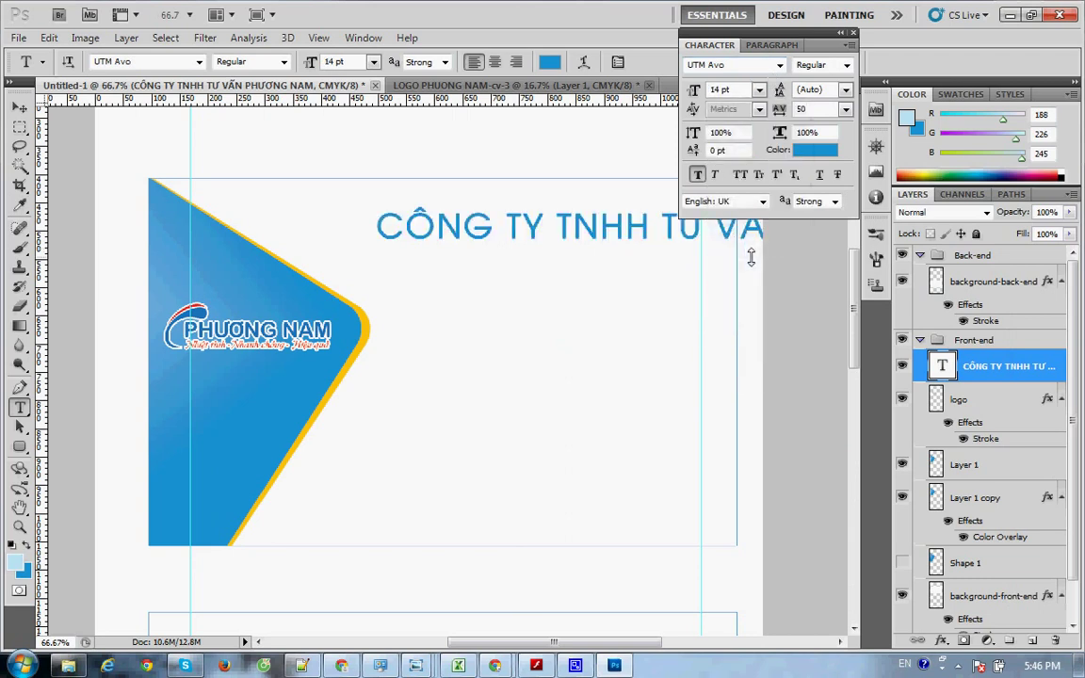
click(19, 108)
drag(456, 233, 343, 227)
click(759, 90)
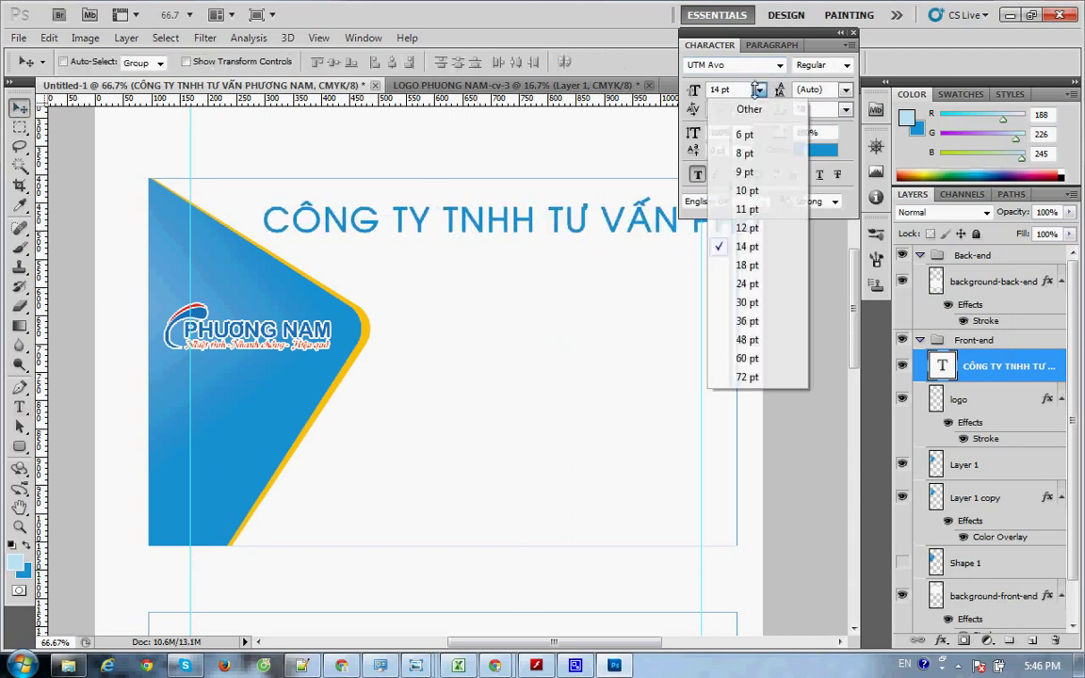
click(747, 227)
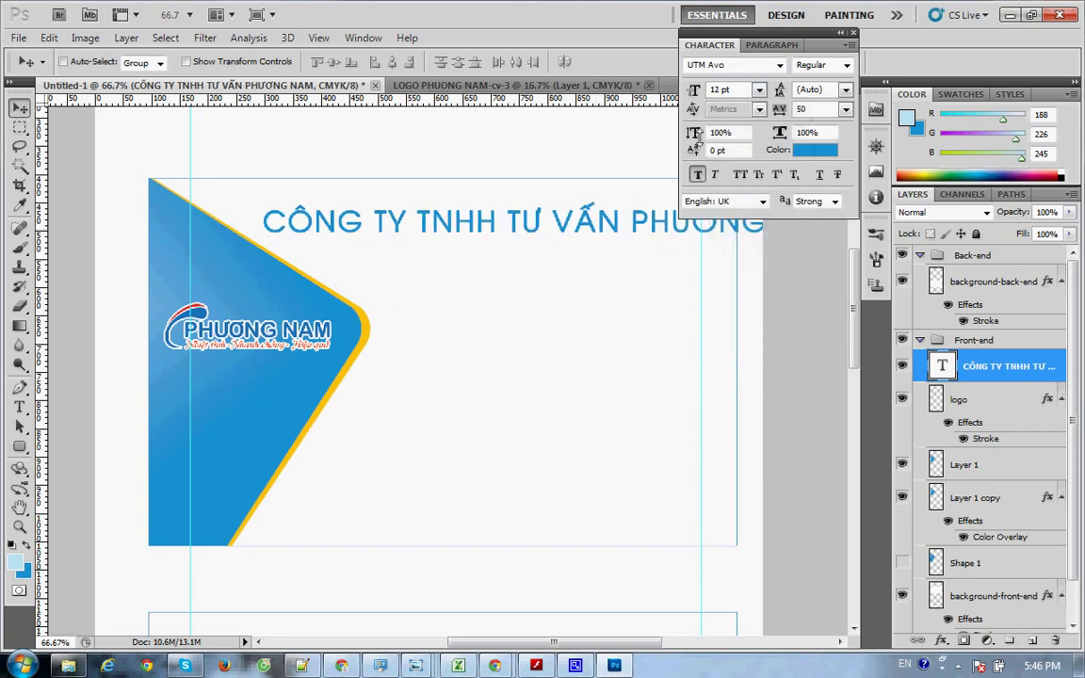
Break the name before TƯ, centre-align it, move it beside the shape, and set Arial
key(t)
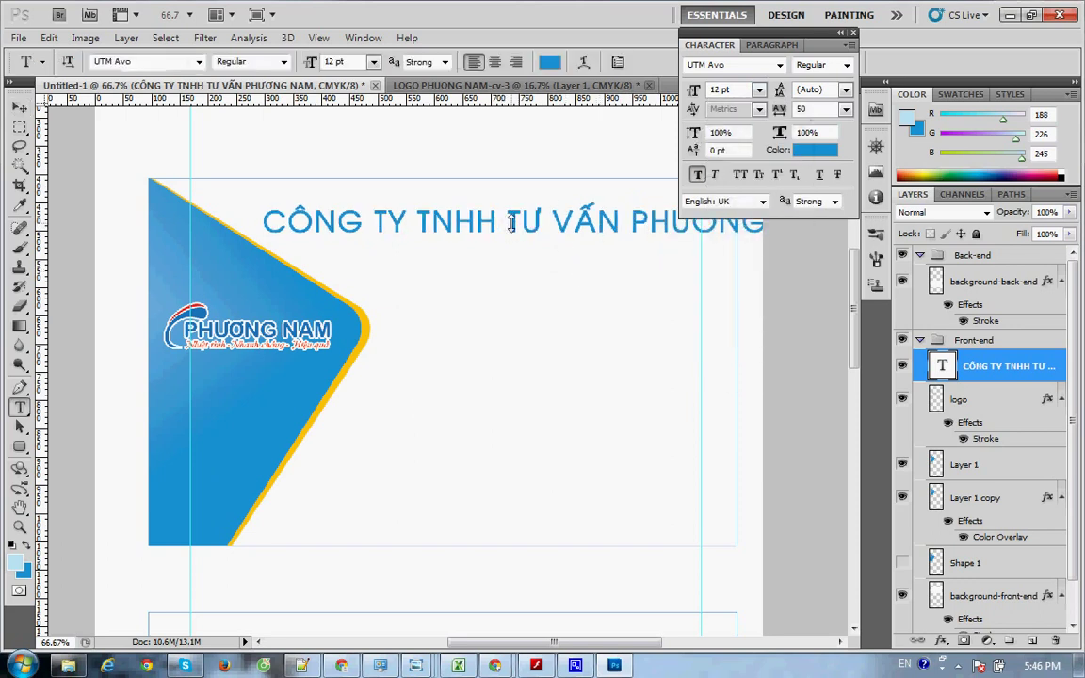
click(511, 224)
key(Return)
key(ctrl+a)
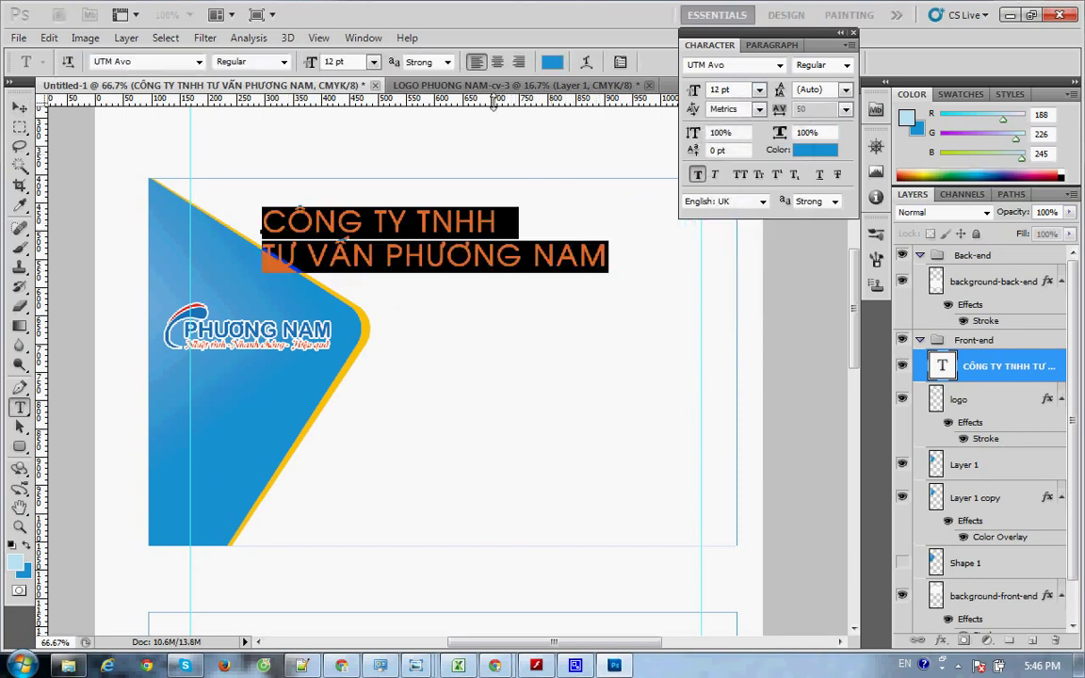
click(498, 61)
click(19, 107)
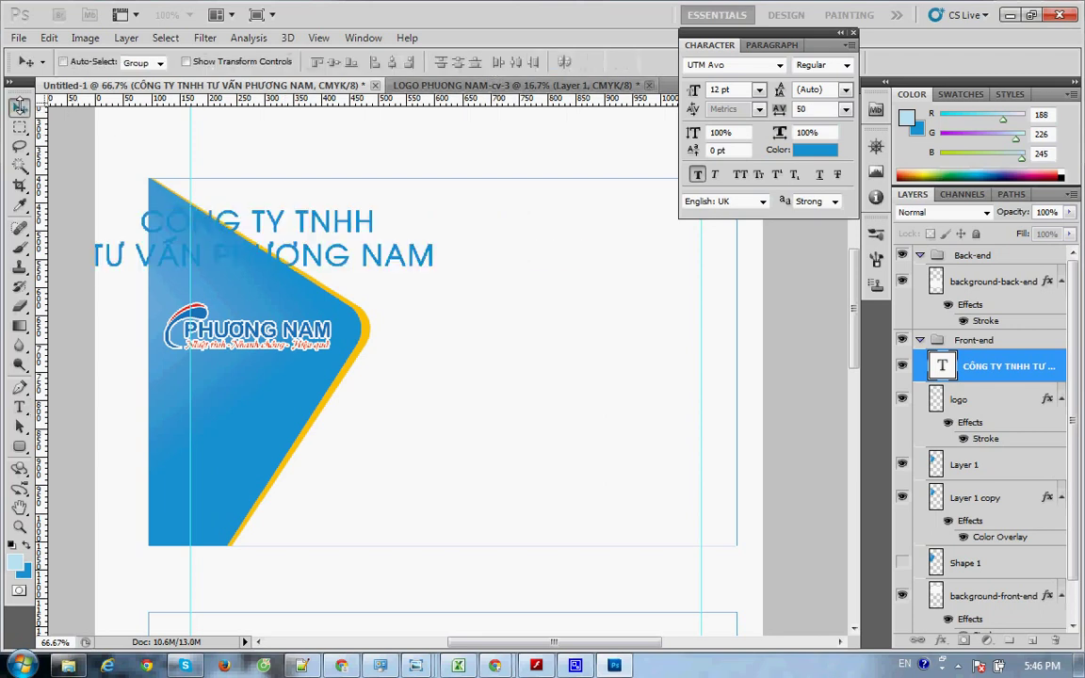
drag(323, 226, 537, 225)
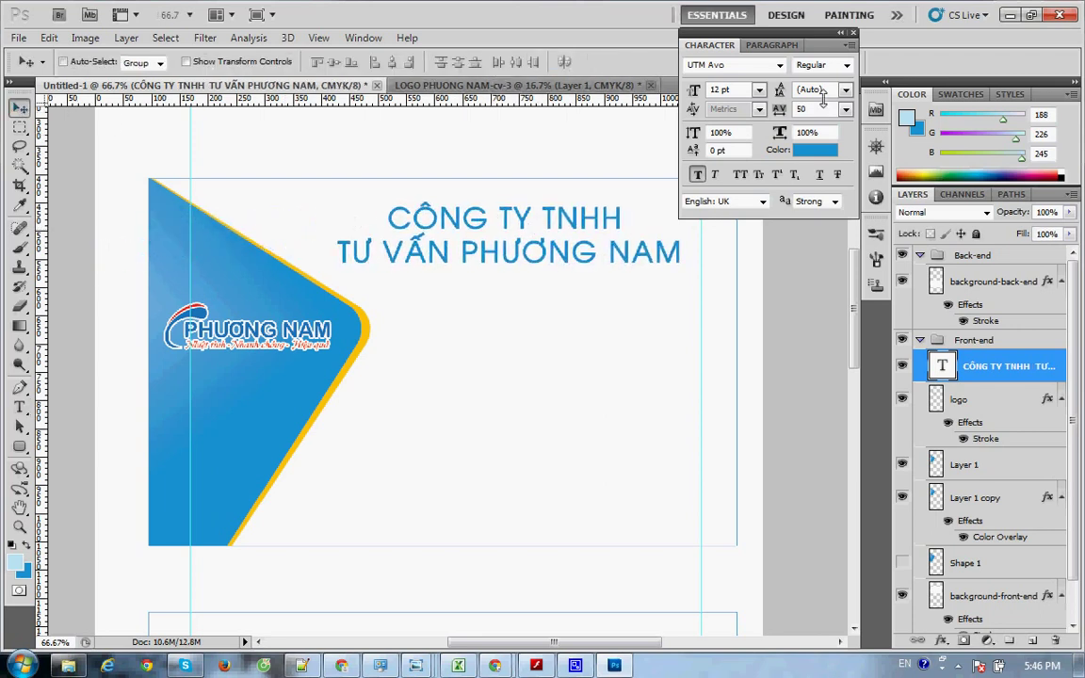
click(744, 63)
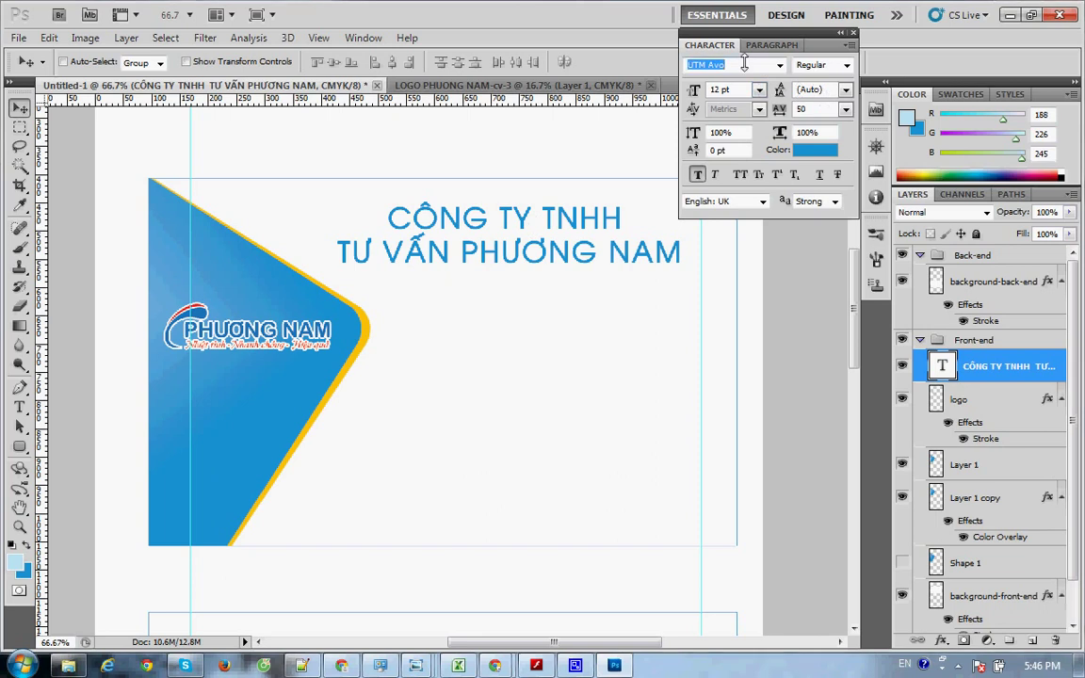
text(Arial)
key(Return)
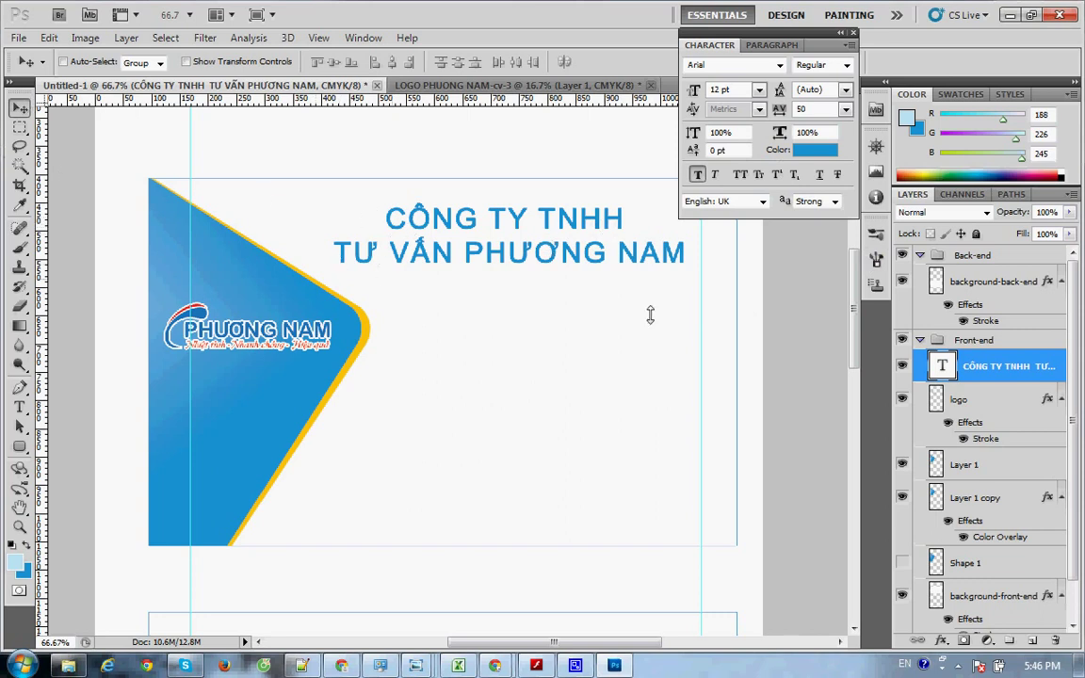
Colour the line TƯ VẤN PHƯƠNG NAM yellow, sampled from the shape's border
key(t)
drag(328, 253, 735, 273)
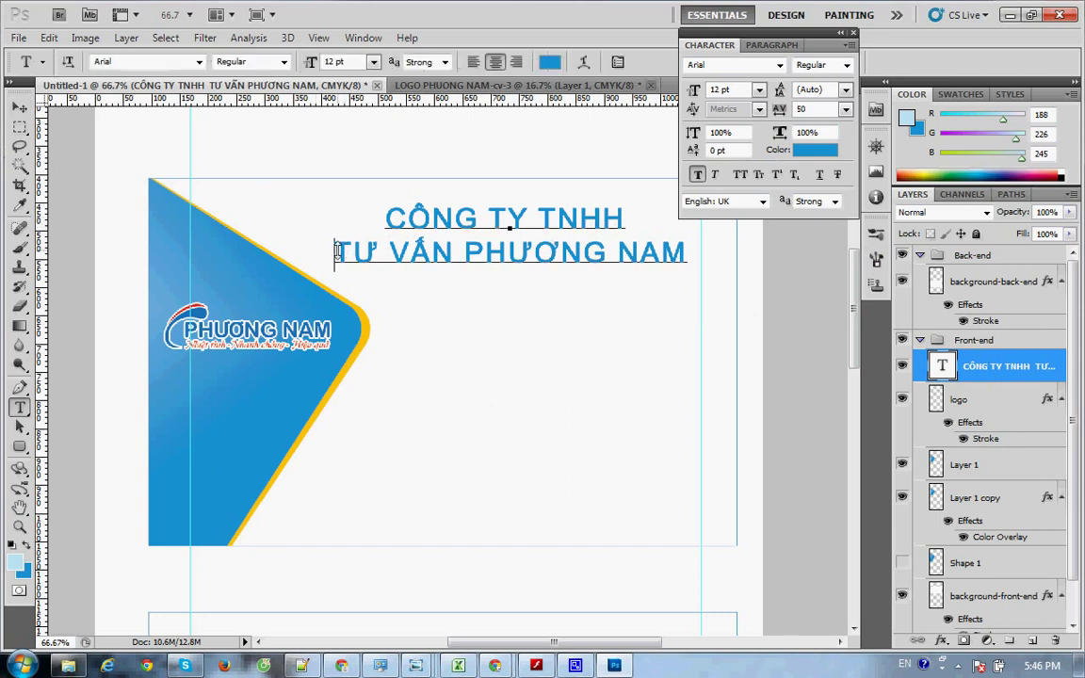
click(815, 150)
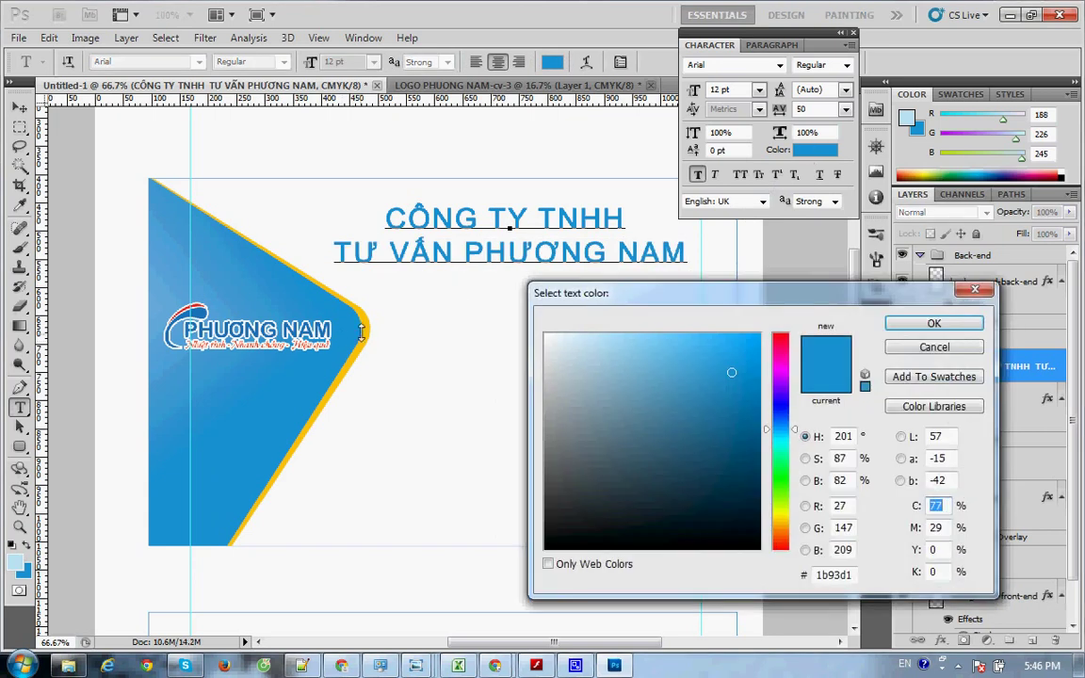
click(365, 328)
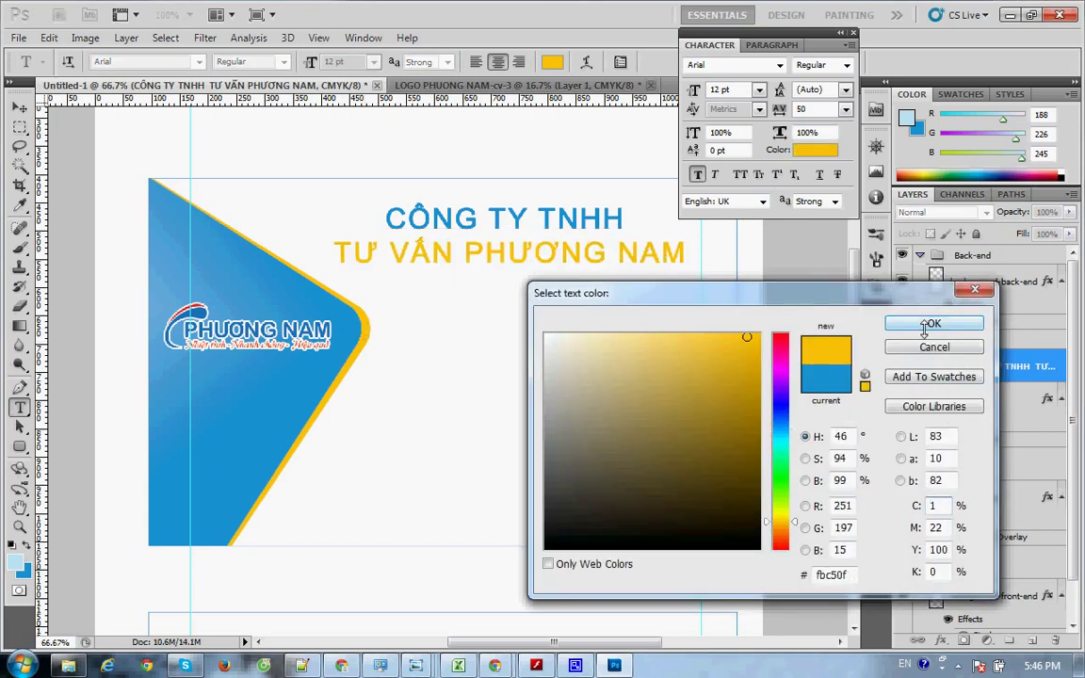
click(775, 531)
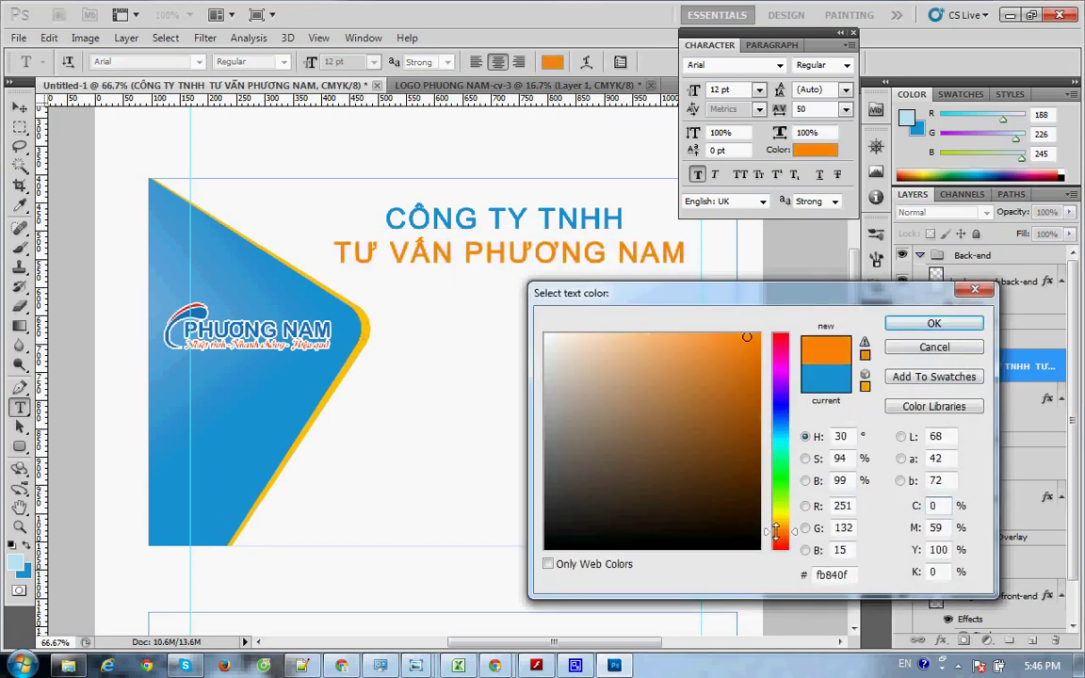
click(919, 323)
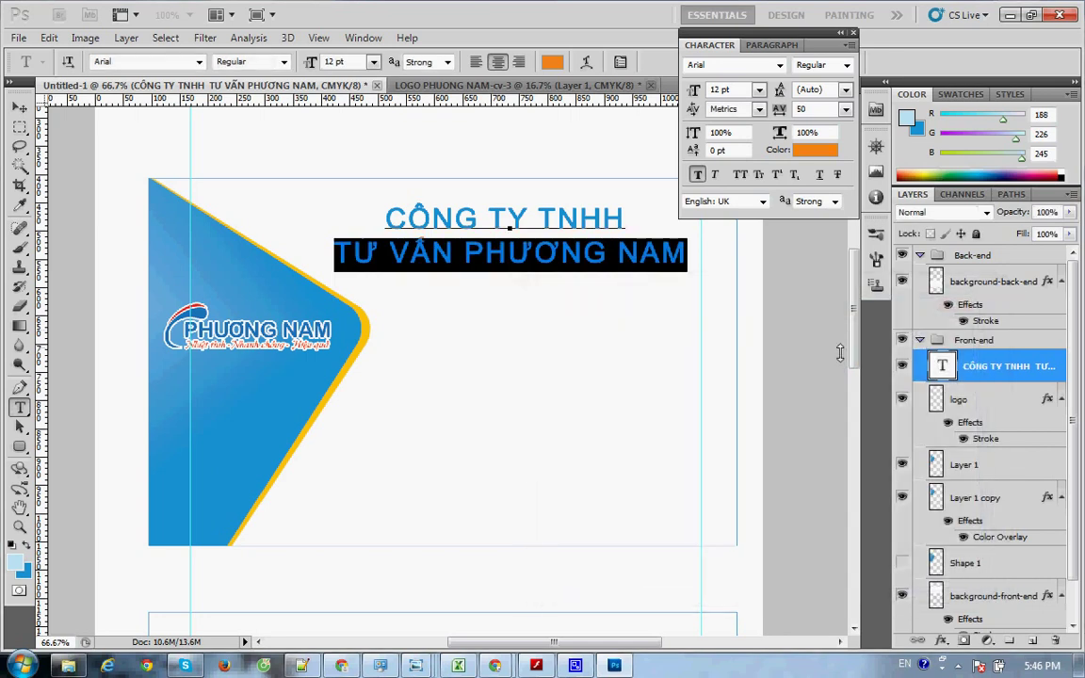
click(815, 150)
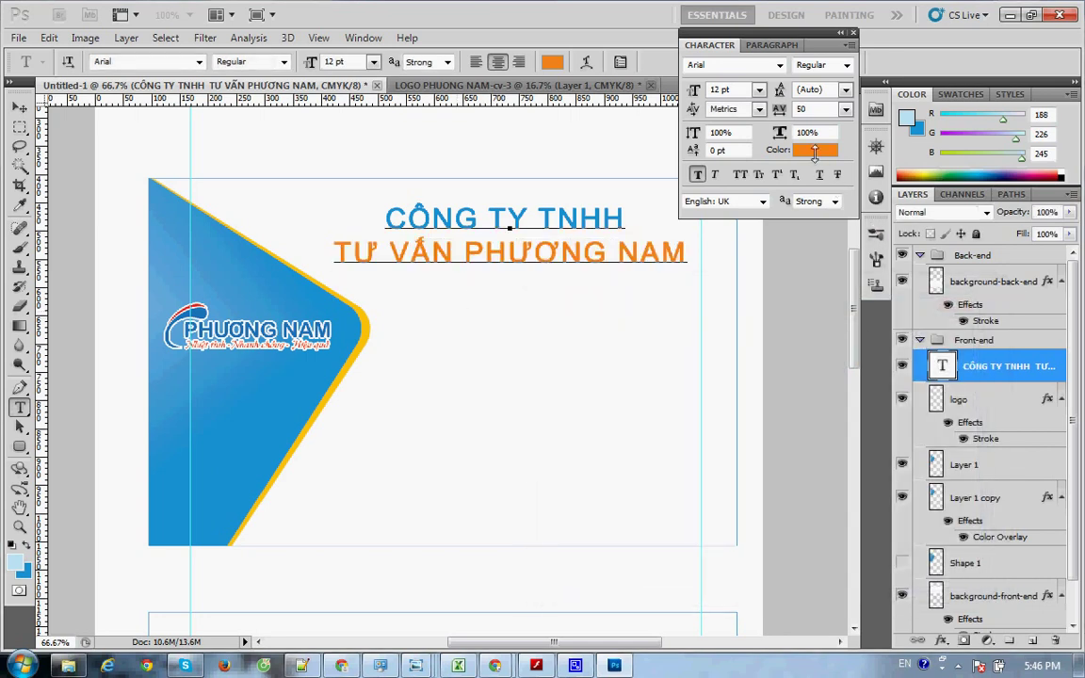
click(367, 337)
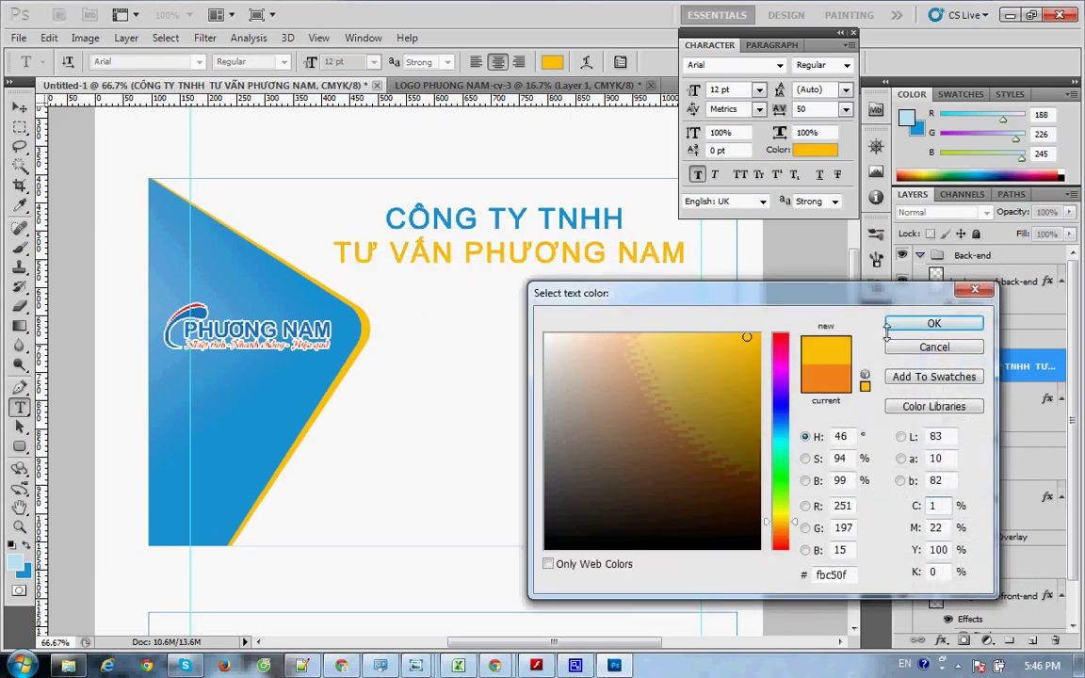
click(933, 323)
click(974, 370)
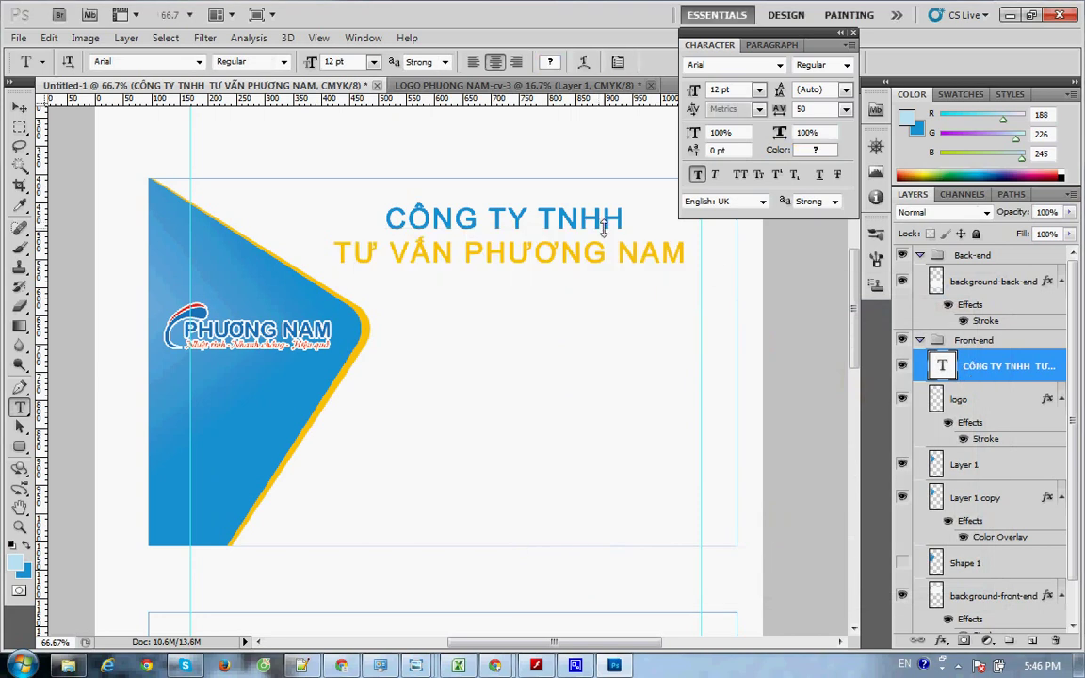
Select the first line CÔNG TY TNHH and increase its font size
drag(385, 217, 648, 213)
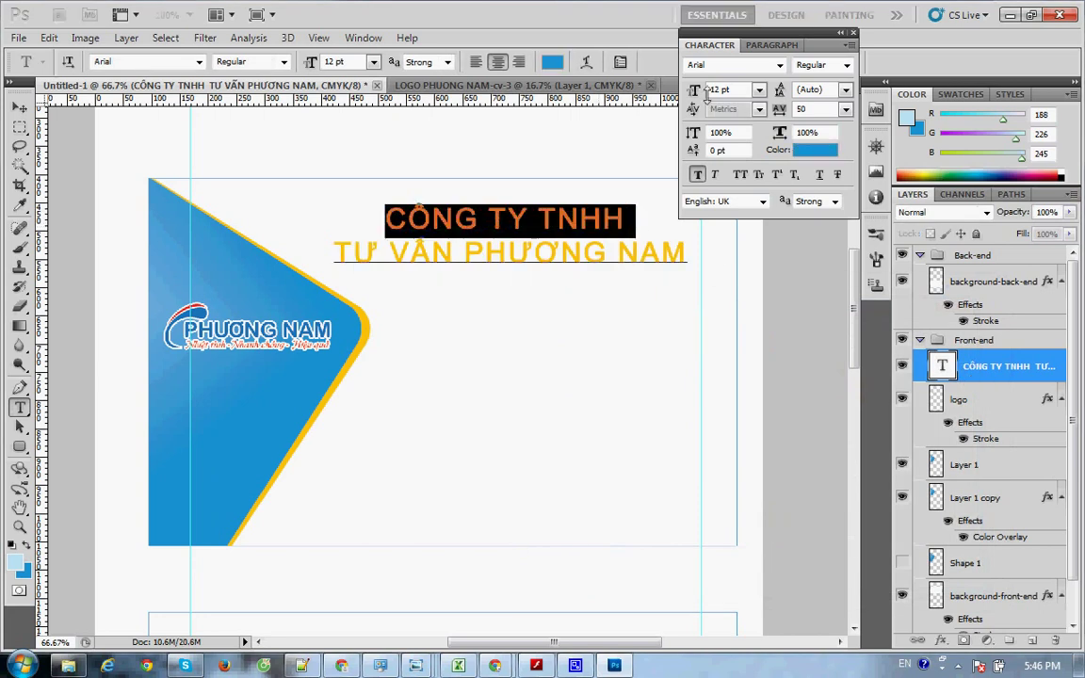
scroll(716, 89, up, 2)
scroll(716, 90, up, 1)
scroll(716, 89, up, 1)
scroll(719, 90, up, 1)
scroll(719, 90, up, 1)
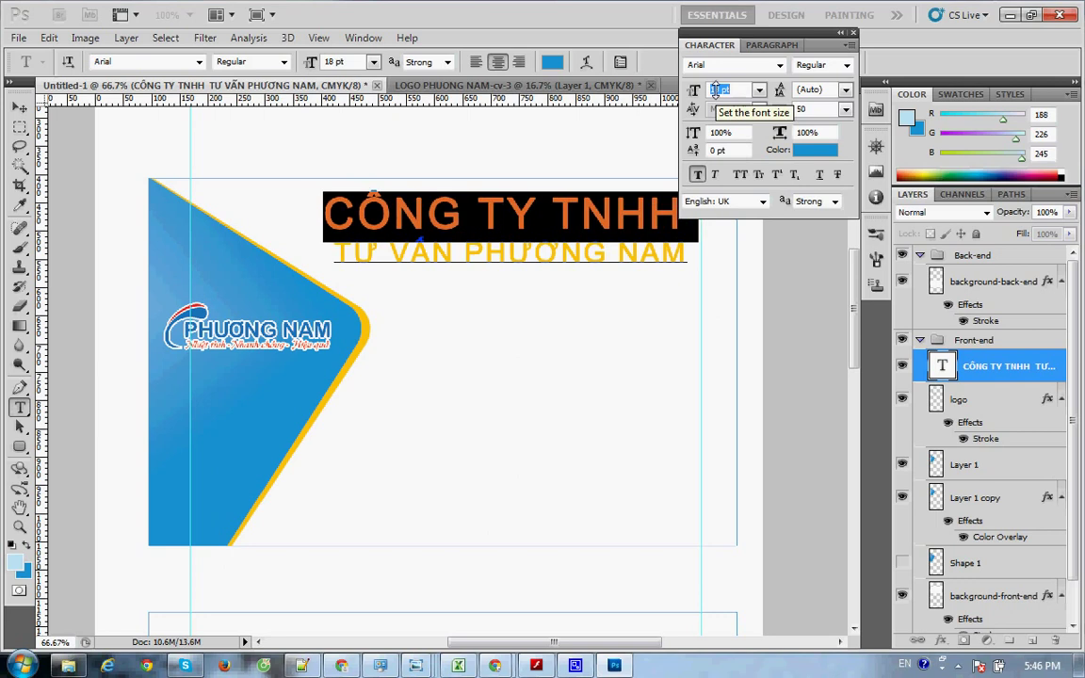
key(ctrl+Return)
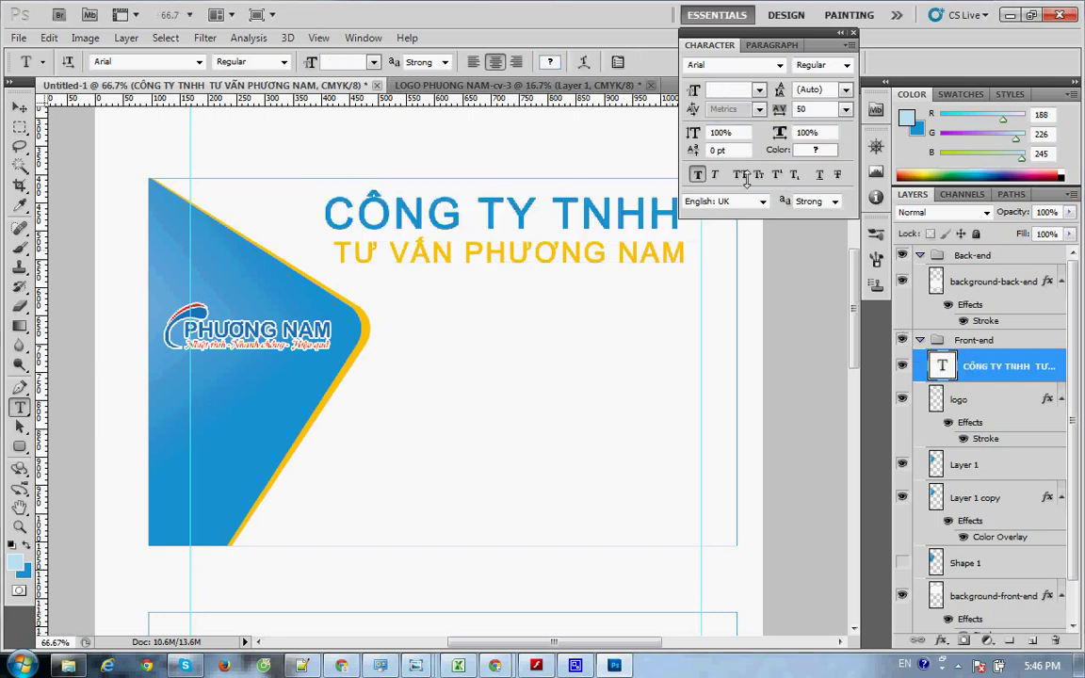
Reselect CÔNG TY TNHH and settle its font size at 16 pt
click(617, 212)
scroll(624, 206, down, 1)
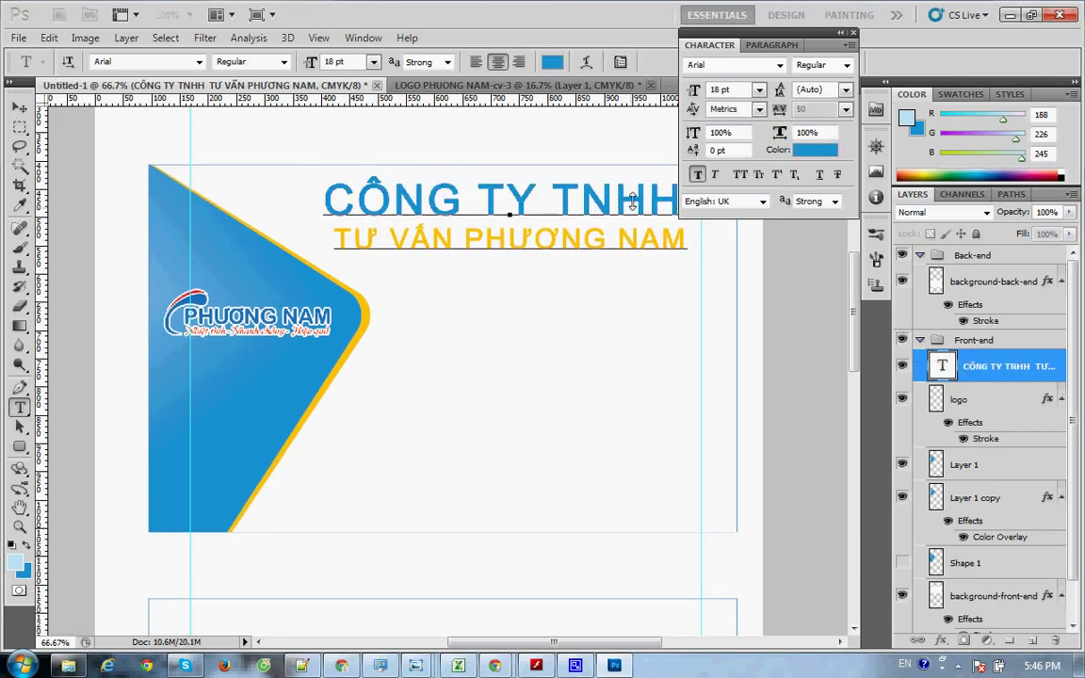
key(Down)
key(Down)
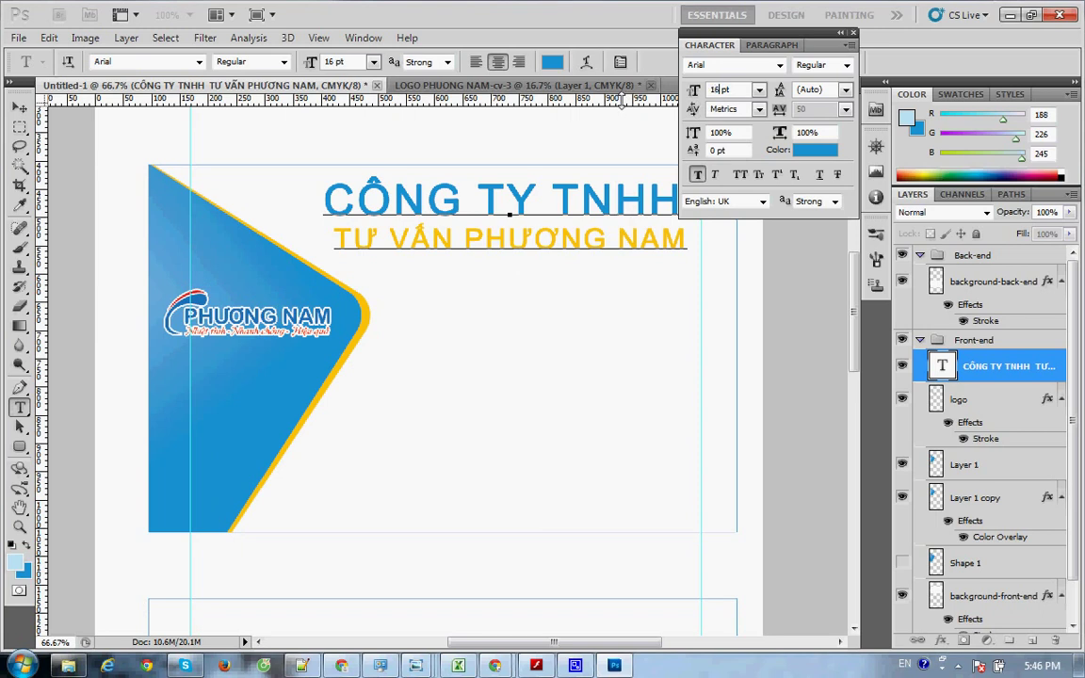
triple_click(645, 201)
scroll(465, 226, down, 1)
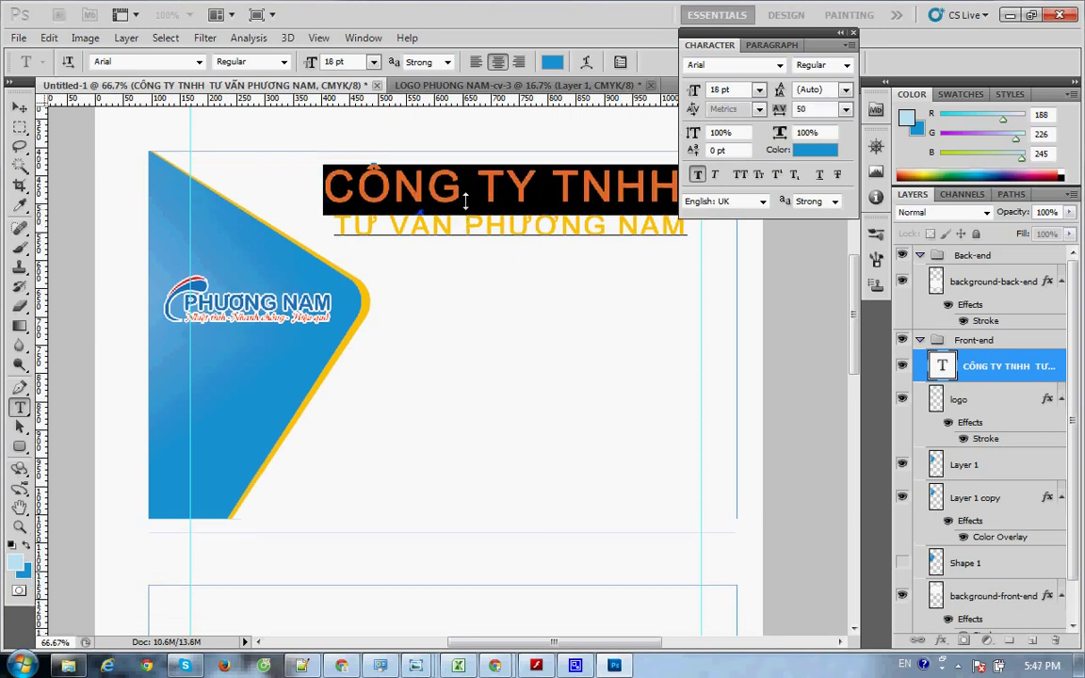
scroll(421, 181, down, 1)
scroll(720, 90, down, 1)
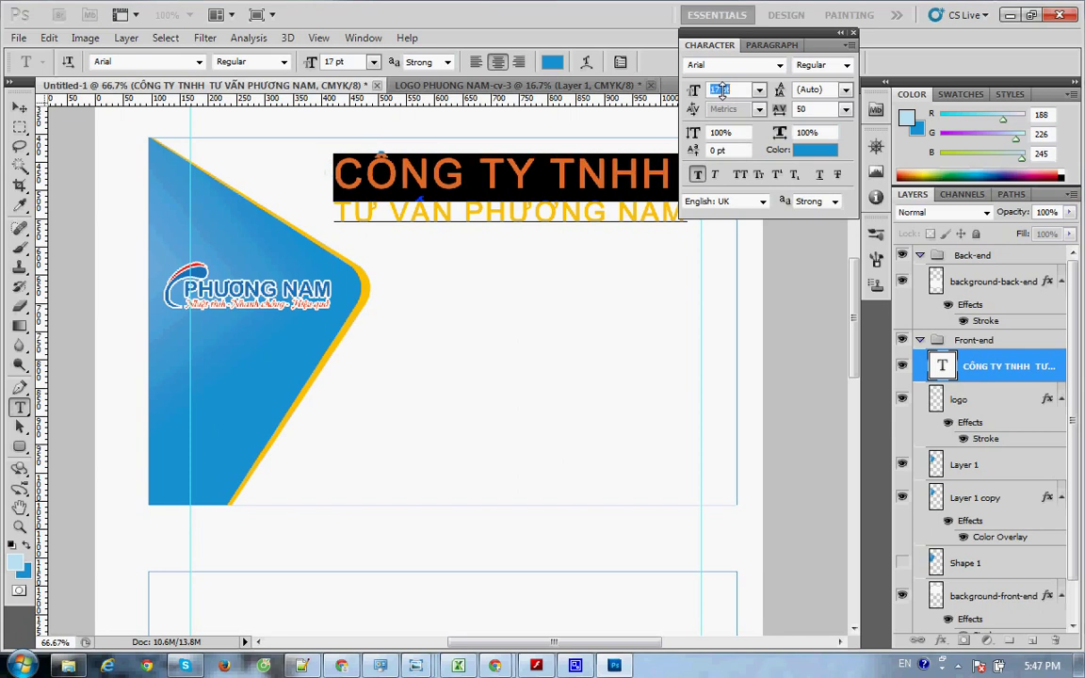
scroll(721, 91, down, 1)
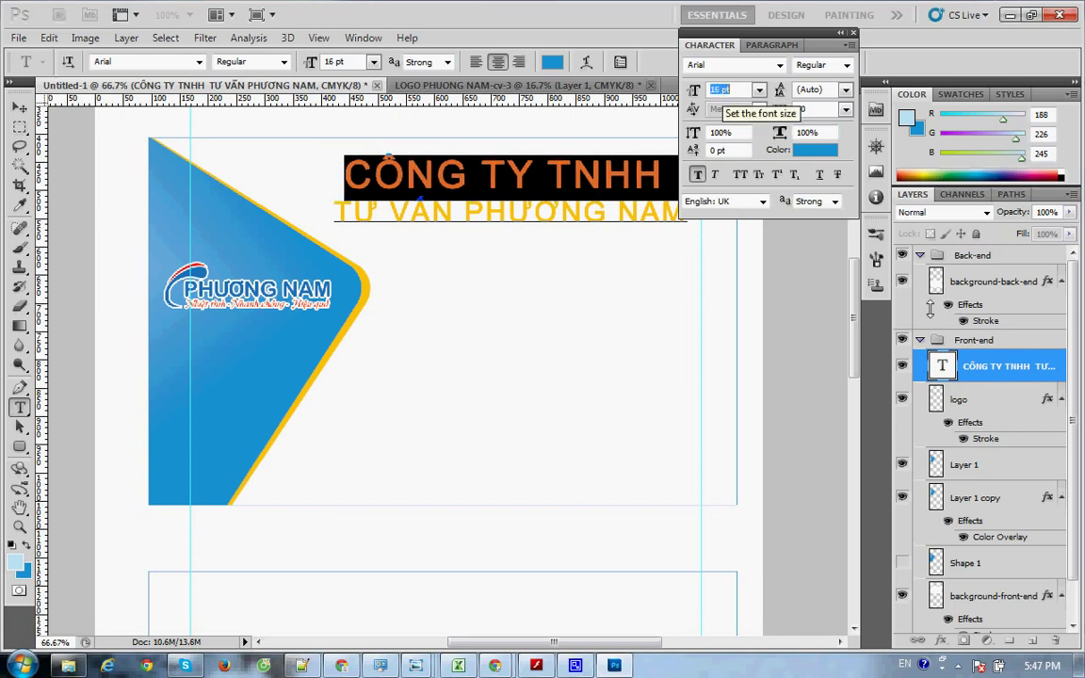
key(ctrl+Return)
key(v)
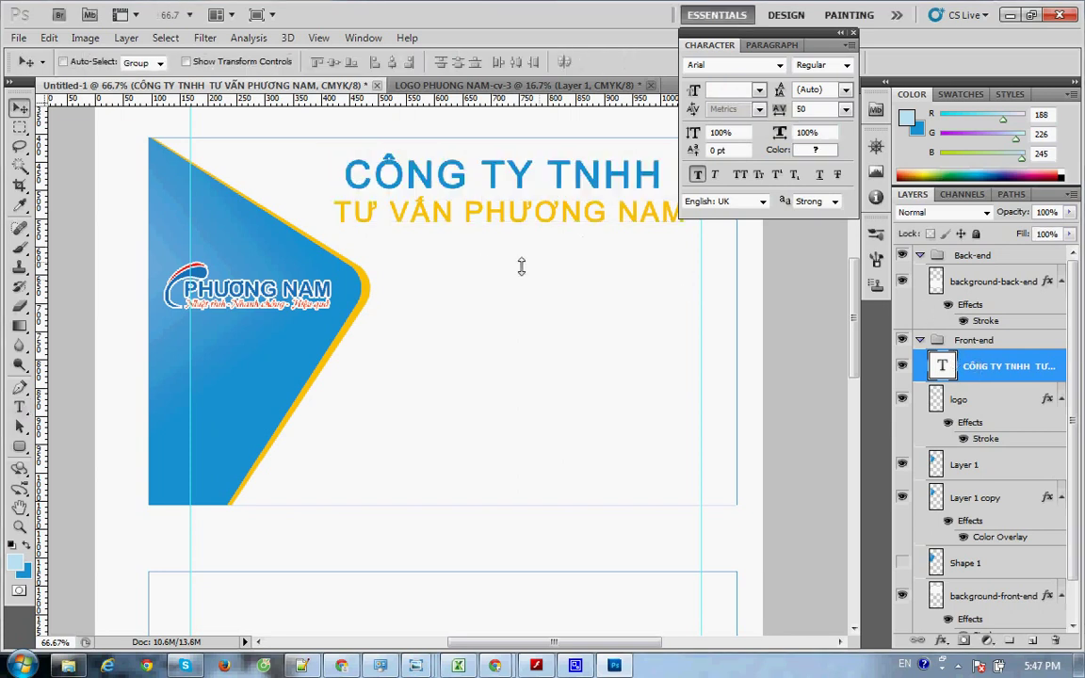
scroll(521, 267, up, 3)
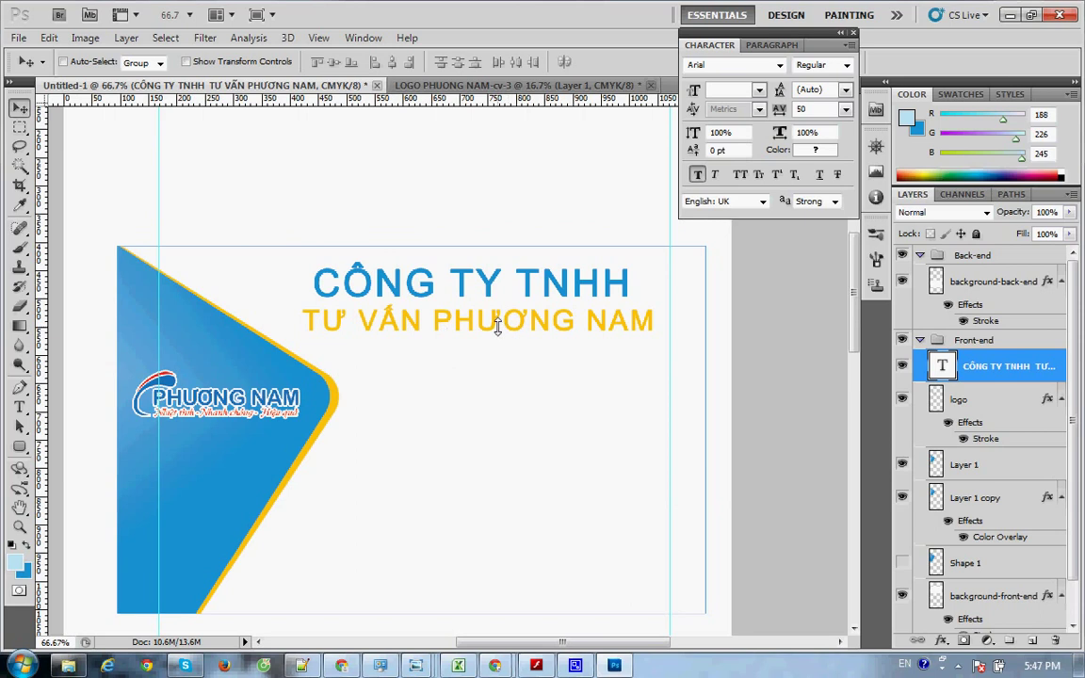
Nudge the company name heading slightly to the right
right_click(499, 325)
click(527, 374)
drag(481, 387, 490, 386)
scroll(516, 332, down, 2)
right_click(541, 265)
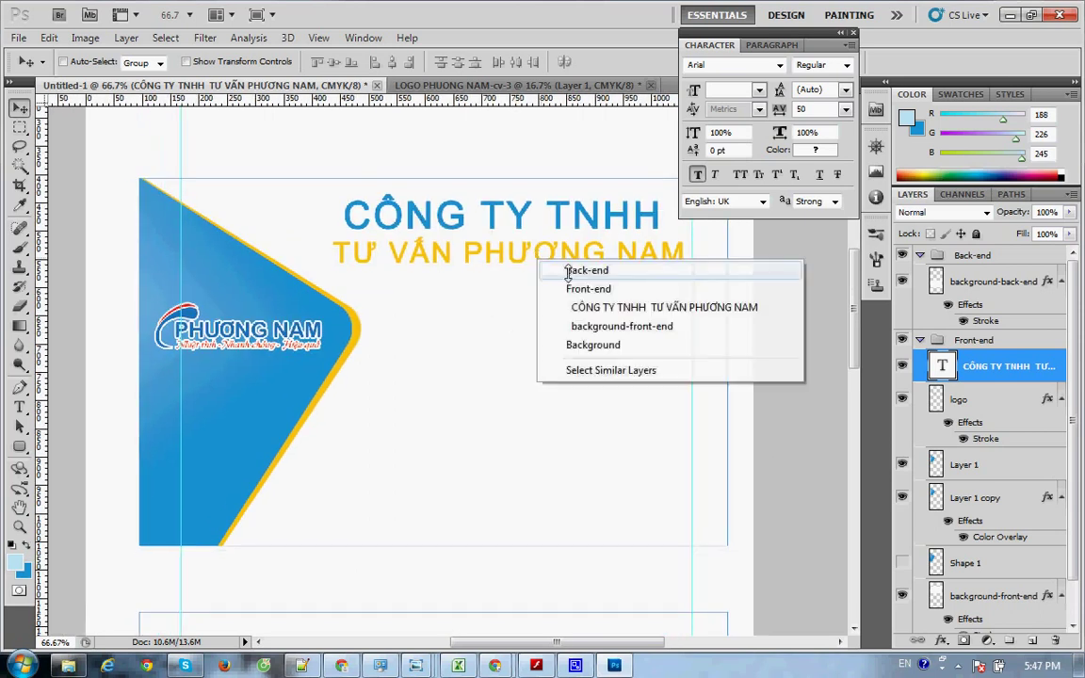
click(578, 302)
key(shift+Right)
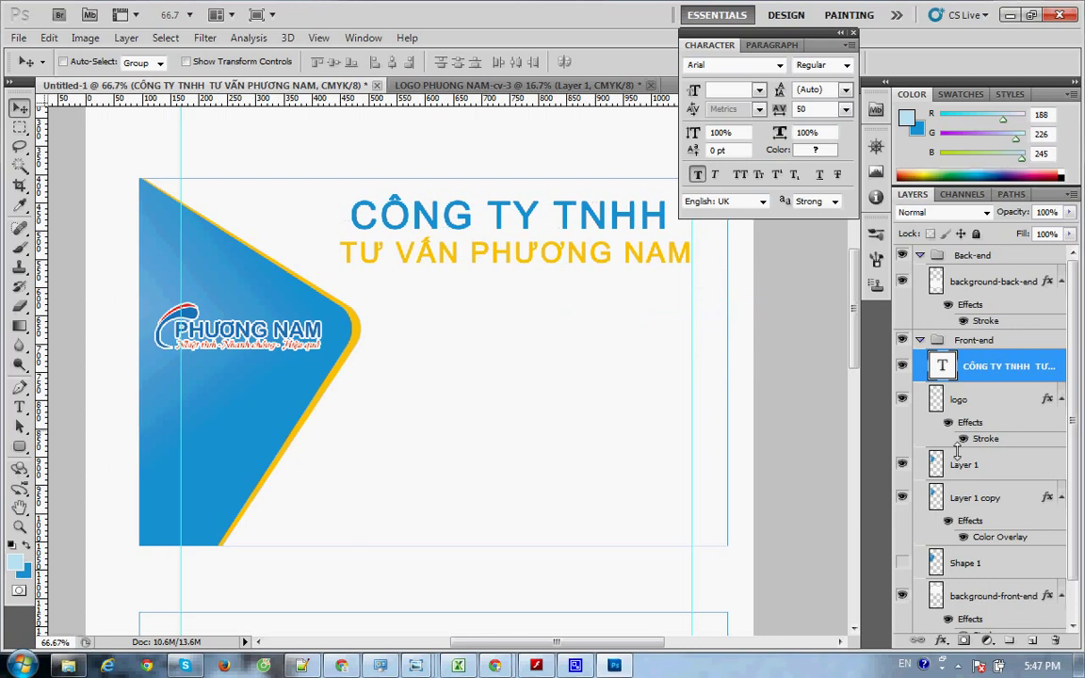
Rename the company name text layer to 'name-cty'
click(979, 397)
double_click(983, 366)
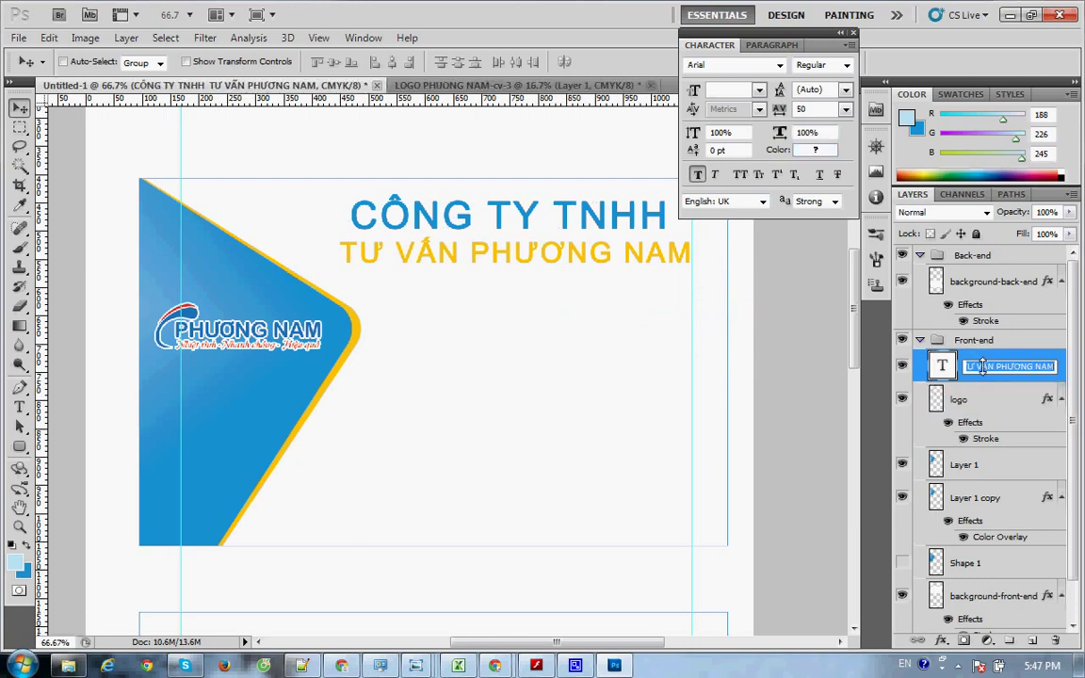
text(T)
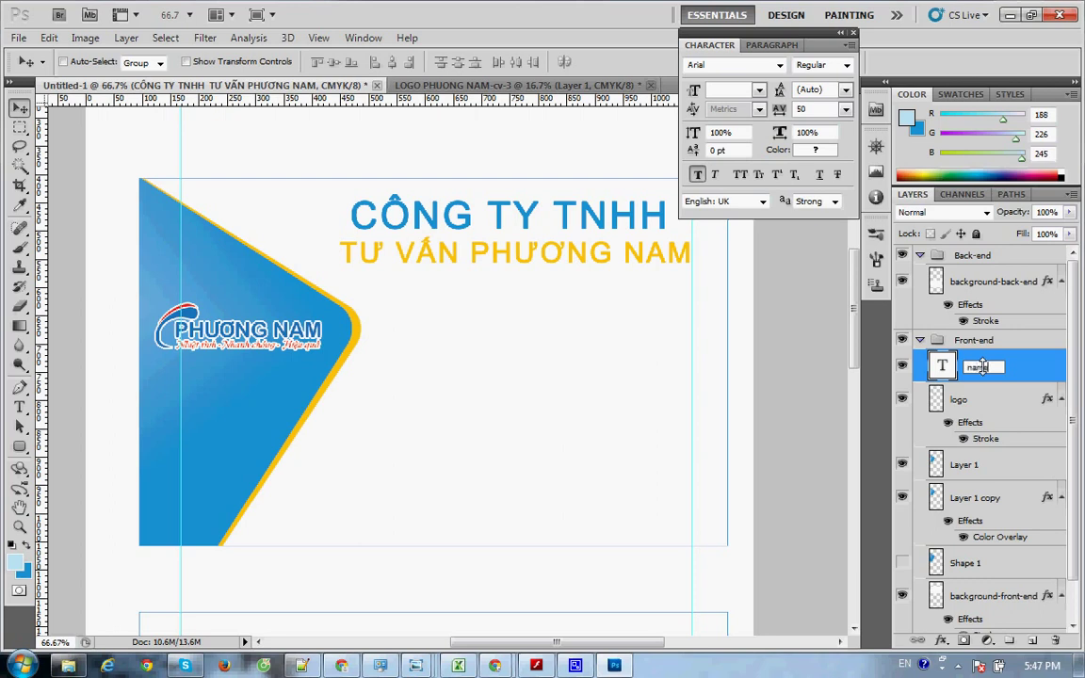
text(-cty)
key(Return)
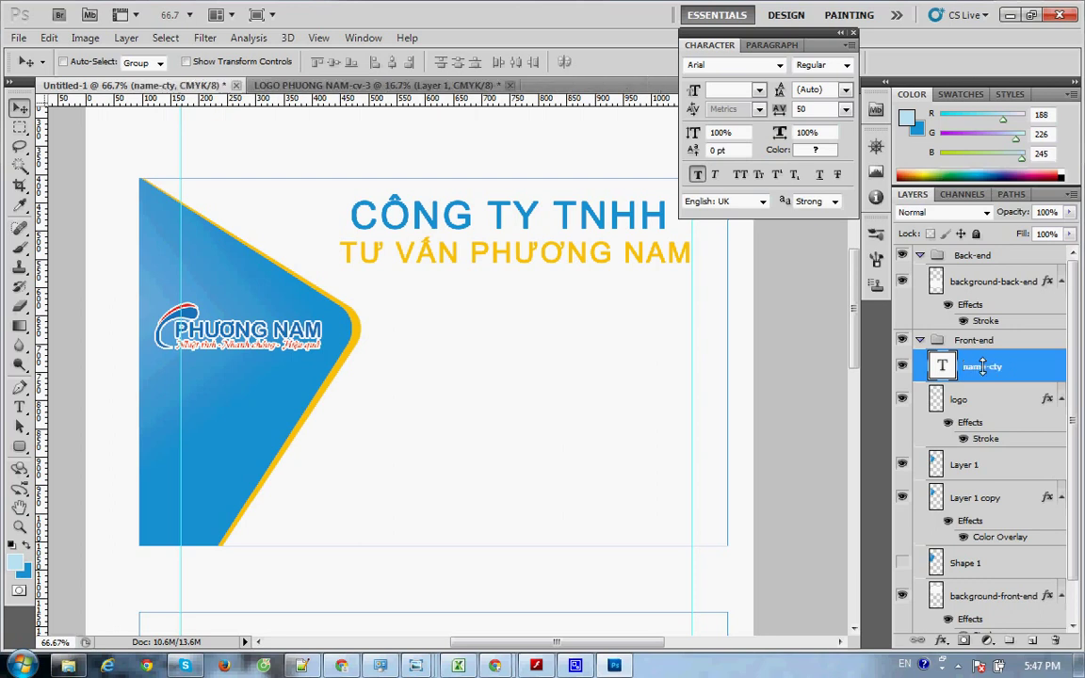
On a new layer, type the cardholder's full name at 11 pt
click(1034, 641)
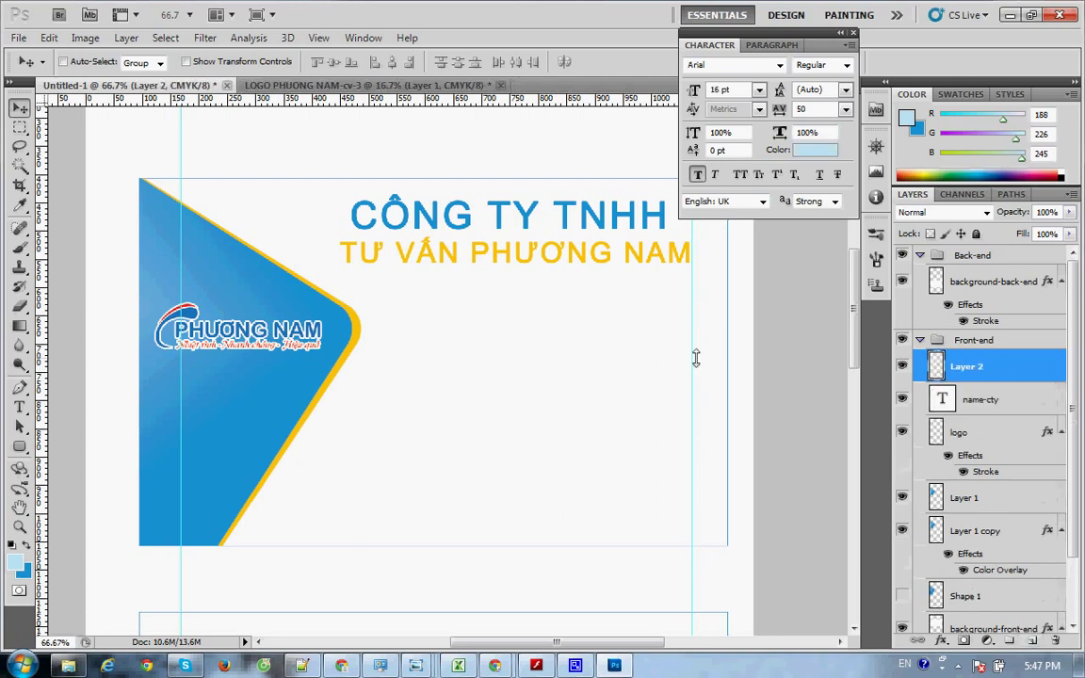
key(t)
click(413, 319)
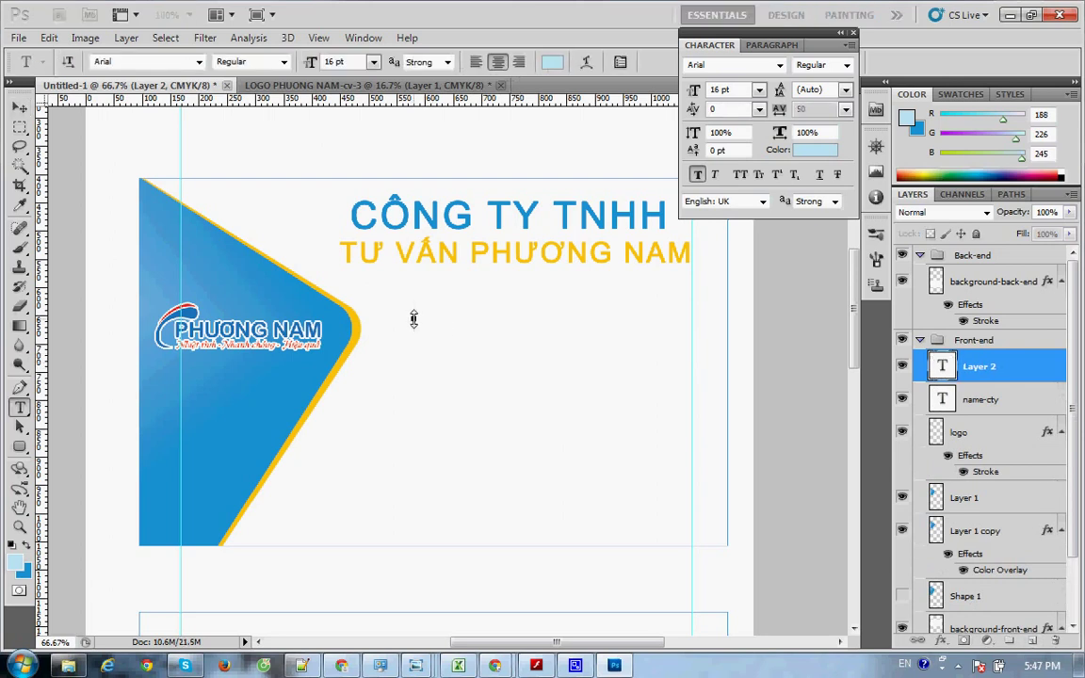
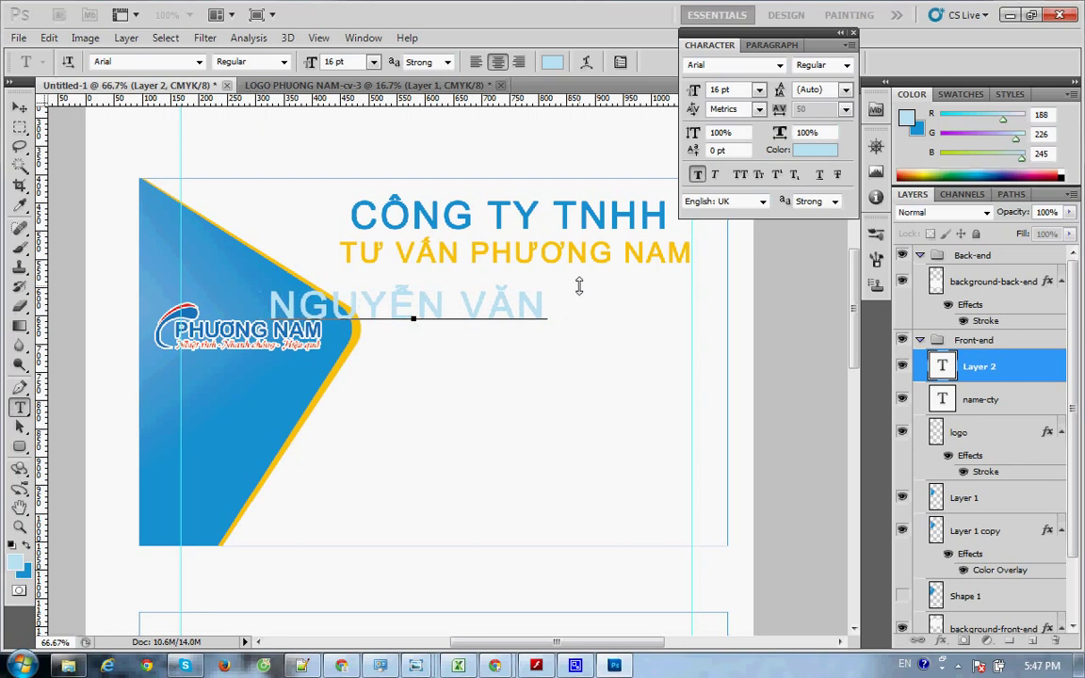
key(ctrl+a)
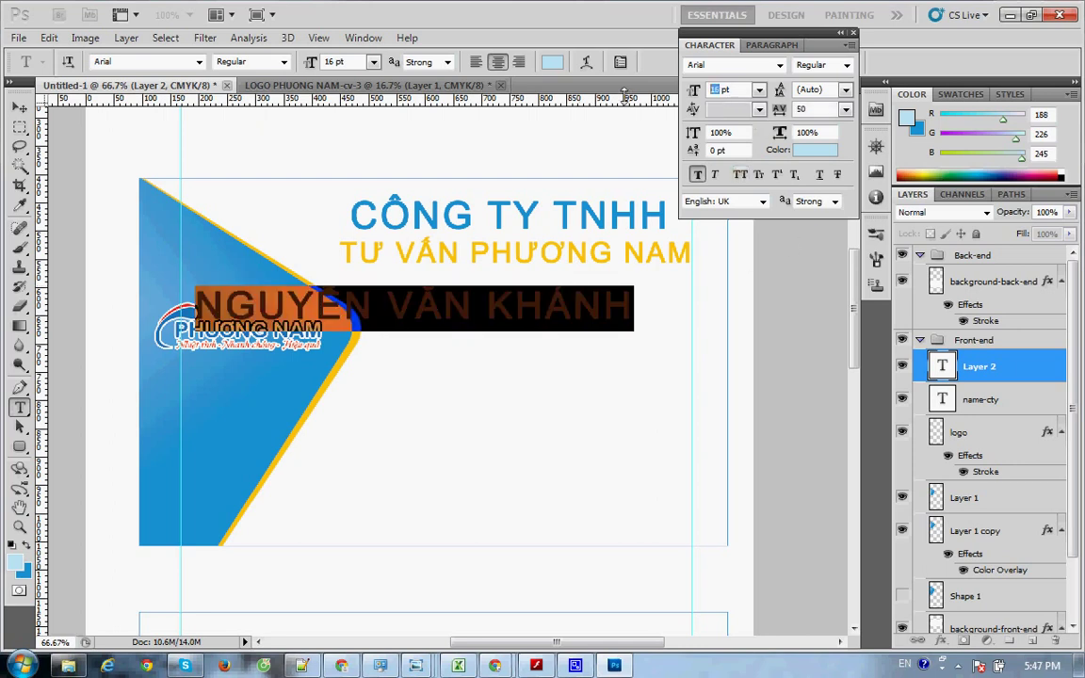
text(11)
key(Return)
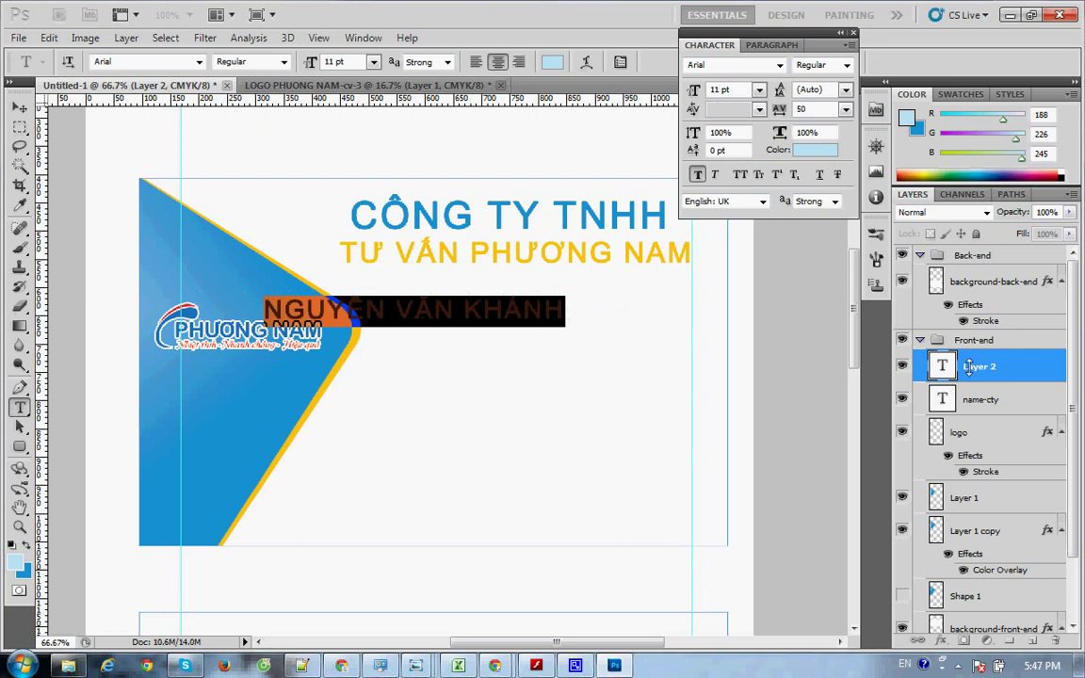
key(ctrl+Return)
Make the name black and move it right of the logo, under the company name
click(816, 148)
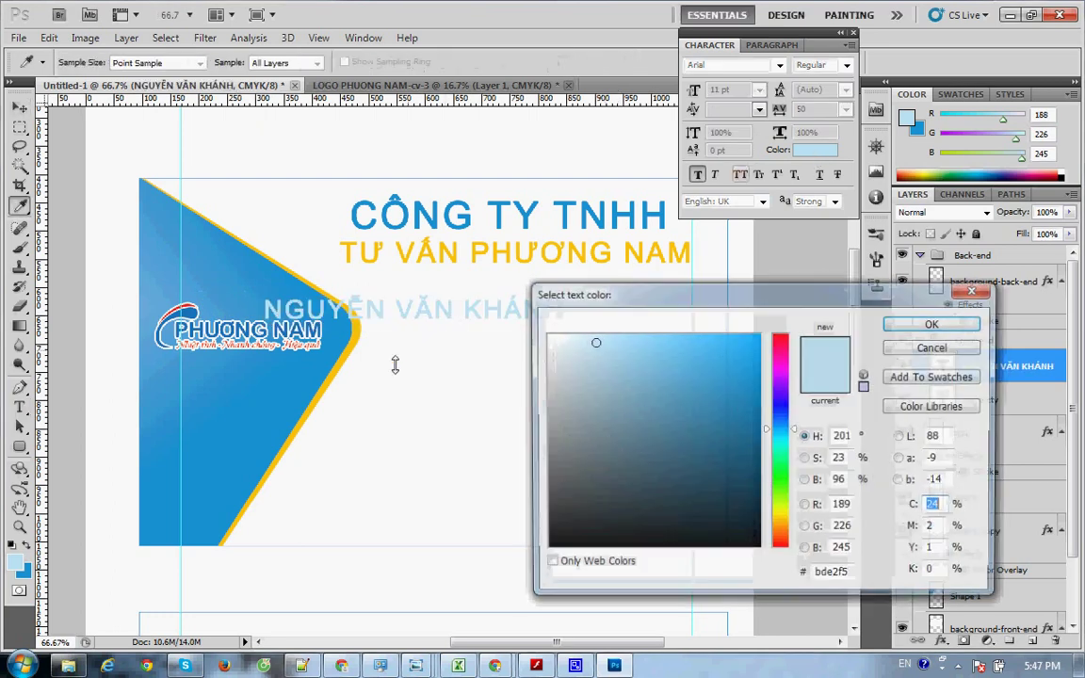
click(547, 548)
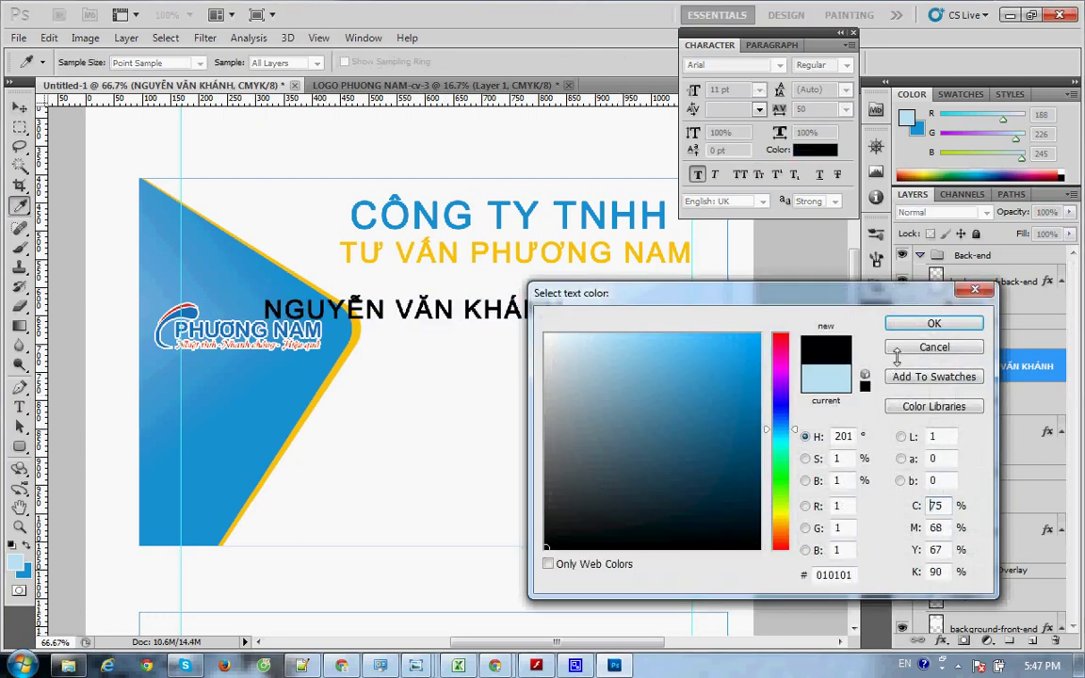
click(934, 323)
key(v)
drag(398, 313, 517, 328)
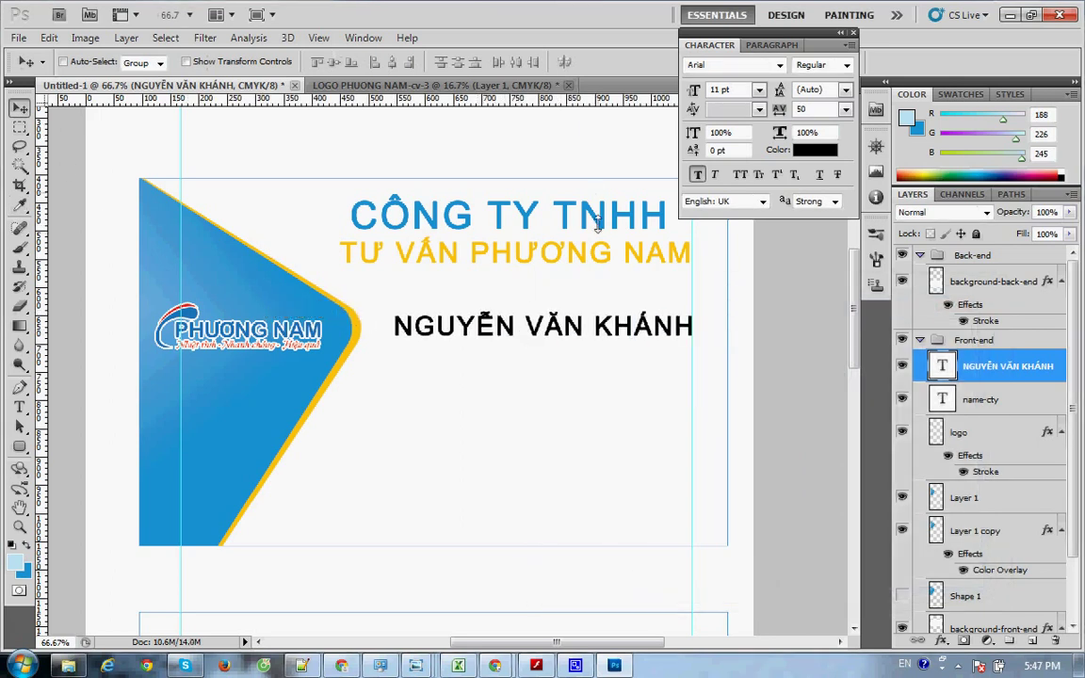
key(ctrl+shift+alt+n)
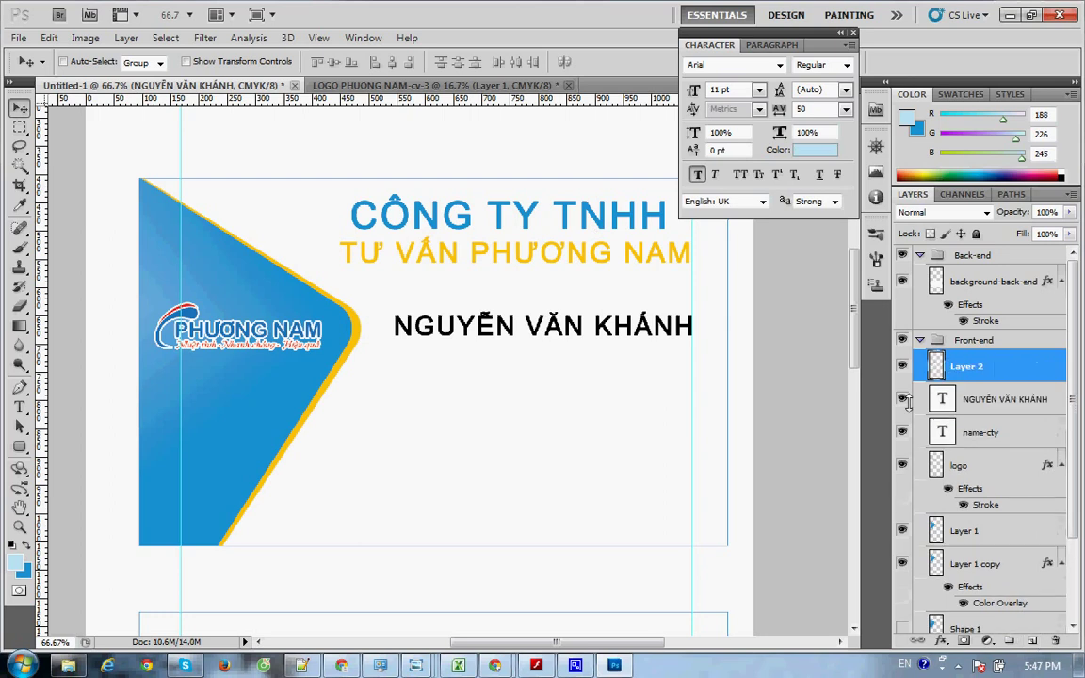
Type a 'Hotline:' line with the phone number below the name
key(t)
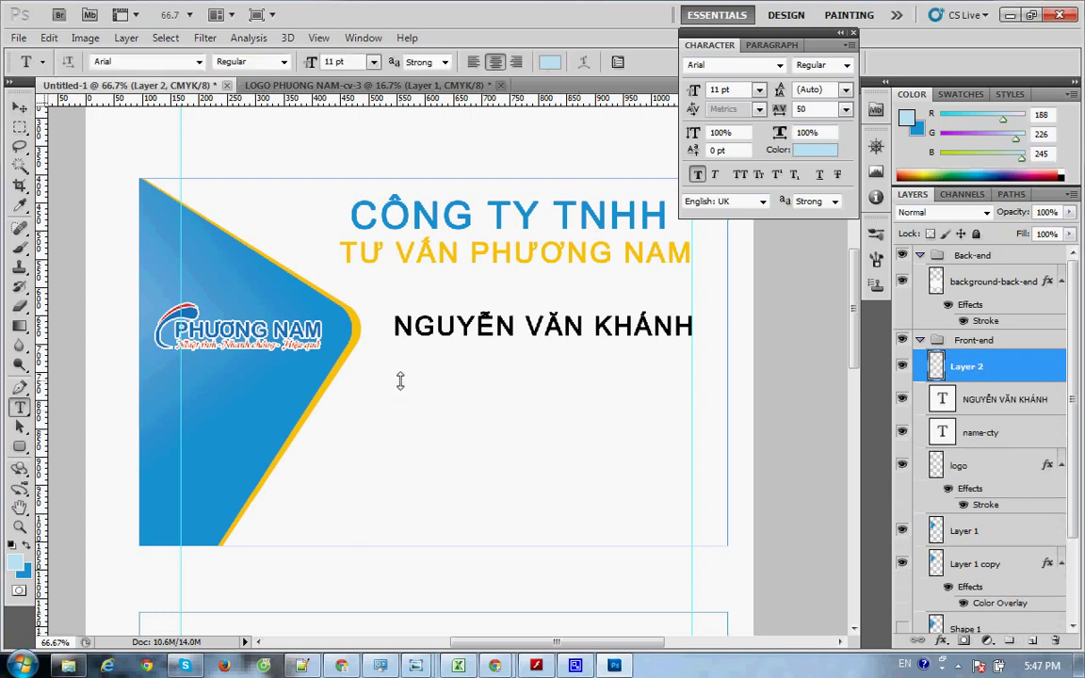
click(401, 381)
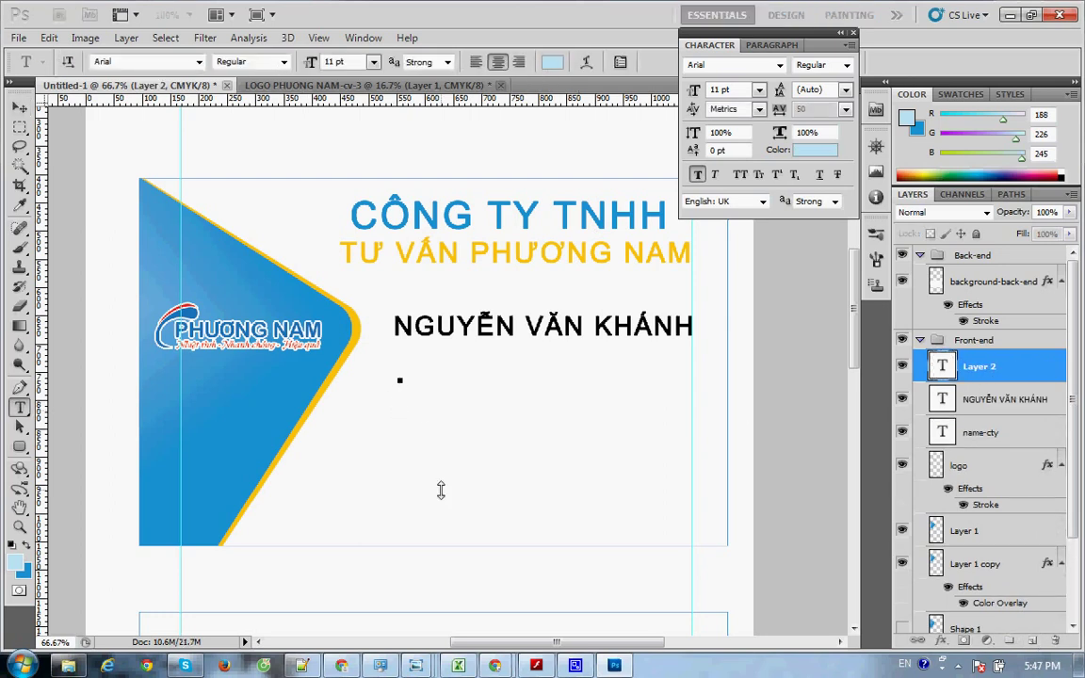
text(h)
key(BackSpace)
text(Mod)
key(BackSpace)
text(b)
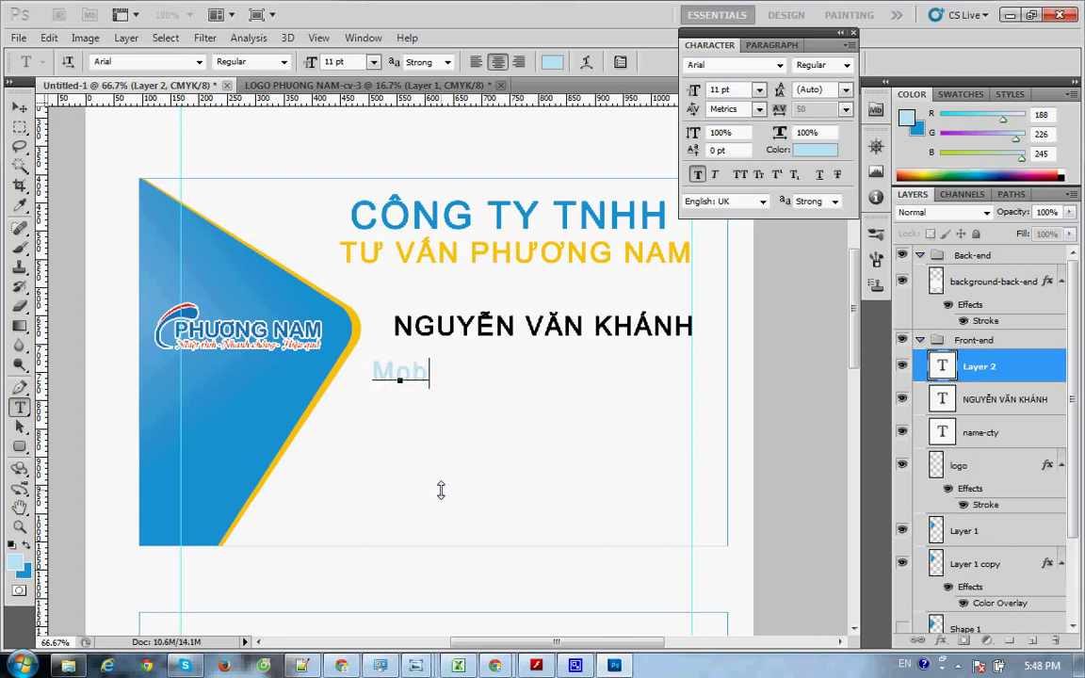
text(iel)
key(BackSpace)
key(BackSpace)
text(le)
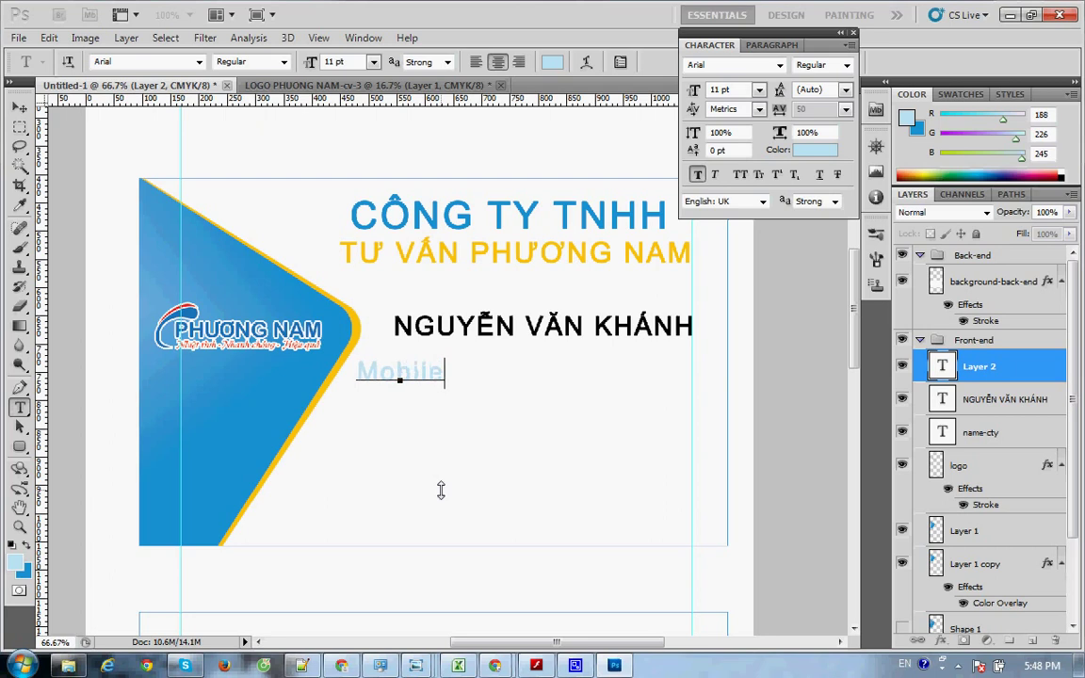
key(ctrl+a)
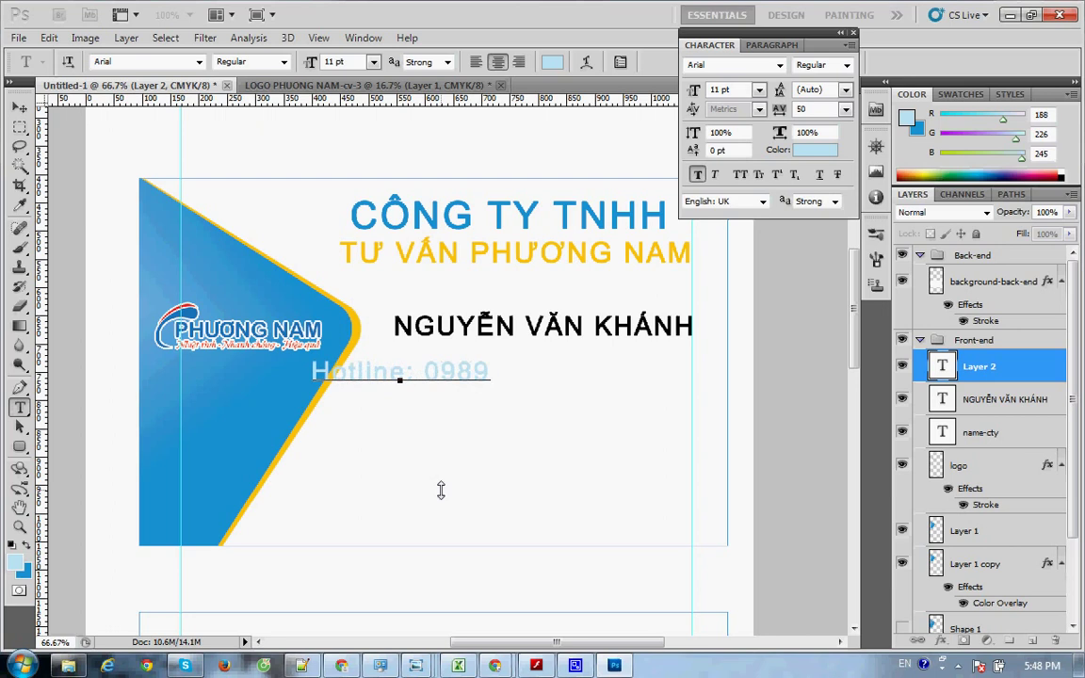
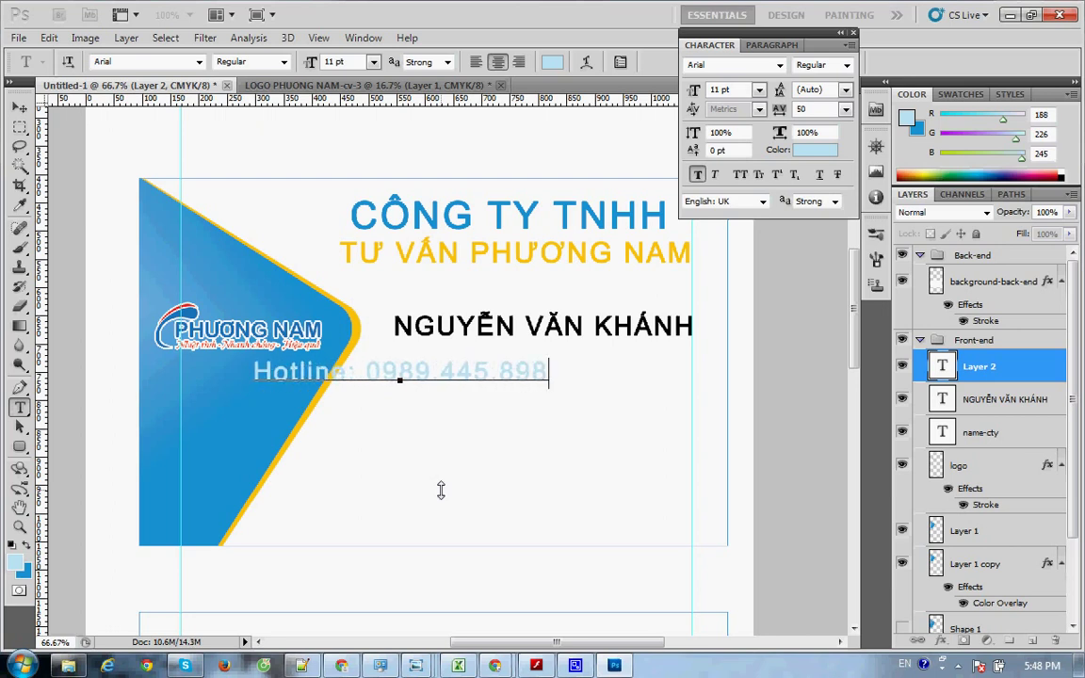
key(ctrl+Return)
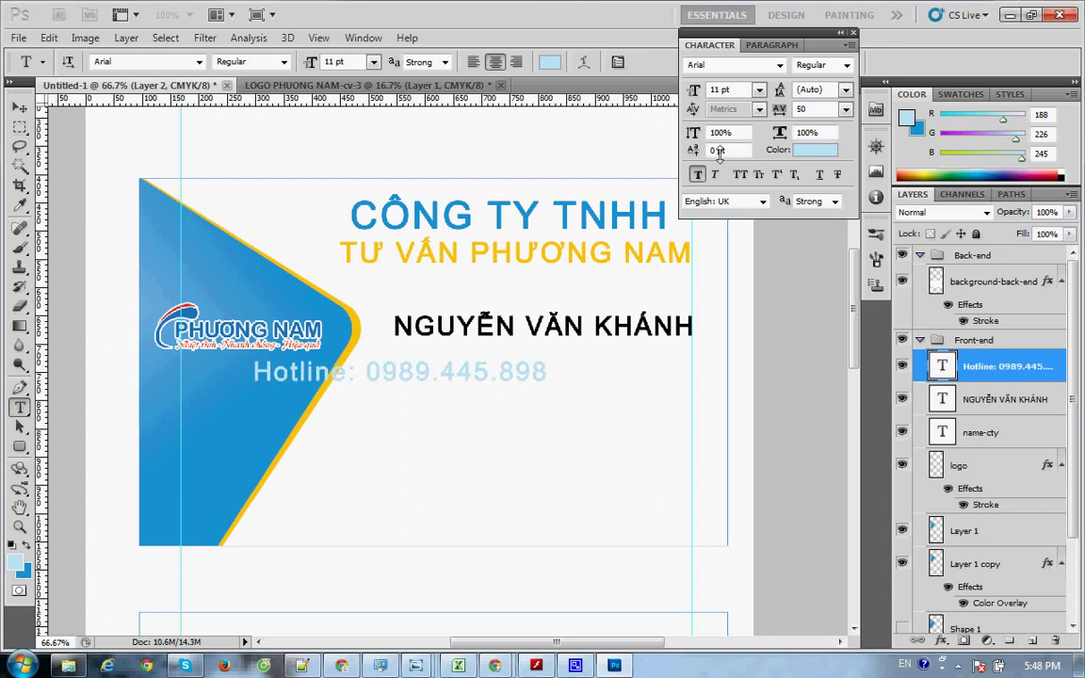
Colour the hotline text the card's blue at 6 pt and move it under the name
click(815, 150)
click(209, 452)
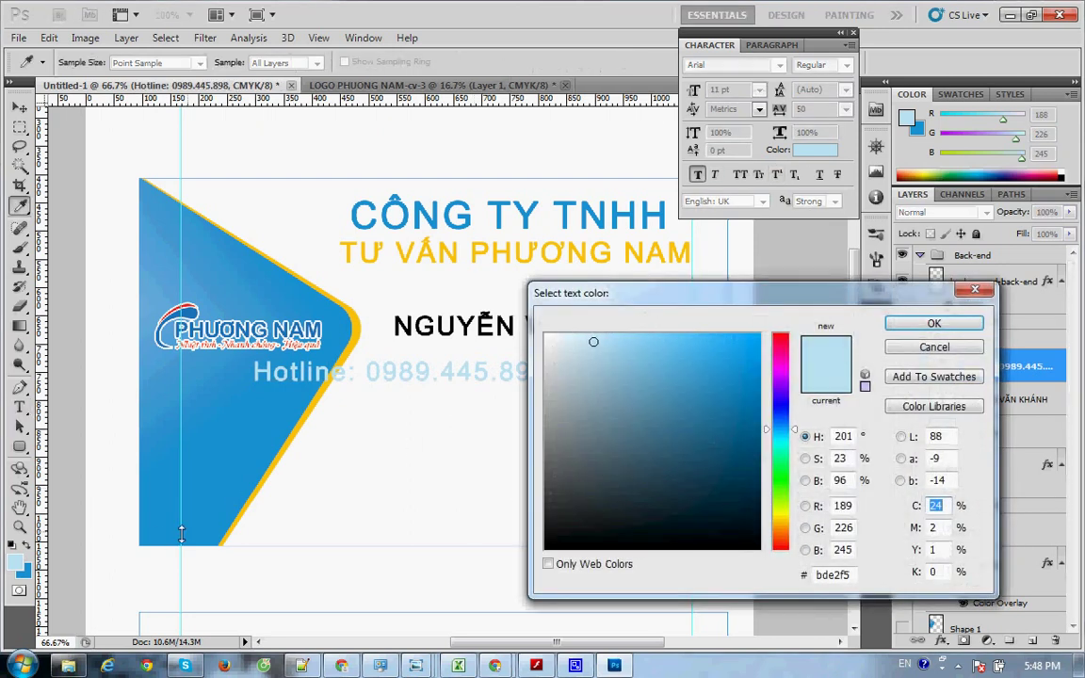
click(906, 323)
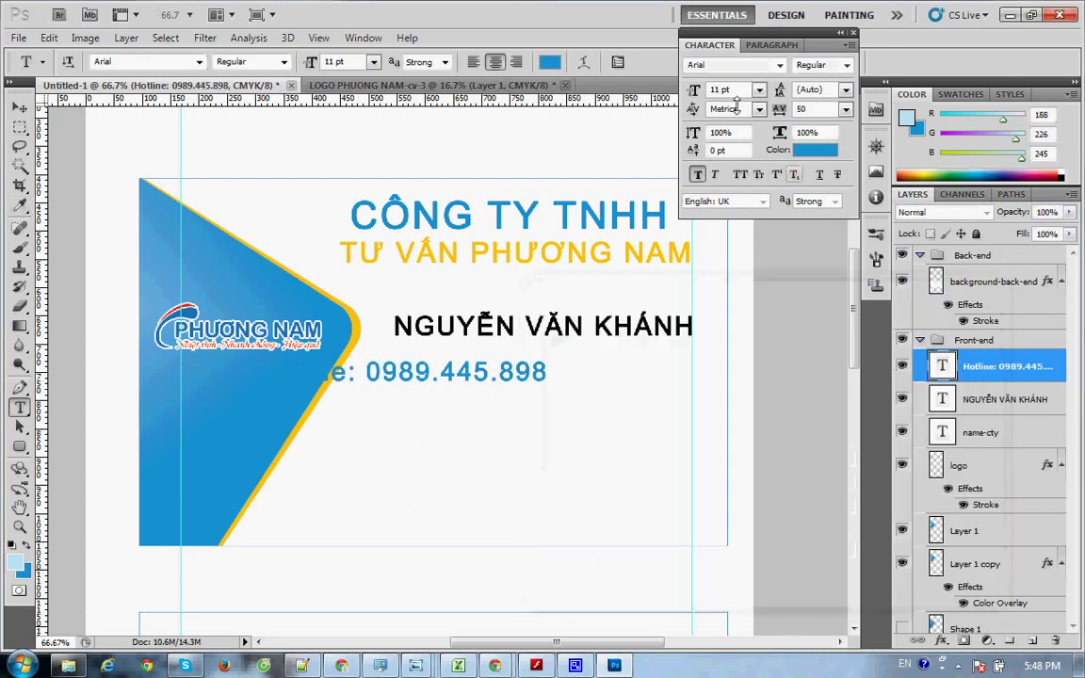
click(718, 89)
text(6)
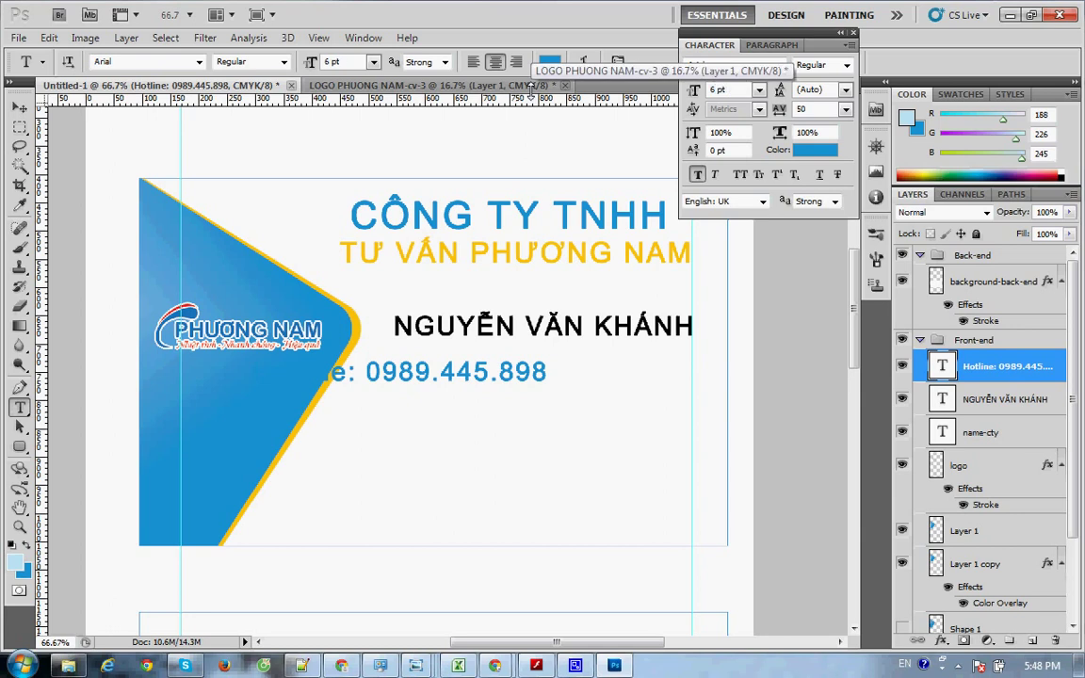
key(Return)
key(v)
mouse_move(402, 382)
mouse_down()
mouse_move(520, 368)
mouse_move(746, 371)
mouse_up()
Make the hotline number black and nudge the Hotline line into place
key(t)
click(812, 149)
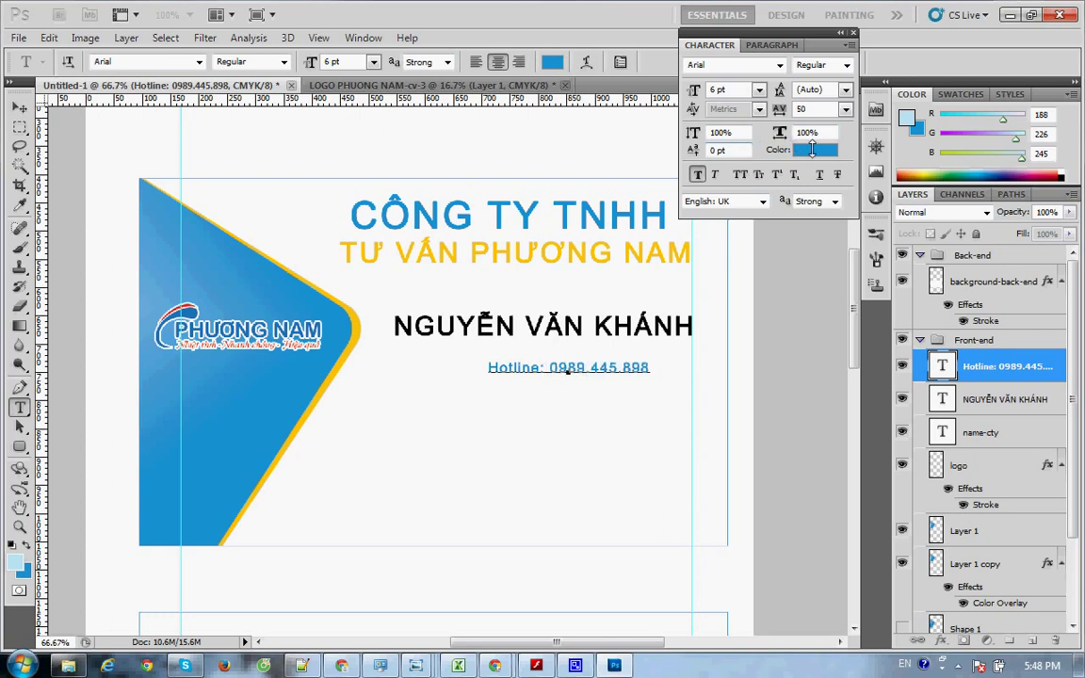
drag(574, 356, 561, 357)
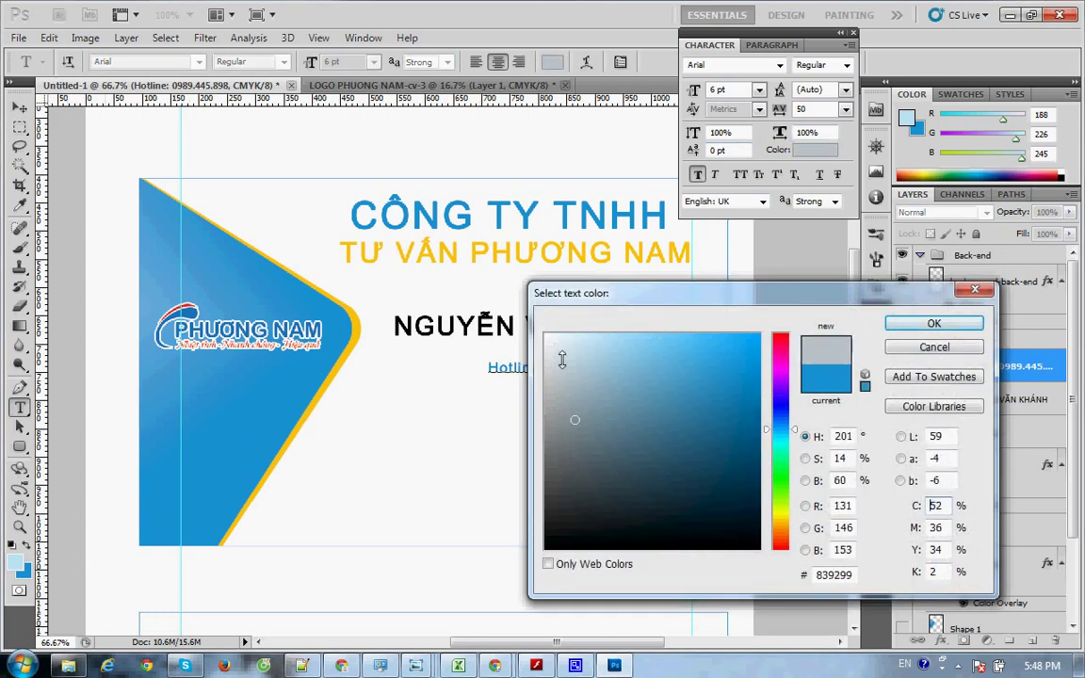
click(419, 343)
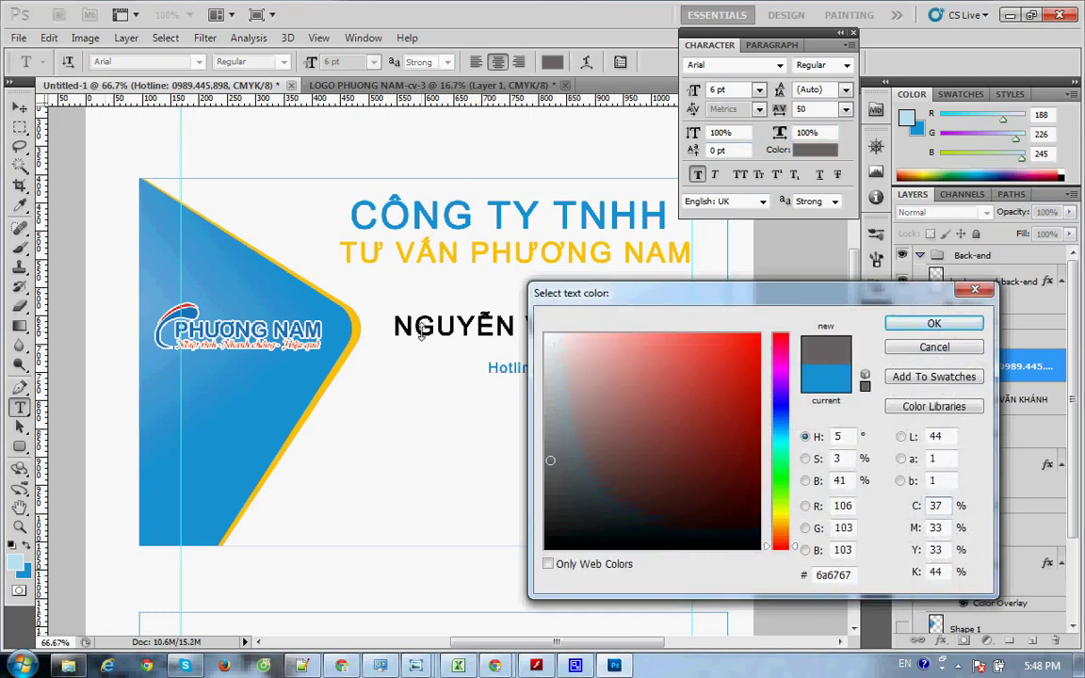
click(414, 340)
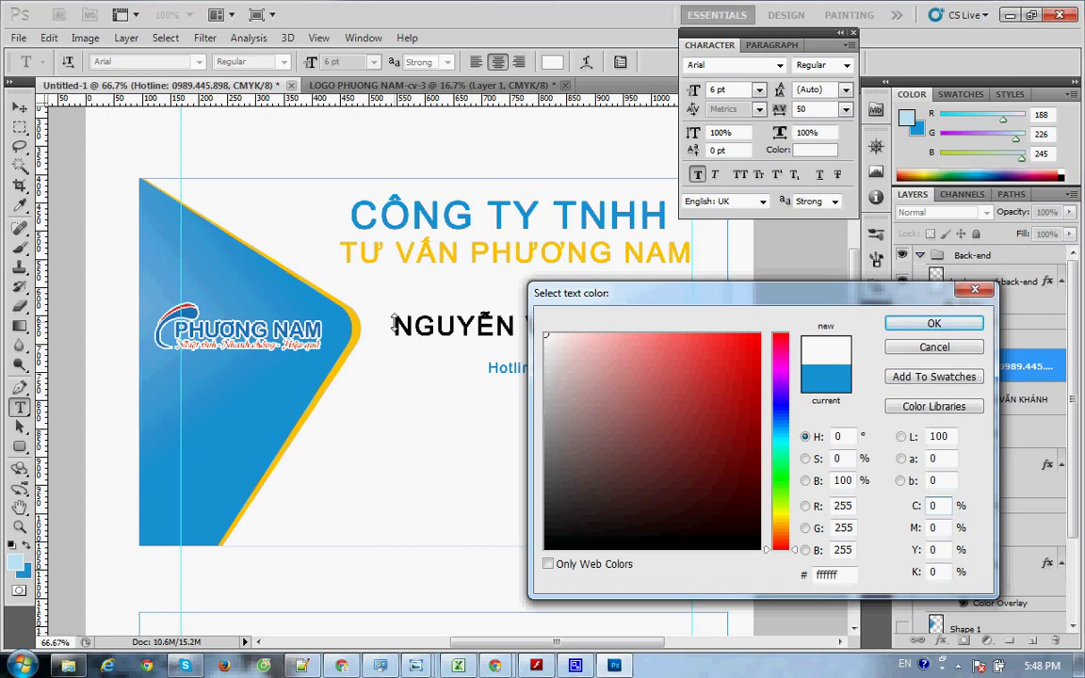
click(394, 323)
click(399, 326)
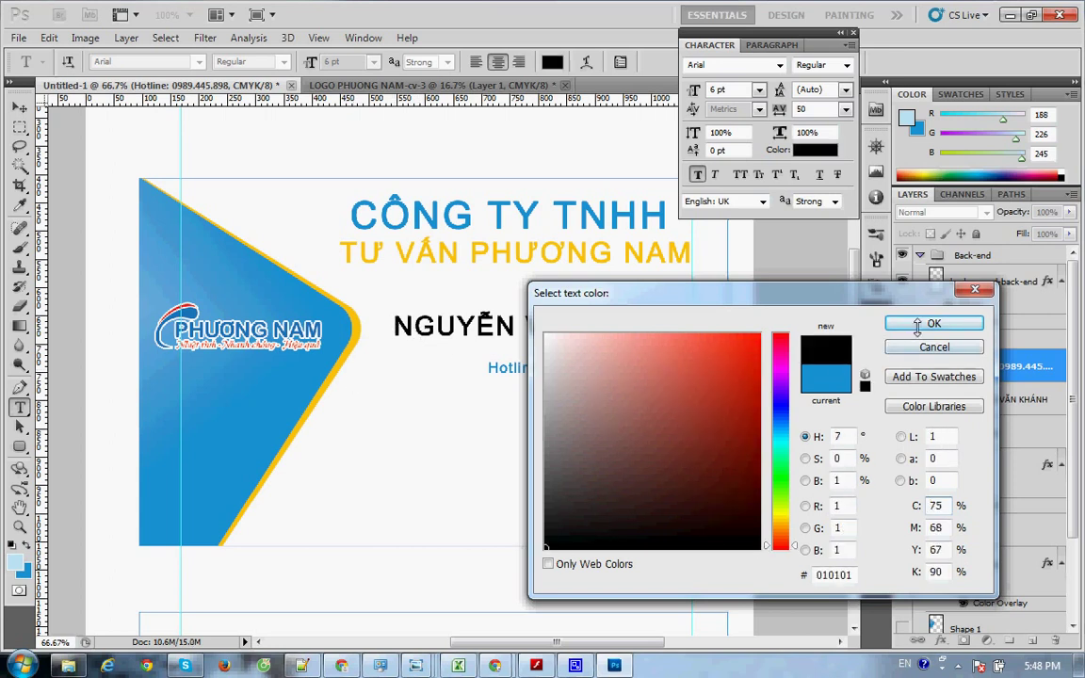
click(933, 324)
key(ctrl+Return)
key(v)
drag(638, 370, 588, 394)
Duplicate the hotline line, retype it as the contact's 'Email:' line, and shift it slightly left and down
key(ctrl+j)
key(t)
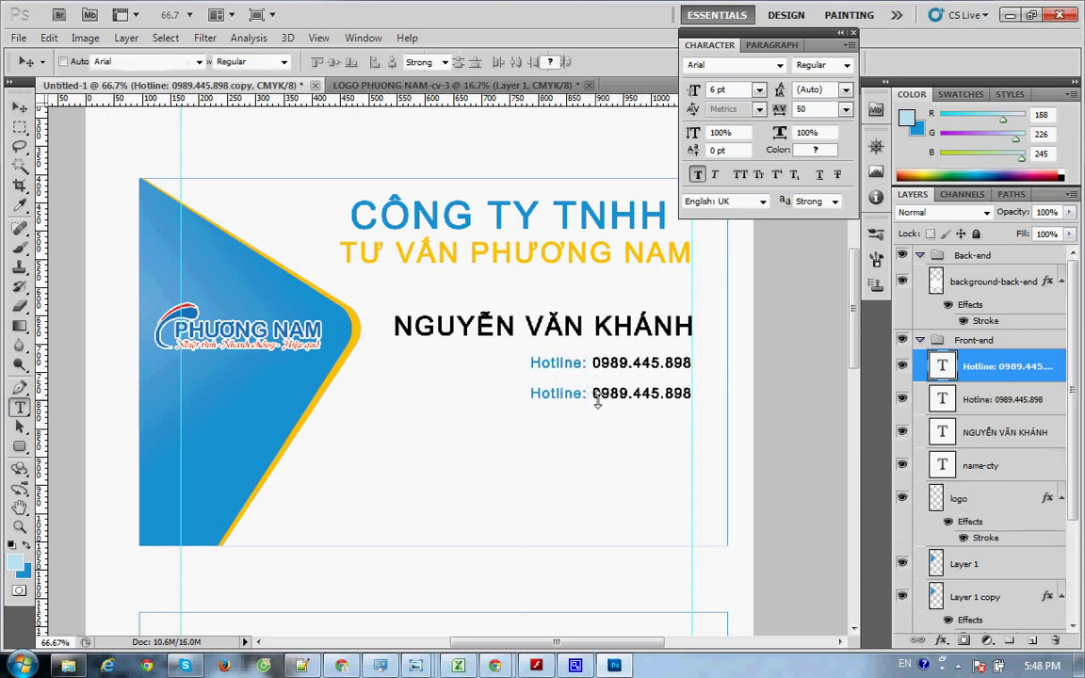
click(595, 396)
key(ctrl+a)
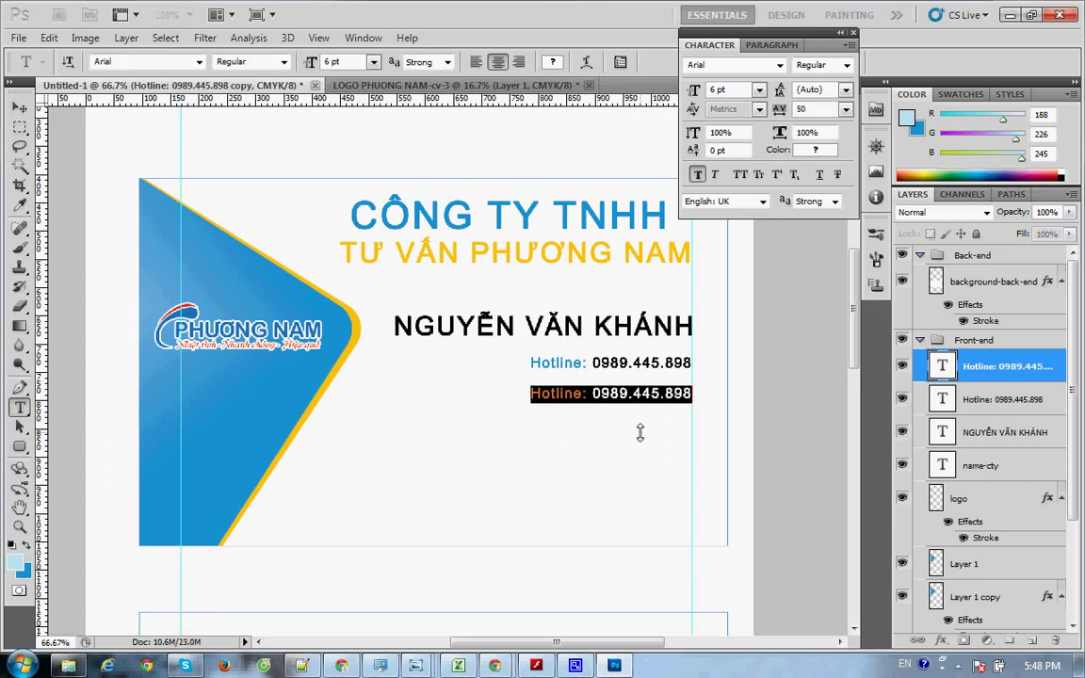
text(Email: )
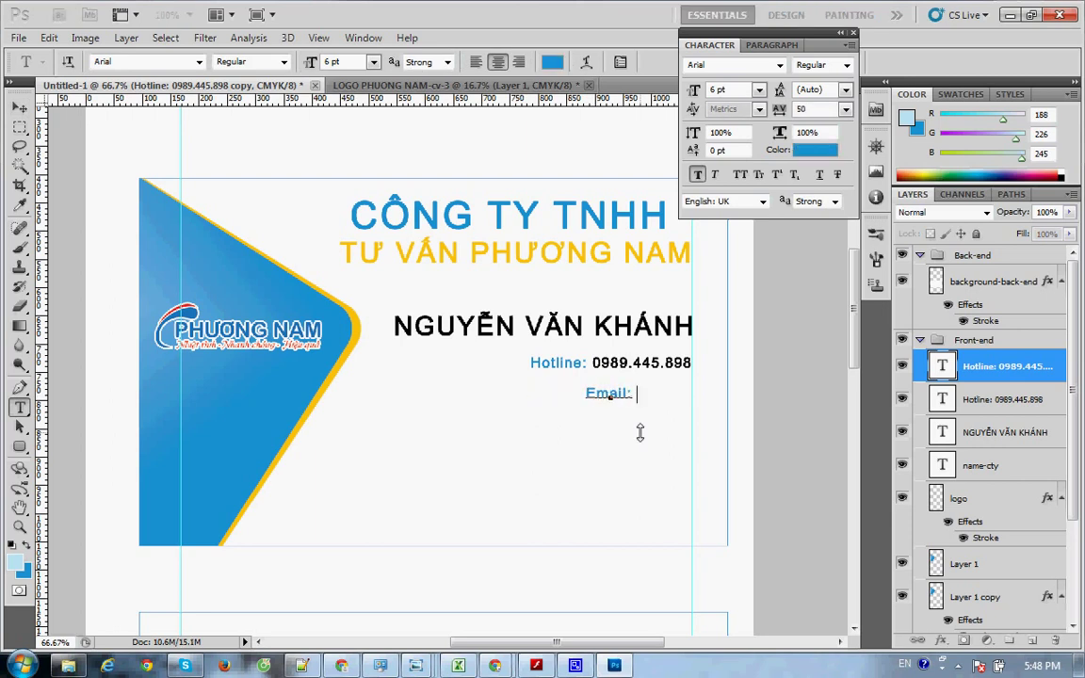
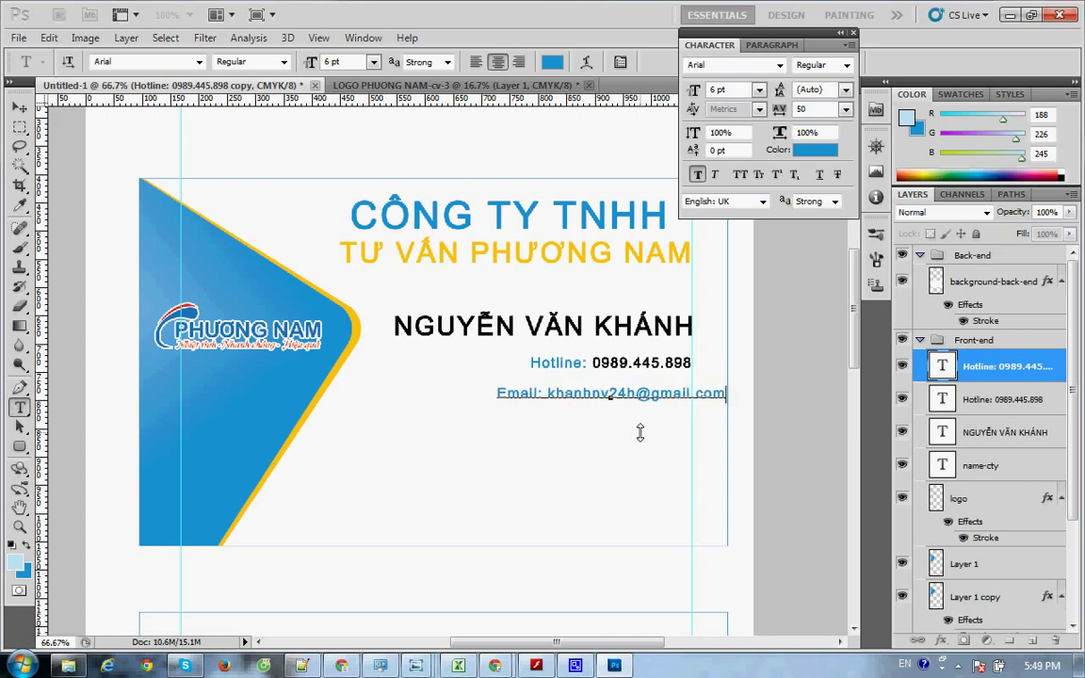
key(ctrl+Return)
key(v)
mouse_move(589, 399)
mouse_down()
mouse_move(560, 399)
mouse_move(558, 420)
mouse_up()
Replace the lower line's text with the start of the 'Add:' street address line
key(t)
click(563, 421)
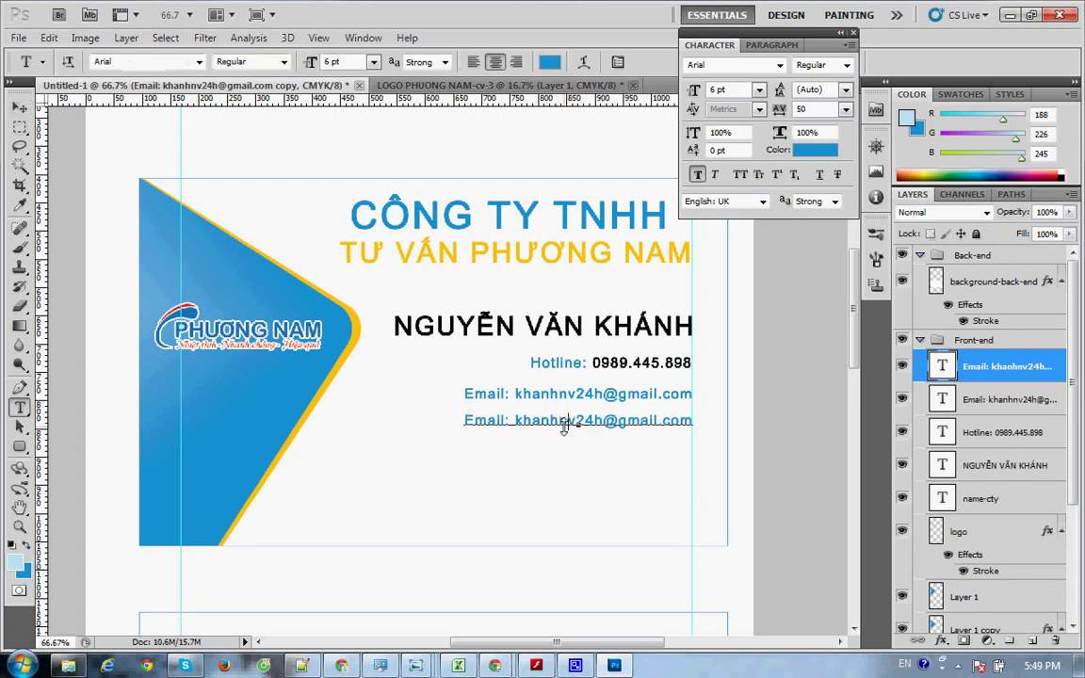
key(ctrl+a)
key(BackSpace)
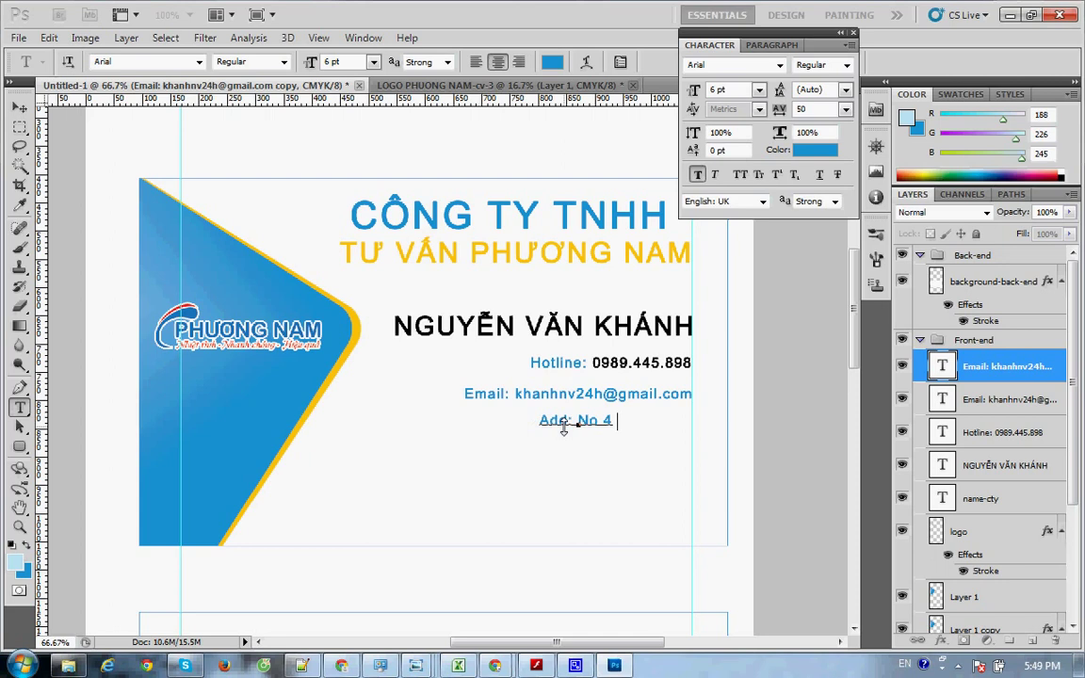
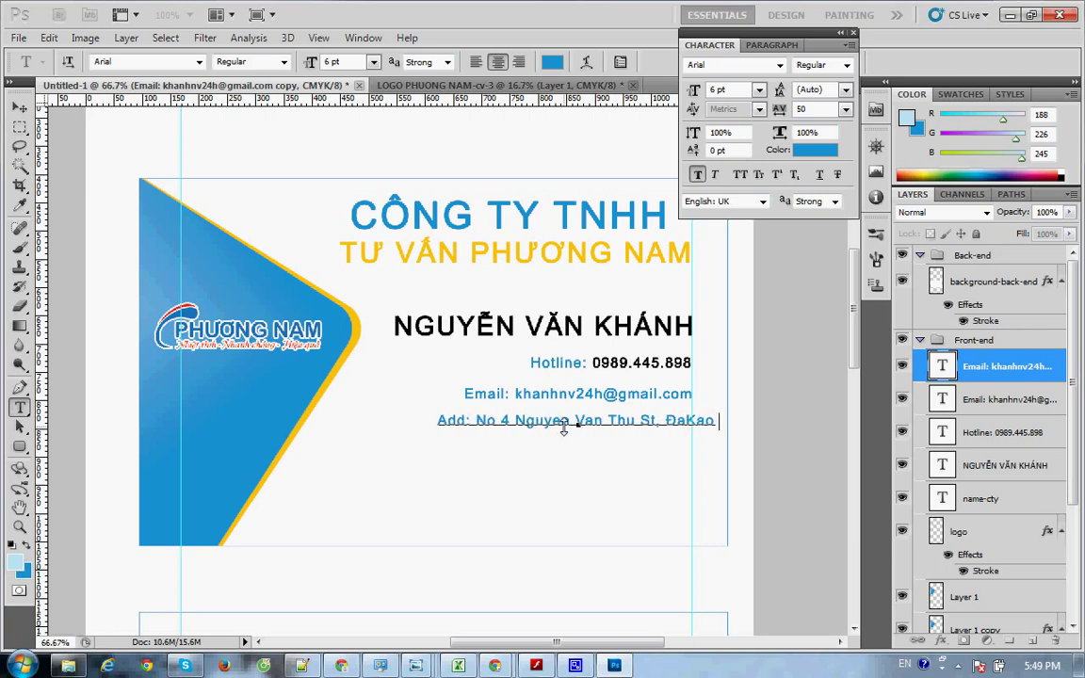
Move the address line to the card's bottom and make its text black
key(ctrl+Return)
key(v)
drag(517, 425, 432, 531)
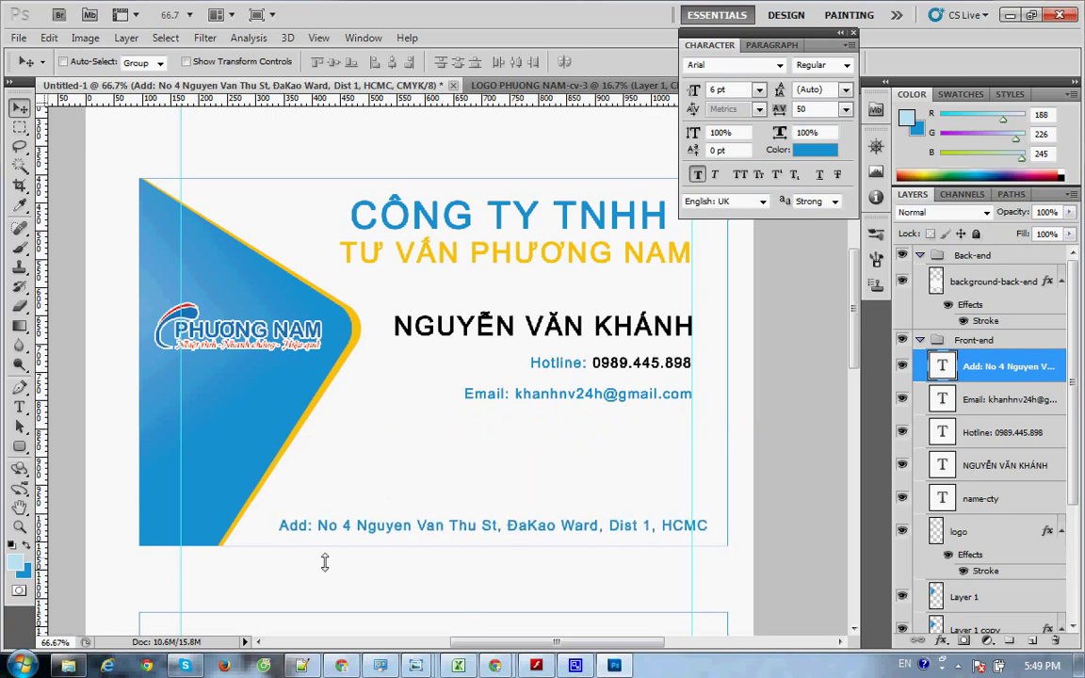
key(t)
drag(320, 527, 716, 525)
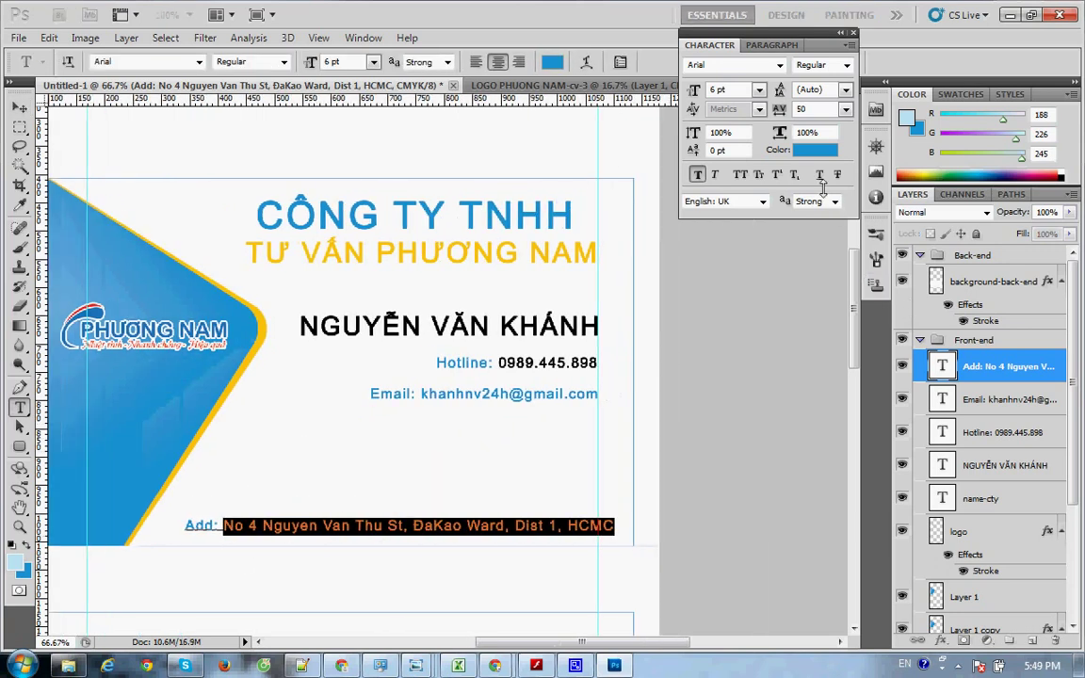
click(815, 150)
drag(652, 497, 544, 550)
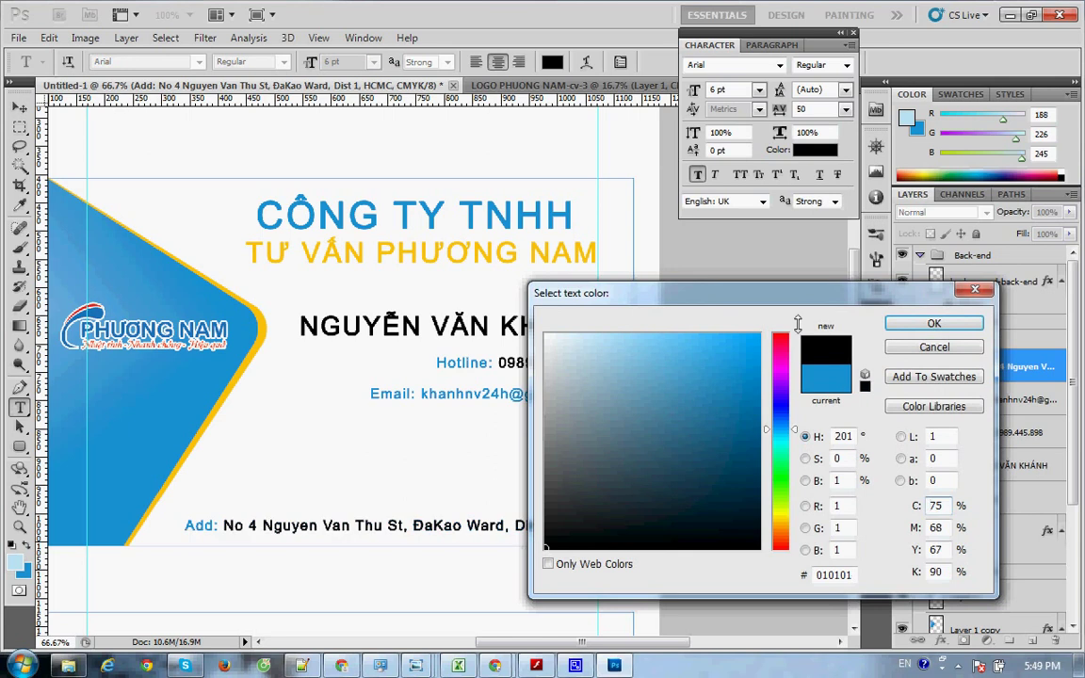
click(906, 324)
key(ctrl+Return)
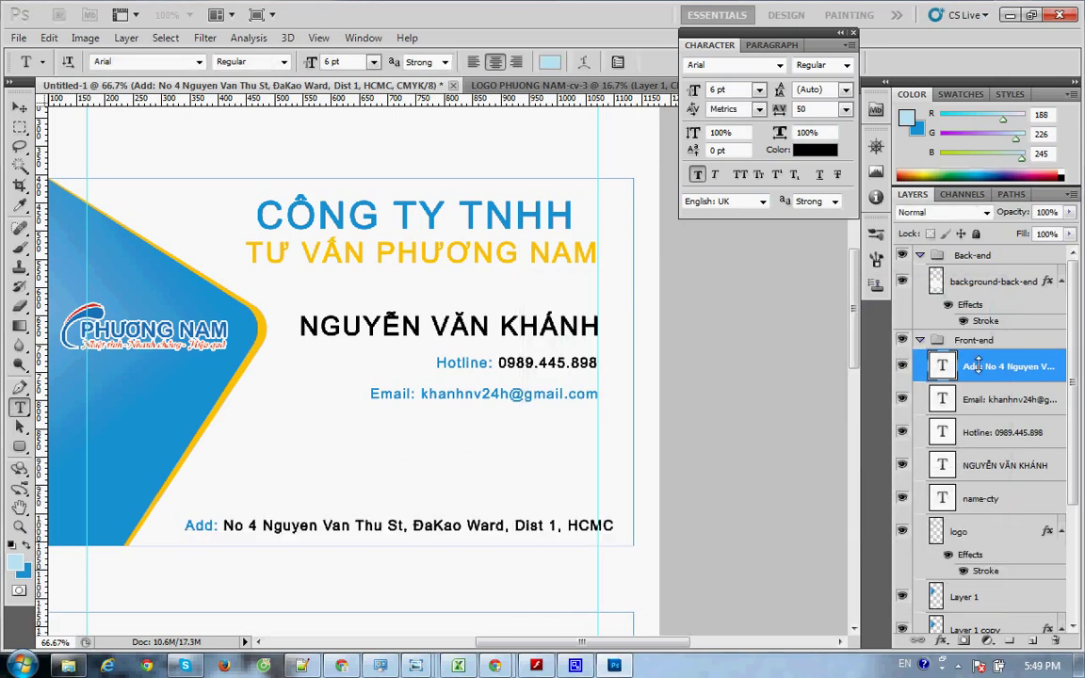
Fine-tune the address position, then move the hotline and email lines down together
key(v)
drag(553, 534, 541, 539)
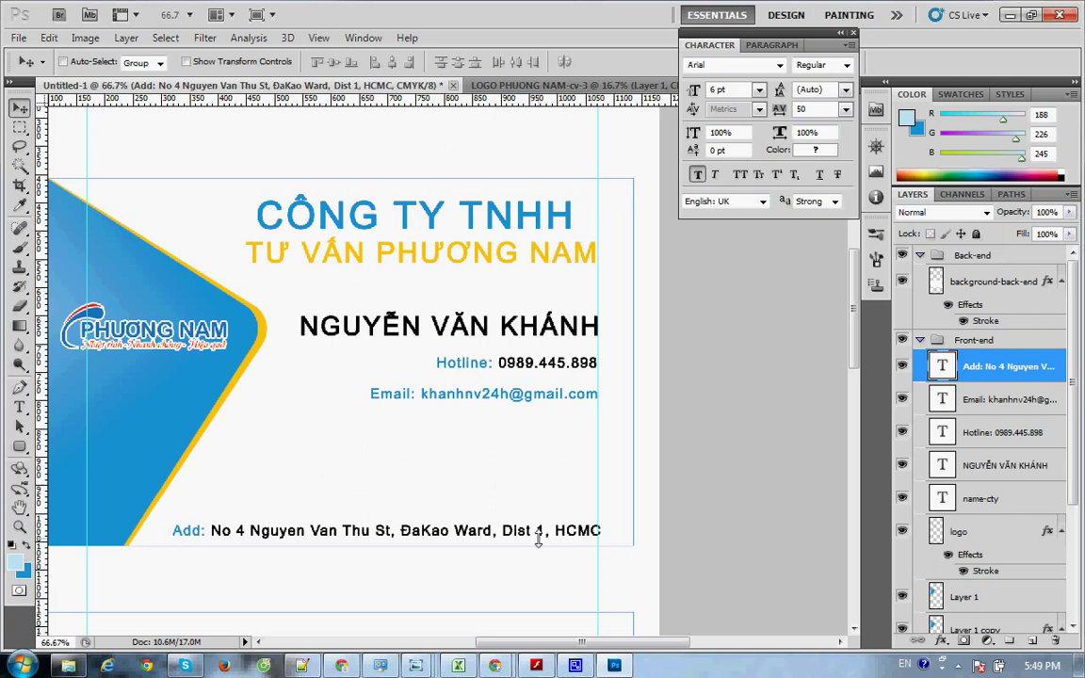
drag(541, 538, 535, 534)
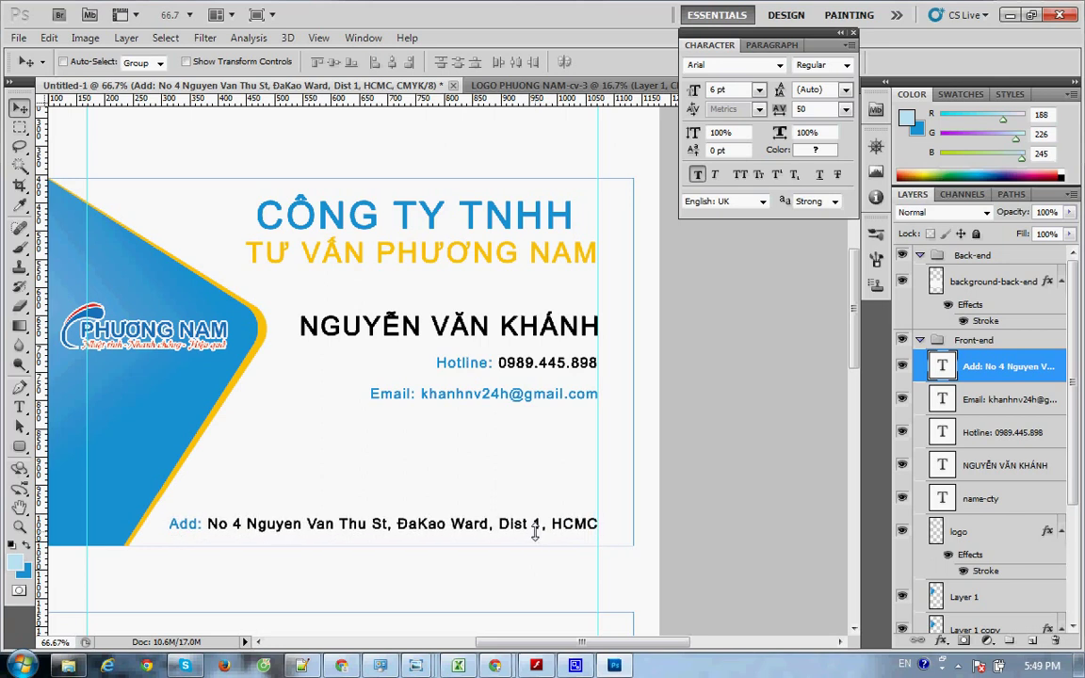
right_click(504, 398)
click(483, 397)
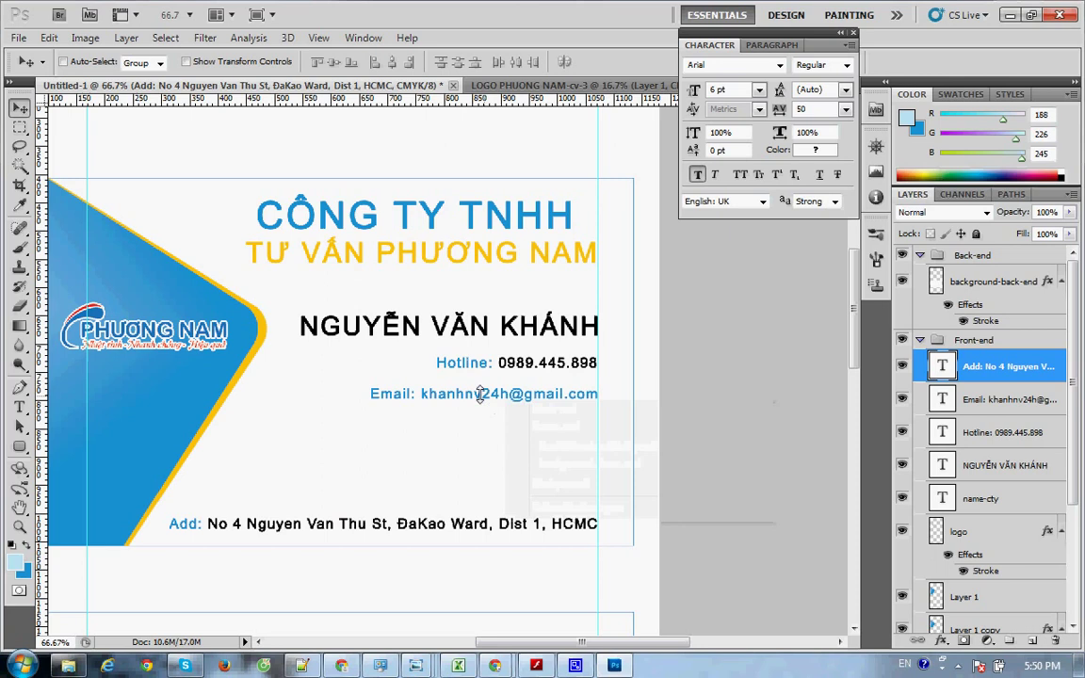
scroll(480, 395, left, 3)
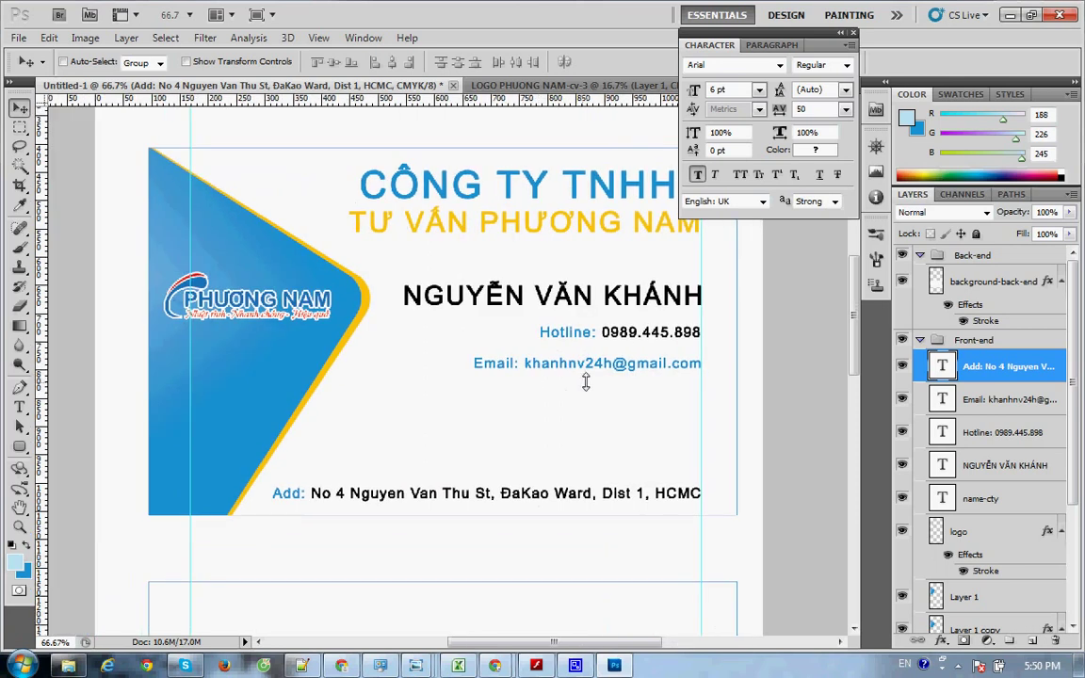
click(987, 433)
shift+click(998, 400)
drag(650, 366, 649, 457)
Recolour the email address text black
key(t)
drag(525, 454, 561, 454)
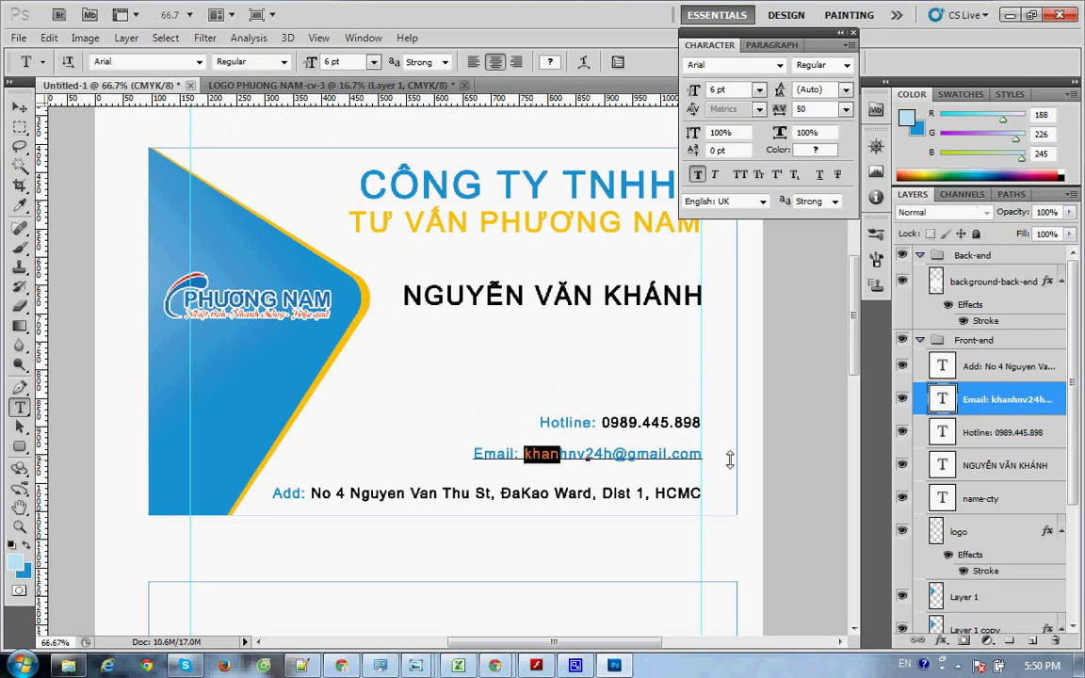
shift+click(730, 459)
click(552, 61)
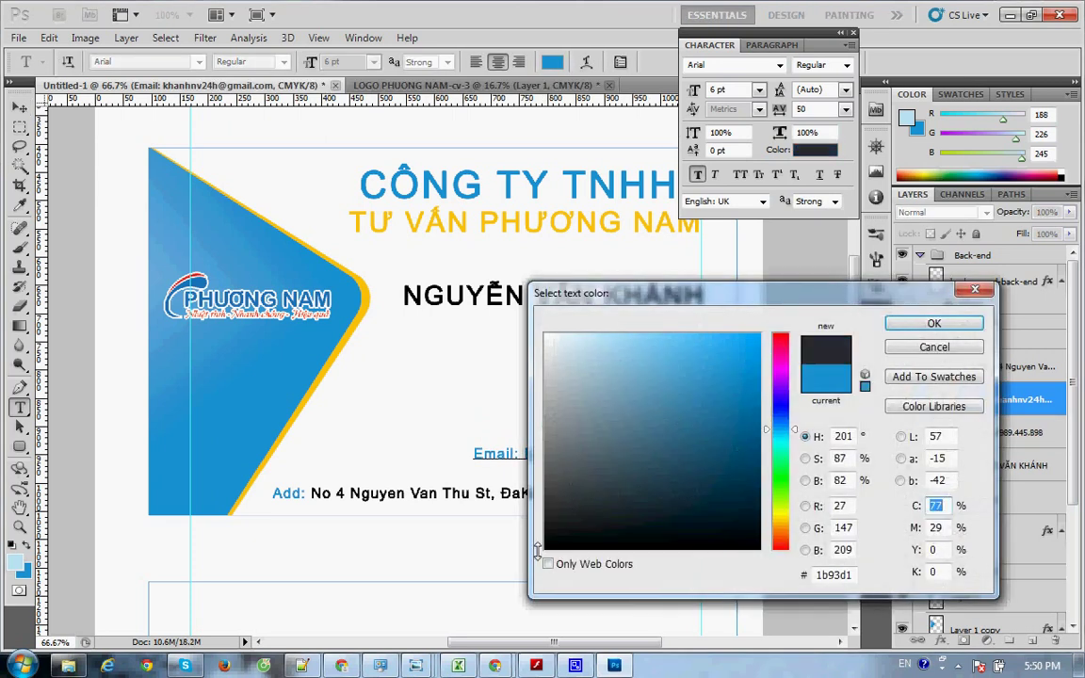
click(933, 323)
click(975, 400)
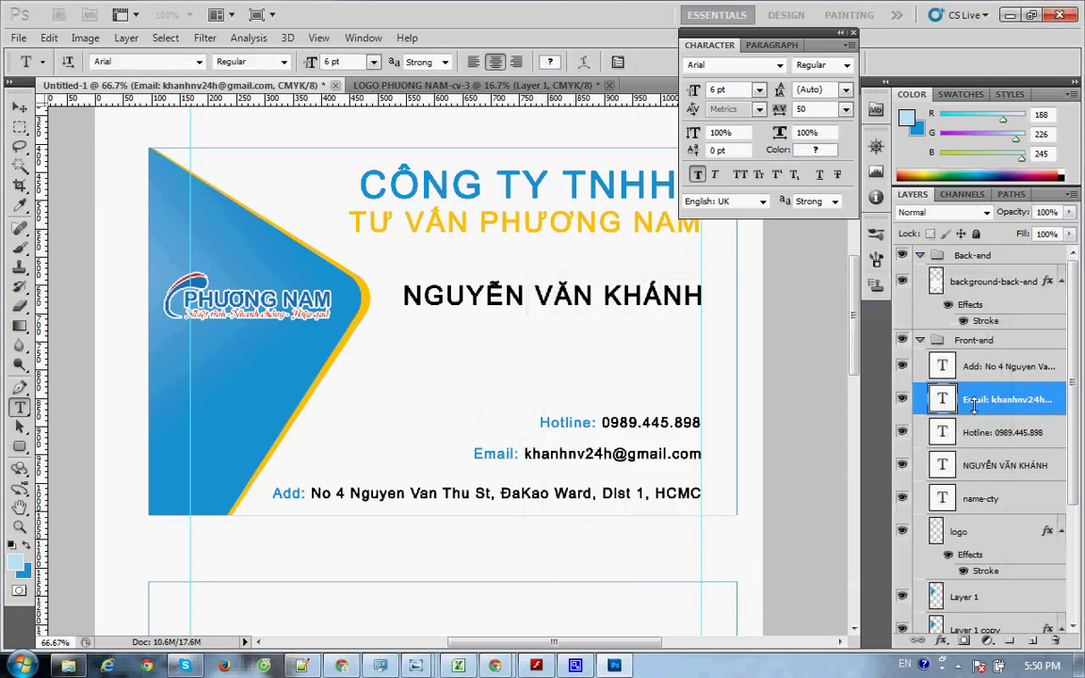
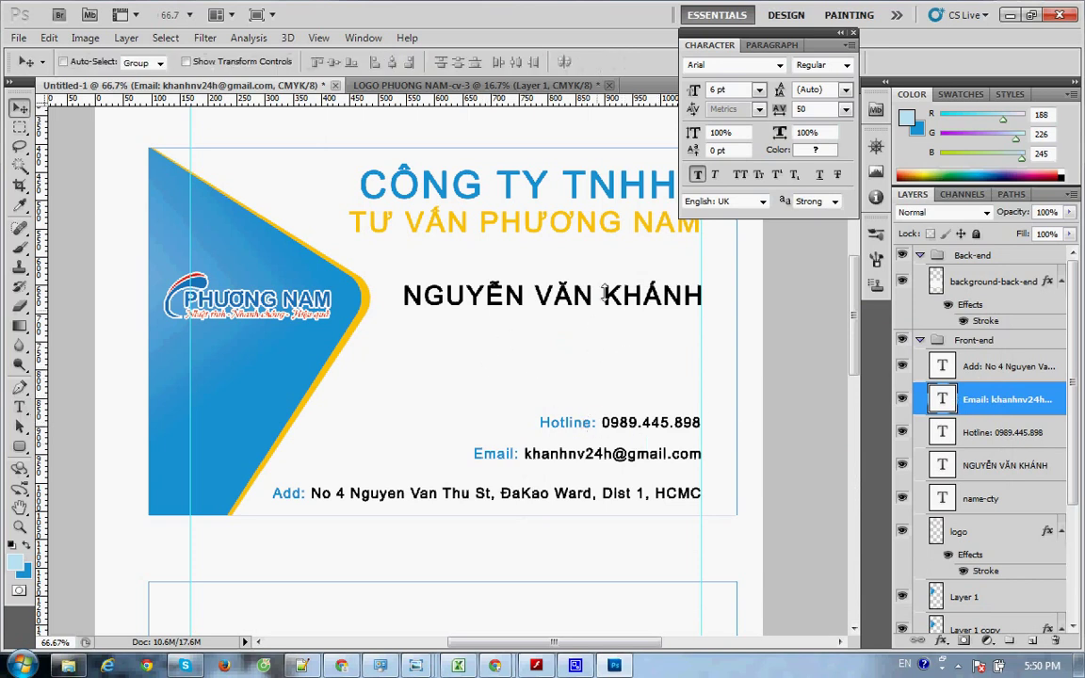
Replace the cardholder's name line with the same name in unaccented capitals and commit it
triple_click(571, 300)
text(nguyê)
key(BackSpace)
key(BackSpace)
key(BackSpace)
key(BackSpace)
key(BackSpace)
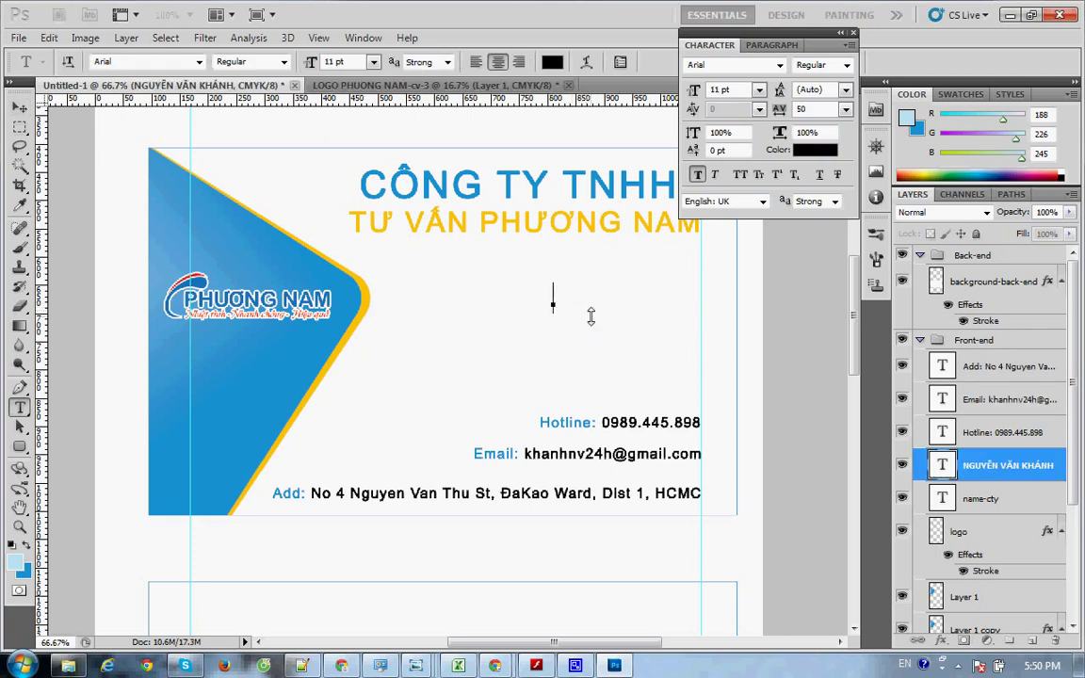
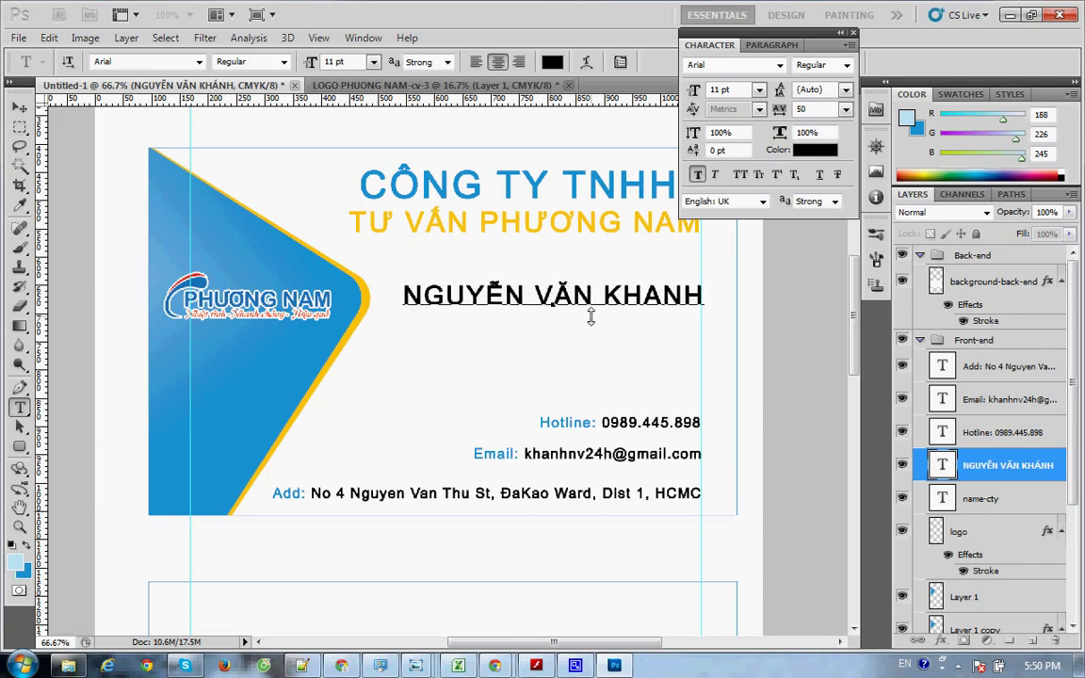
key(ctrl+a)
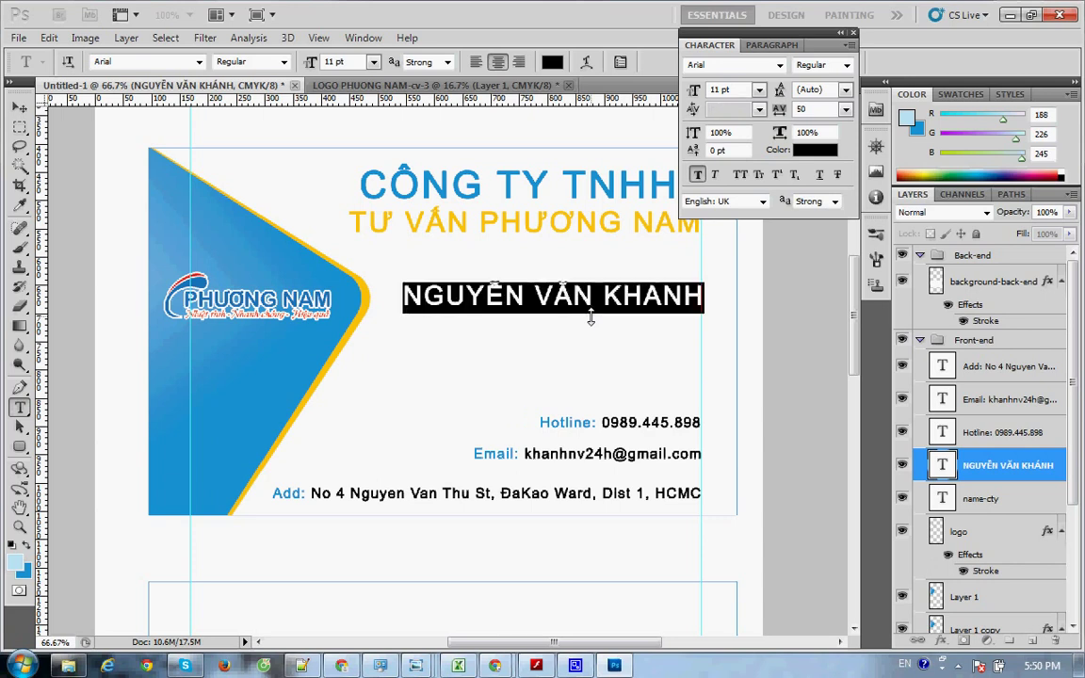
text(nguyễ)
key(BackSpace)
key(BackSpace)
key(BackSpace)
key(BackSpace)
key(BackSpace)
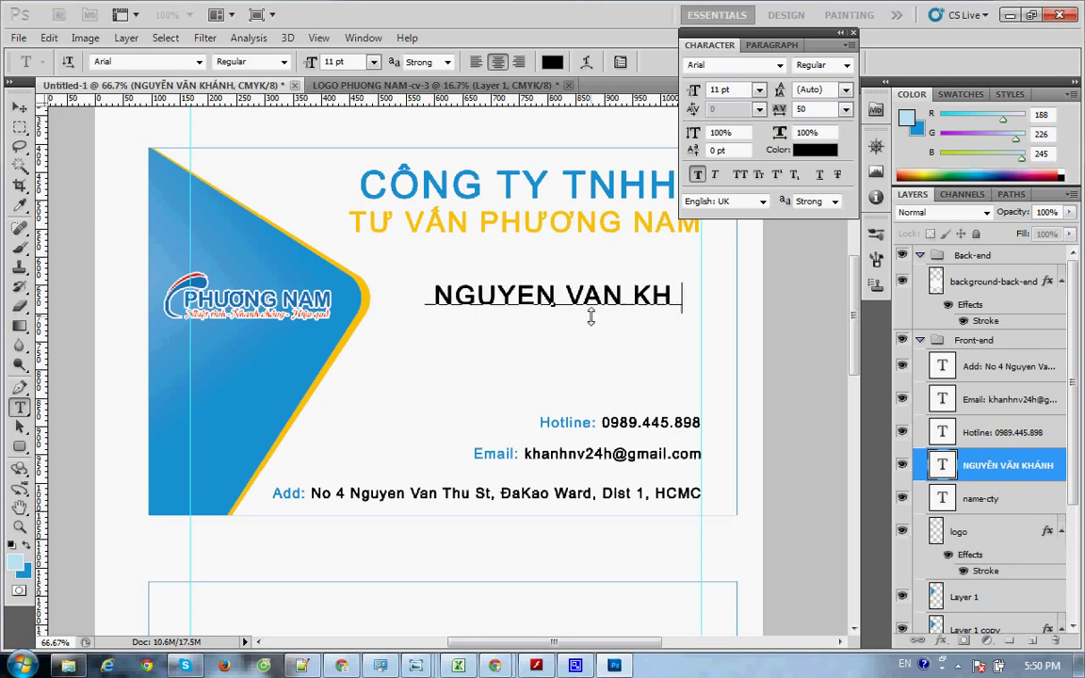
click(992, 478)
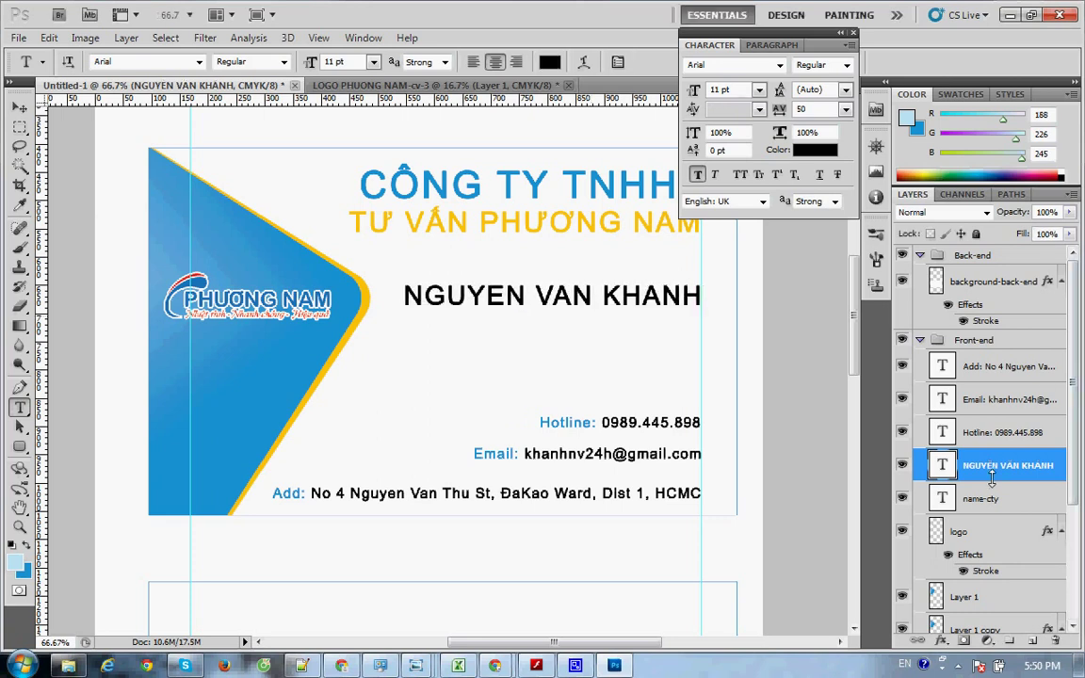
Duplicate the name line just below it and retype the copy as 'DESIGN MANAGER'
key(v)
drag(587, 307, 586, 346)
key(t)
click(584, 339)
key(ctrl+a)
text(MA)
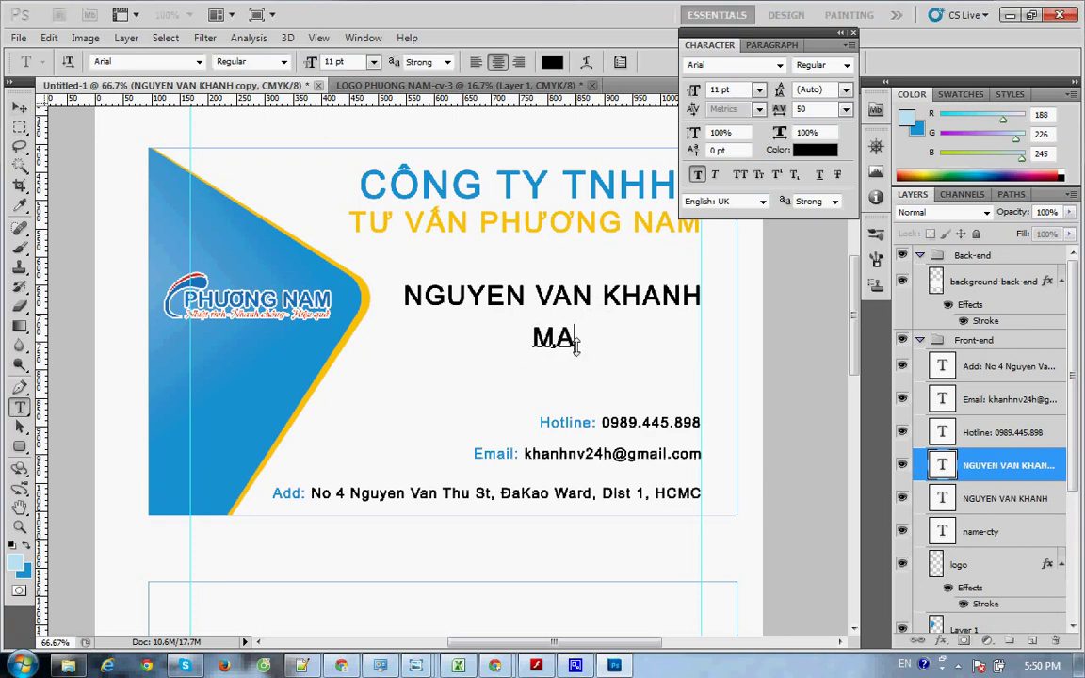
text(anj)
key(BackSpace)
key(BackSpace)
text(ANAGER DE)
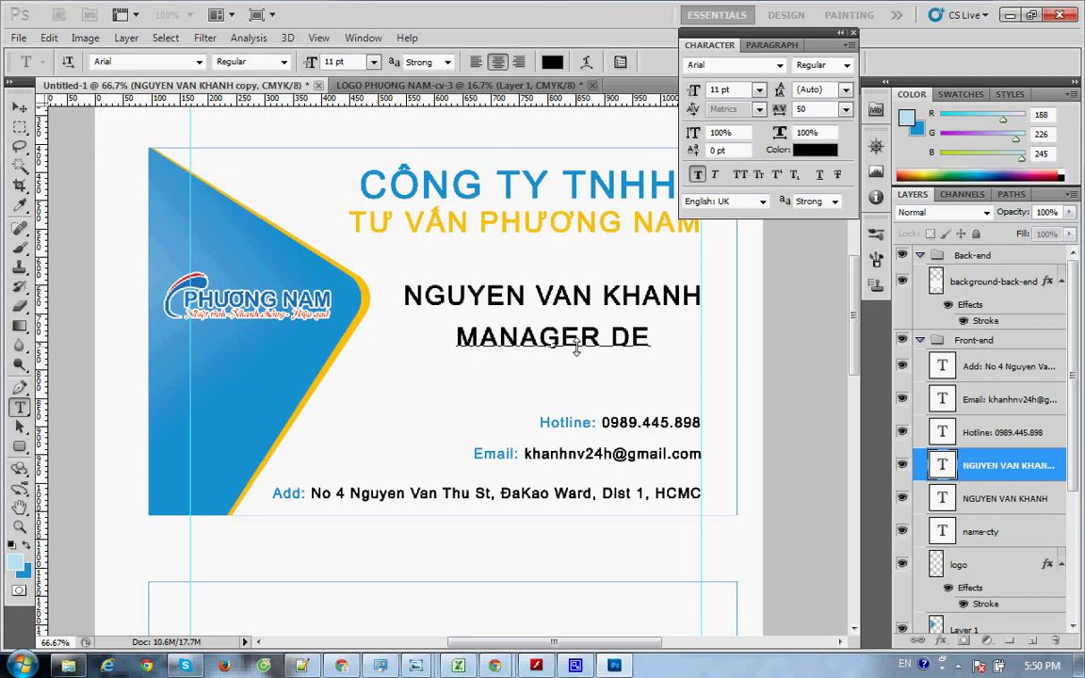
key(BackSpace)
key(BackSpace)
key(BackSpace)
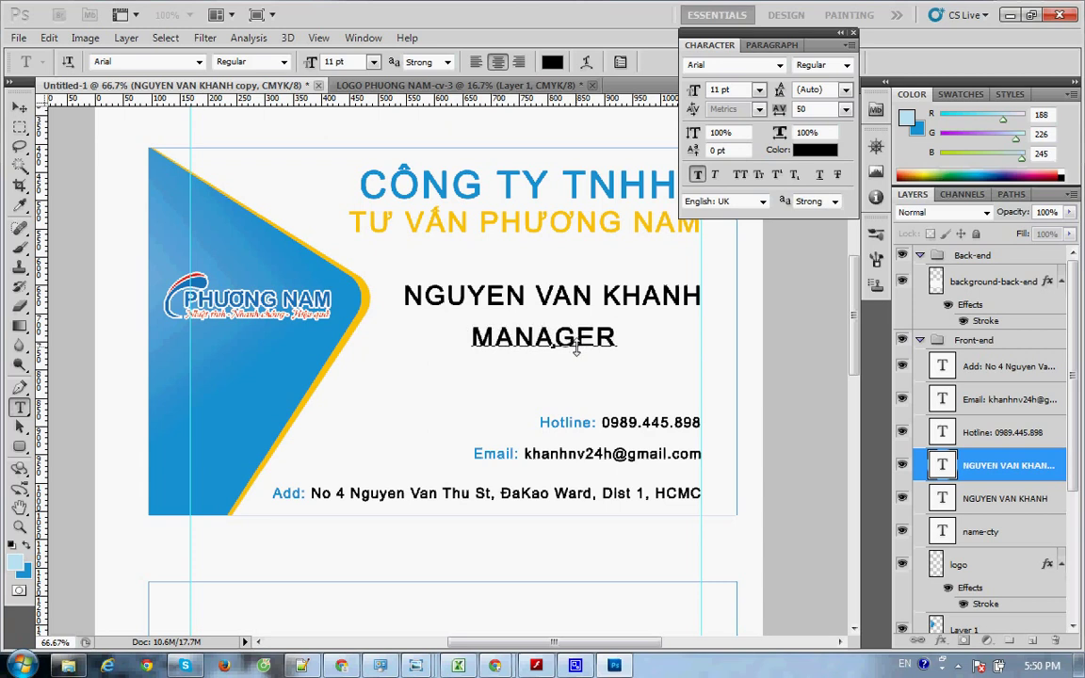
key(Home)
text(DESIN)
key(BackSpace)
text(G)
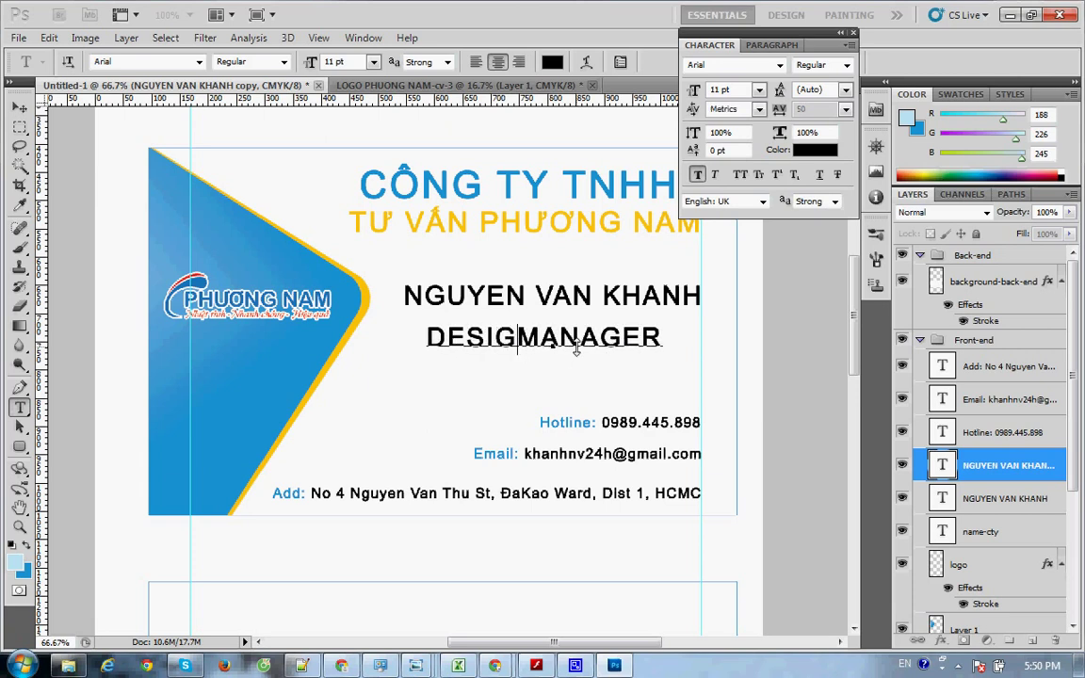
text(N)
key(ctrl+Return)
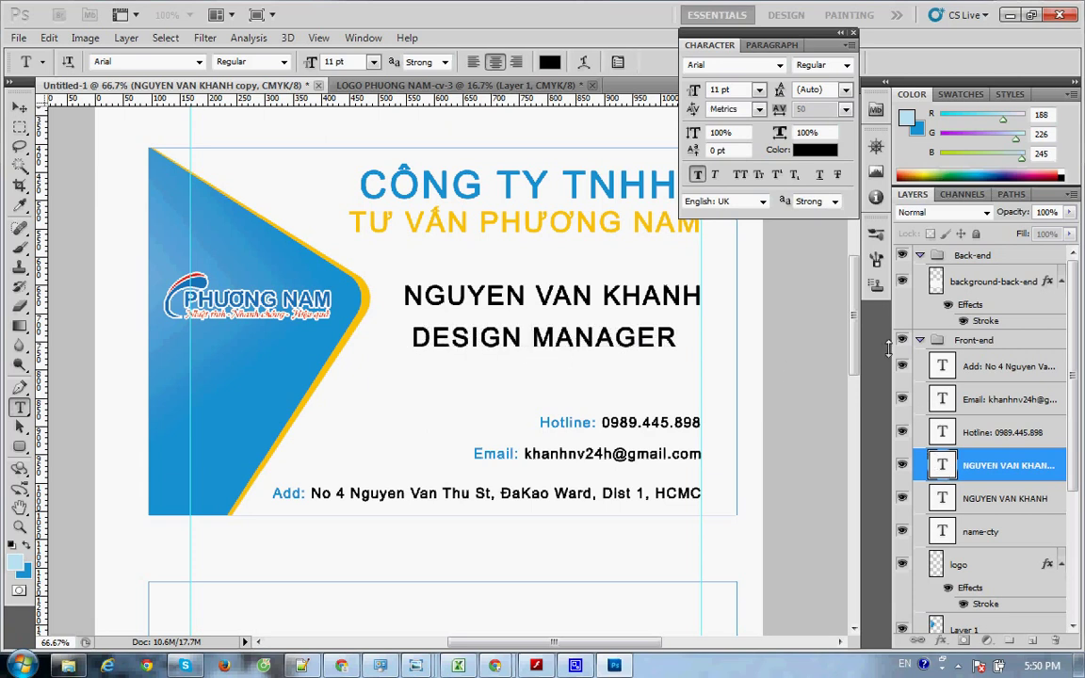
Make the job title 8 pt, right-aligned under the name, in the card's blue
double_click(718, 90)
text(8)
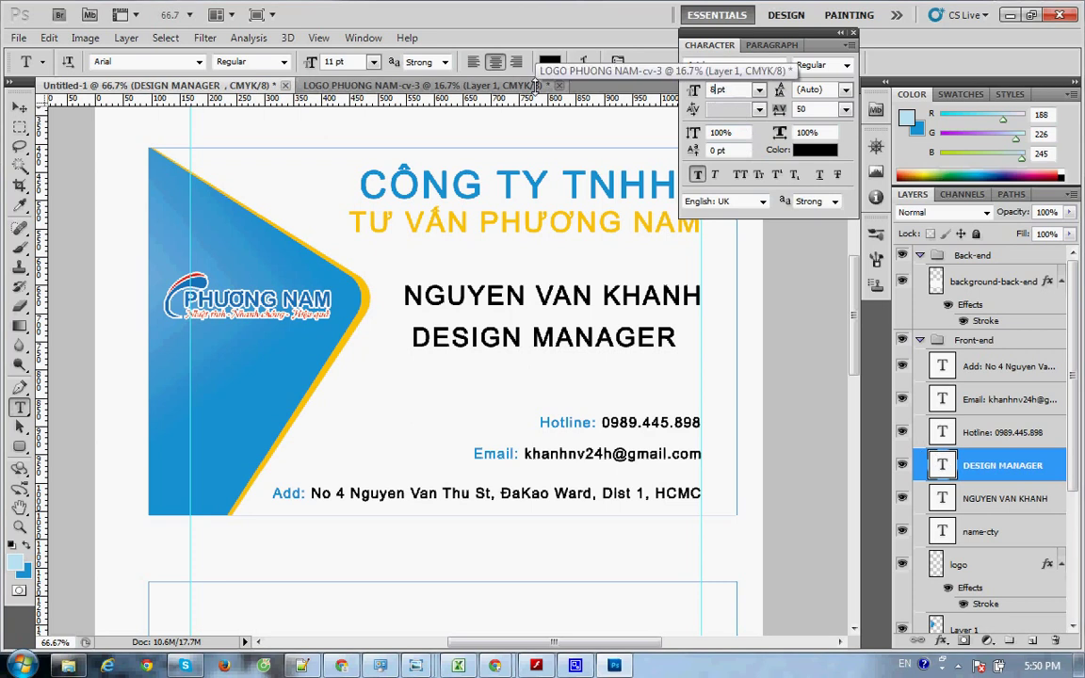
key(Return)
click(19, 106)
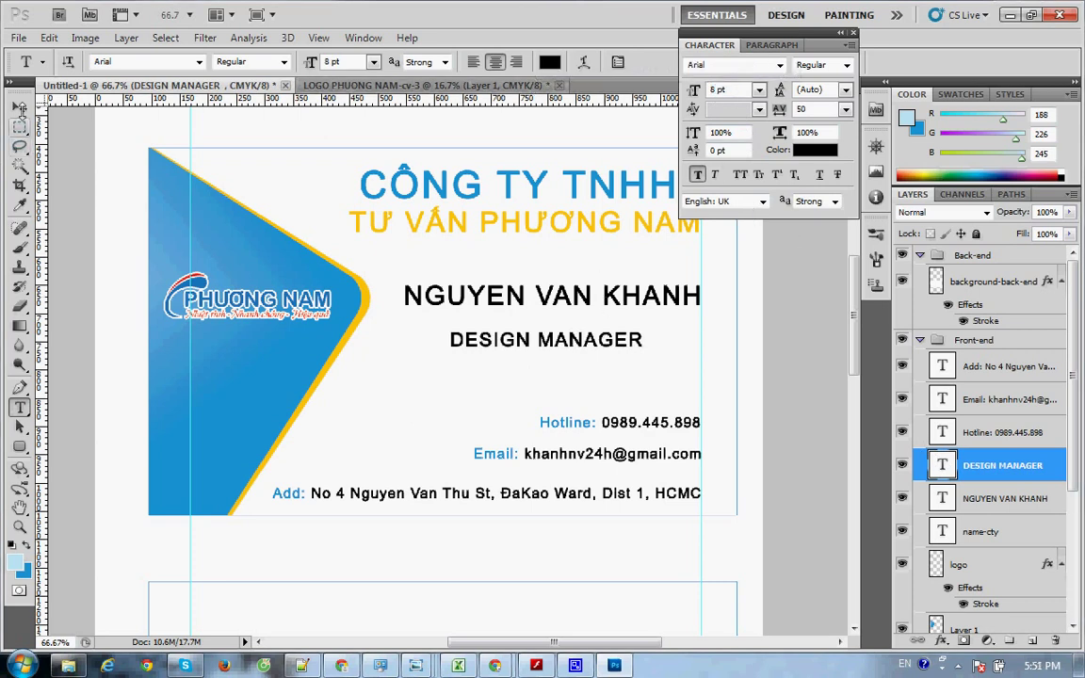
drag(525, 351, 548, 342)
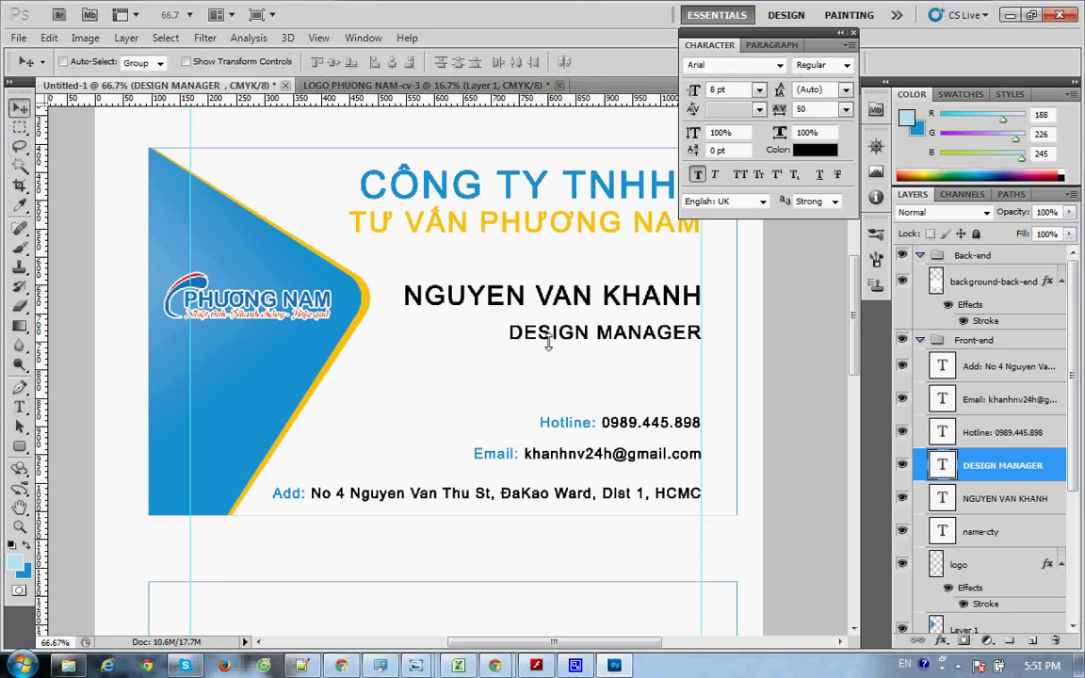
click(815, 150)
click(226, 405)
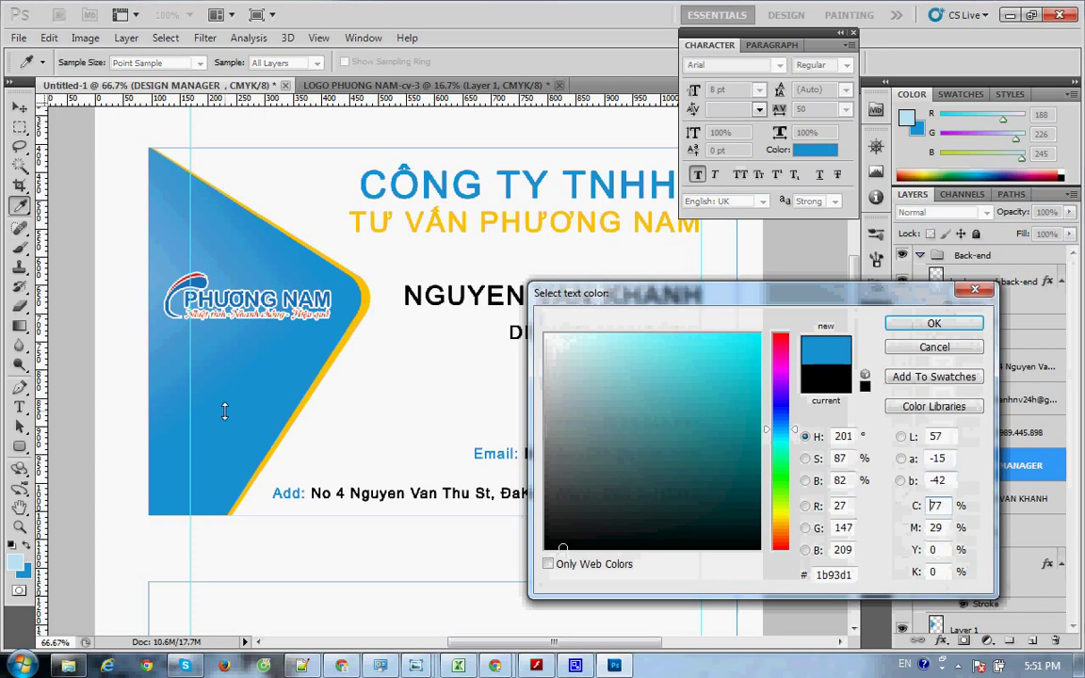
click(934, 323)
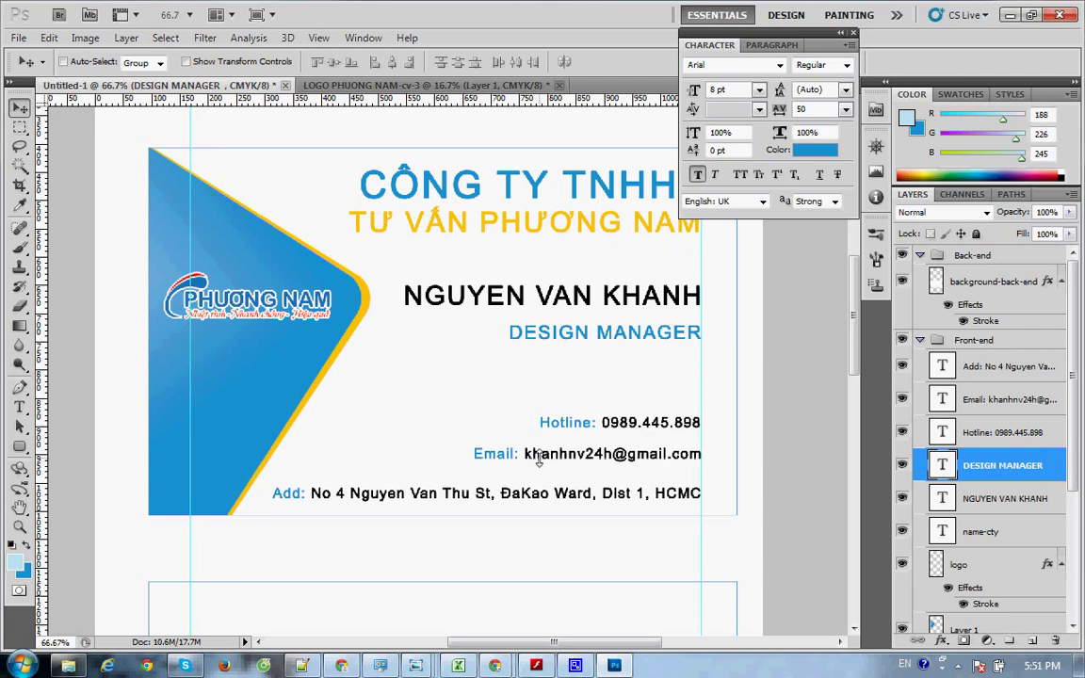
Move the Email line up toward Hotline and place a duplicate of it below
right_click(539, 458)
click(584, 505)
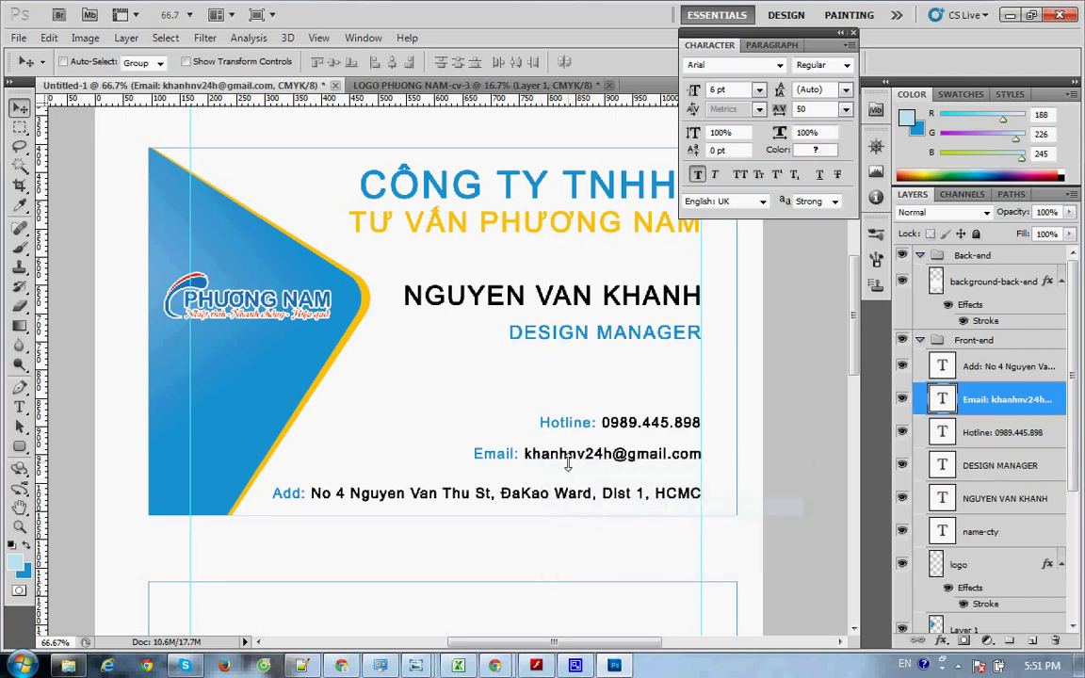
drag(568, 461, 572, 449)
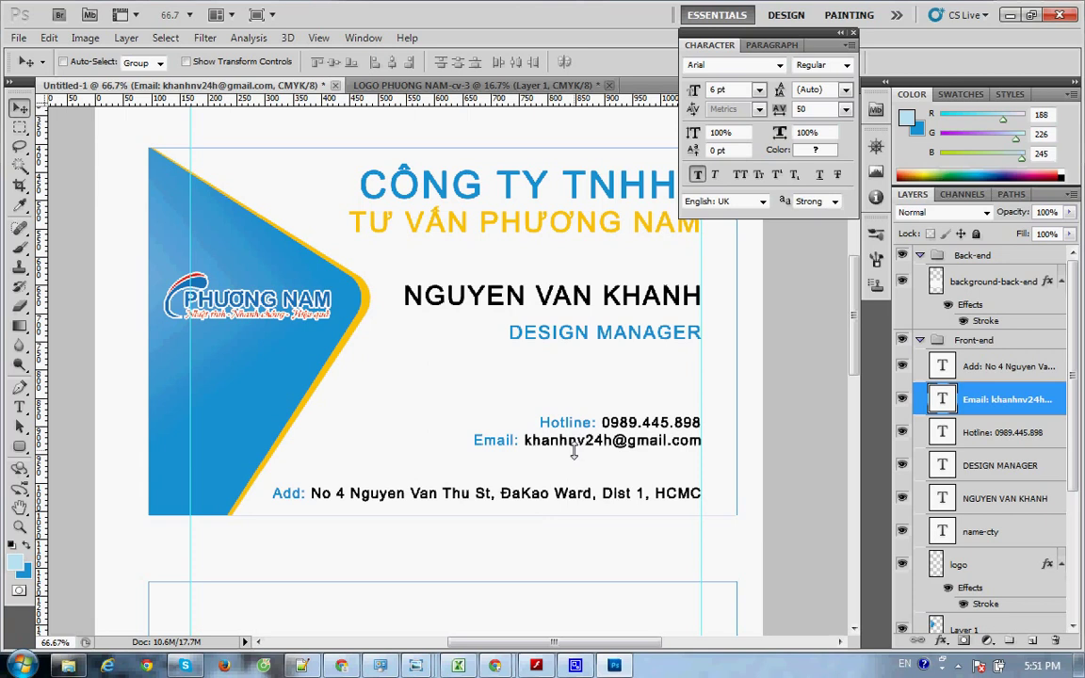
key(ctrl+j)
drag(574, 452, 572, 471)
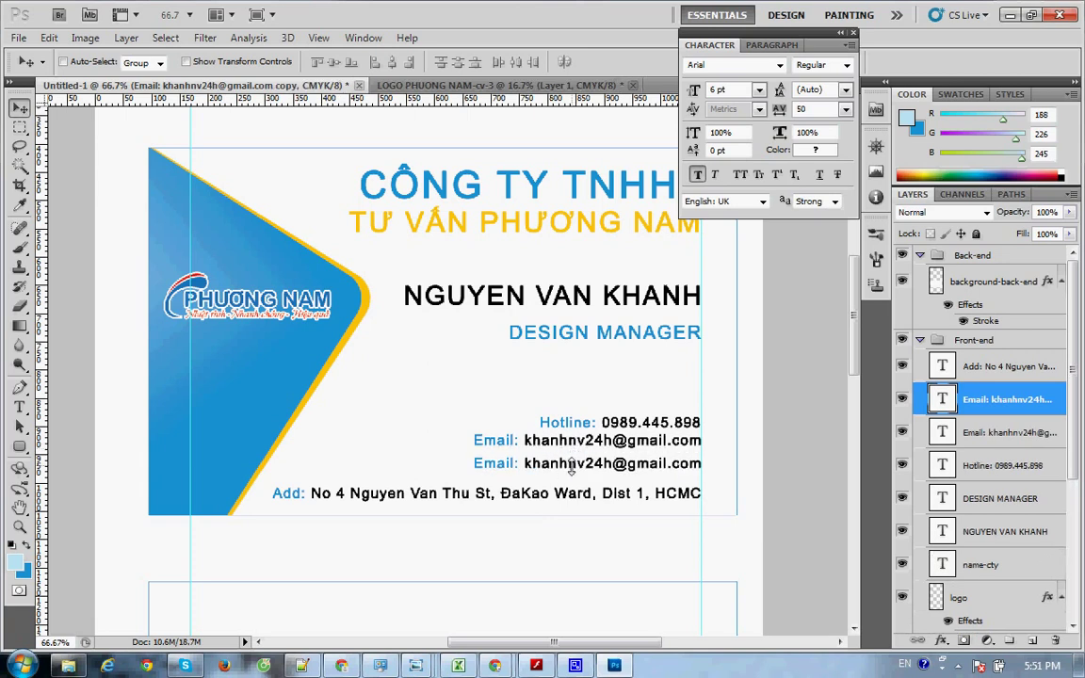
double_click(571, 464)
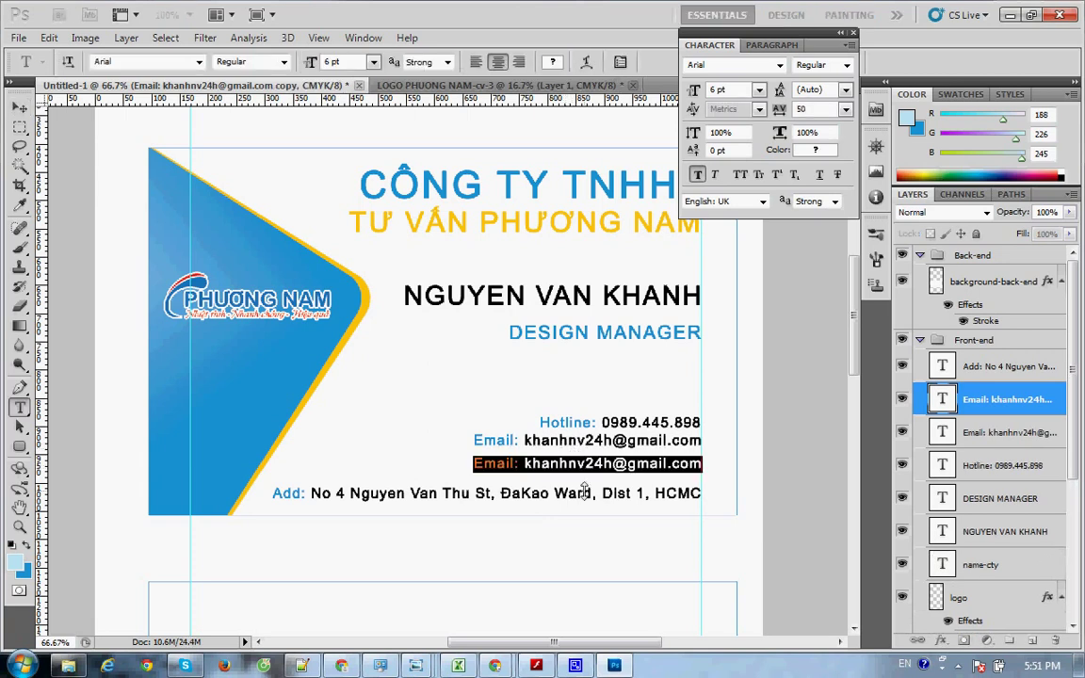
text(w)
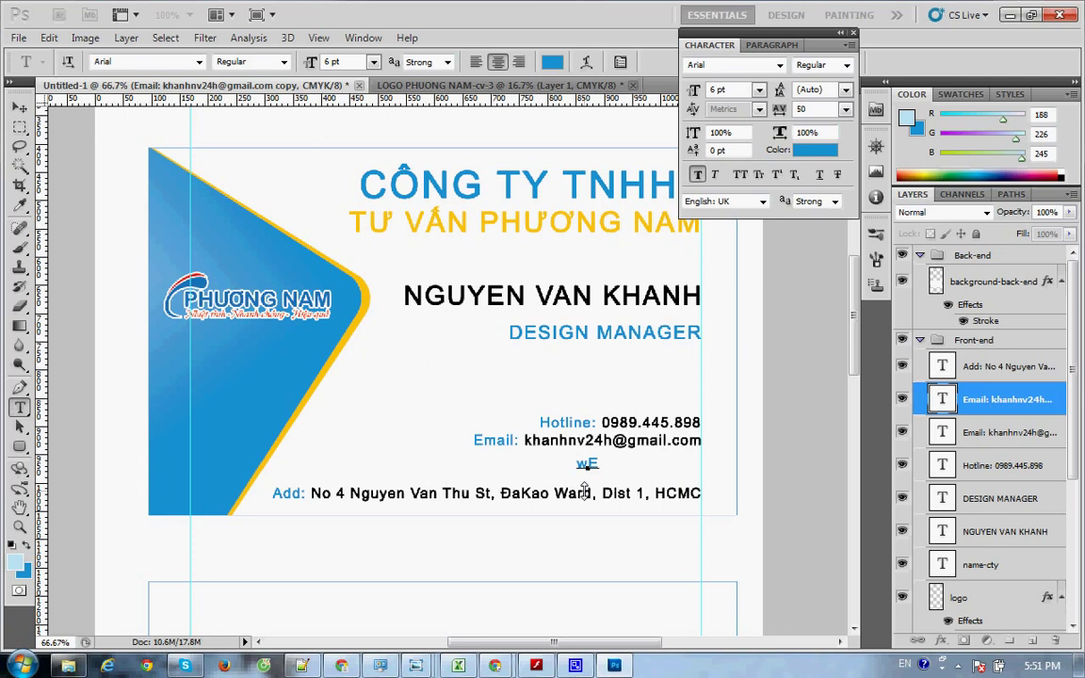
text(ebsite: http://)
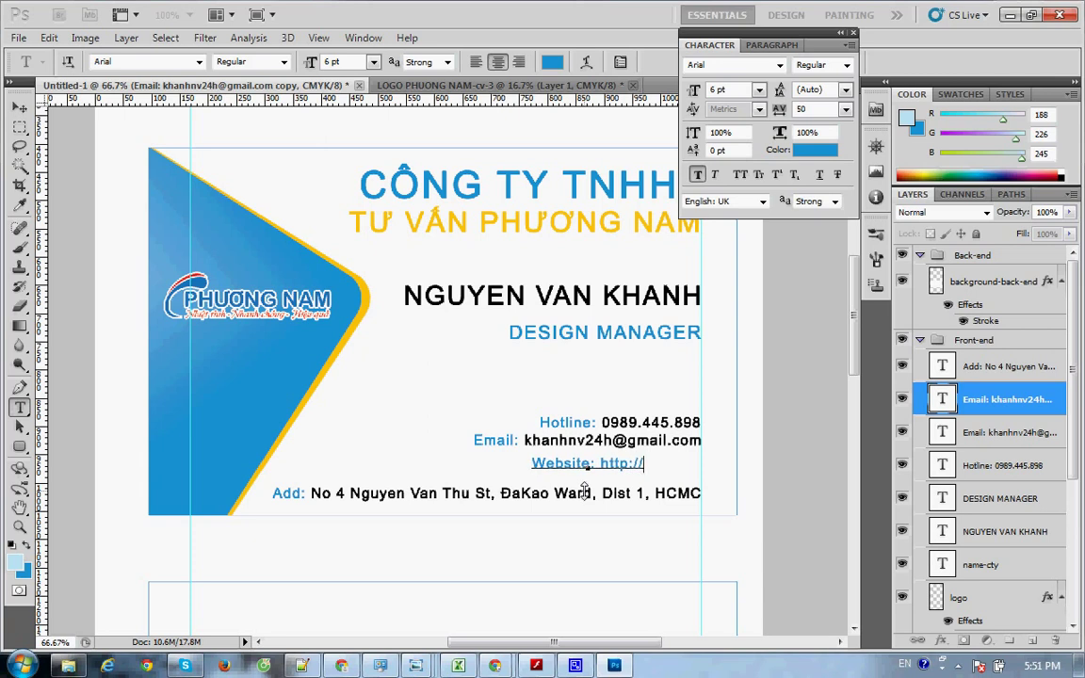
text(tuvanthanhlap)
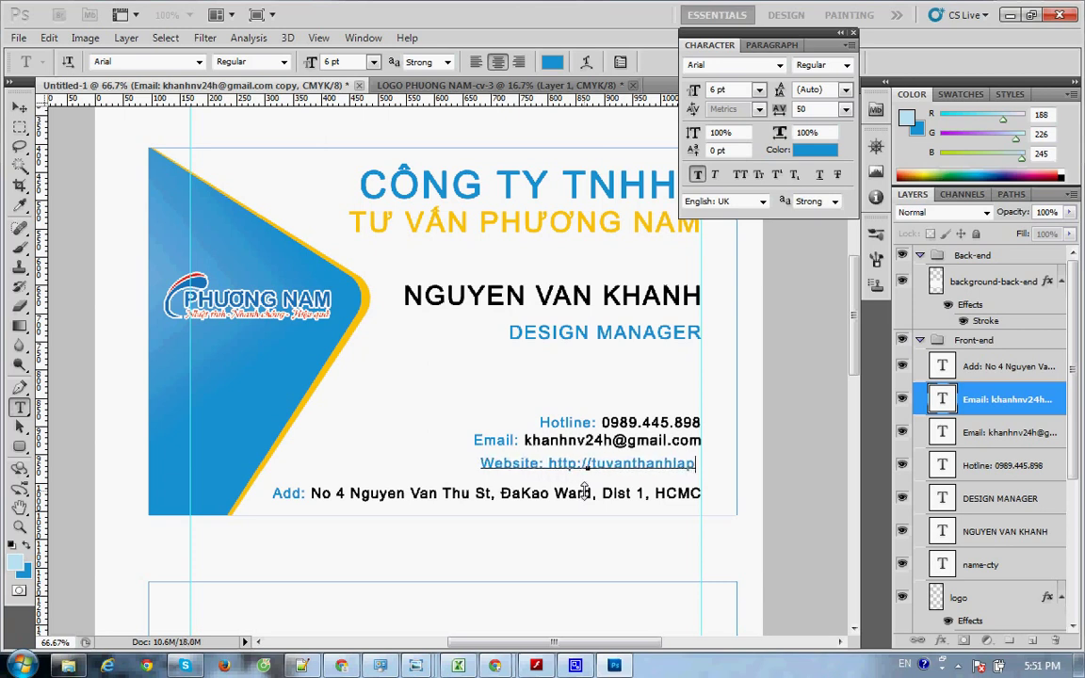
key(shift+Left)
key(shift+Left)
key(shift+Left)
key(shift+Left)
key(shift+Left)
key(shift+Left)
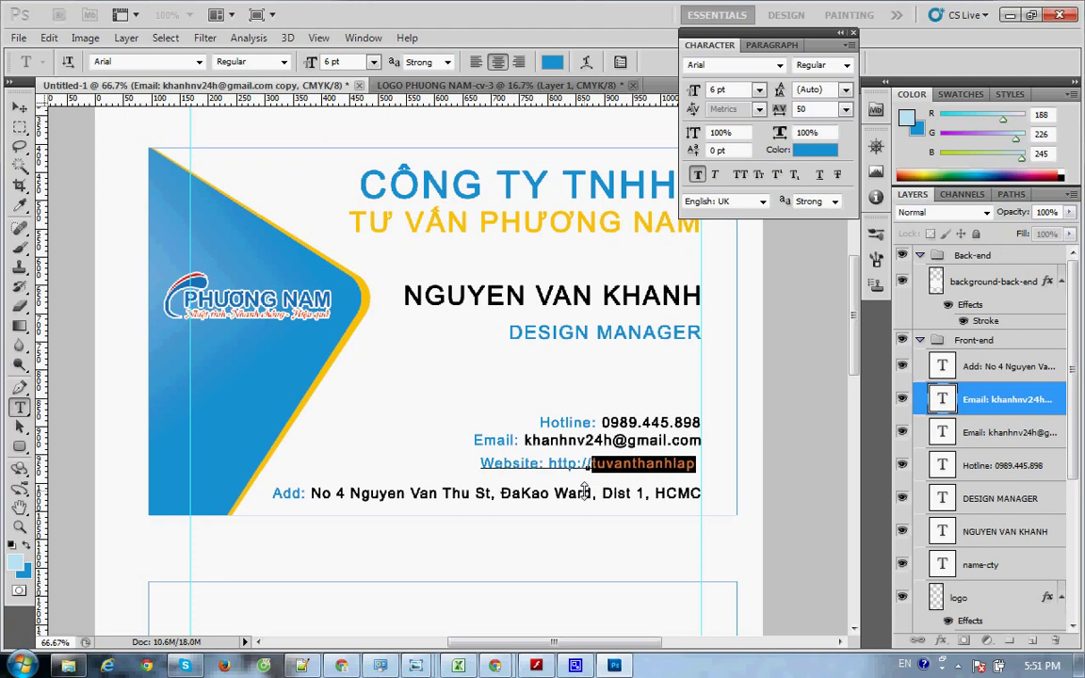
text(dichv)
text(247.com)
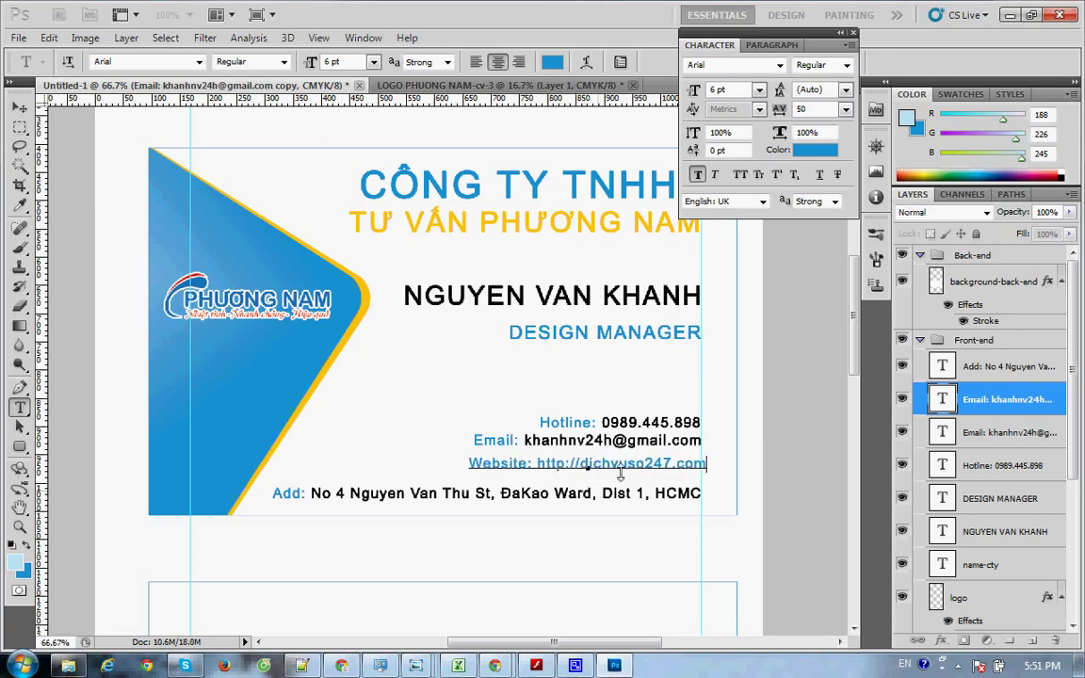
Colour the URL part of the Website line black and zoom to 100%
drag(537, 463, 707, 463)
click(818, 151)
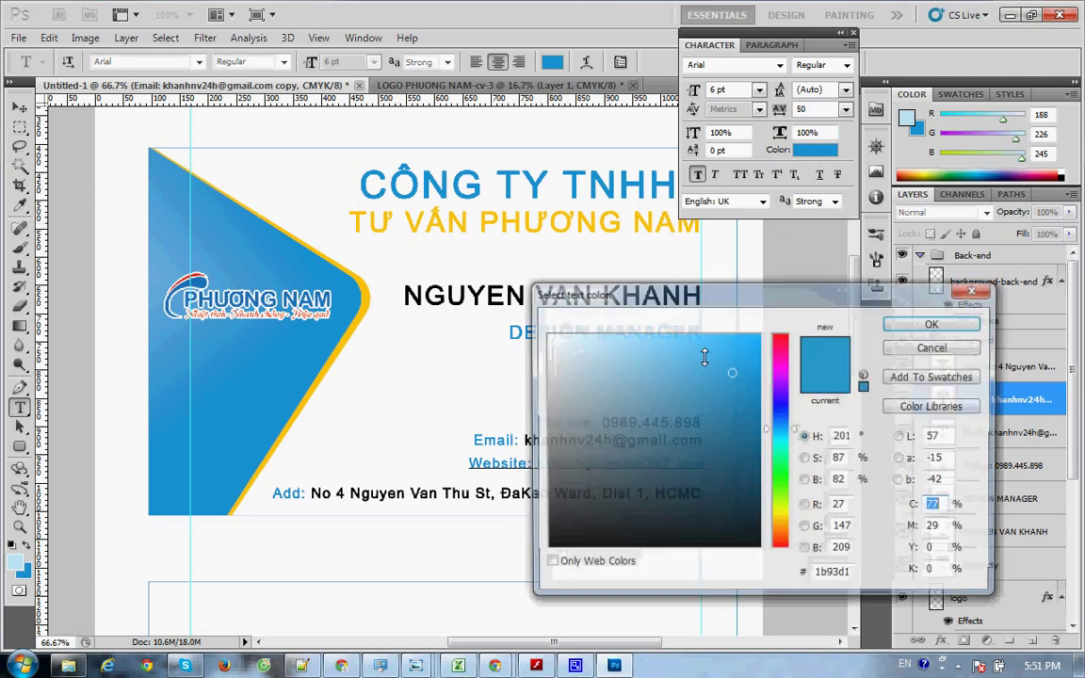
drag(591, 520, 547, 548)
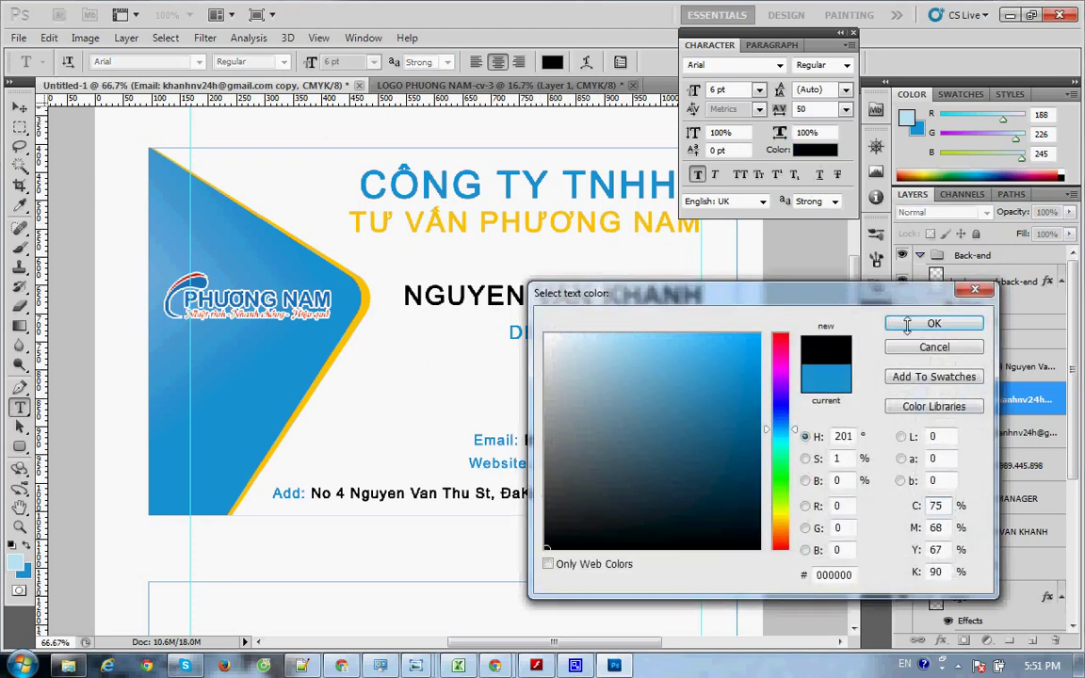
click(933, 323)
key(ctrl+Return)
key(v)
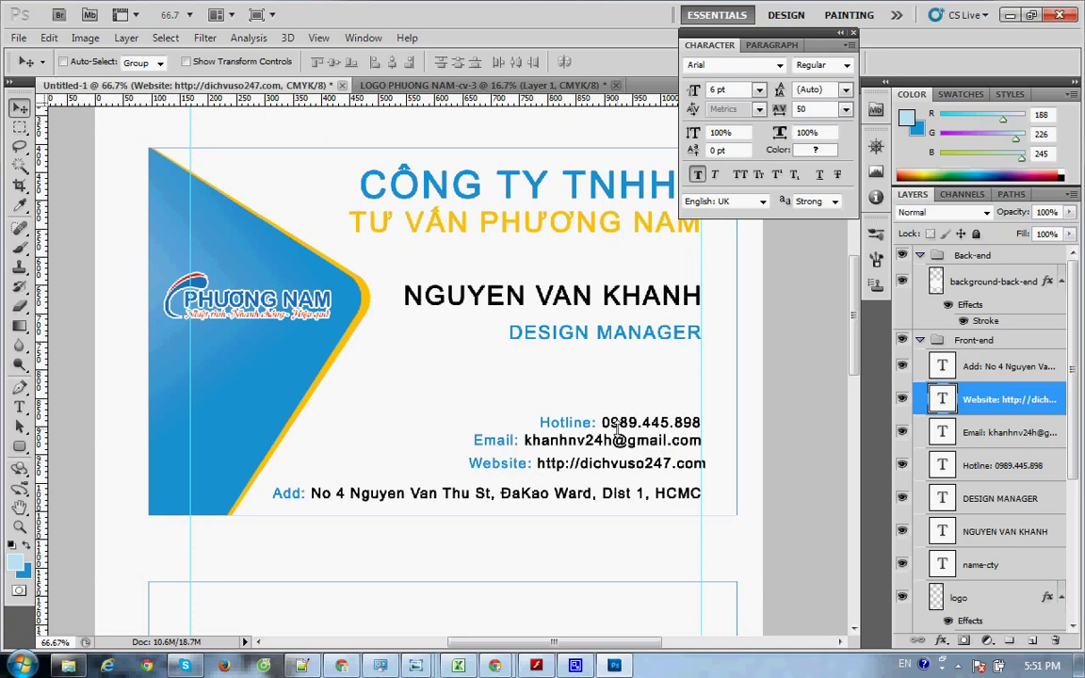
key(ctrl+plus)
Align the name and contact text layers on their right edges and move the guide to match
drag(624, 369, 492, 308)
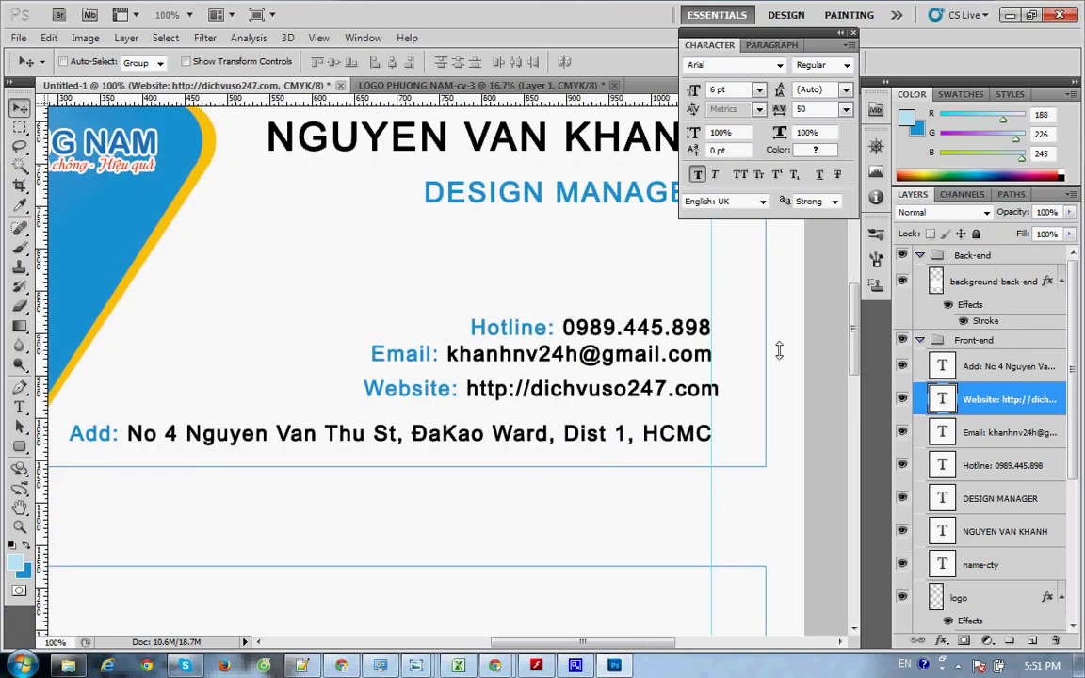
click(981, 370)
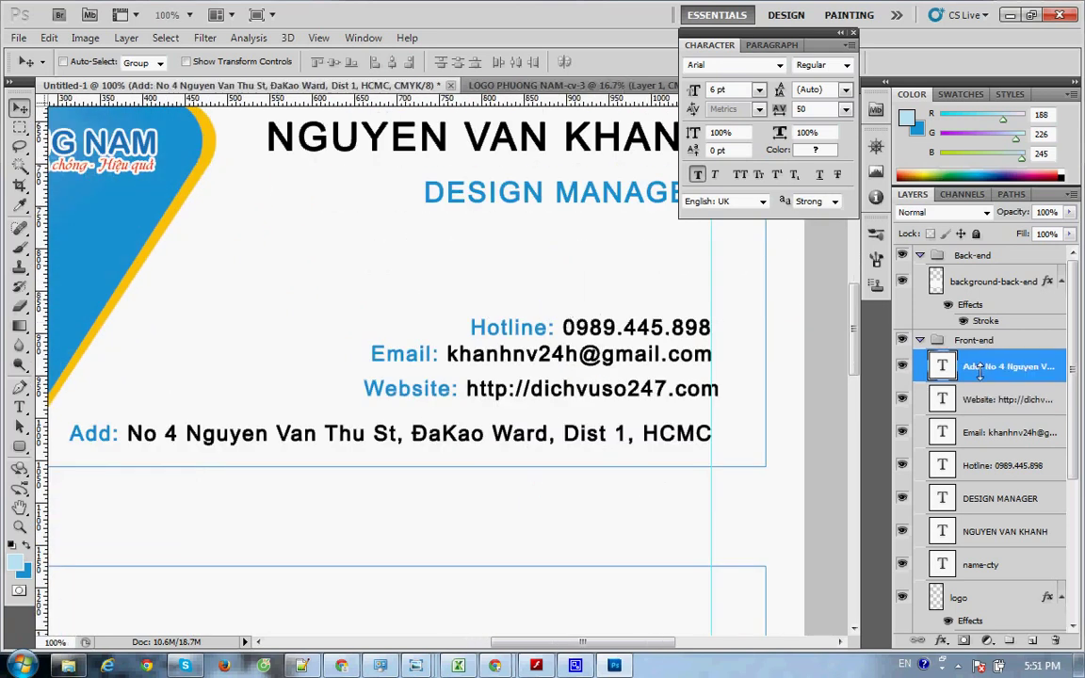
shift+click(986, 528)
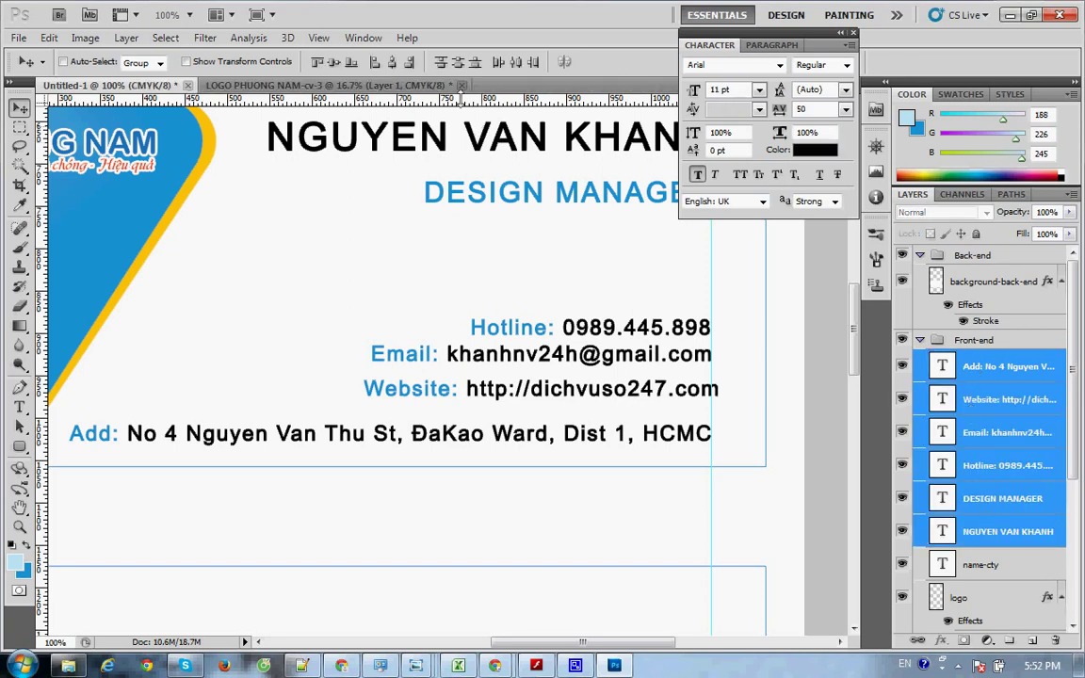
click(408, 61)
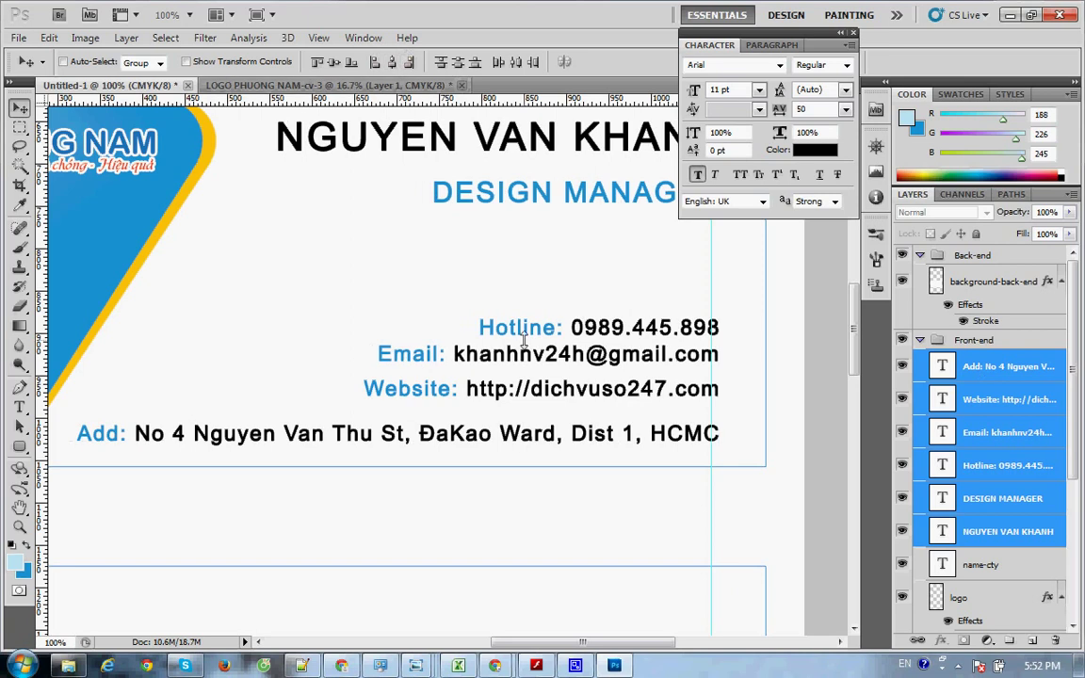
drag(711, 411, 721, 414)
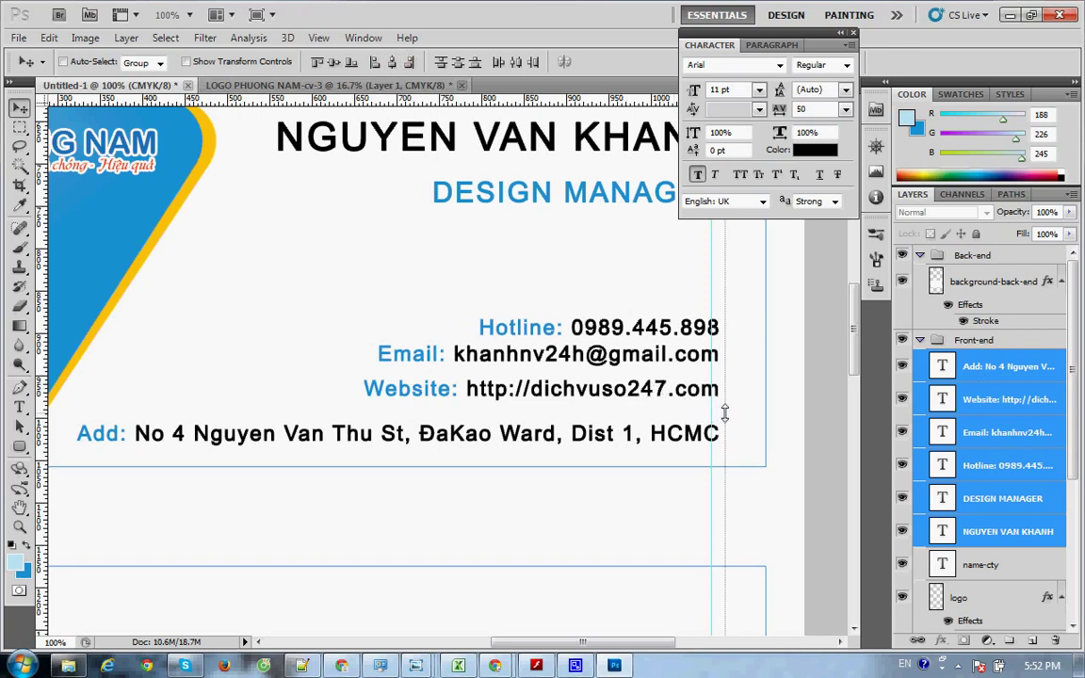
Even the contact-line spacing by nudging Hotline up and Website down
right_click(603, 364)
click(546, 294)
right_click(605, 331)
click(650, 377)
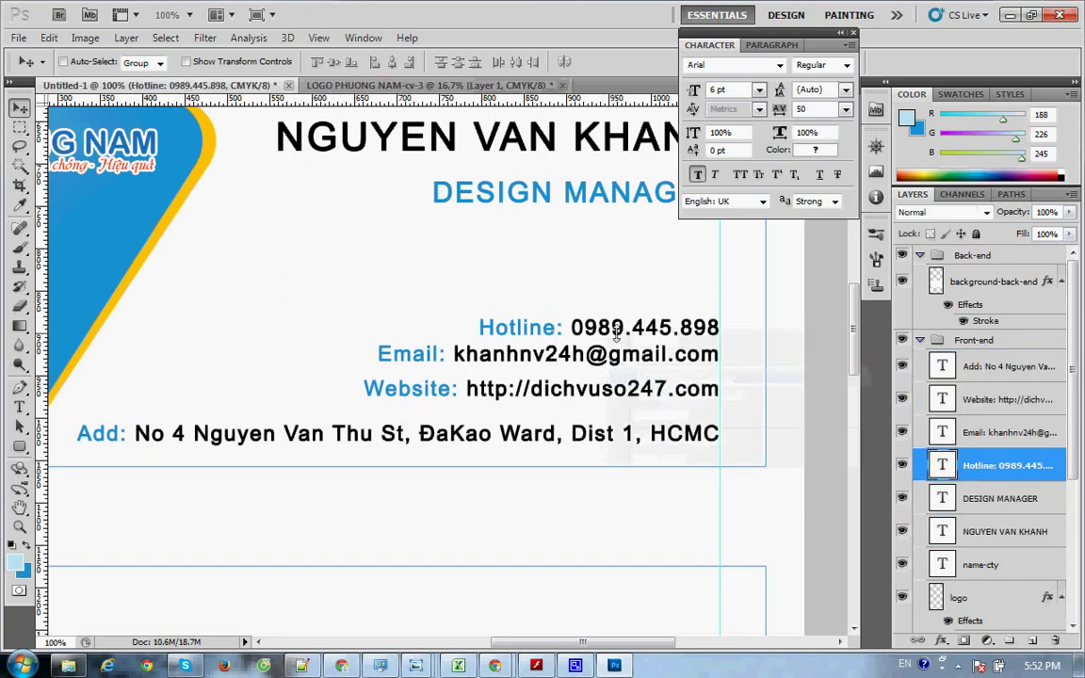
key(Up)
key(Up)
key(Up)
key(Up)
key(Up)
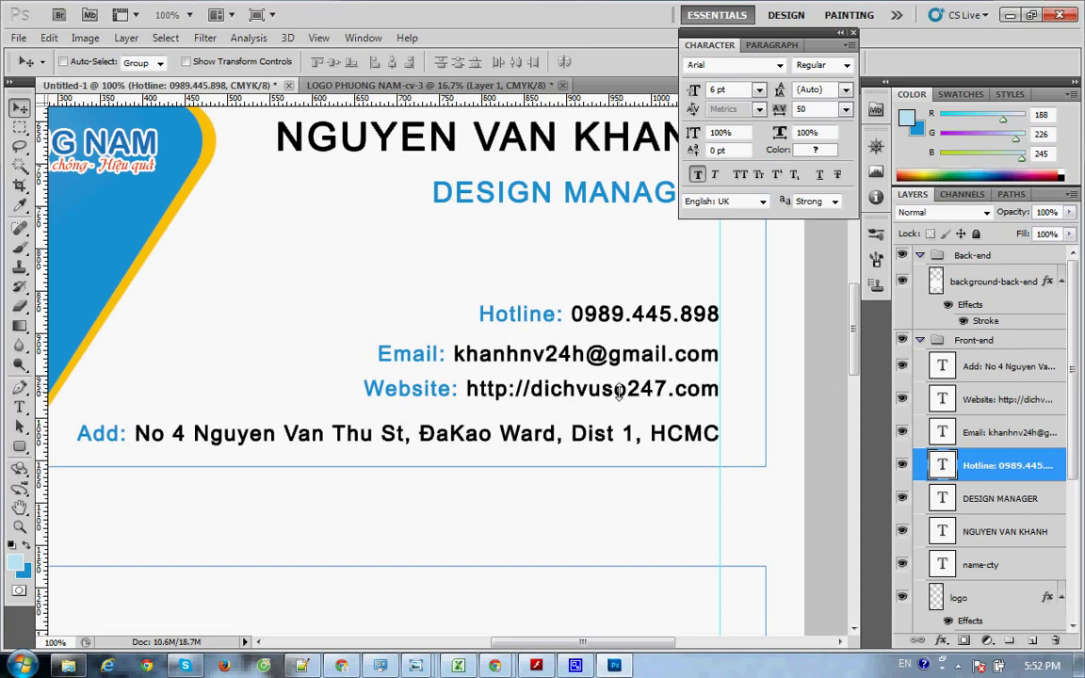
right_click(619, 393)
click(659, 439)
key(Down)
key(Down)
key(Down)
key(Down)
key(Down)
key(Down)
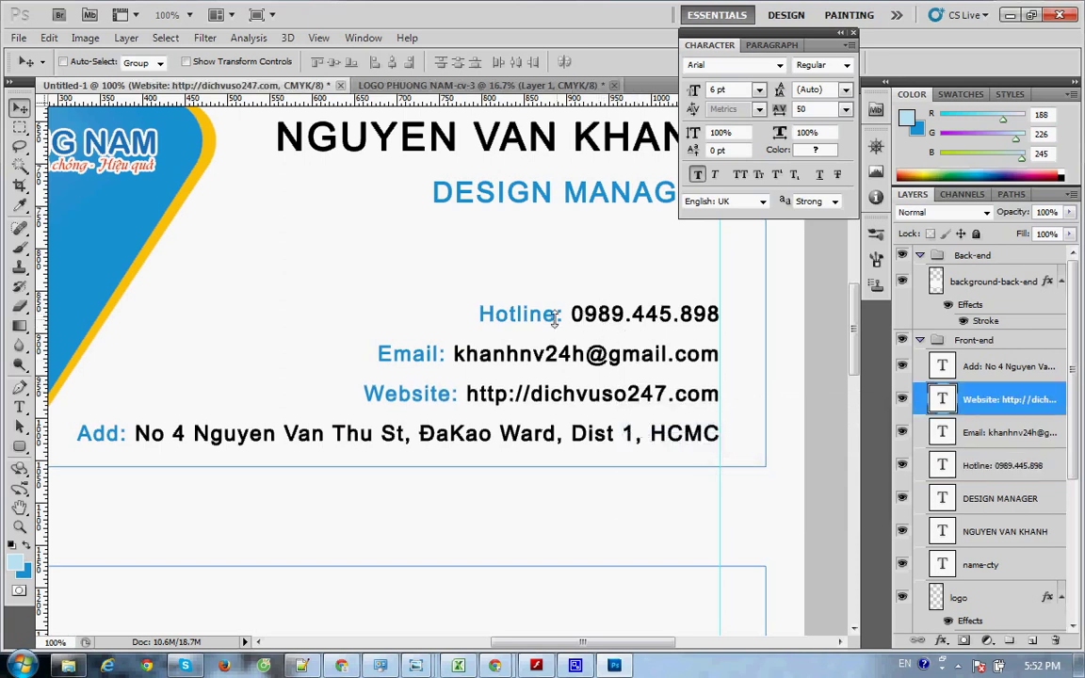
mouse_move(556, 319)
mouse_down()
mouse_move(564, 355)
mouse_move(733, 358)
mouse_move(776, 335)
mouse_up()
Recolour the hotline number red (fa0404) and zoom out to the whole card
right_click(584, 246)
click(520, 344)
key(t)
click(815, 150)
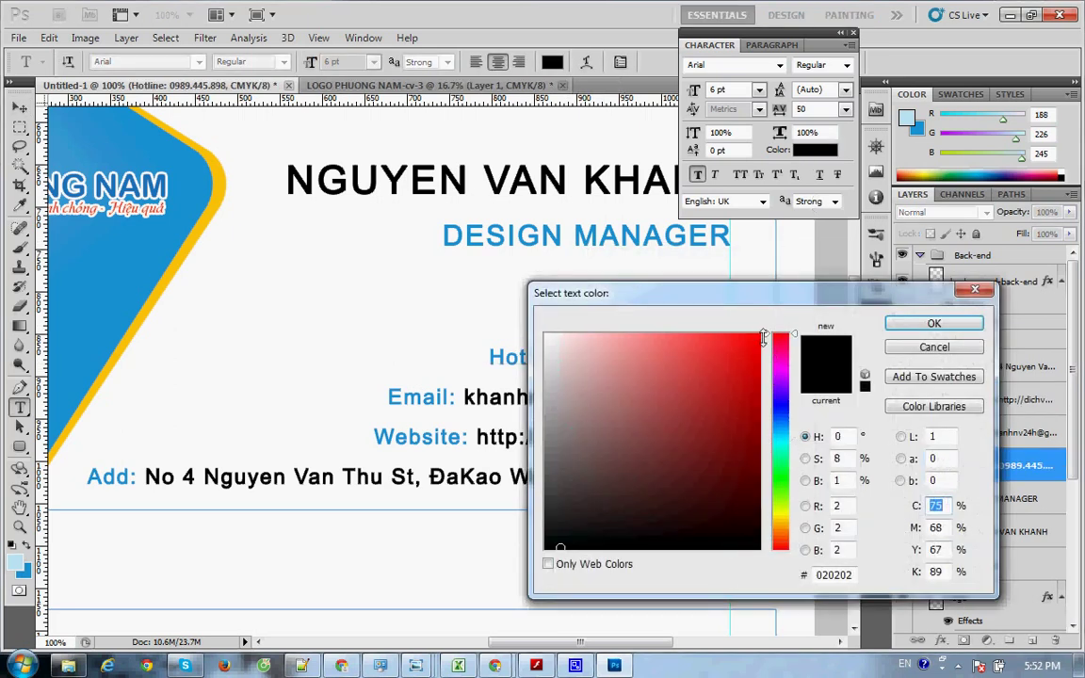
click(757, 337)
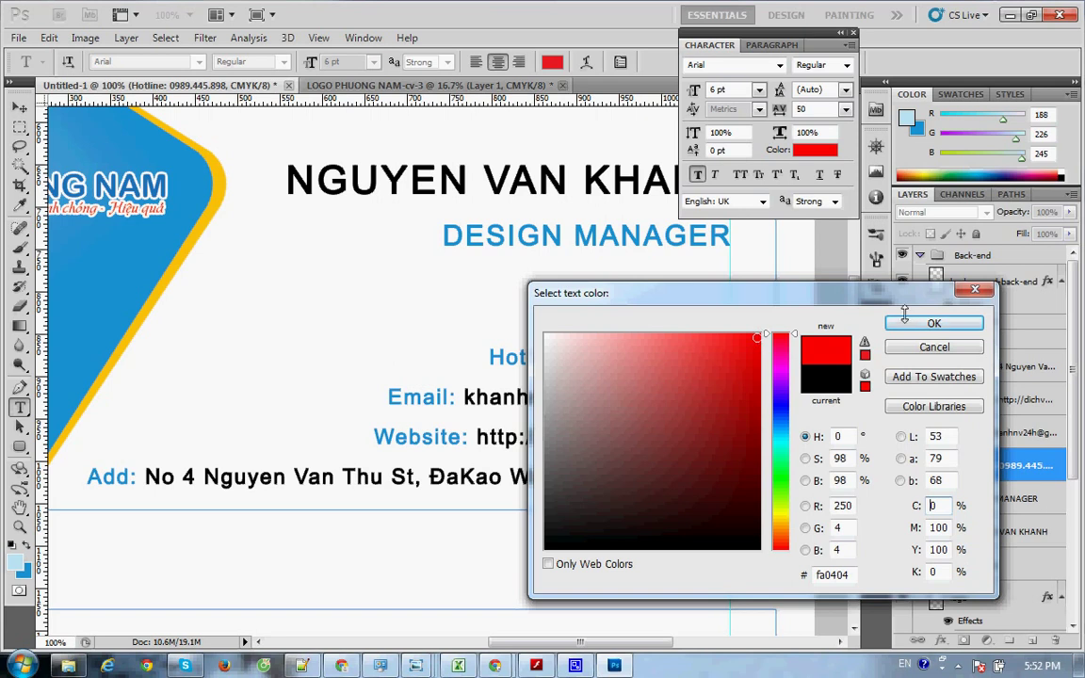
click(928, 323)
click(1004, 475)
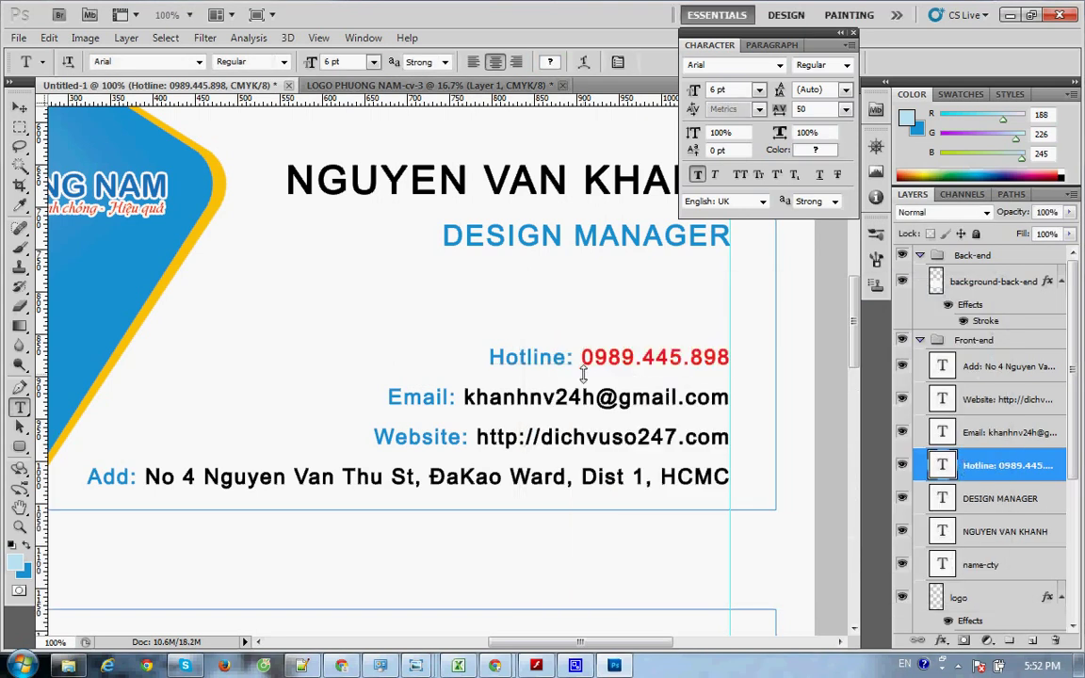
key(ctrl+minus)
key(v)
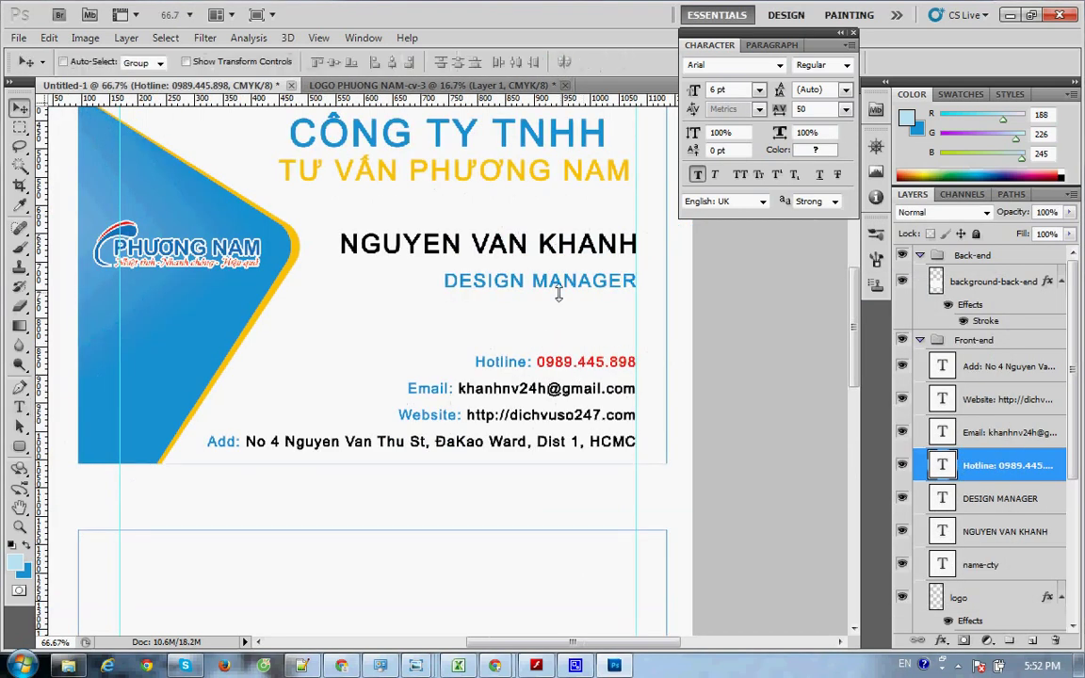
scroll(618, 341, up, 2)
scroll(618, 341, left, 1)
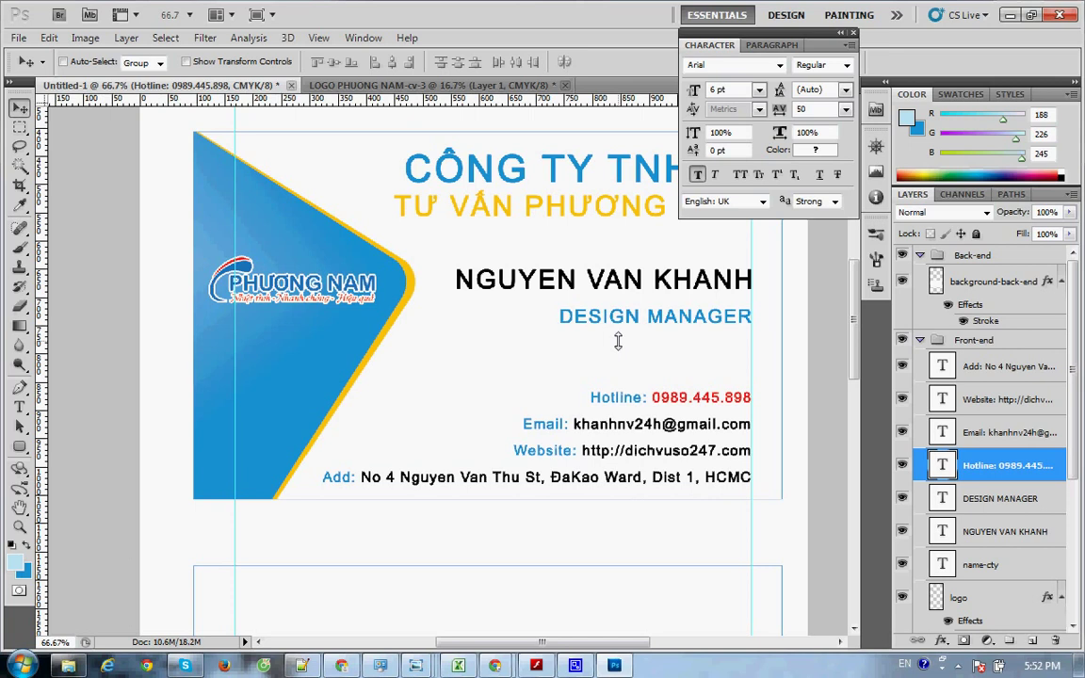
Save the card as layered TIFF 'name-card-phuong-nam-cty.tif', accepting TIFF options and the layers warning
key(ctrl+s)
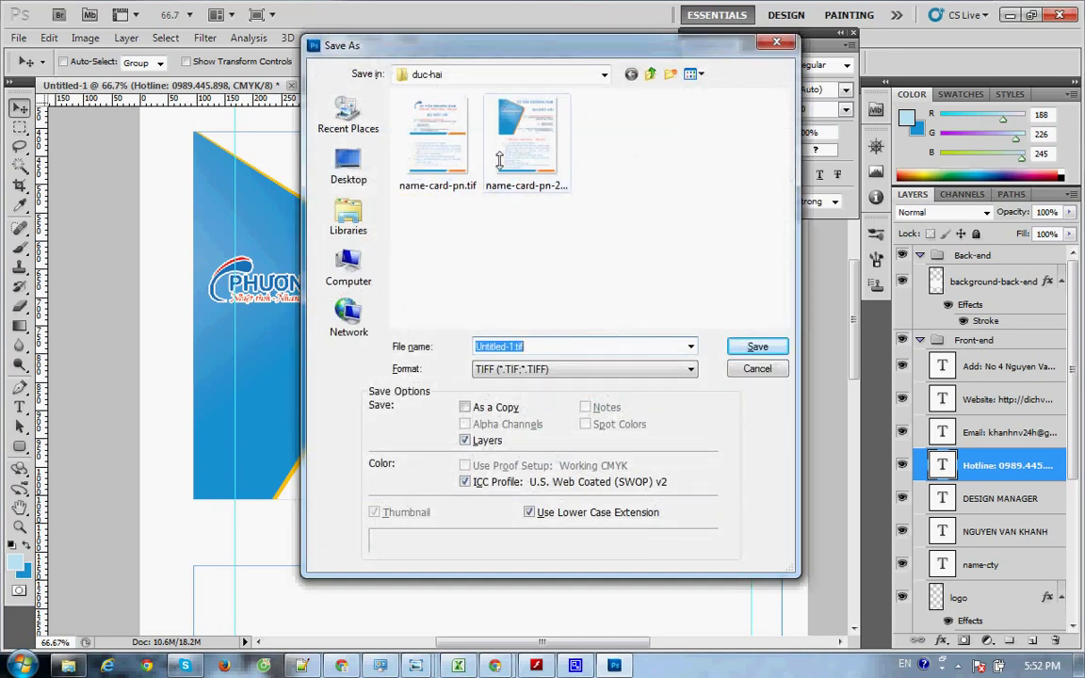
text(name-c)
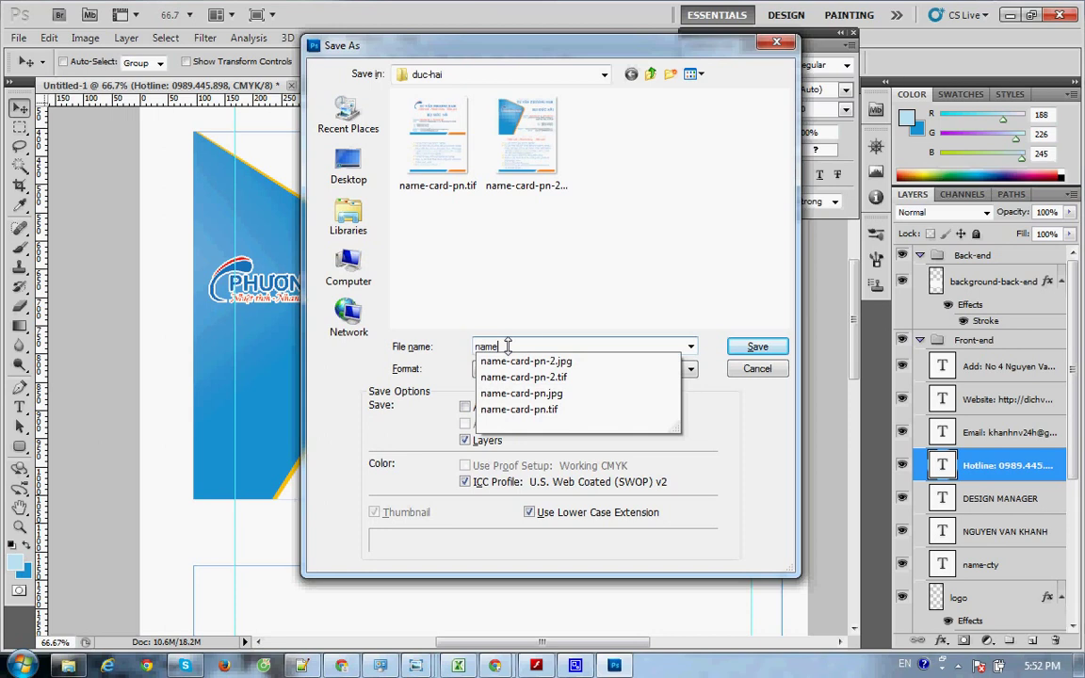
text(ard-)
text(phuong-nam-cty)
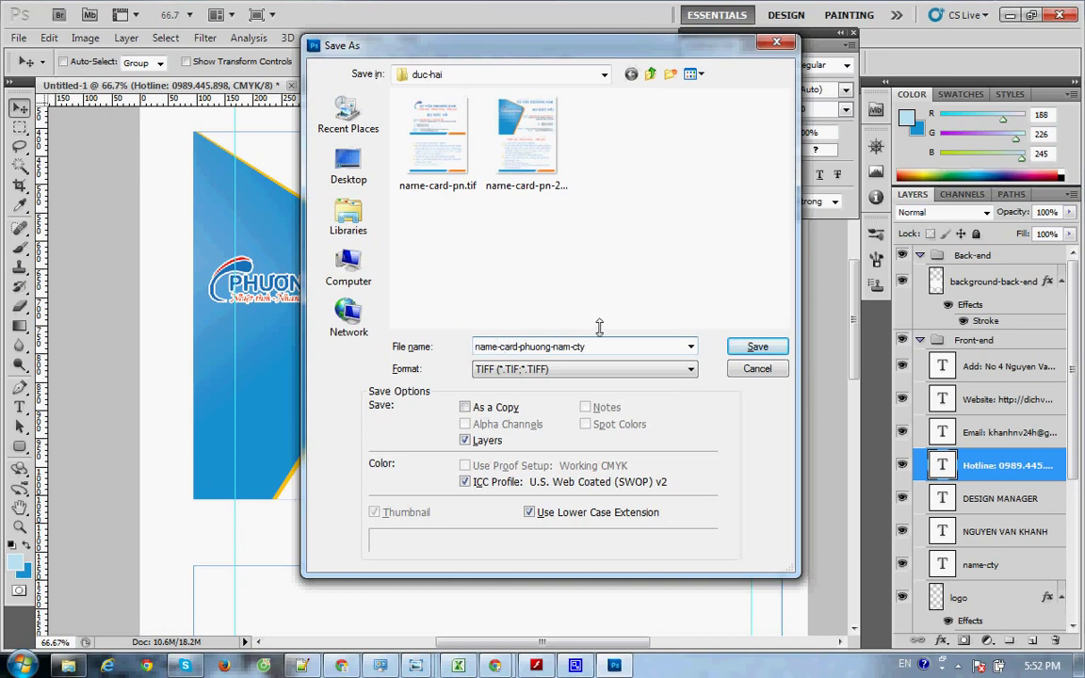
click(757, 347)
click(654, 115)
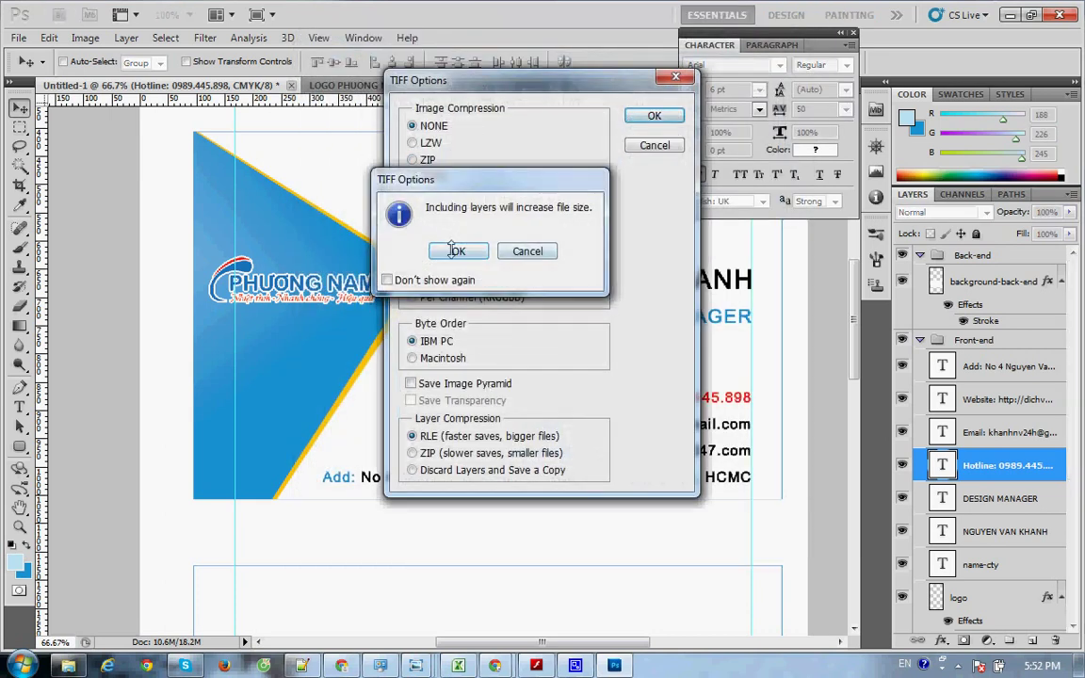
click(456, 251)
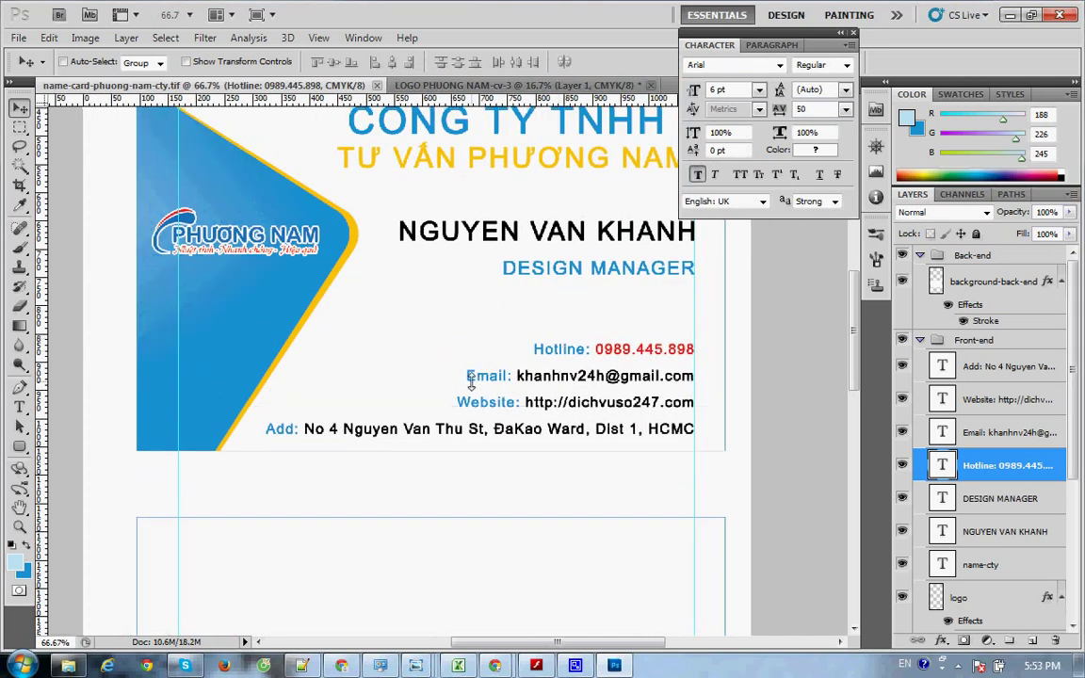
Commit the address line and pan back to the card's logo and name
key(t)
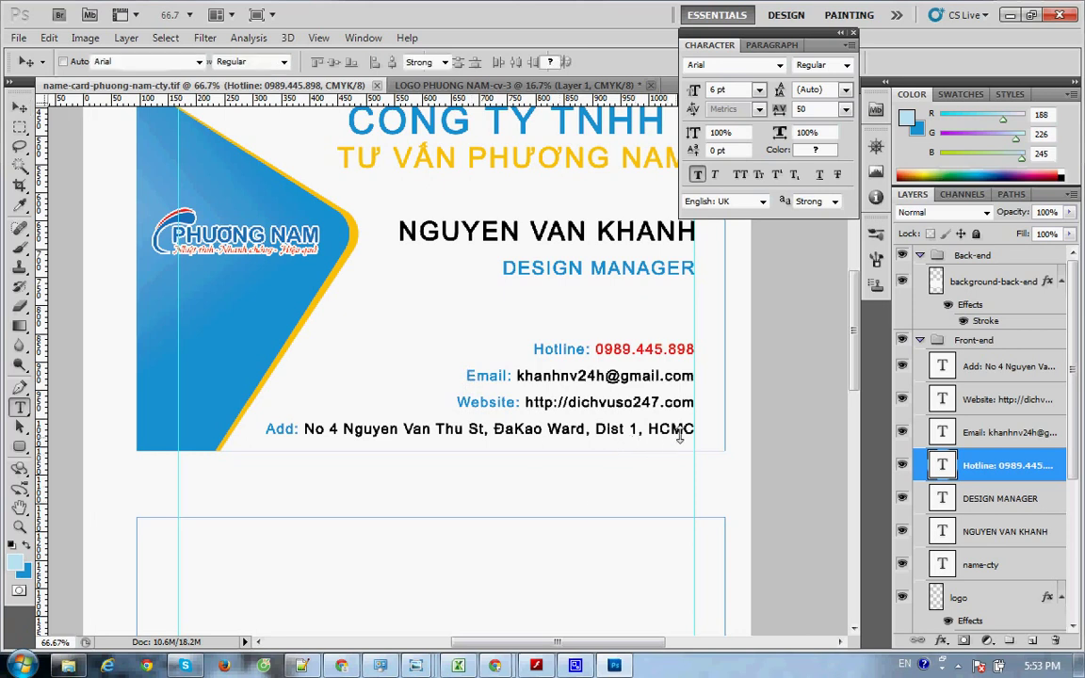
click(685, 430)
key(ctrl+Return)
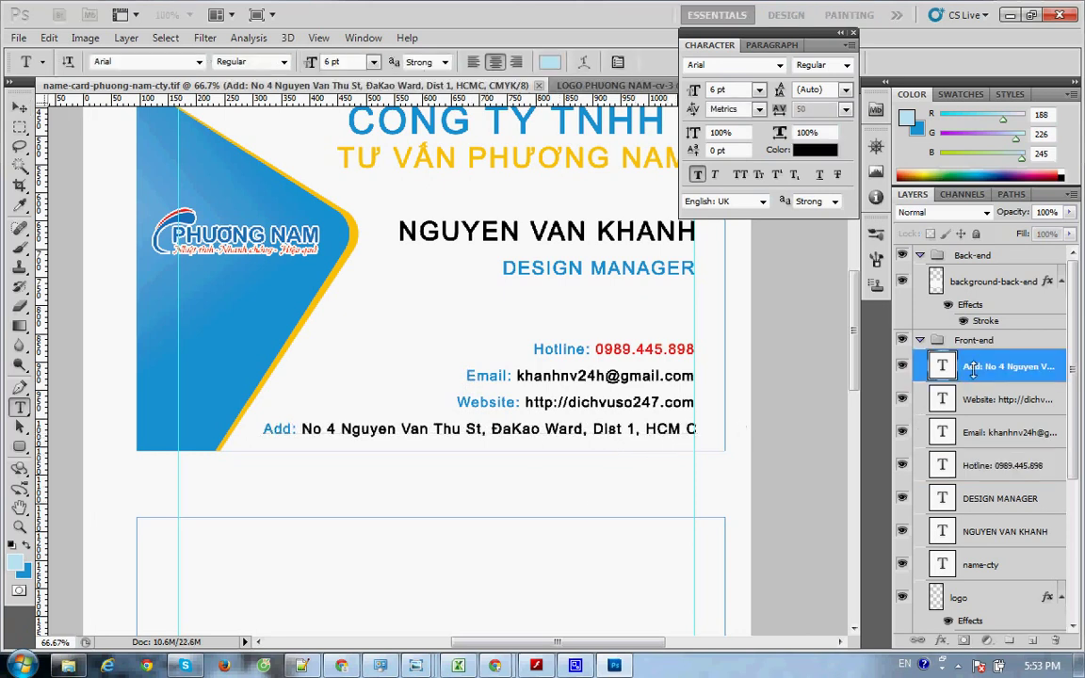
scroll(501, 426, down, 1)
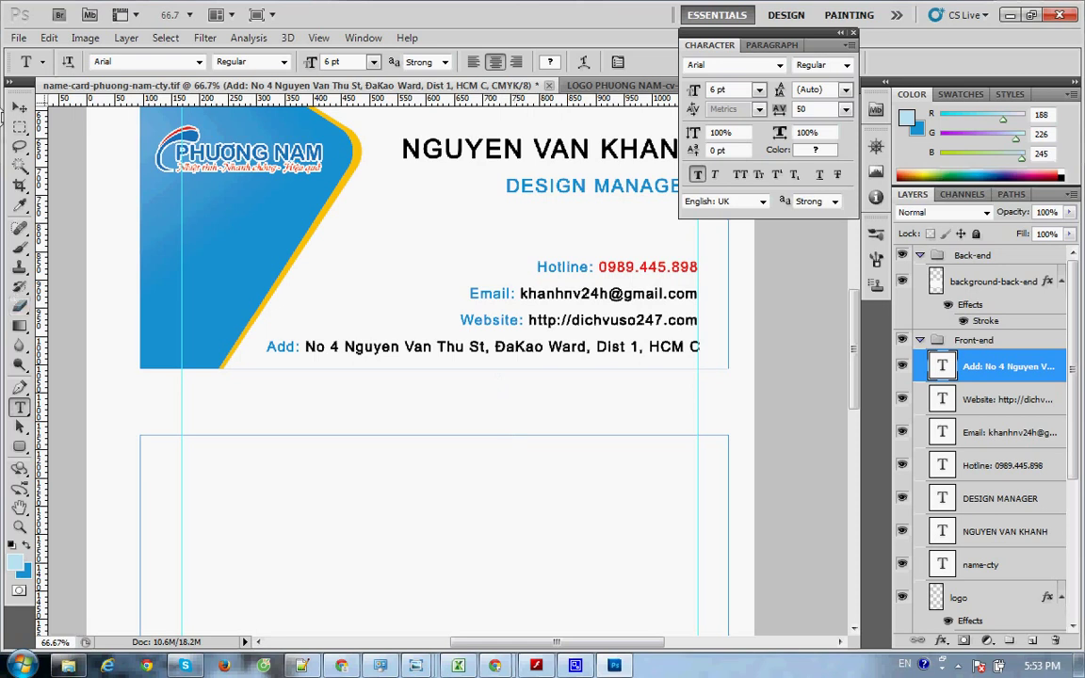
scroll(310, 276, down, 2)
scroll(344, 208, left, 1)
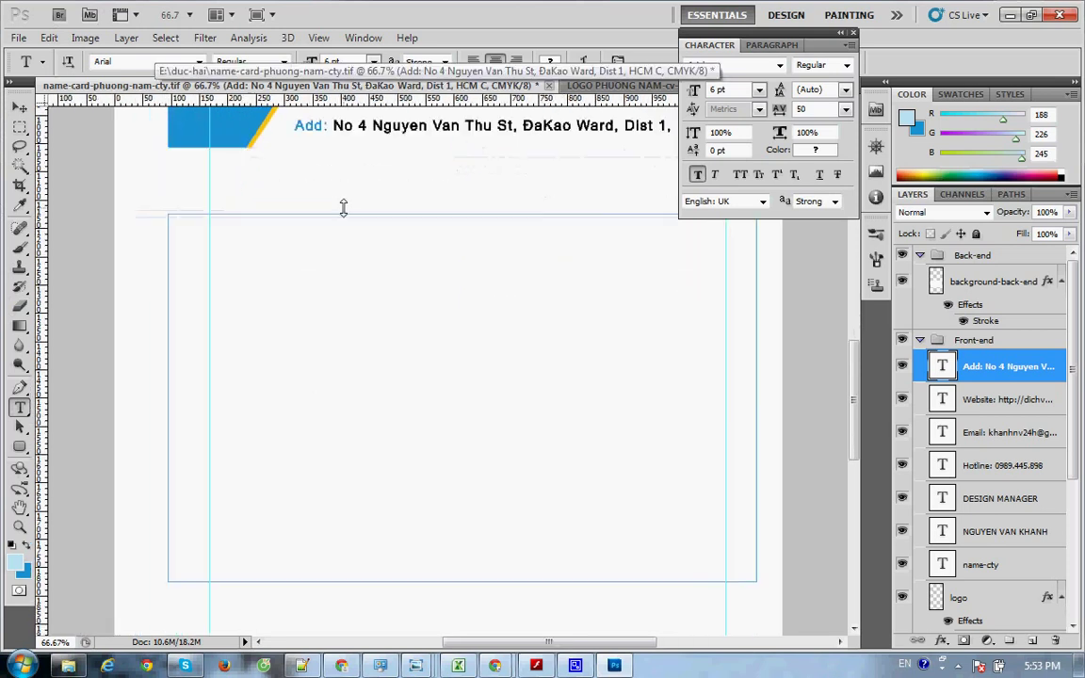
mouse_move(387, 372)
mouse_down()
mouse_move(349, 566)
mouse_move(375, 340)
mouse_up()
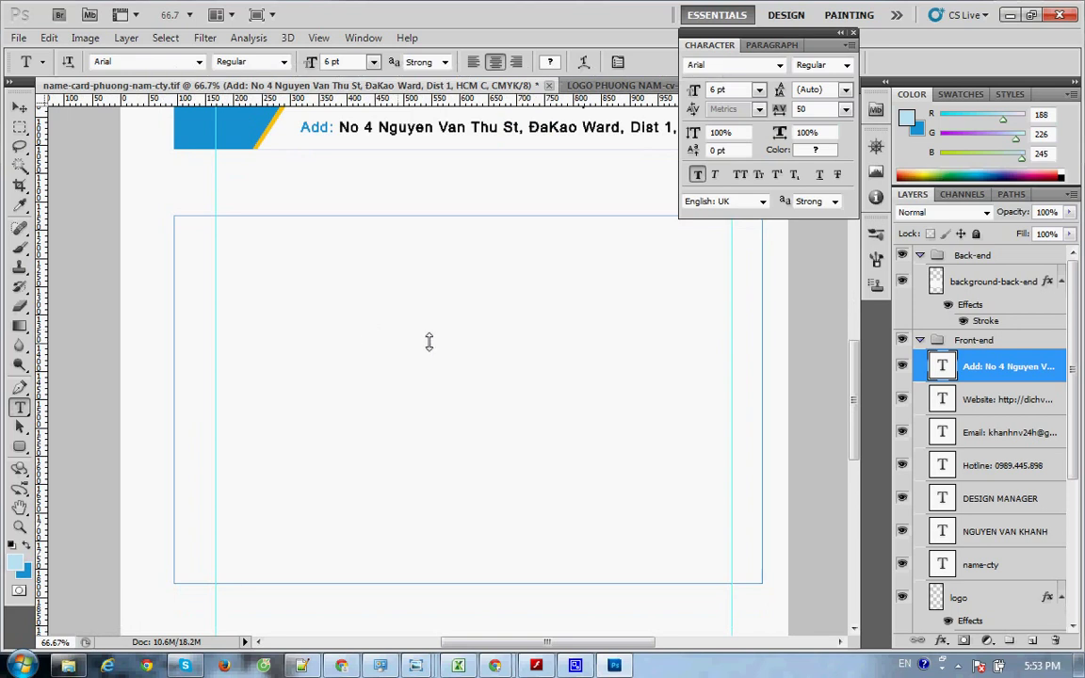
Open name-card-pn.tif, select its service list text, and bring up Notepad++
key(ctrl+o)
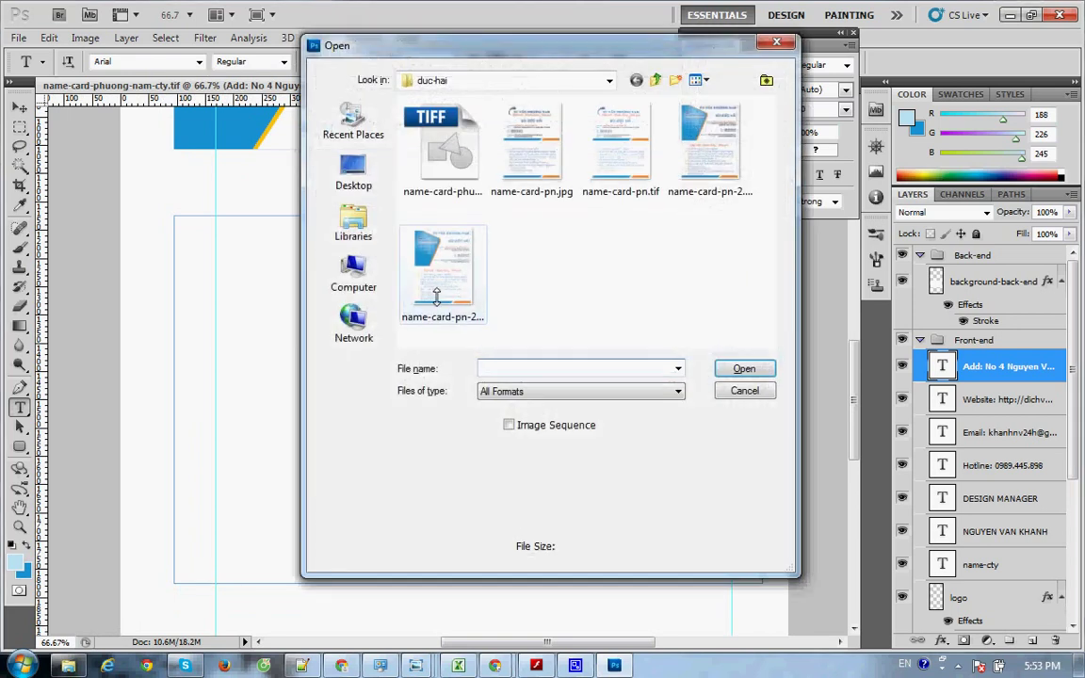
click(707, 179)
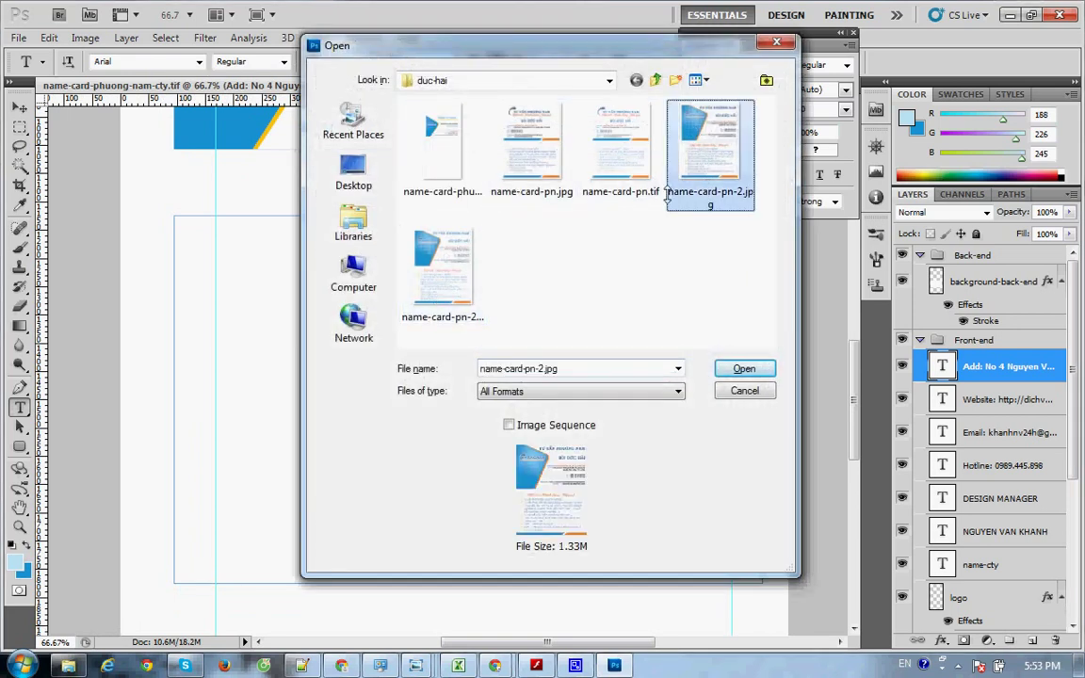
click(592, 158)
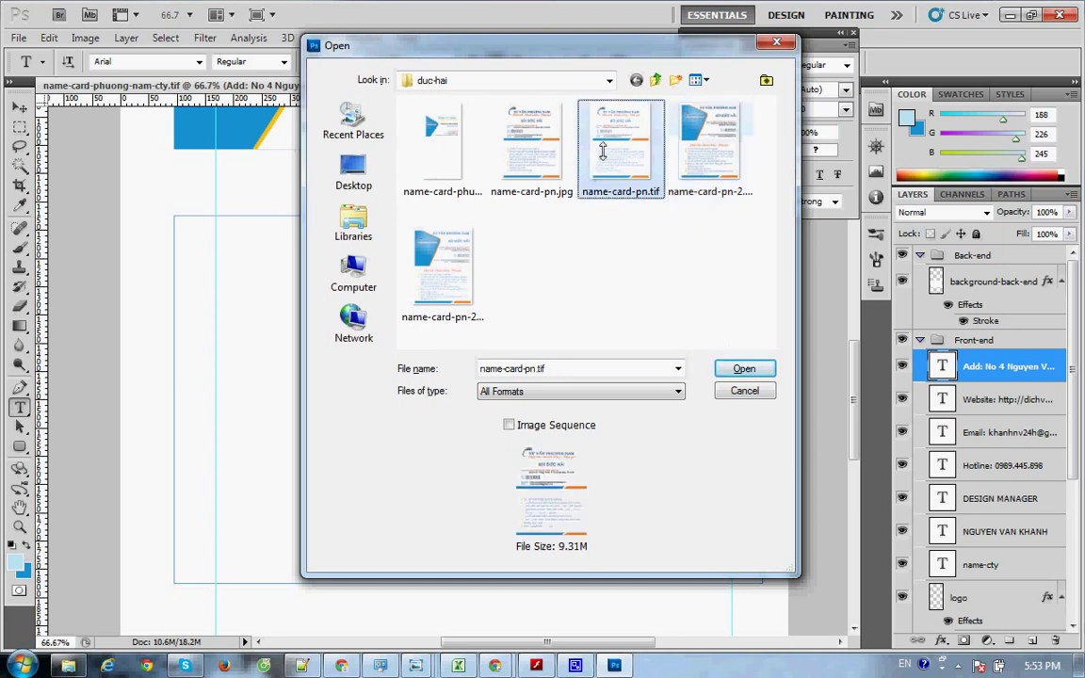
click(739, 368)
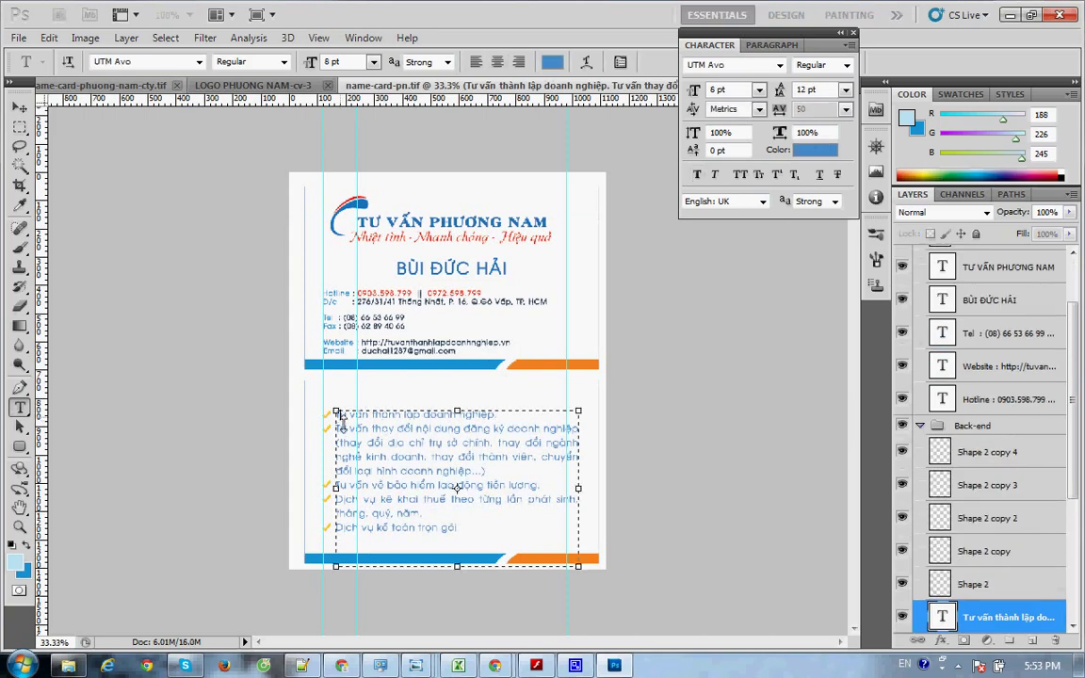
drag(337, 415, 470, 527)
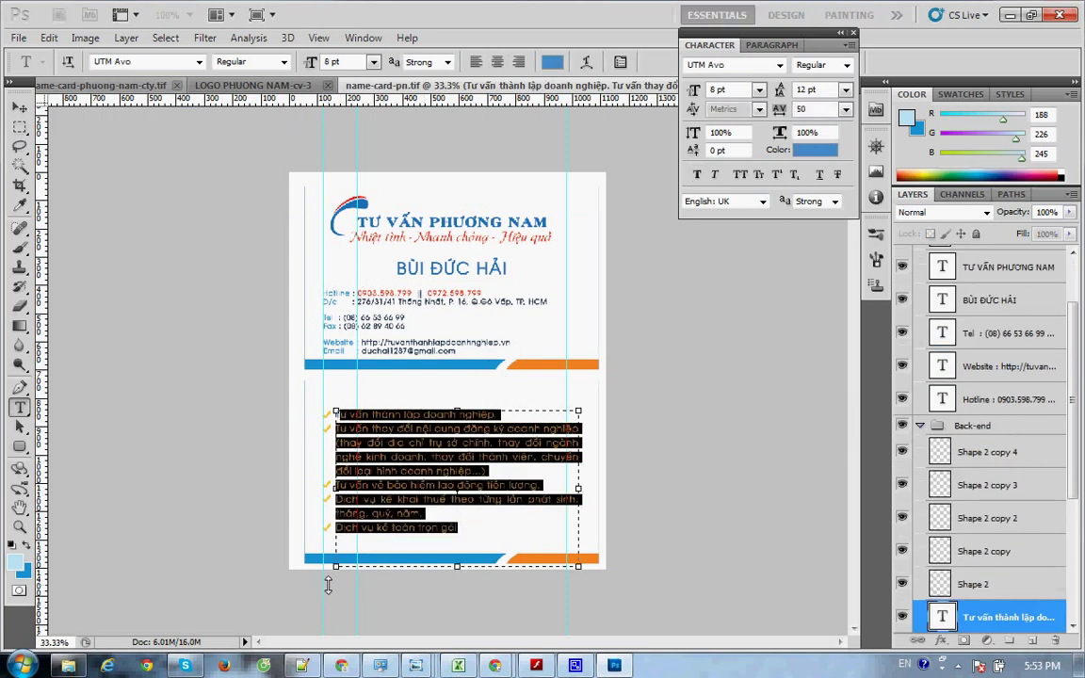
click(302, 666)
Paste the service list into a new note, add the missing leading 'T', and reselect all five lines
key(ctrl+n)
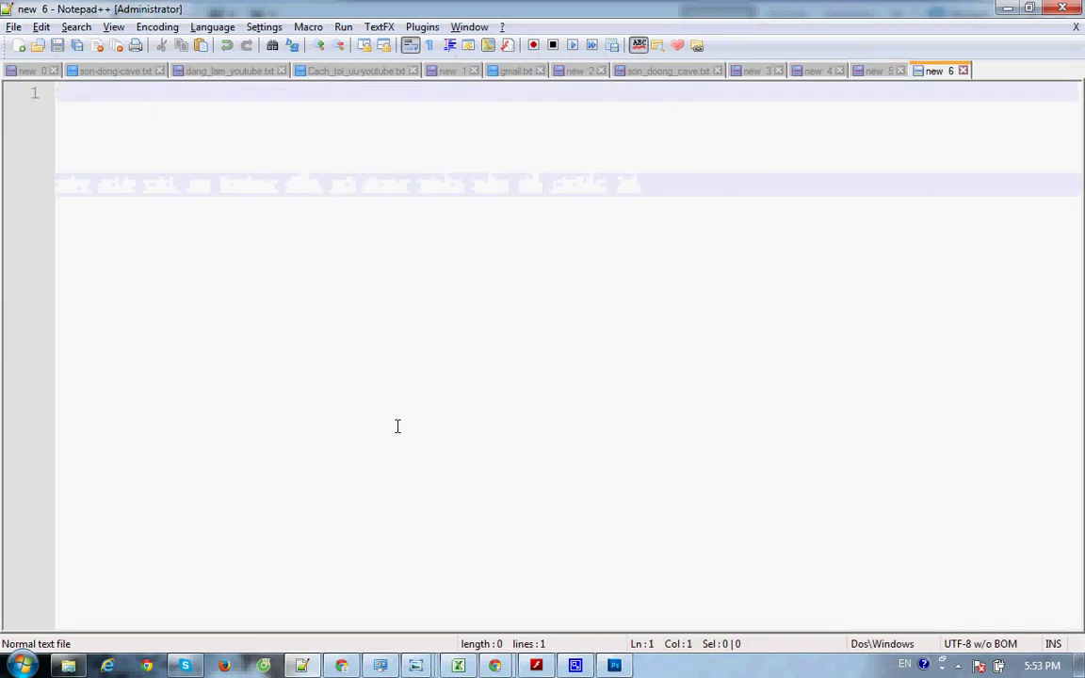
text(ư vấn thành lập doanh nghiệp. Tư vấn thay đổi nội dung đăng ký doanh nghiệp (thay đổi địa chỉ trụ sở chính, thay đổi ngành nghề kinh doanh, thay đổi thành viên, chuyển đổi loại hình doanh nghiệp…) Tư vấn về bảo hiểm lao động tiền lương. Dịch vụ kê khai thuế theo từng lần phát sinh, tháng, quý, năm. Dịch vụ kế toán trọn gói)
drag(320, 207, 42, 87)
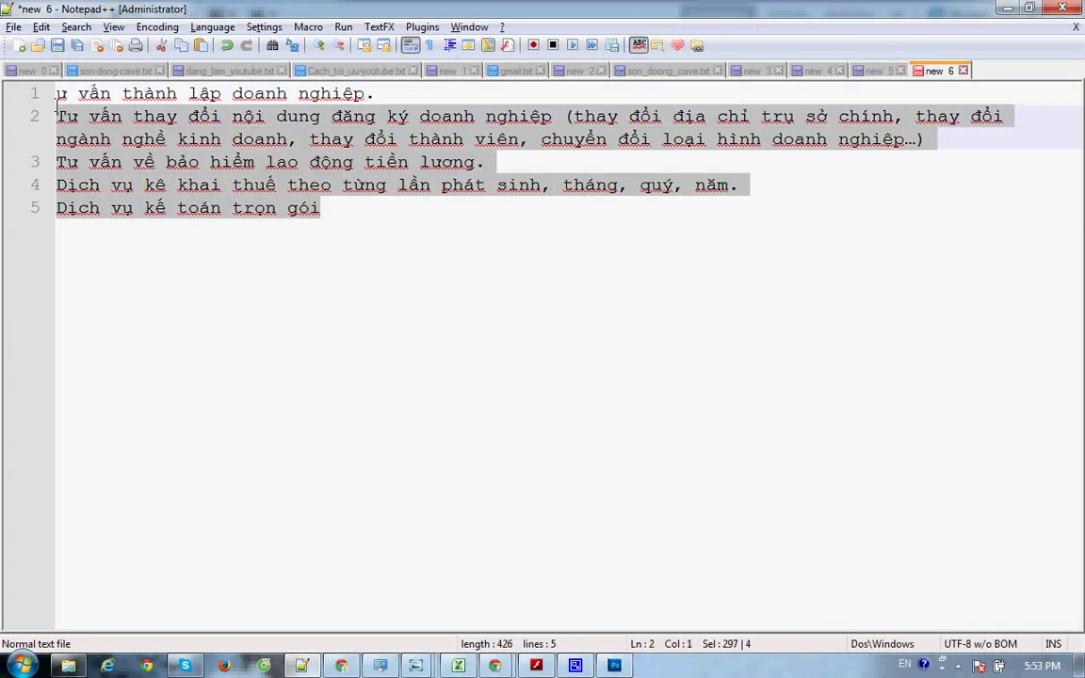
key(Left)
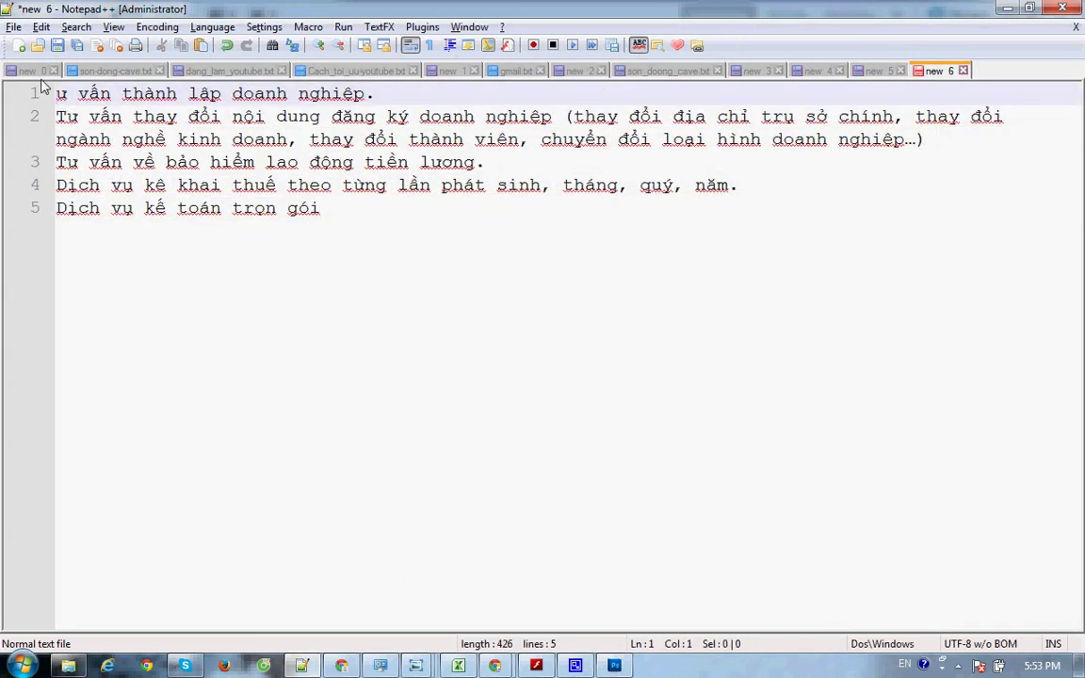
text(T)
drag(347, 210, 47, 86)
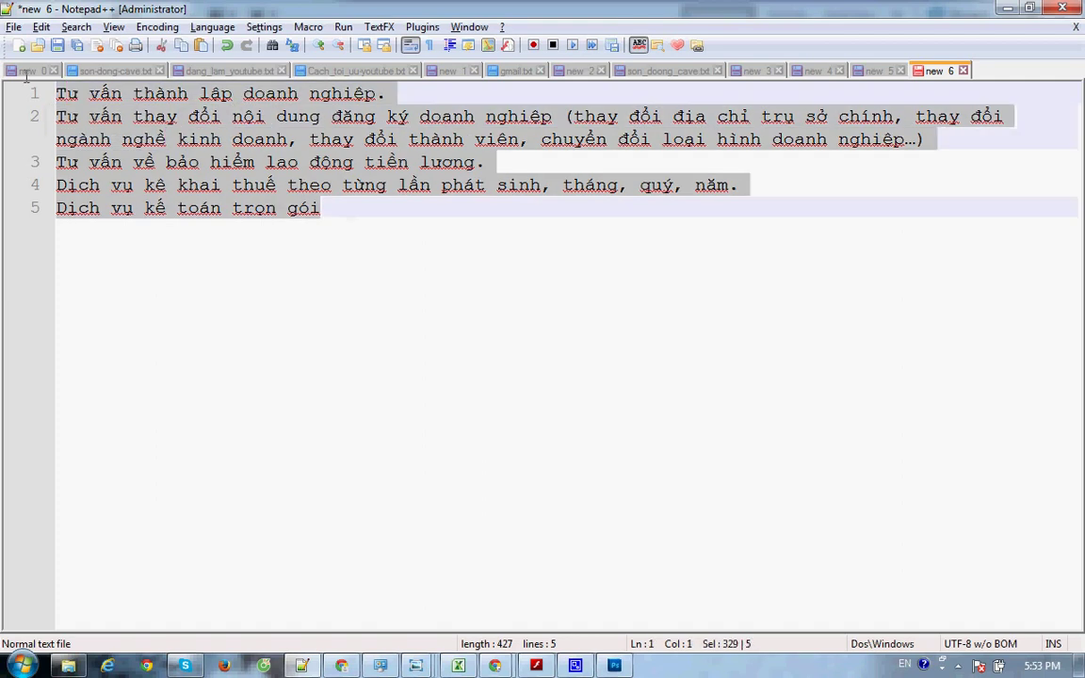
key(alt+Tab)
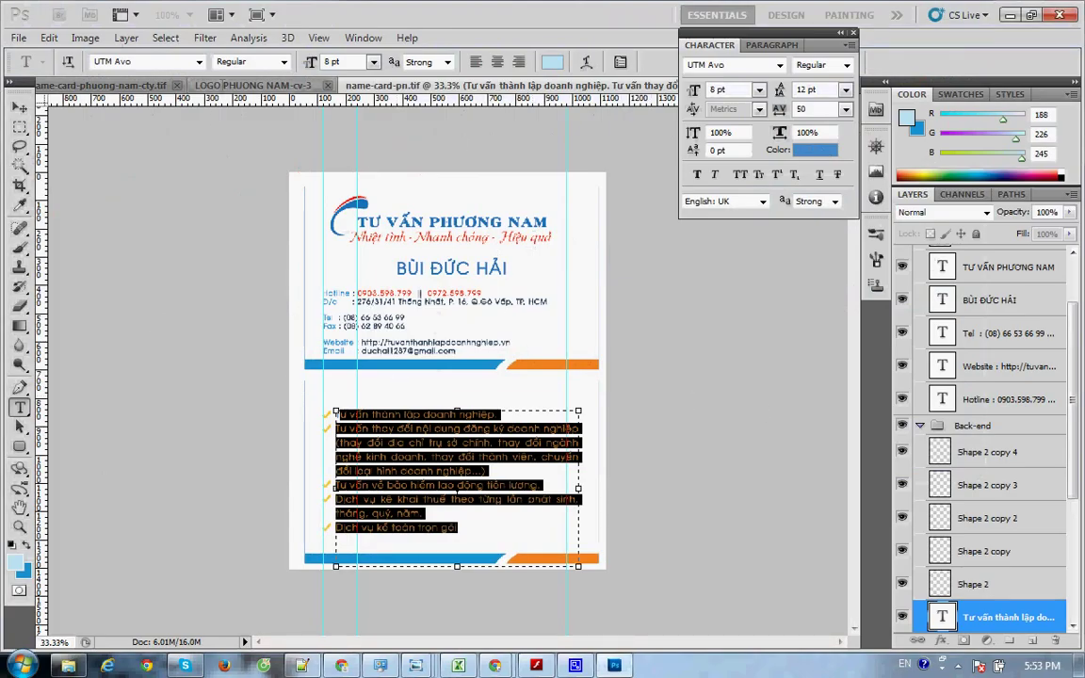
In name-card-phuong-nam-cty.tif, paste the service list into a paragraph box coloured #1b93d1
click(104, 85)
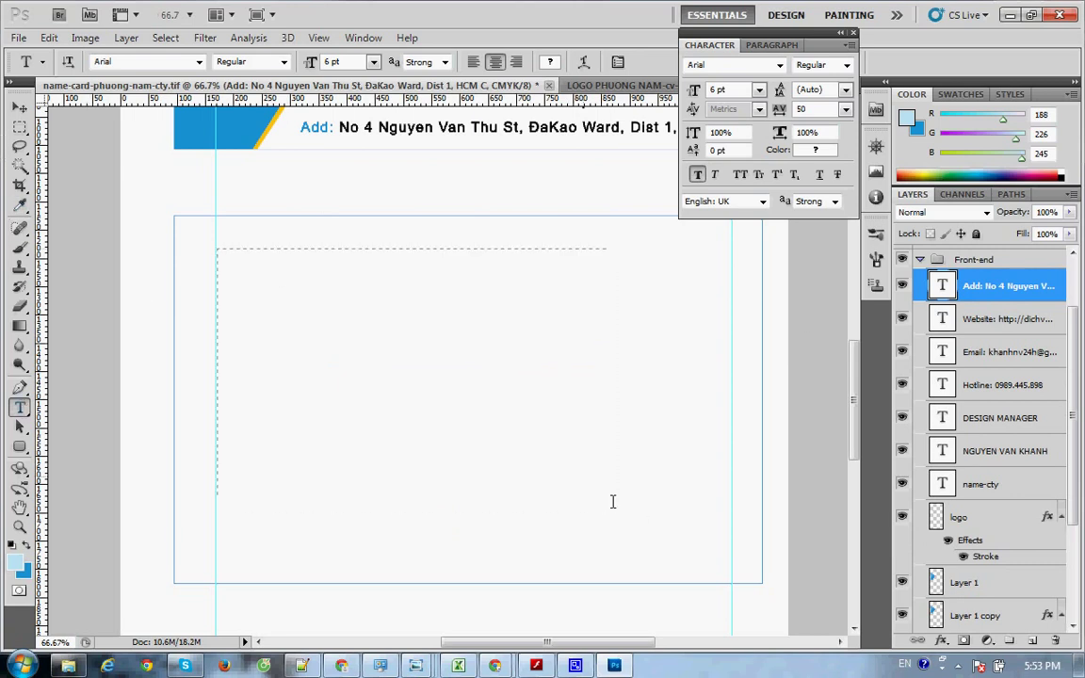
drag(613, 503, 732, 562)
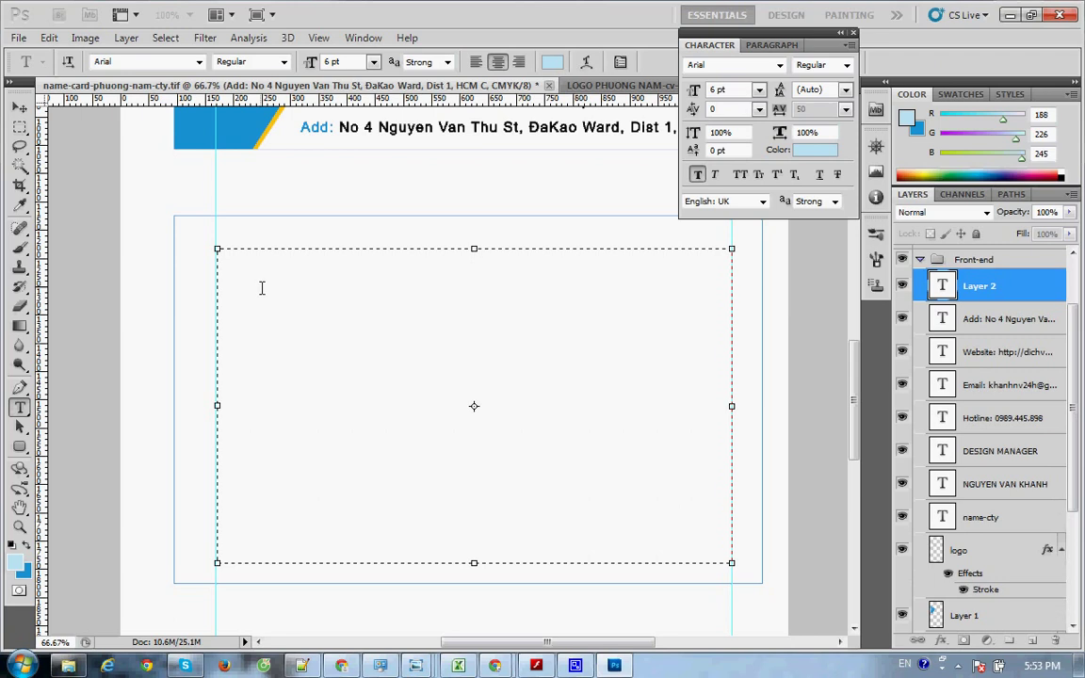
key(ctrl+a)
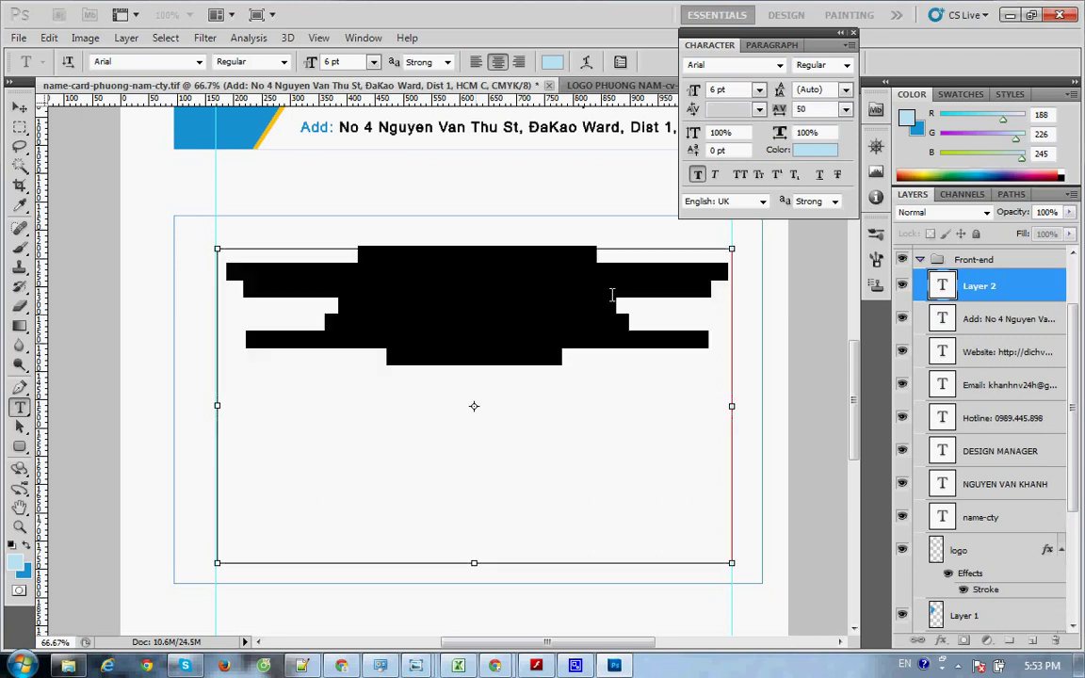
click(803, 150)
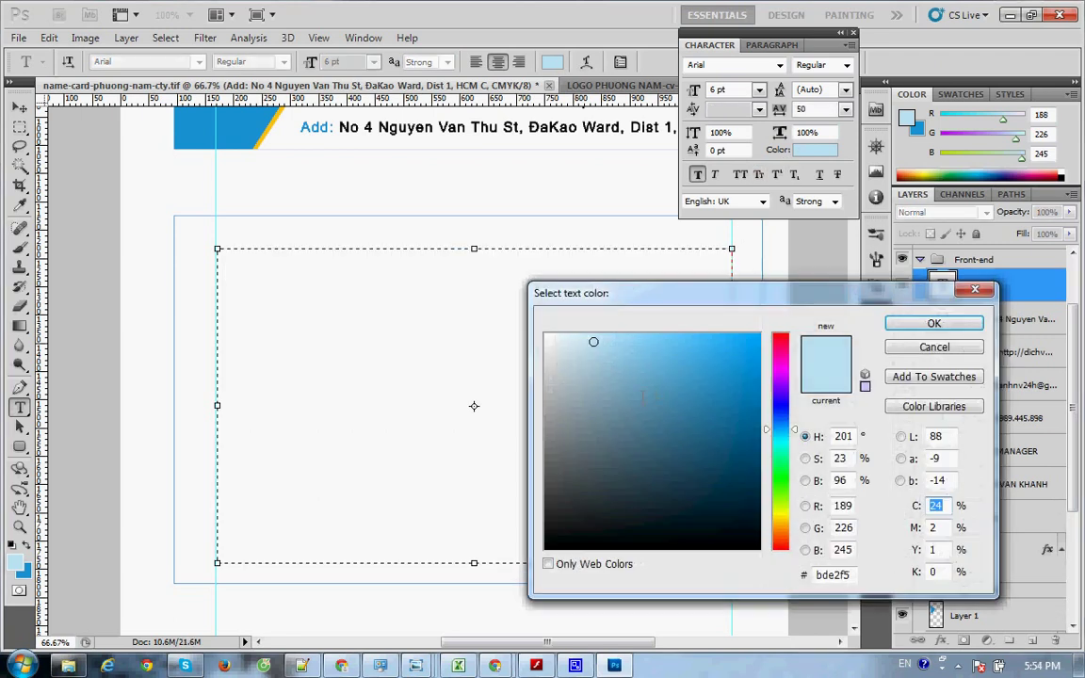
click(298, 121)
click(235, 134)
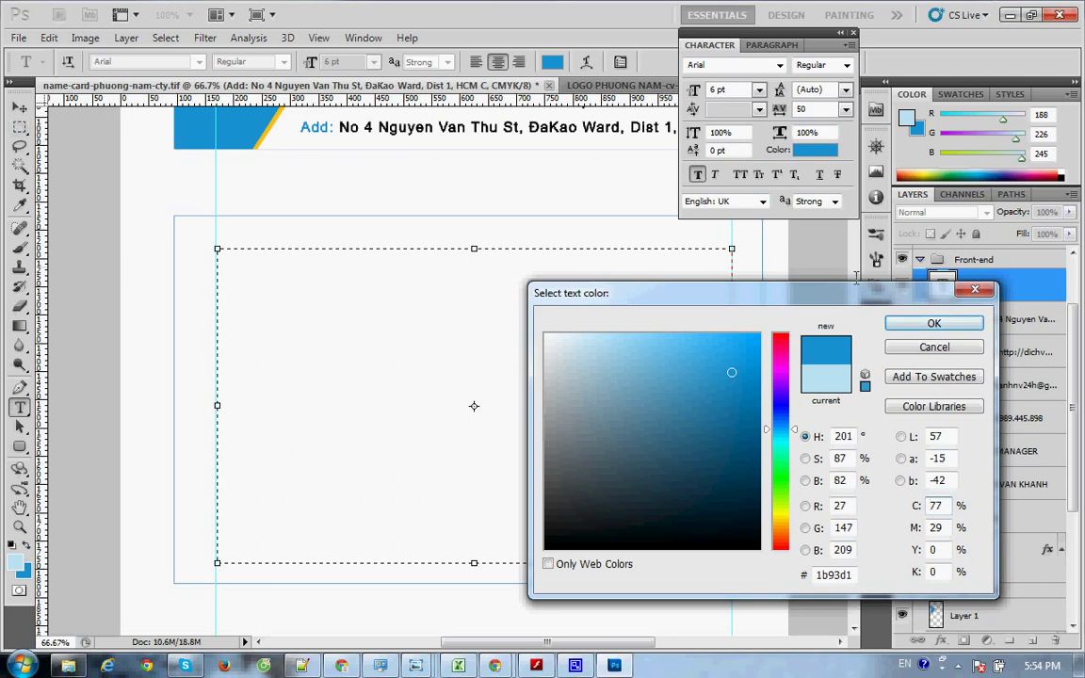
click(934, 323)
key(ctrl+Return)
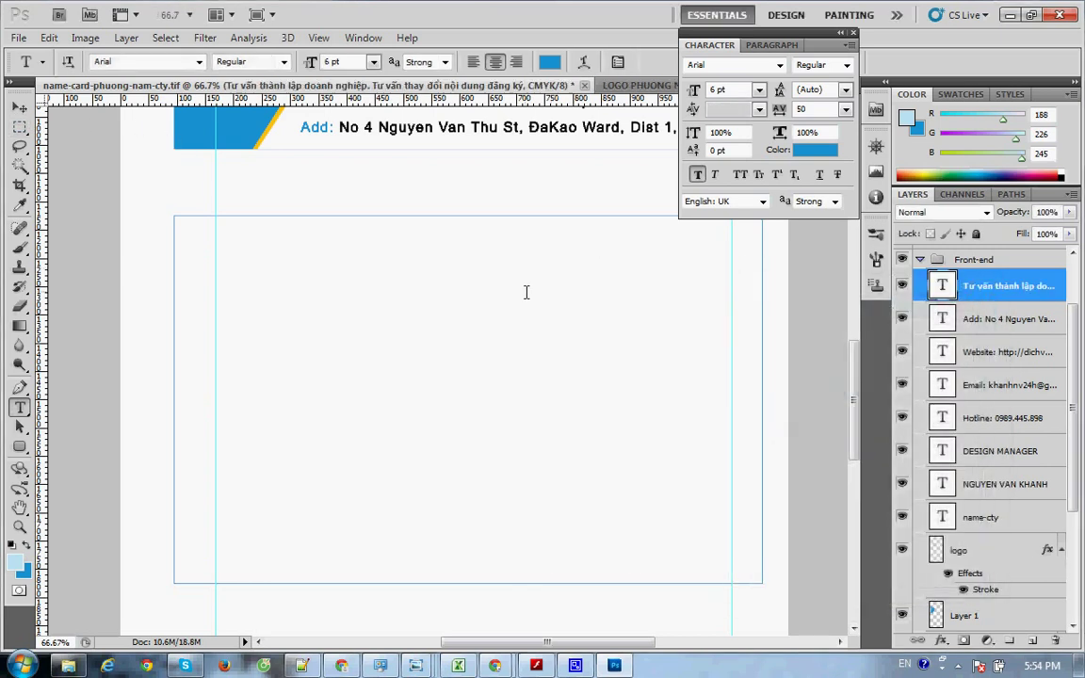
click(527, 292)
key(ctrl+Return)
Move the service list into the Back-end group and set it to Justify Last Left
scroll(991, 286, up, 1)
scroll(992, 292, up, 1)
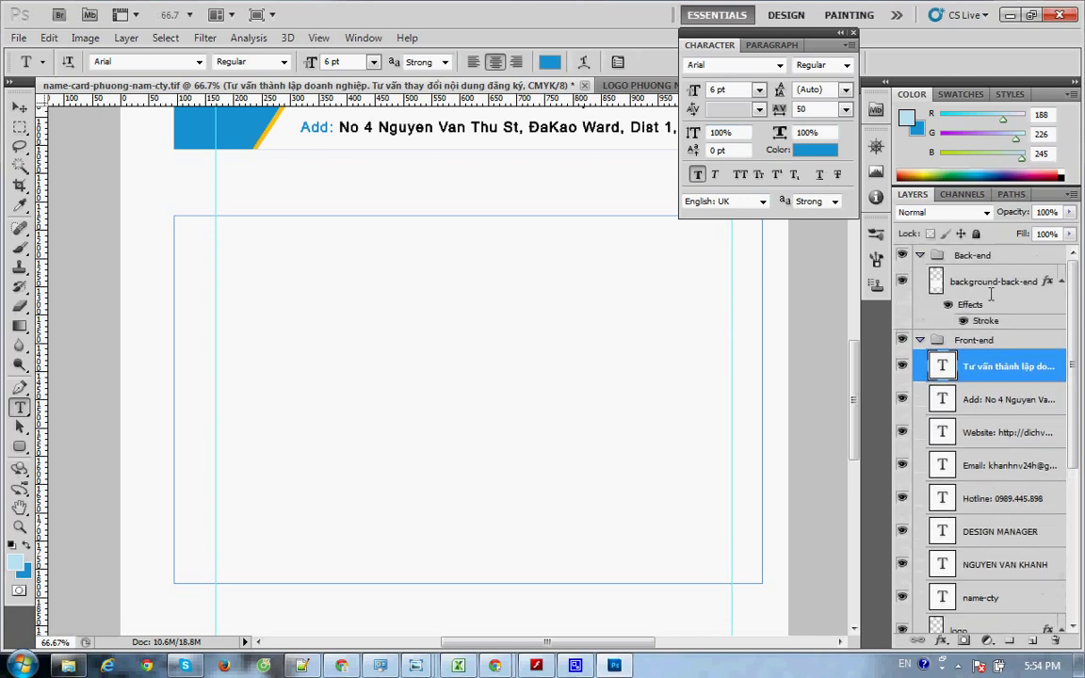
drag(968, 373, 985, 283)
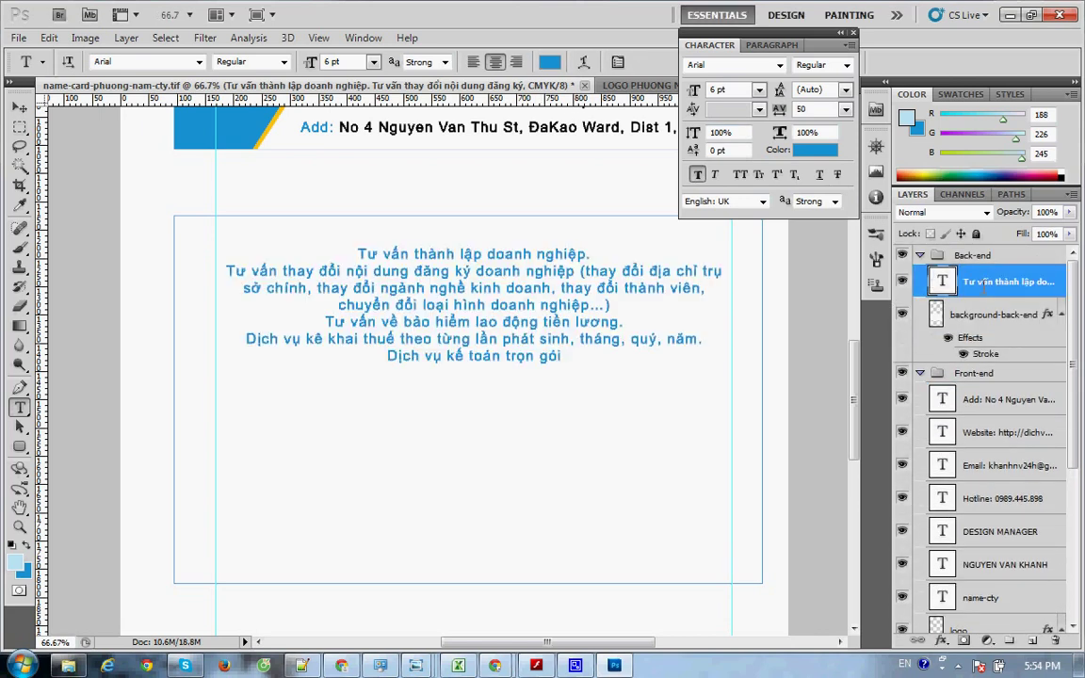
click(489, 295)
key(ctrl+a)
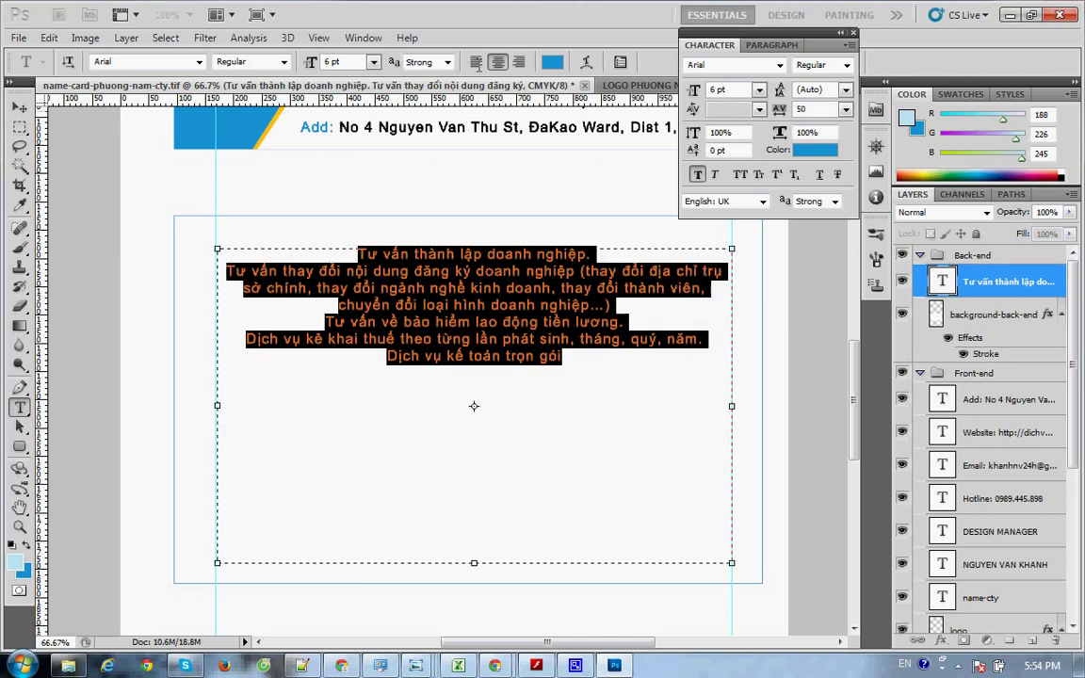
click(754, 44)
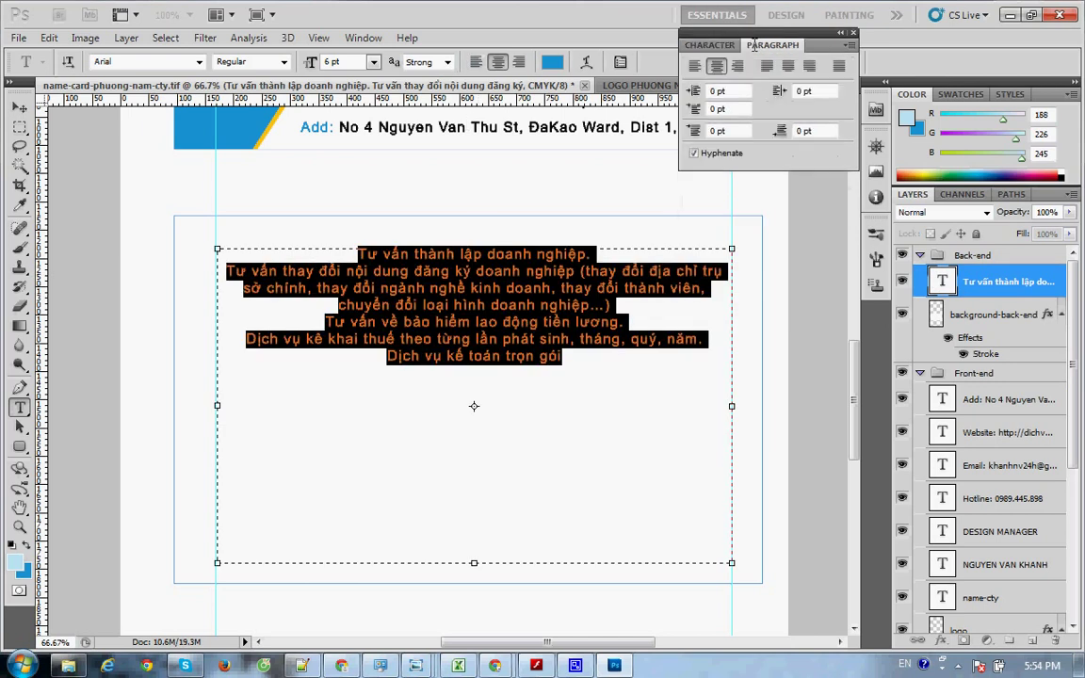
click(768, 66)
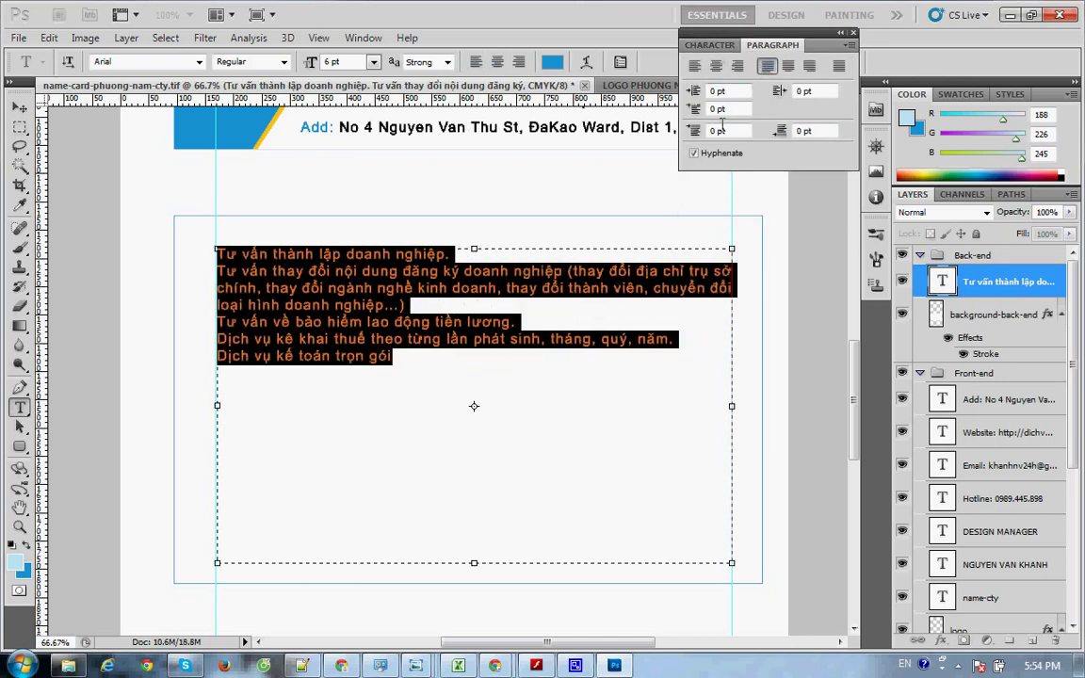
Set the service list to 10 pt, then try 8 pt and 12 pt sizes
click(709, 45)
click(716, 90)
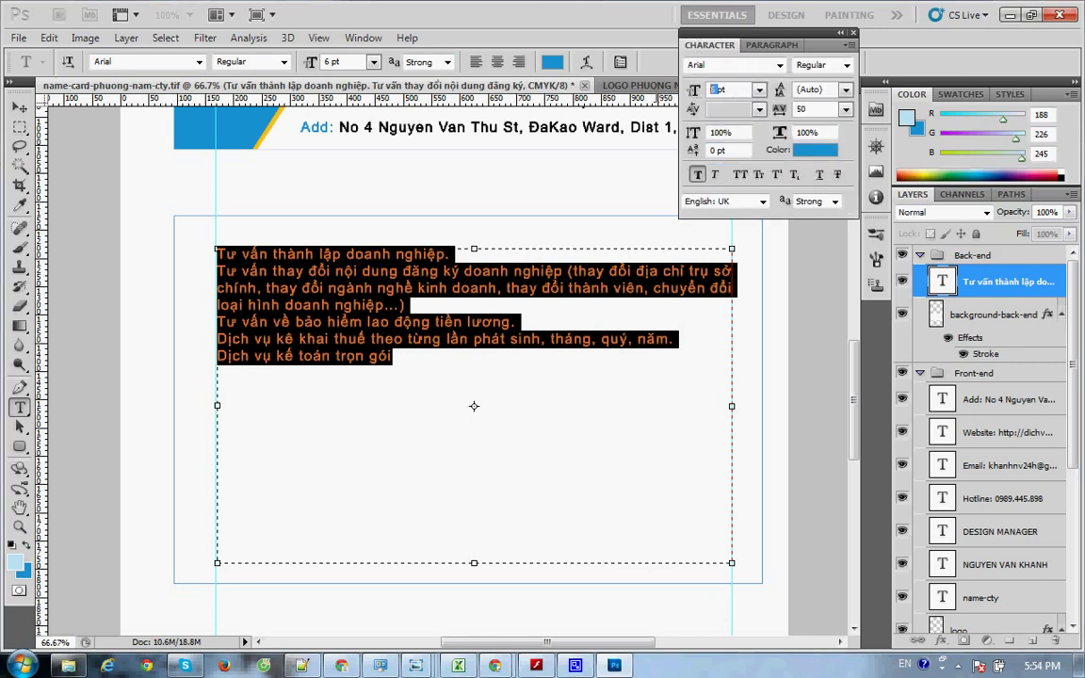
text(10)
key(Return)
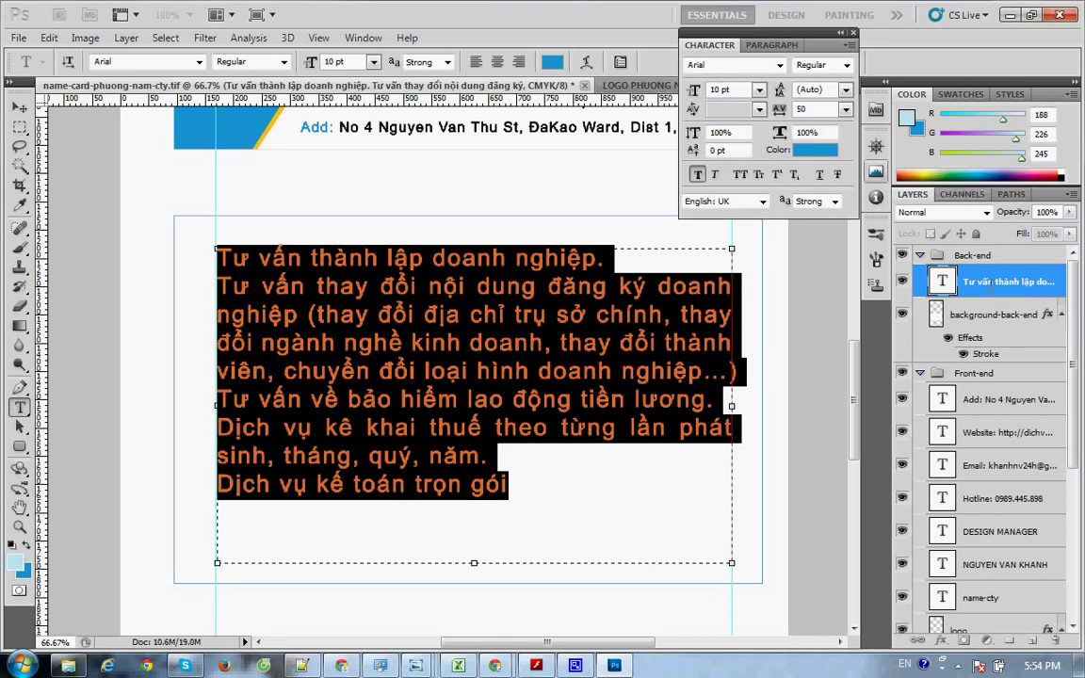
key(ctrl+Return)
key(v)
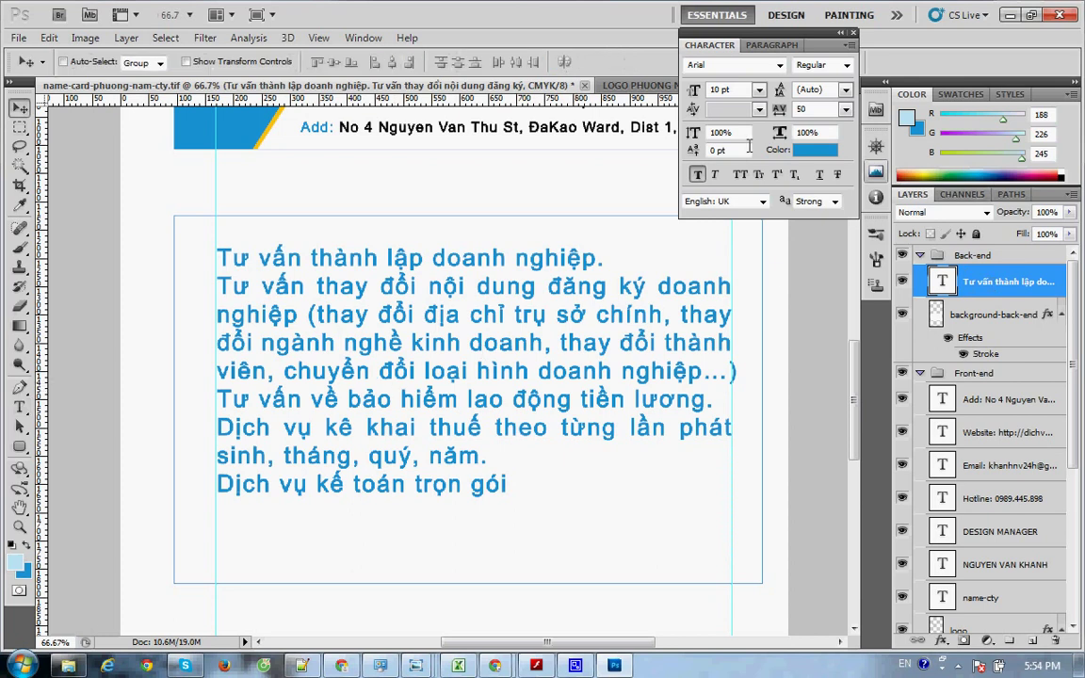
double_click(719, 89)
text(8)
key(Return)
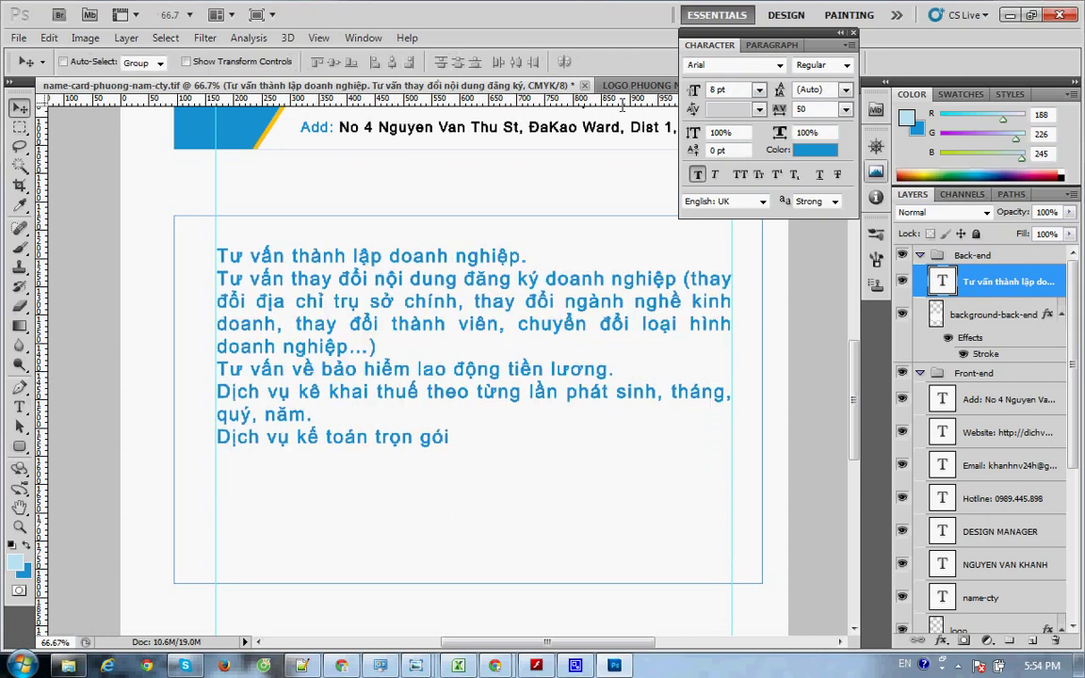
text(12)
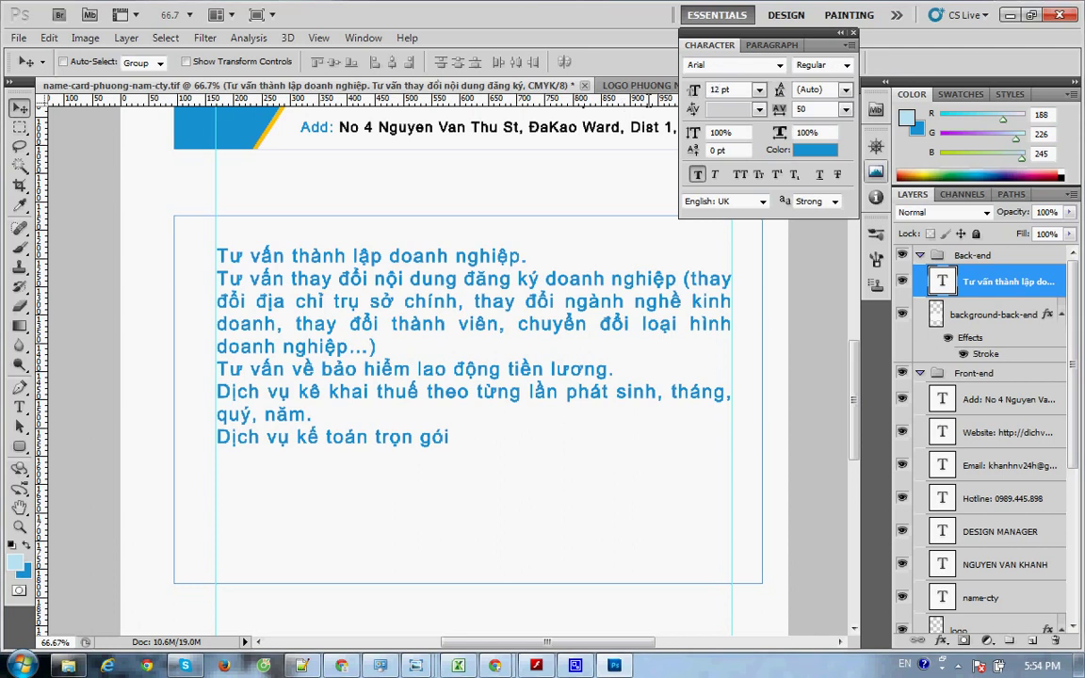
key(Return)
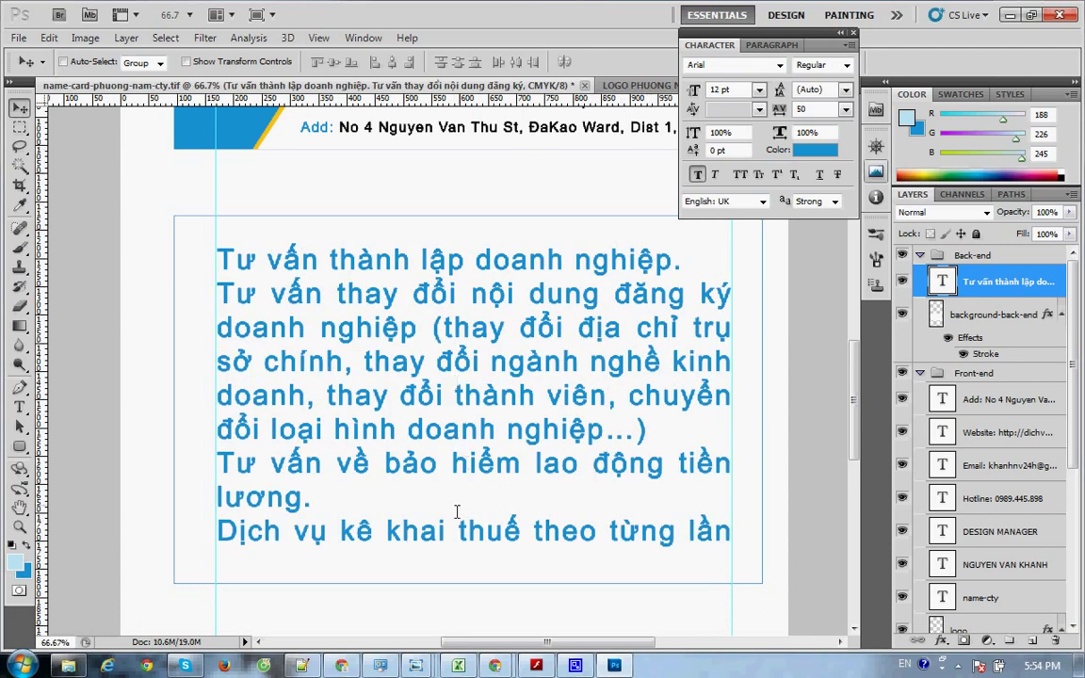
Reselect all the service list text and return it to 10 pt
key(t)
click(409, 299)
key(ctrl+a)
double_click(722, 90)
text(10)
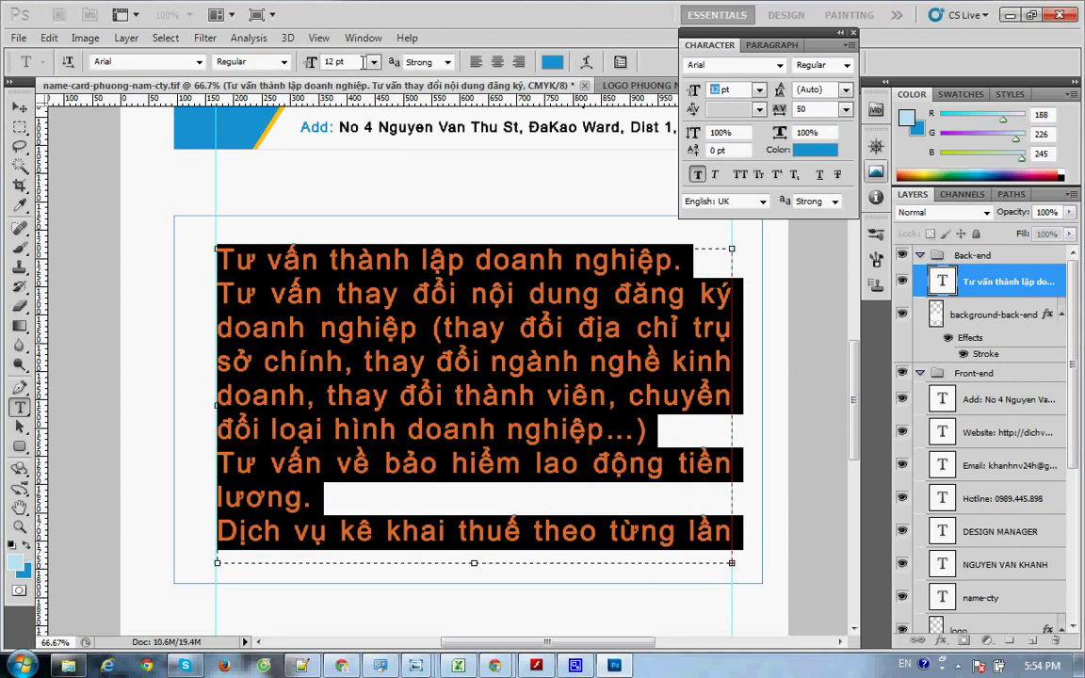
key(Return)
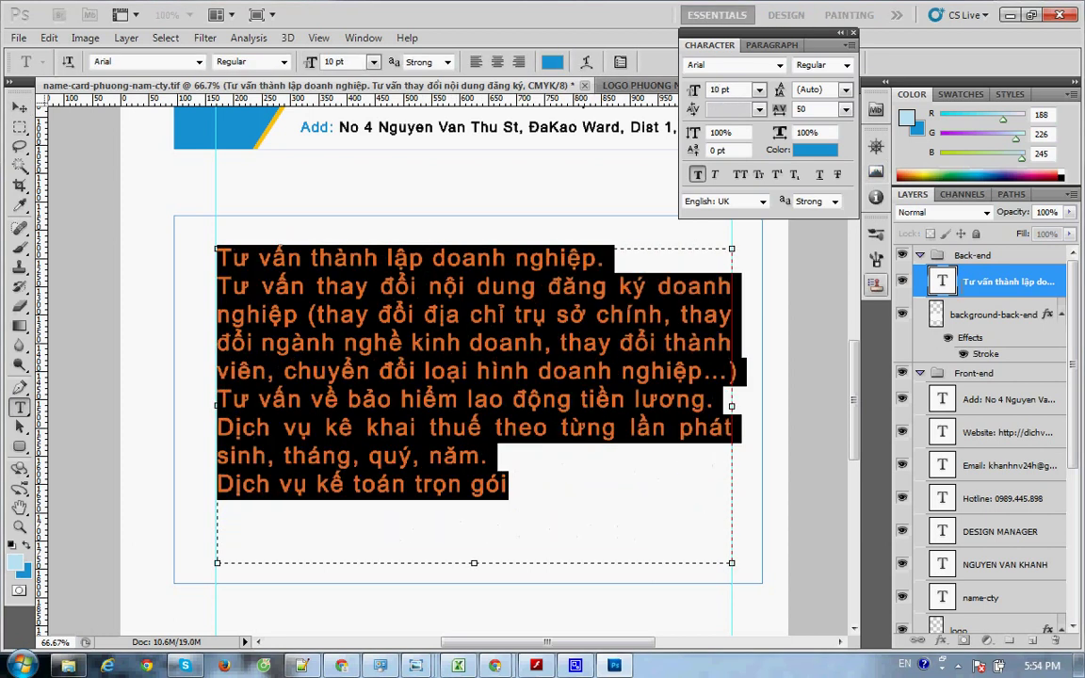
click(491, 458)
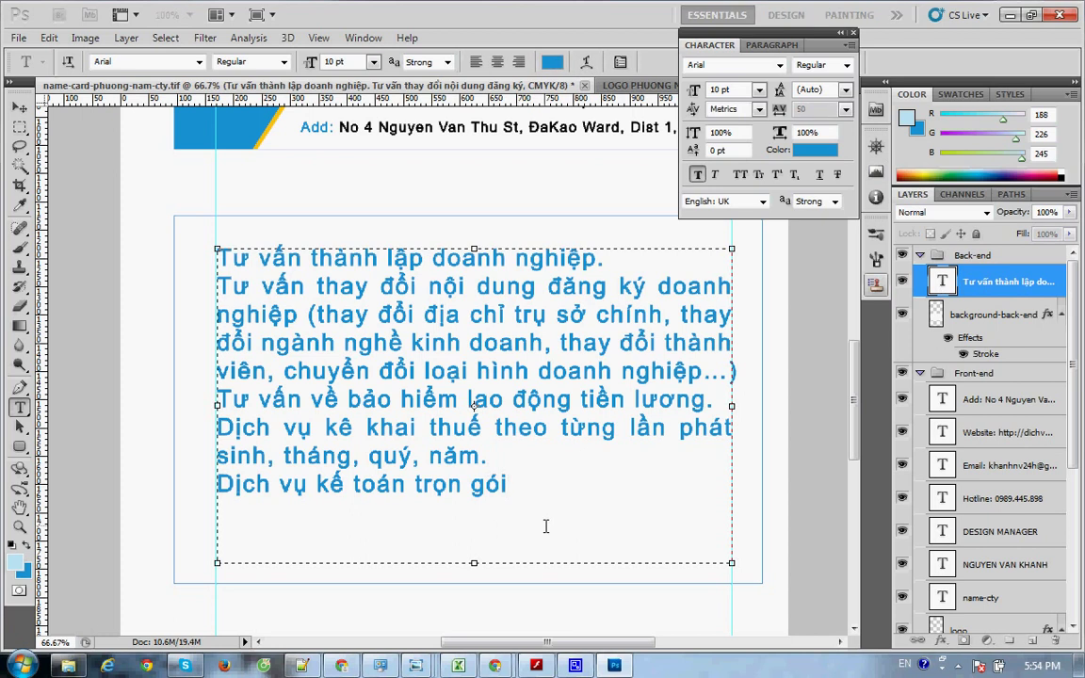
Type the sixth service line 'Dịch vụ chữ ký số CA (kê khai thuế qua mạng)' and commit it
text(Dịch vụ chư ký so)
text(CA)
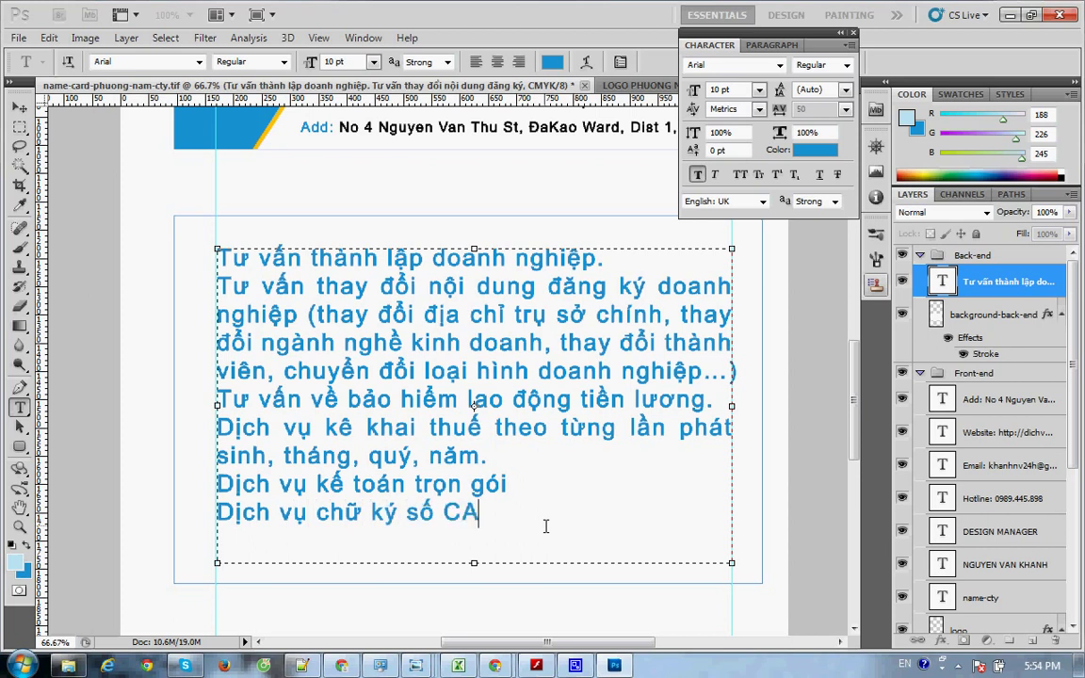
text(VIe)
key(BackSpace)
key(BackSpace)
key(BackSpace)
key(BackSpace)
key(BackSpace)
text(( )
text(kee )
text(khai thu)
text(ế qua mạng))
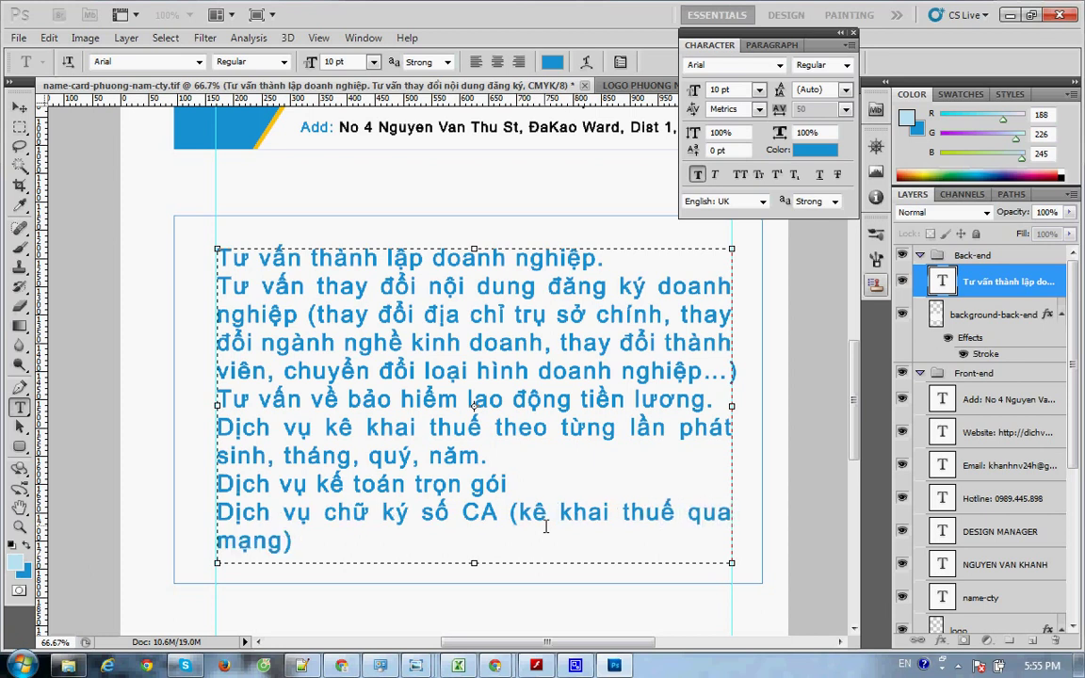
key(ctrl+Return)
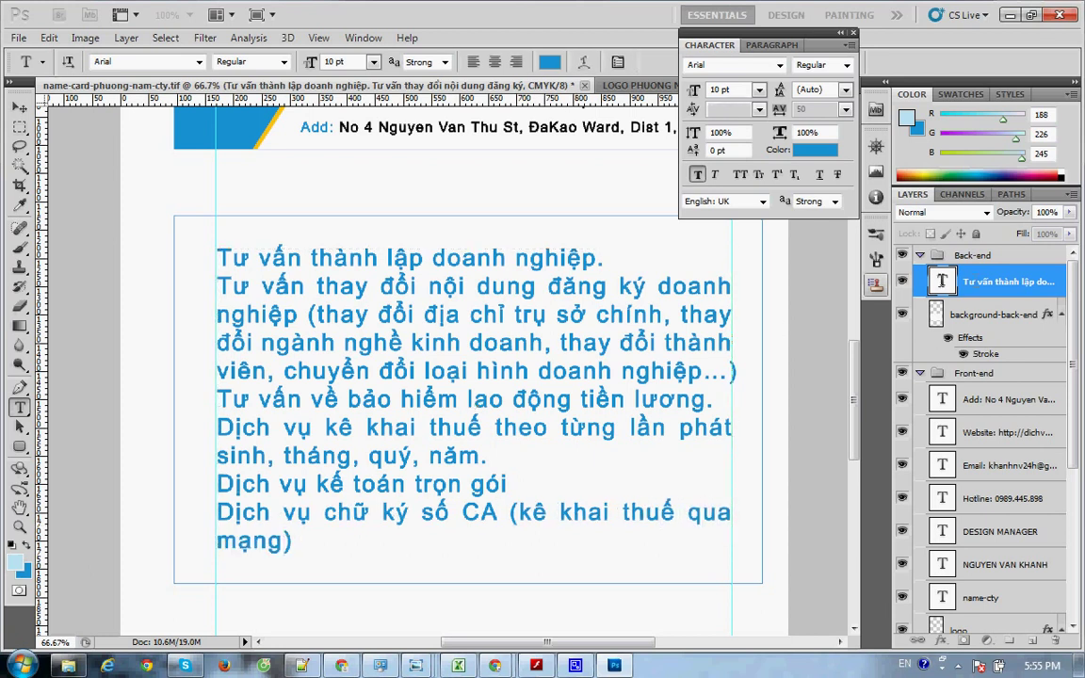
Put the service list text back into editing with the Type tool
key(v)
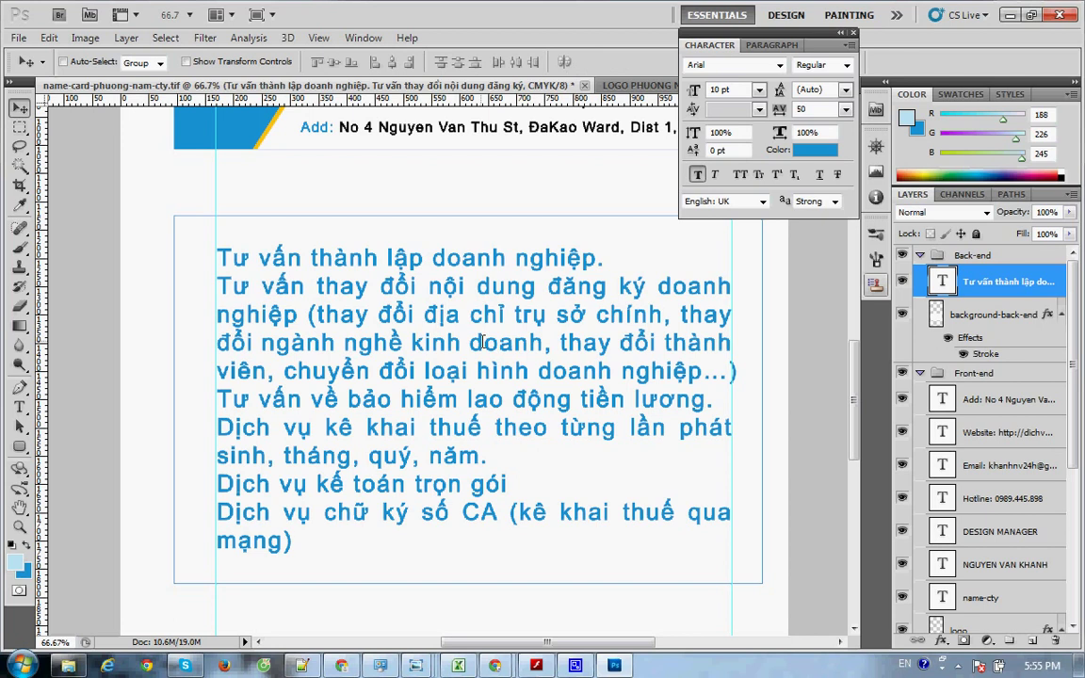
key(t)
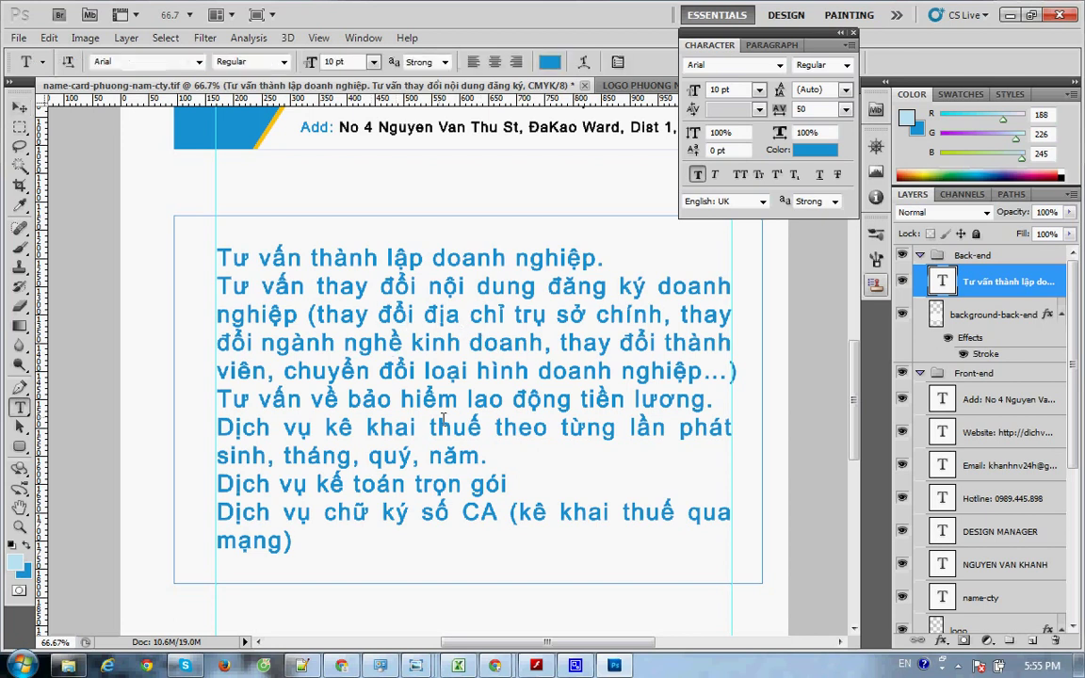
click(439, 427)
Narrow the text box from the left and set all service text to 8 pt
drag(219, 565, 241, 562)
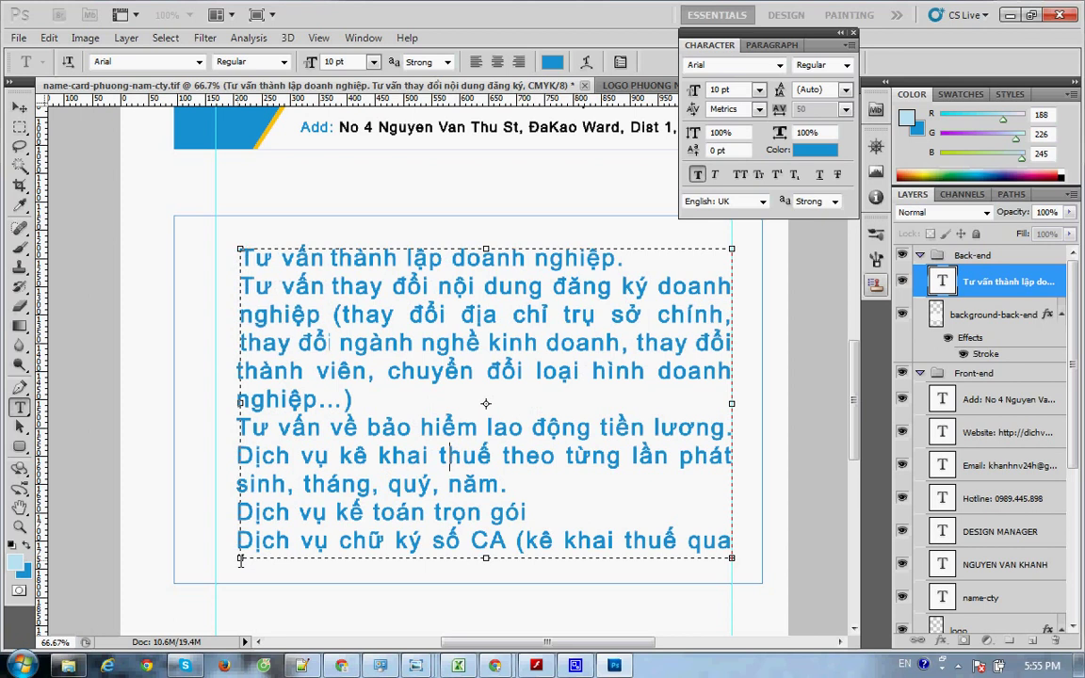
key(ctrl+a)
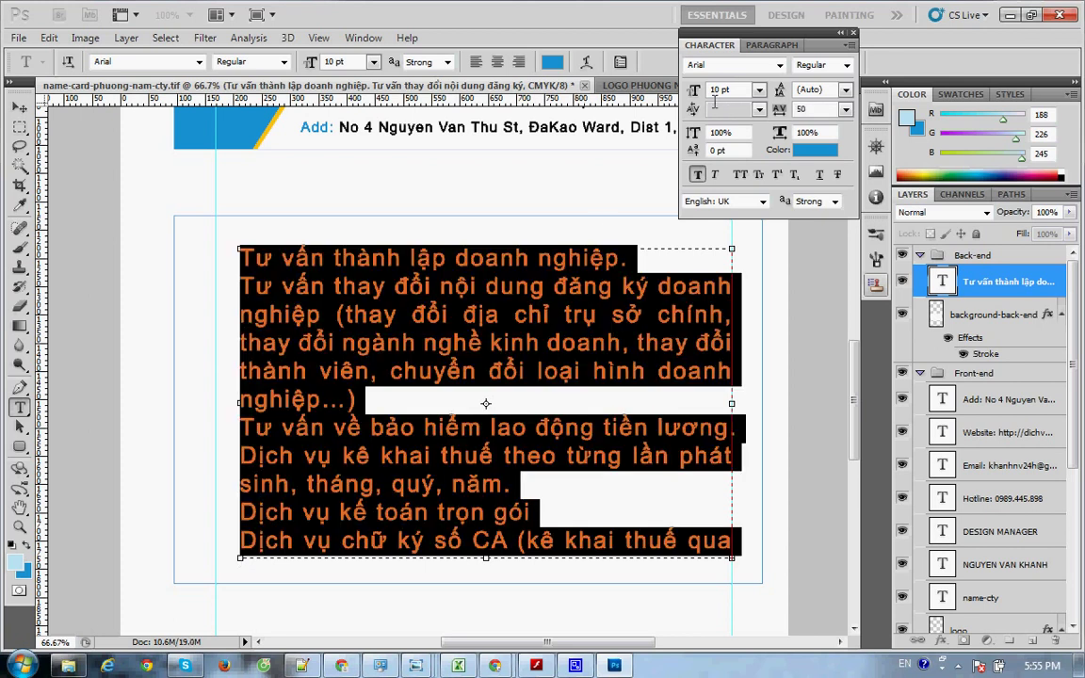
text(8)
key(Return)
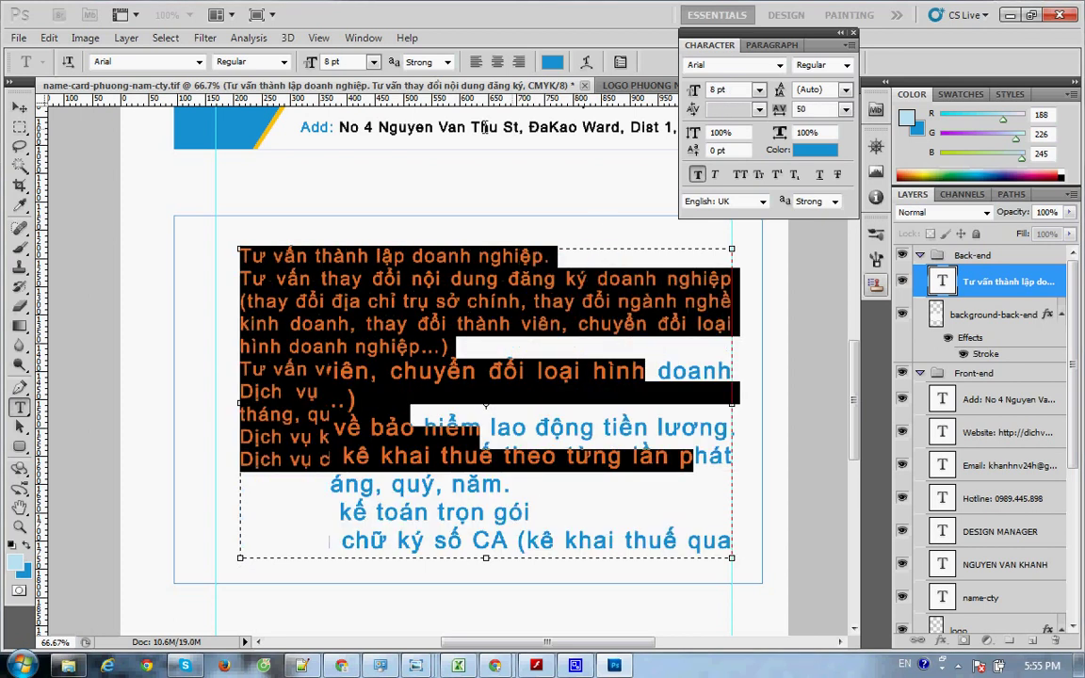
Set the service list's line spacing to 14 pt and commit the text edit
click(845, 89)
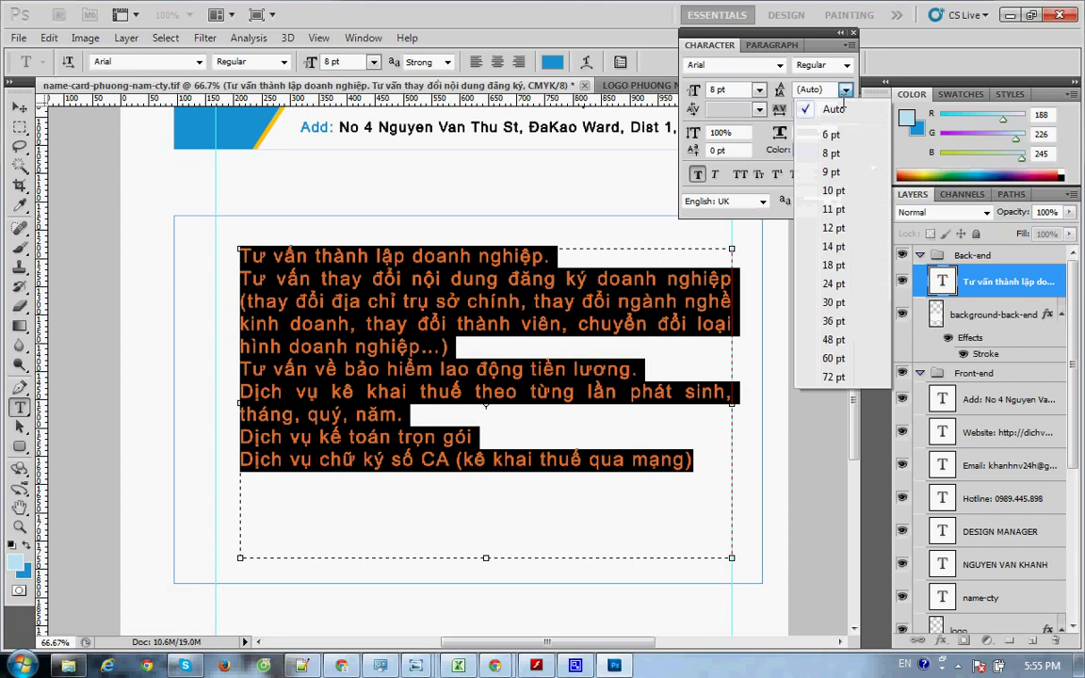
click(835, 198)
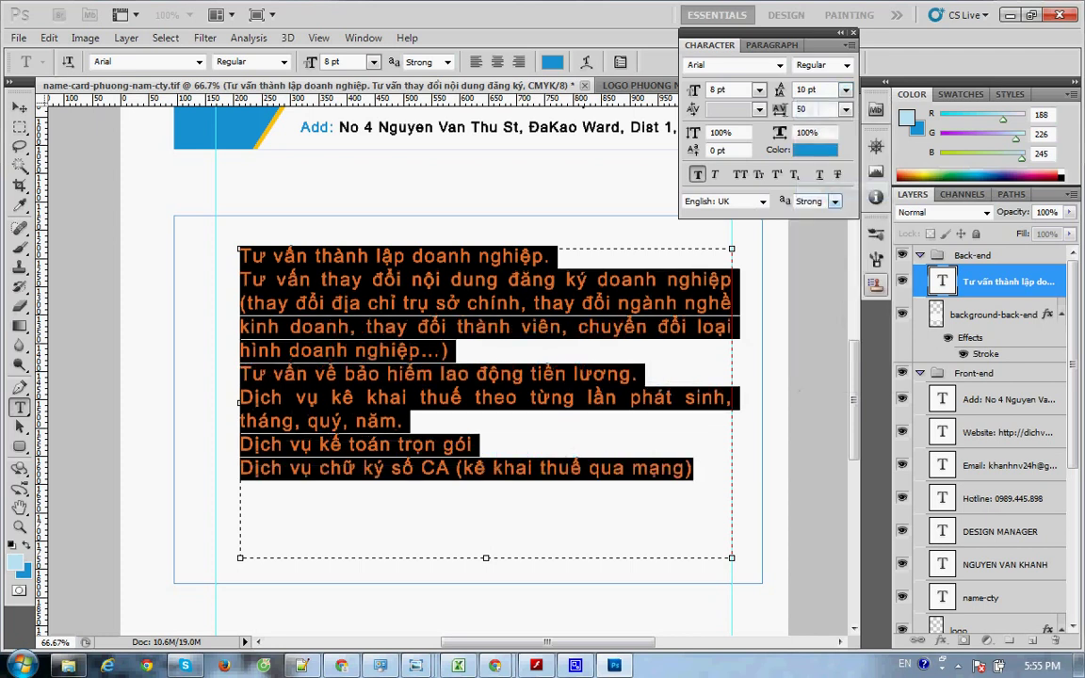
double_click(804, 90)
text(12)
key(Return)
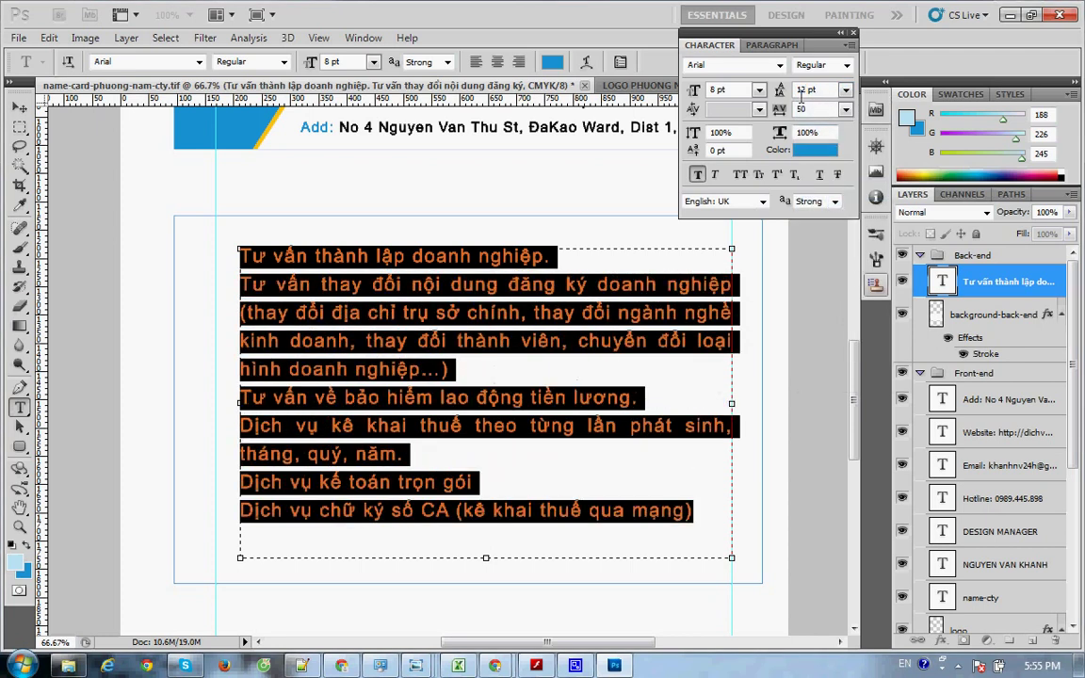
text(4)
key(Return)
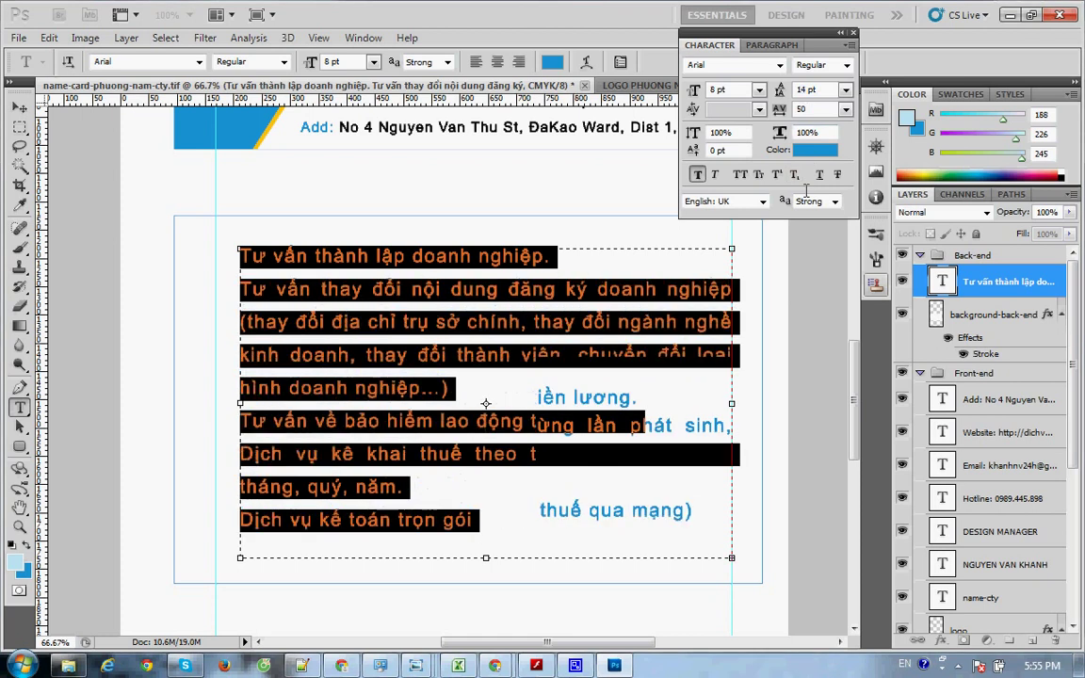
click(775, 289)
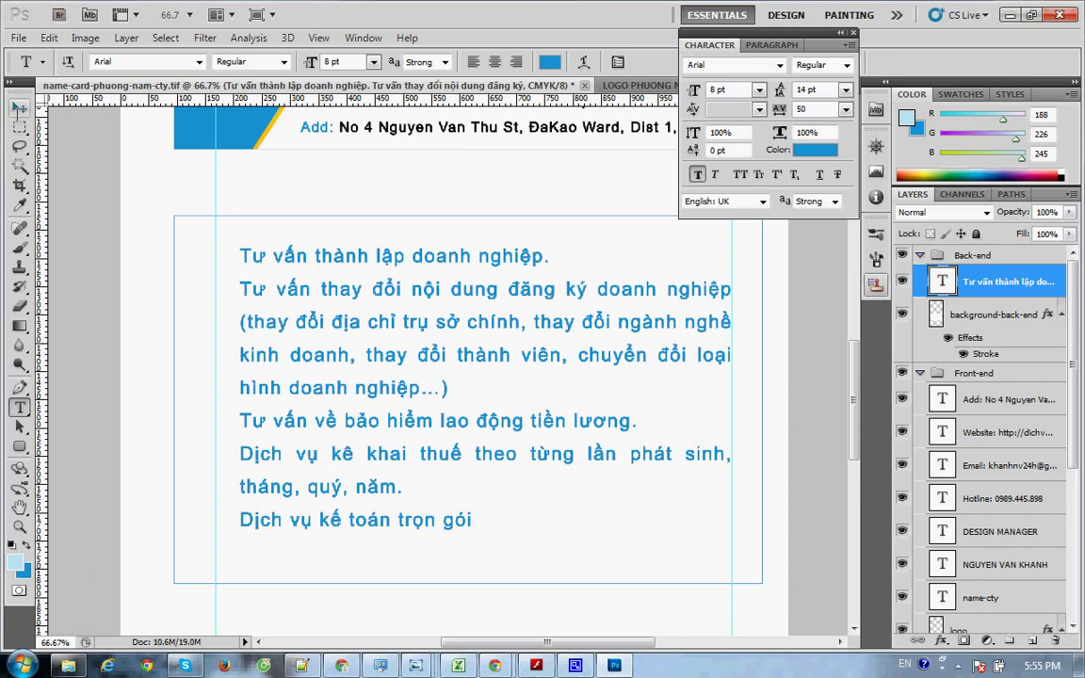
Choose the Custom Shape tool with the checkmark shape
click(19, 108)
click(19, 447)
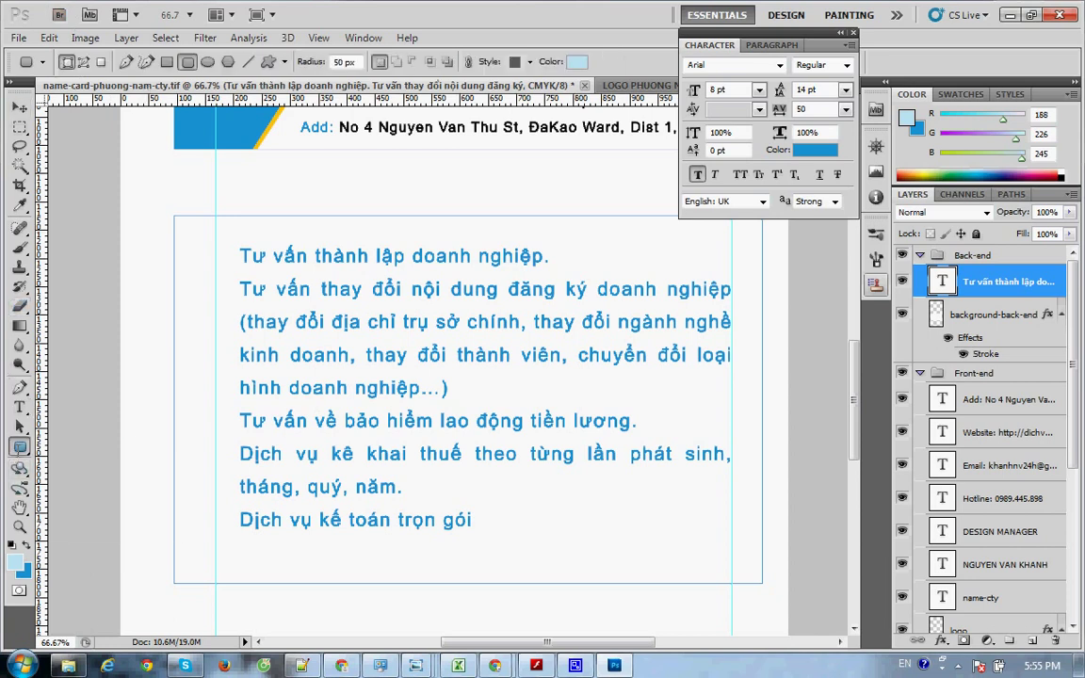
drag(19, 447, 56, 476)
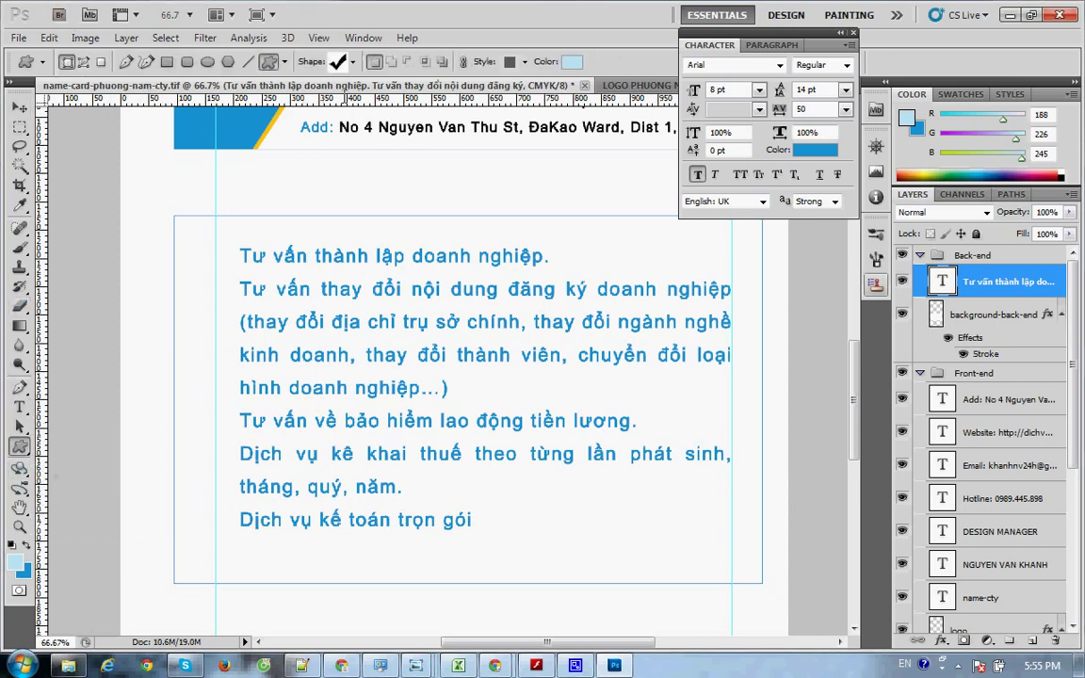
click(337, 62)
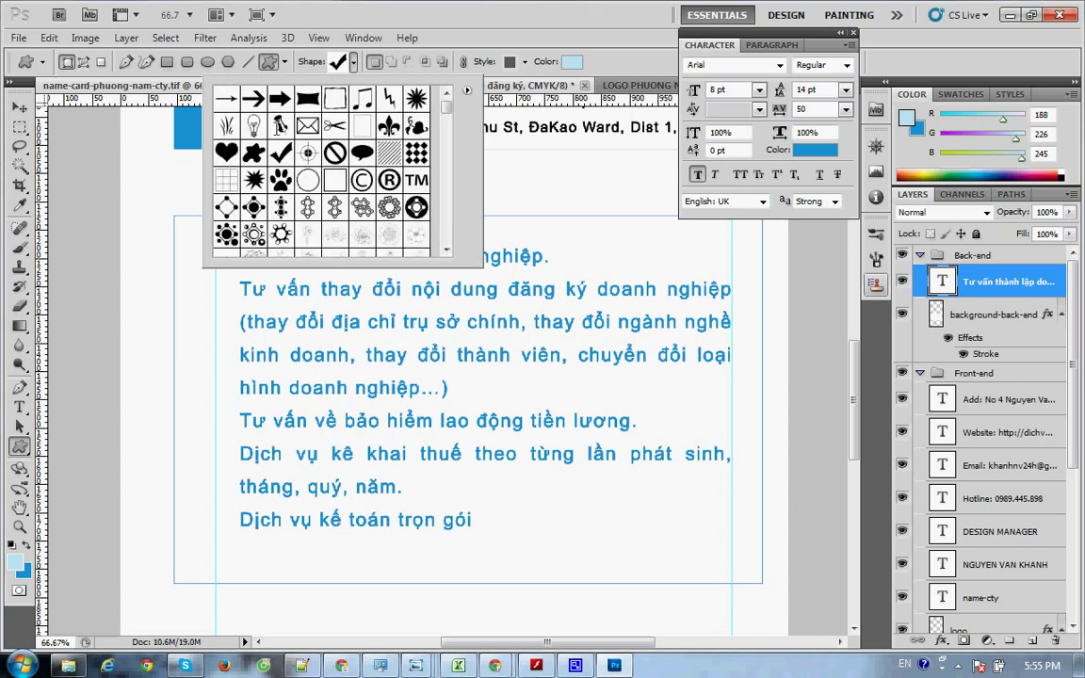
click(565, 80)
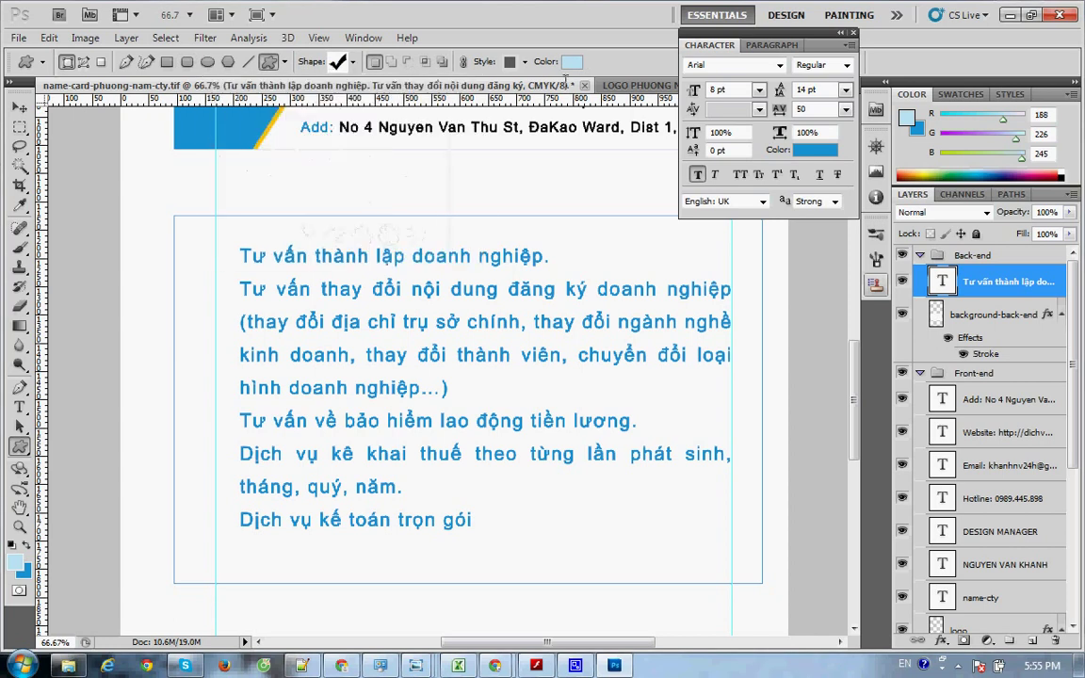
Sample the stripe's yellow as shape colour and draw a checkmark beside the first service line
click(575, 62)
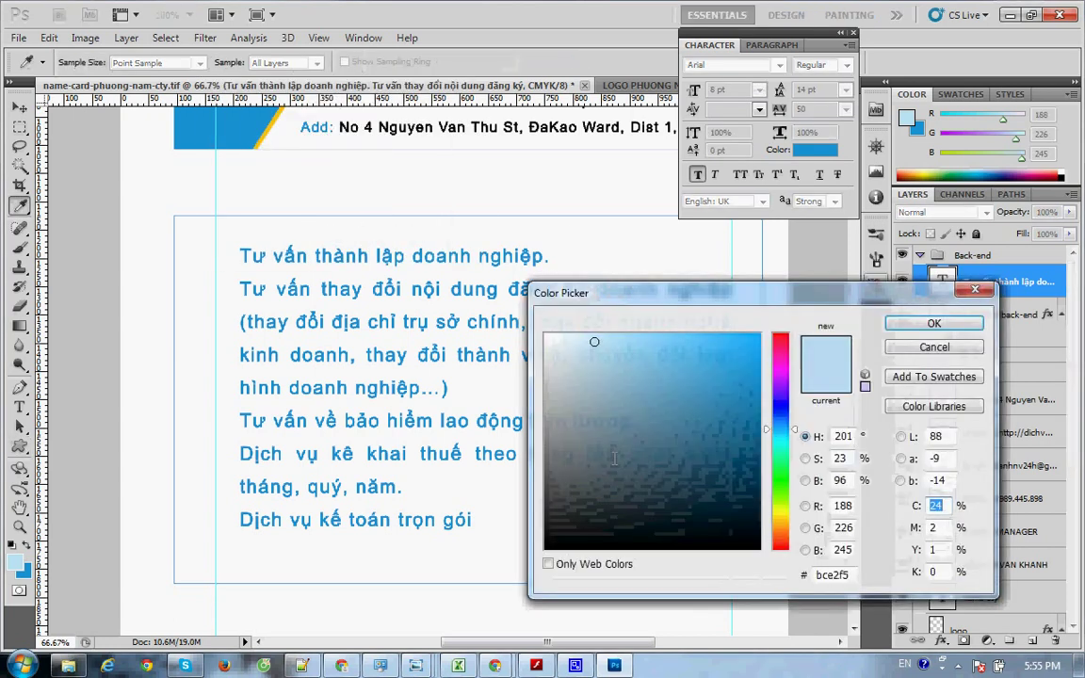
click(261, 141)
click(935, 324)
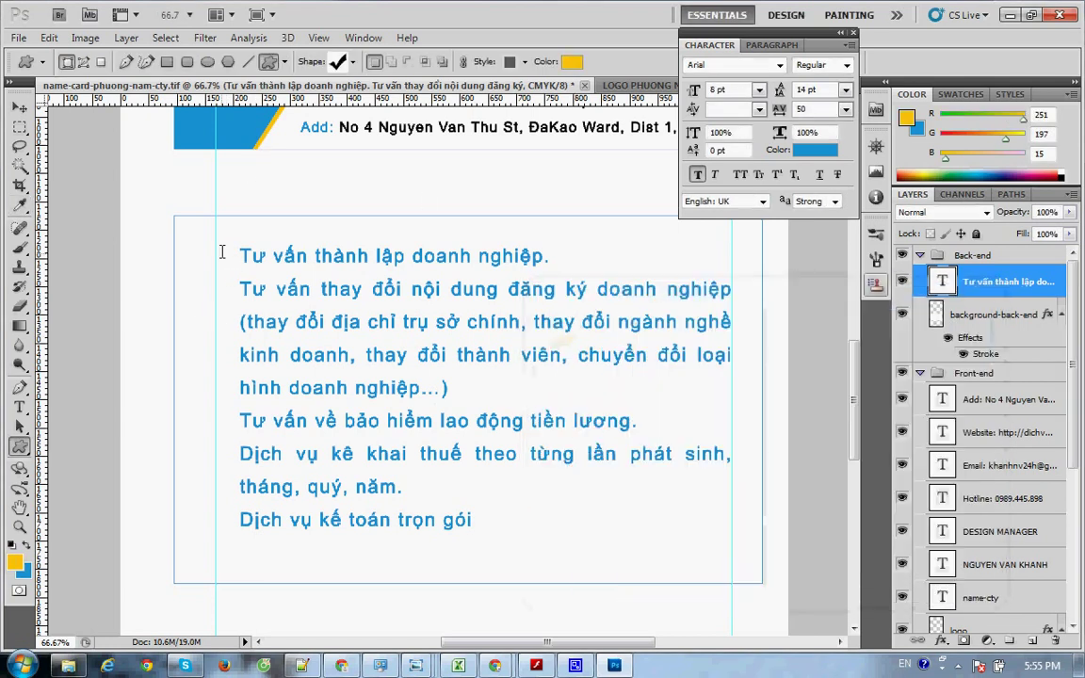
drag(232, 261, 232, 264)
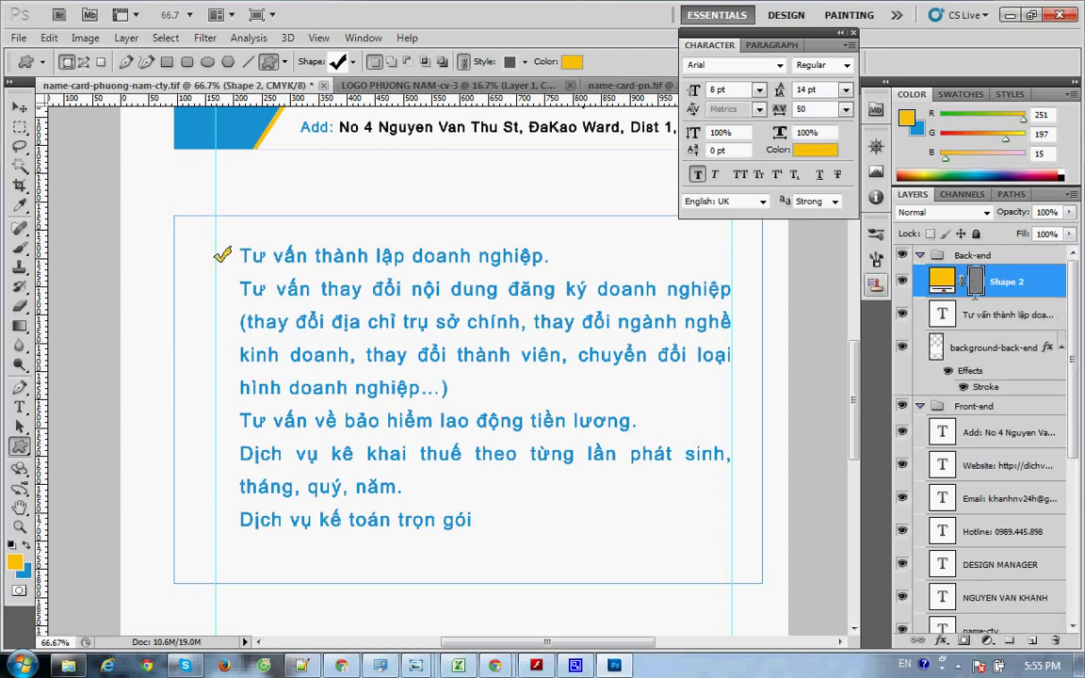
Rasterize the checkmark layer and move a duplicate to the second service line
right_click(1002, 281)
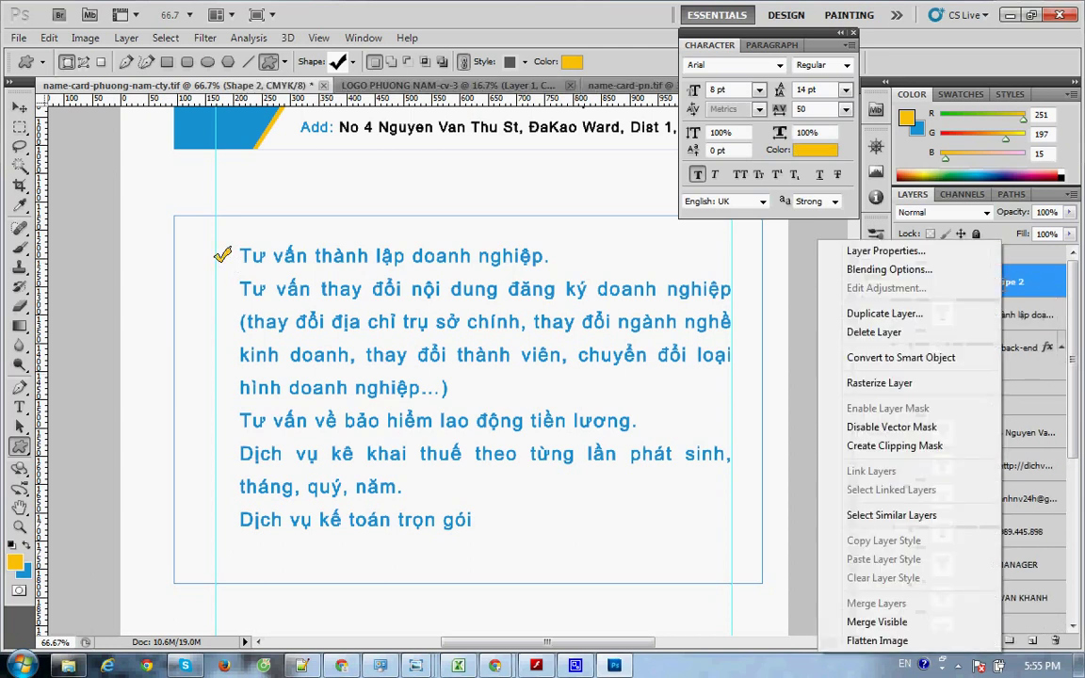
click(878, 383)
right_click(994, 281)
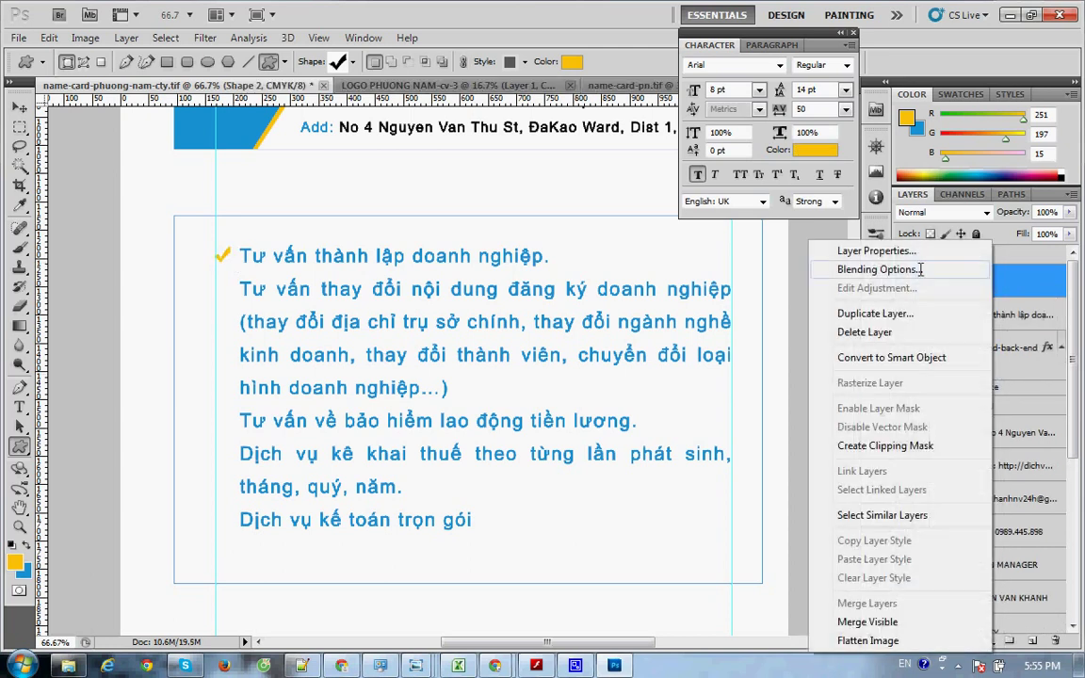
click(876, 312)
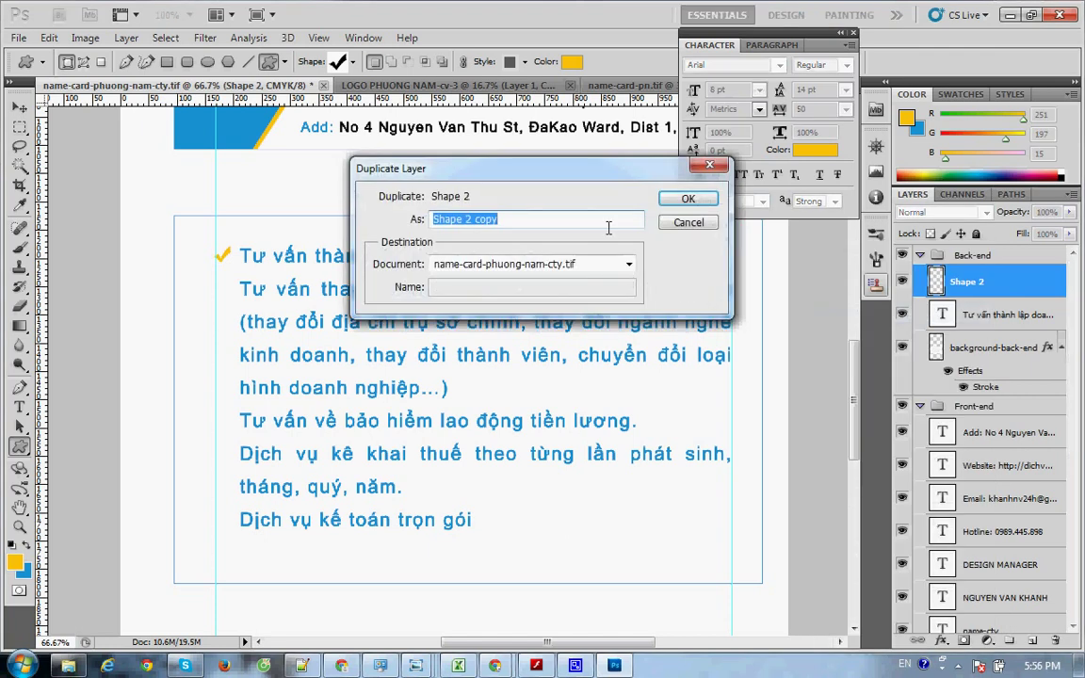
click(689, 199)
key(v)
drag(222, 254, 225, 293)
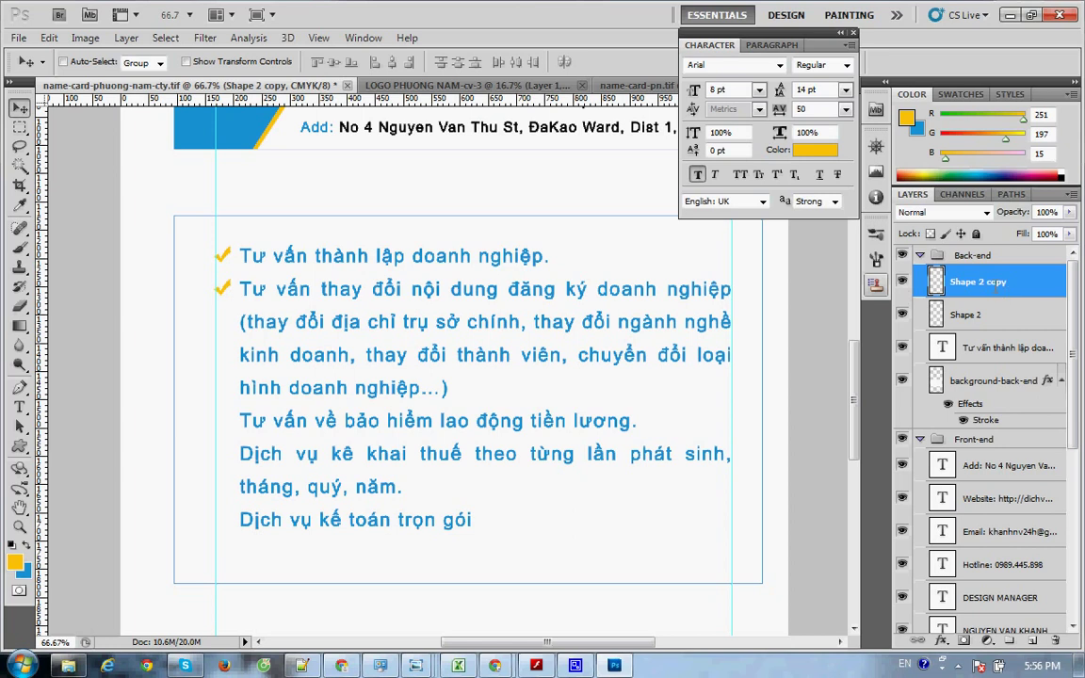
Add checkmark copies beside the Tư vấn về bảo hiểm, Dịch vụ kê khai and Dịch vụ kế toán lines
key(ctrl+j)
drag(228, 289, 224, 426)
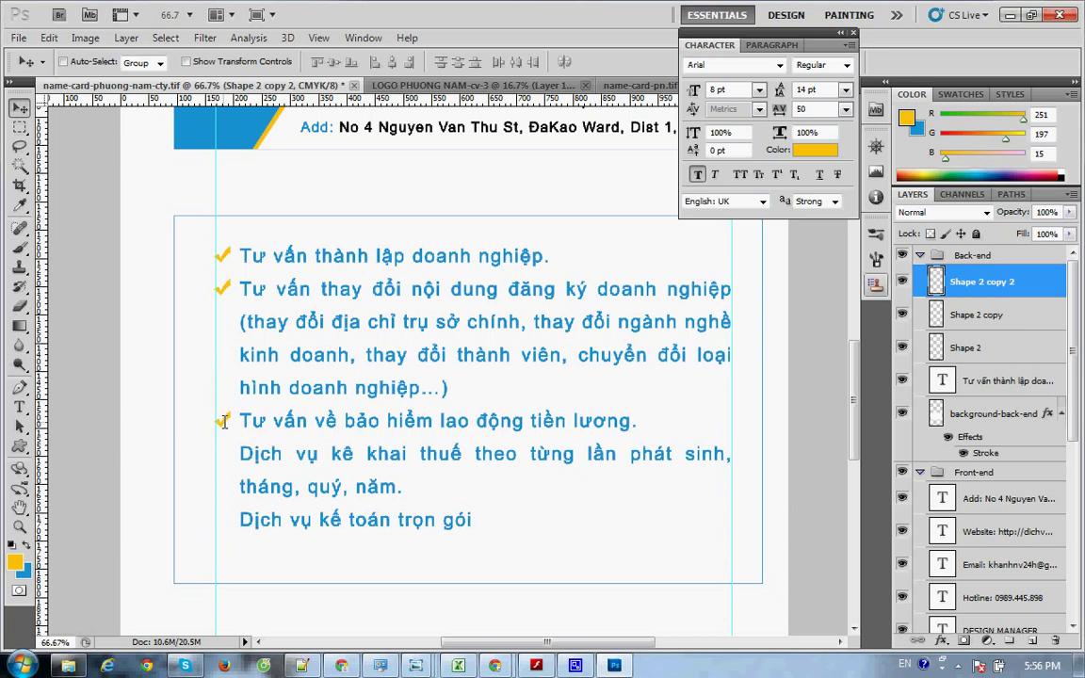
key(ctrl+j)
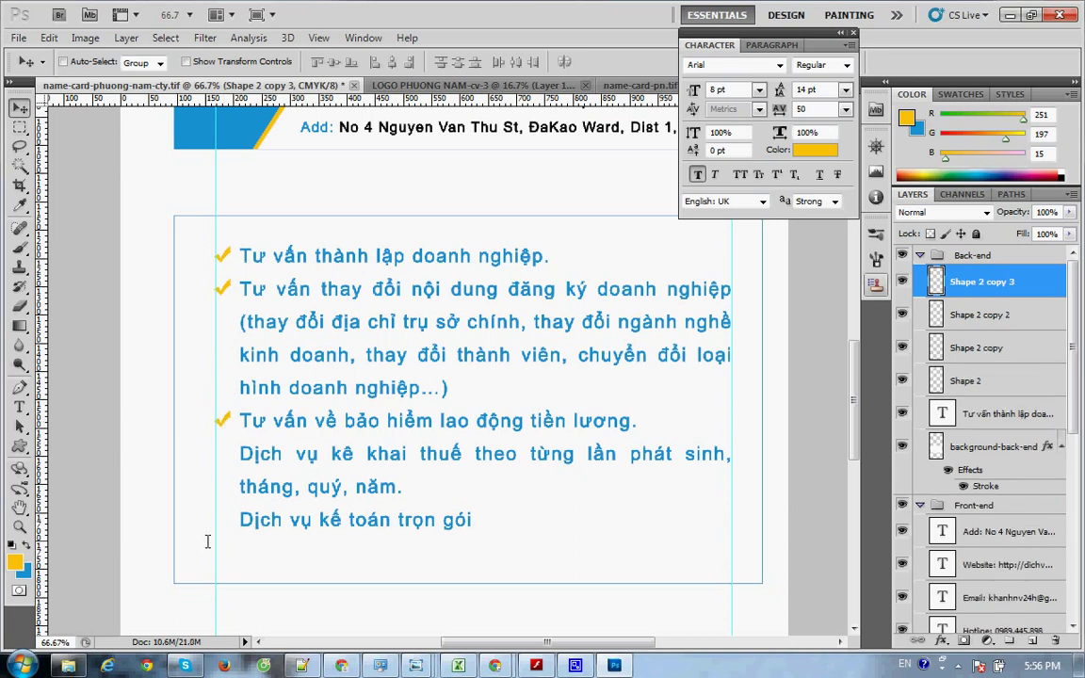
key(shift+Down)
key(shift+Down)
key(shift+Down)
key(ctrl+j)
key(shift+Down)
key(shift+Down)
key(shift+Down)
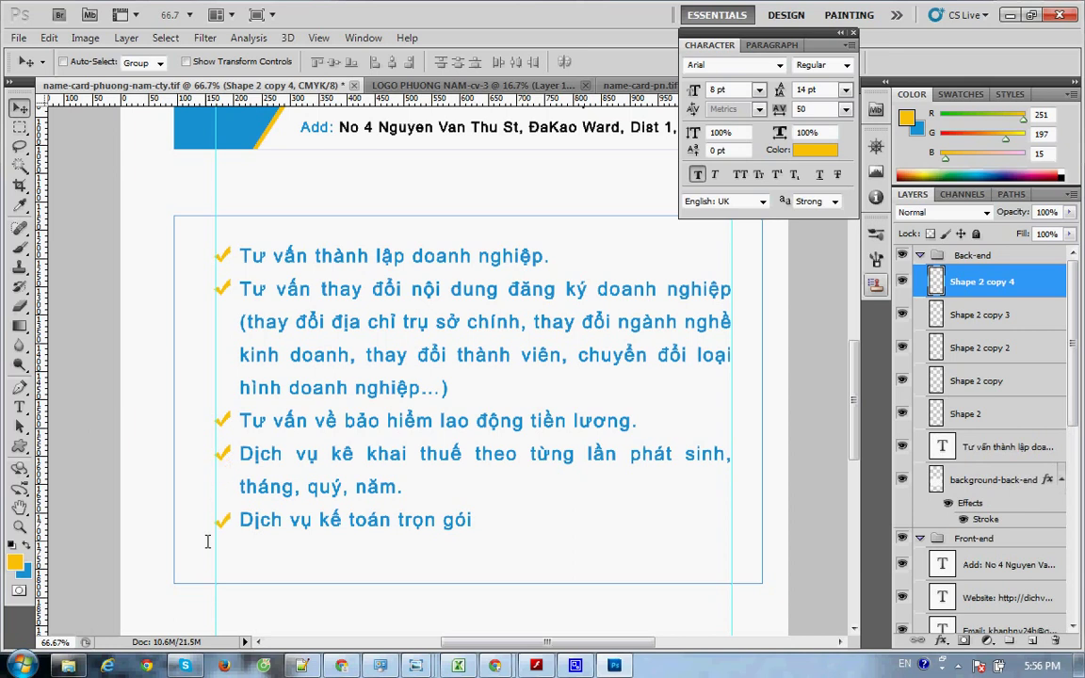
Save the card, then select the background-back-end layer's rectangle area
key(ctrl+minus)
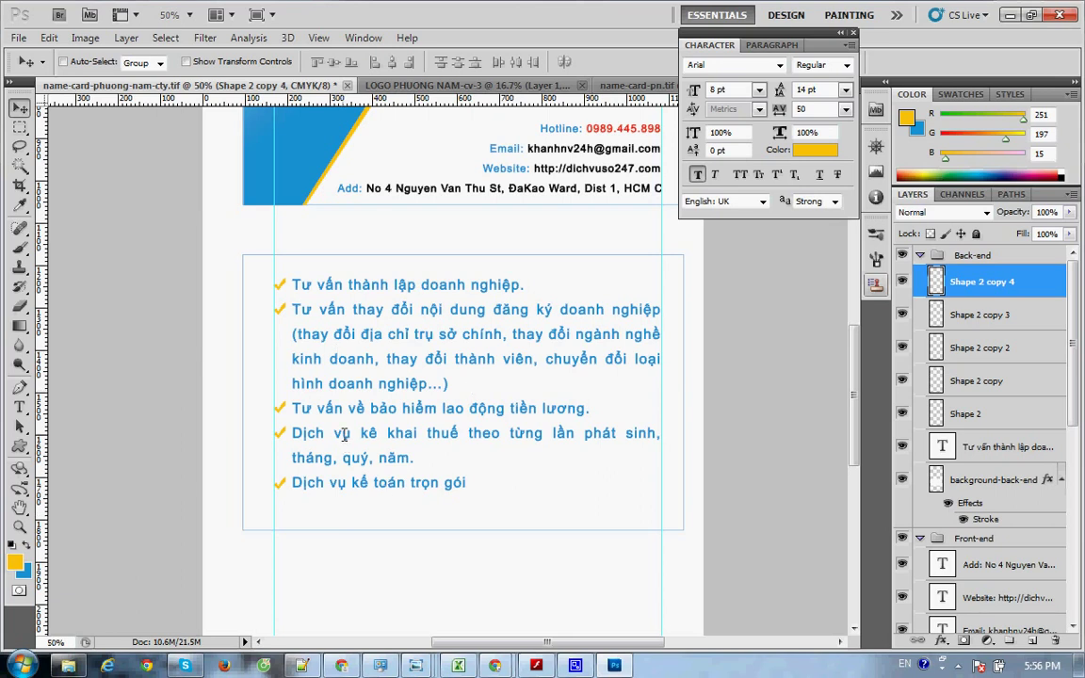
key(ctrl+s)
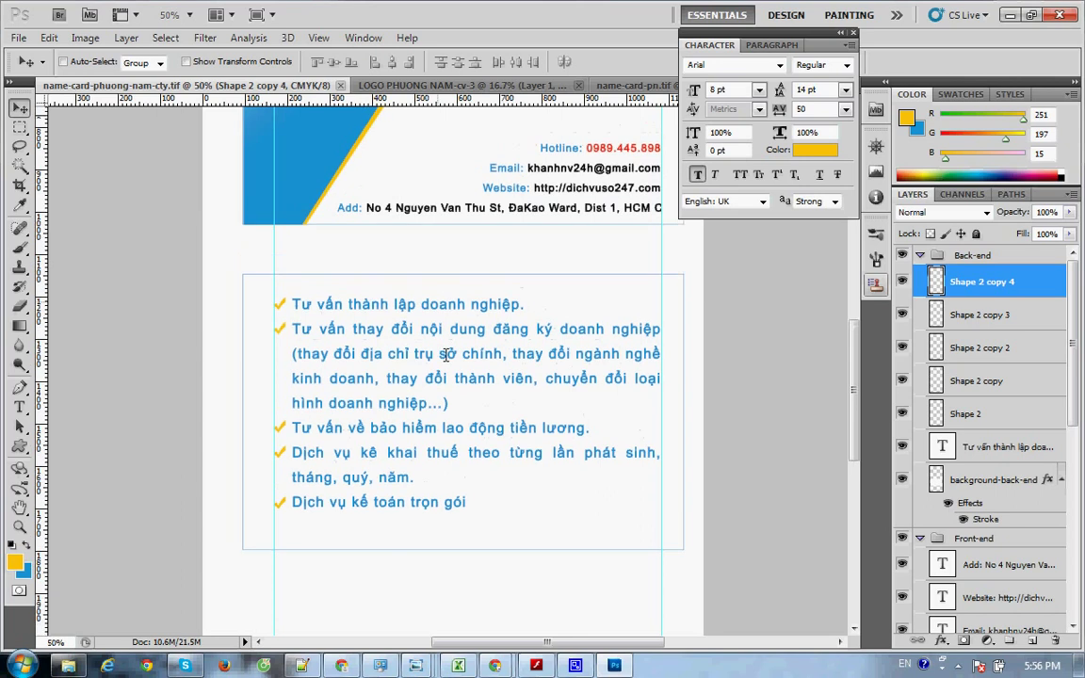
scroll(465, 419, up, 4)
scroll(472, 441, down, 4)
scroll(499, 467, down, 1)
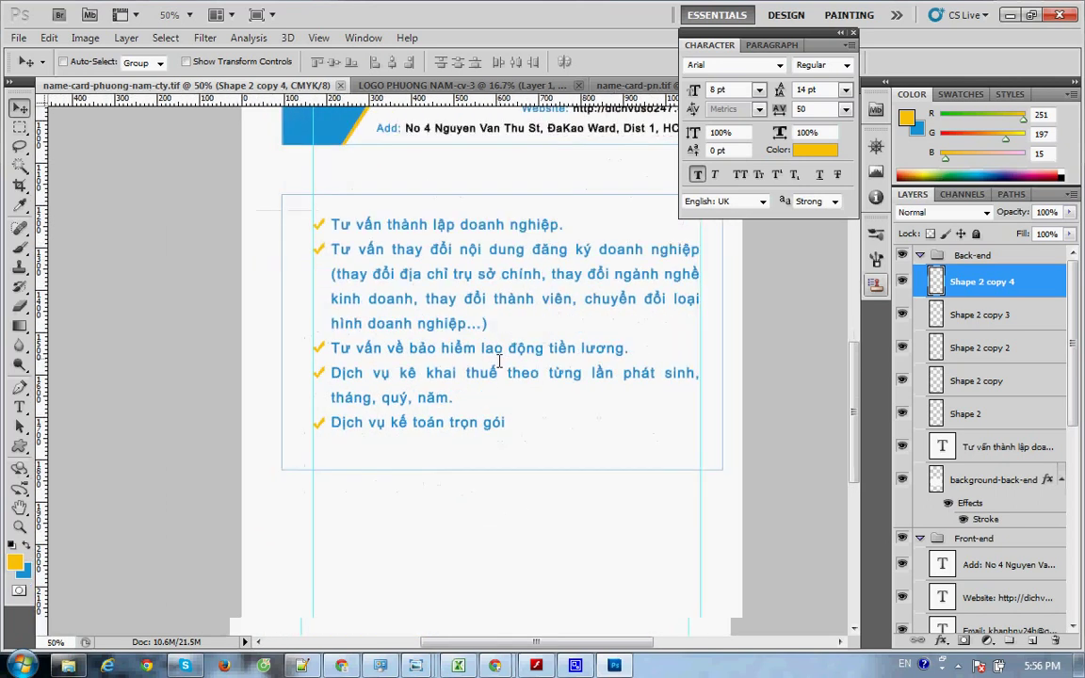
scroll(930, 428, down, 1)
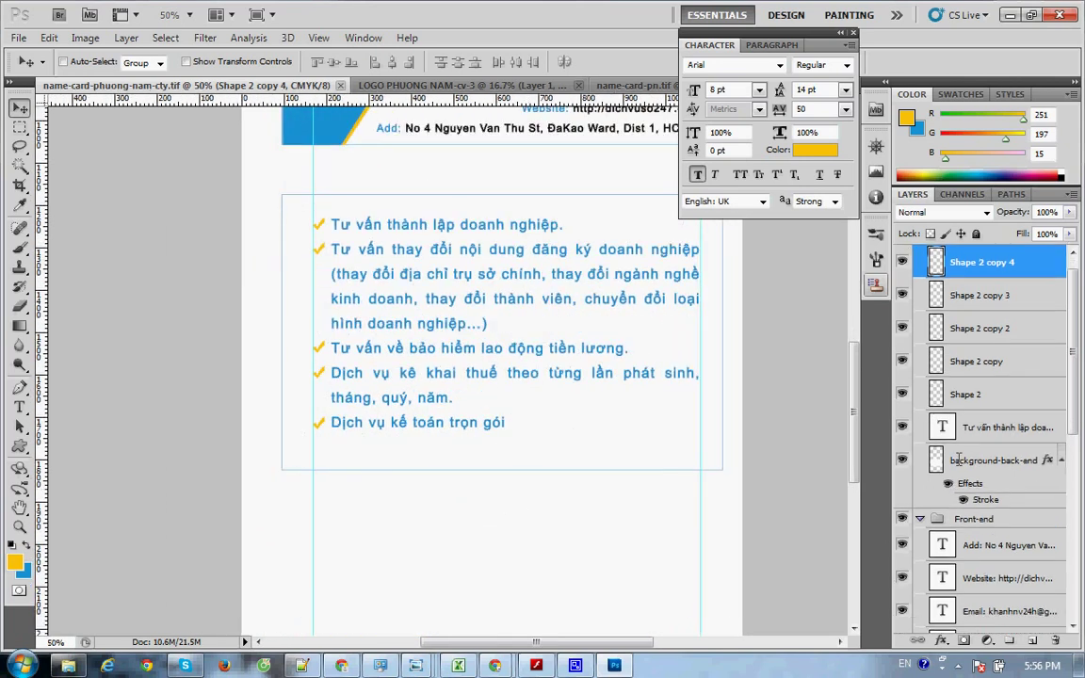
click(936, 460)
ctrl+click(936, 460)
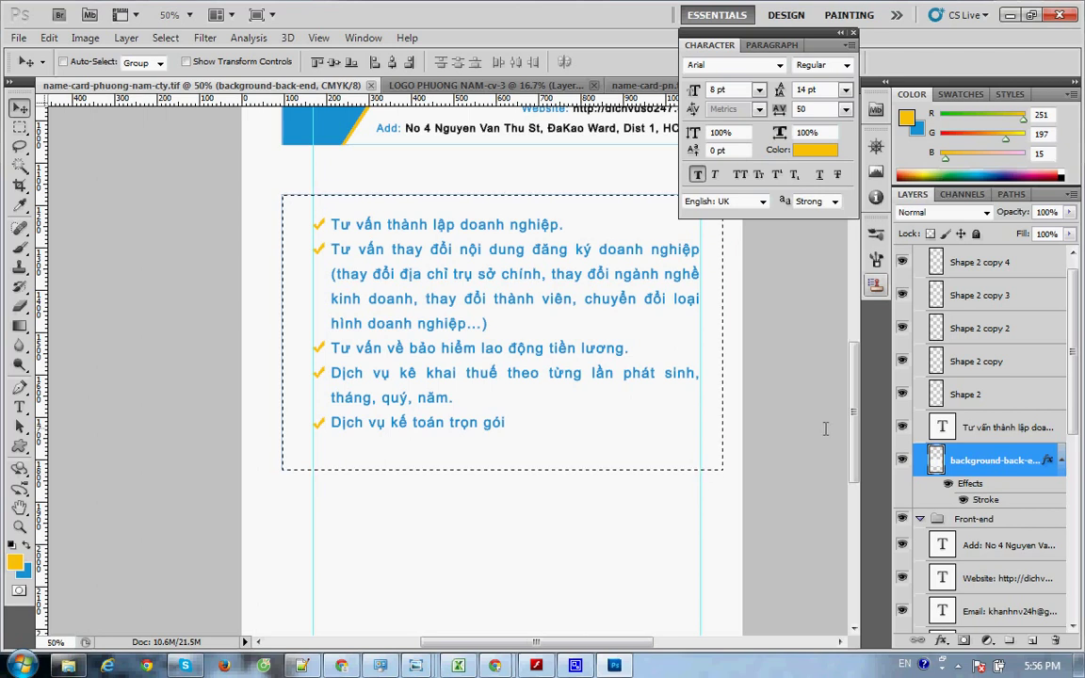
Fill the selected rectangle with blue on a new layer and deselect
key(ctrl+shift+alt+n)
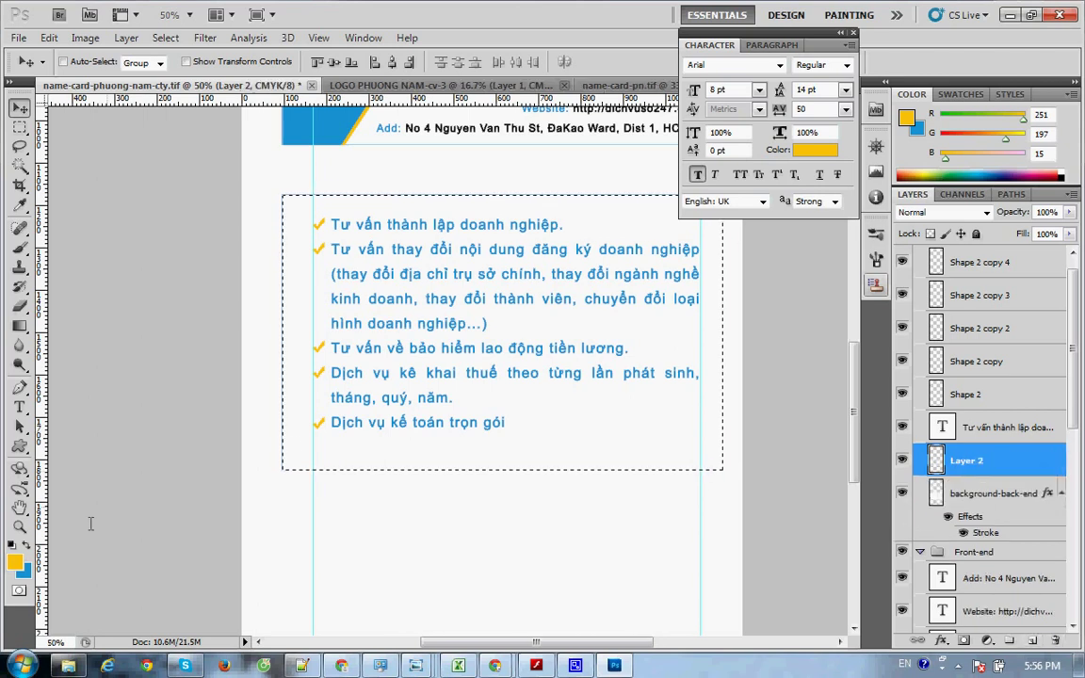
key(alt+BackSpace)
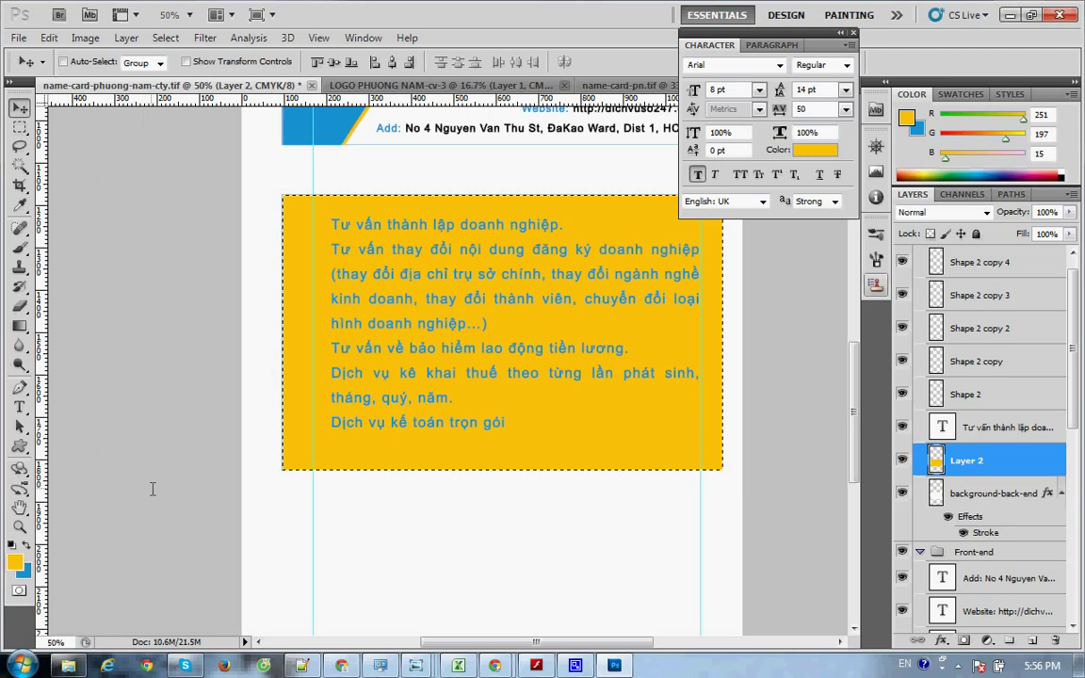
key(ctrl+BackSpace)
key(ctrl+d)
Delete a large elliptical area from the blue block, leaving a curved band
key(m)
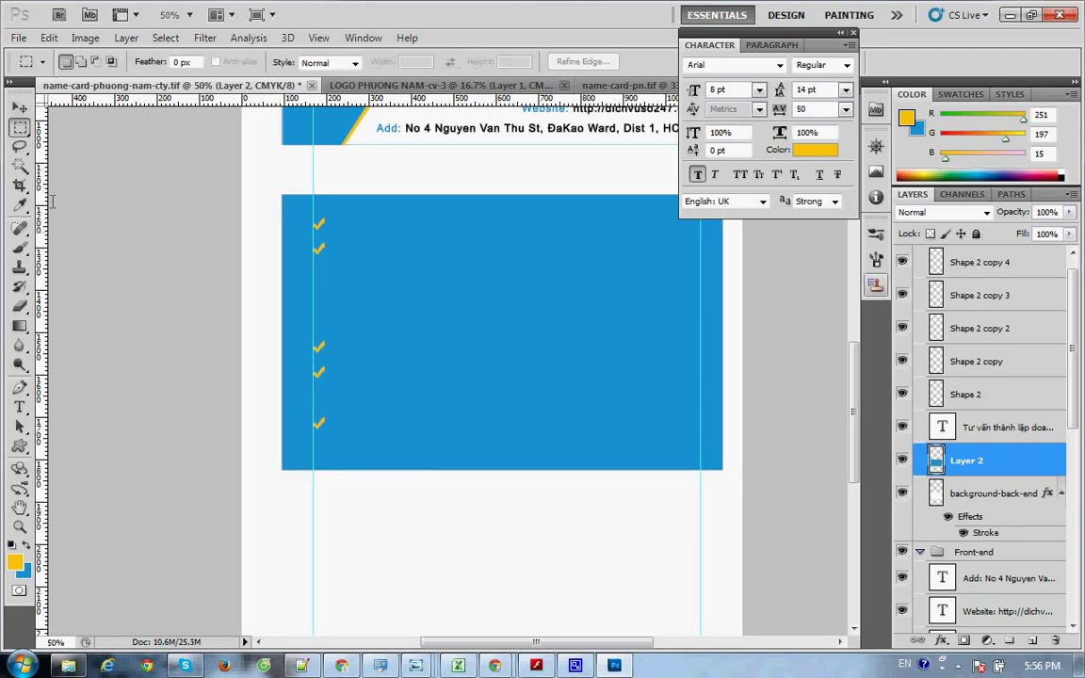
right_click(19, 128)
click(104, 141)
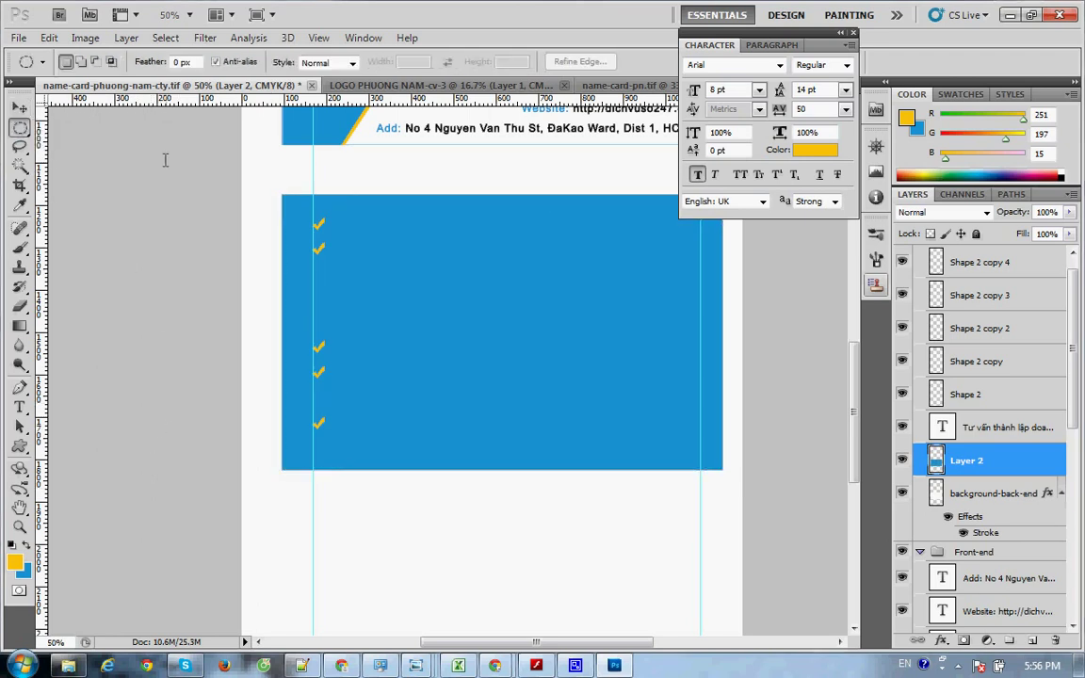
scroll(713, 437, right, 3)
drag(690, 457, 647, 452)
mouse_move(483, 309)
mouse_down()
mouse_move(741, 467)
mouse_move(745, 450)
mouse_up()
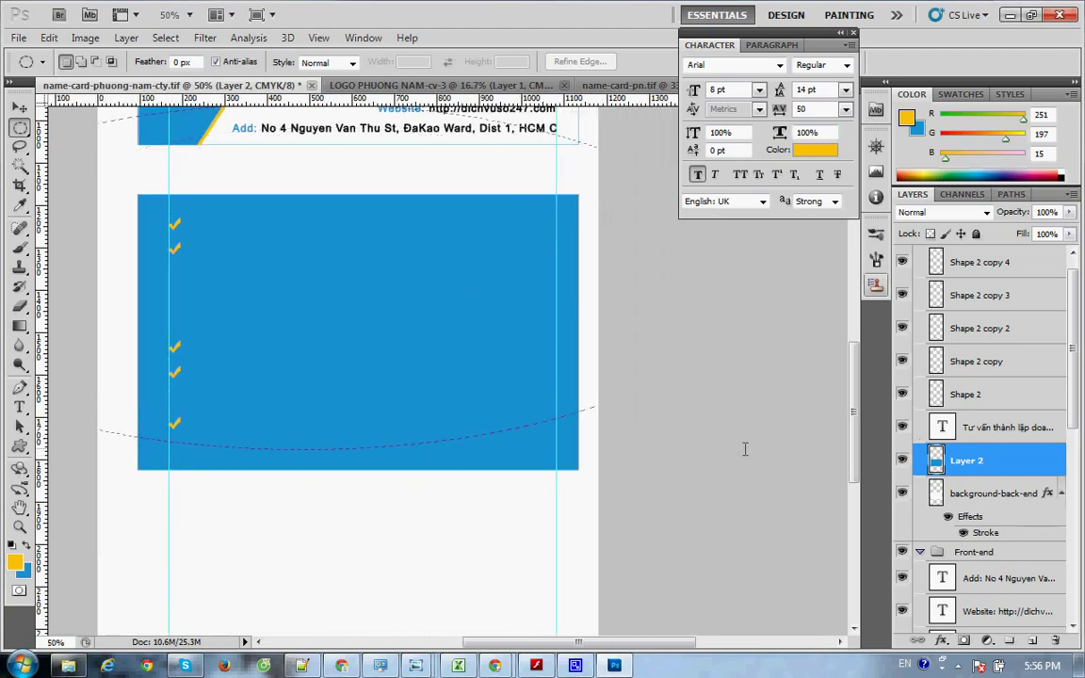
drag(747, 501, 756, 565)
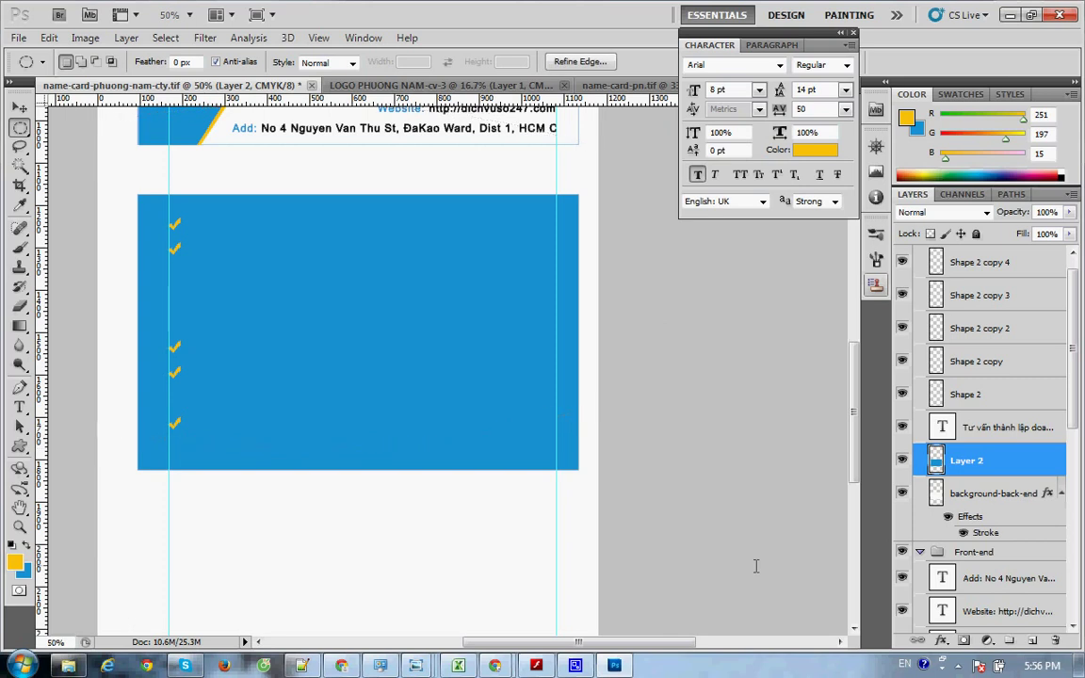
key(Delete)
key(ctrl+d)
scroll(426, 407, left, 3)
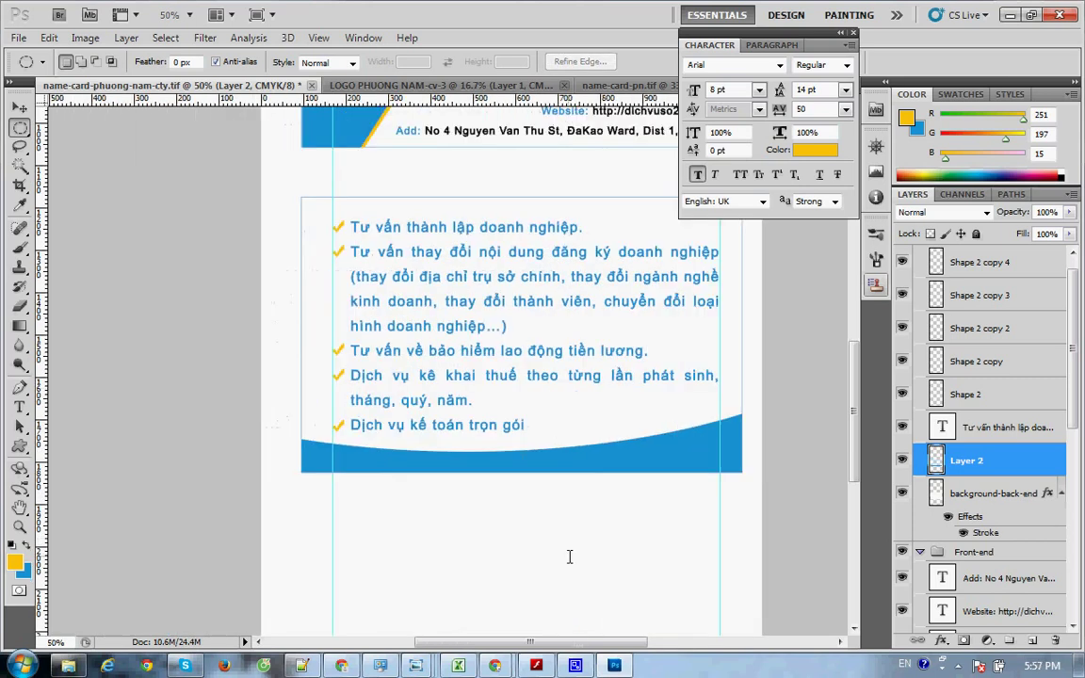
Duplicate Layer 2 as Layer 2 copy
right_click(997, 461)
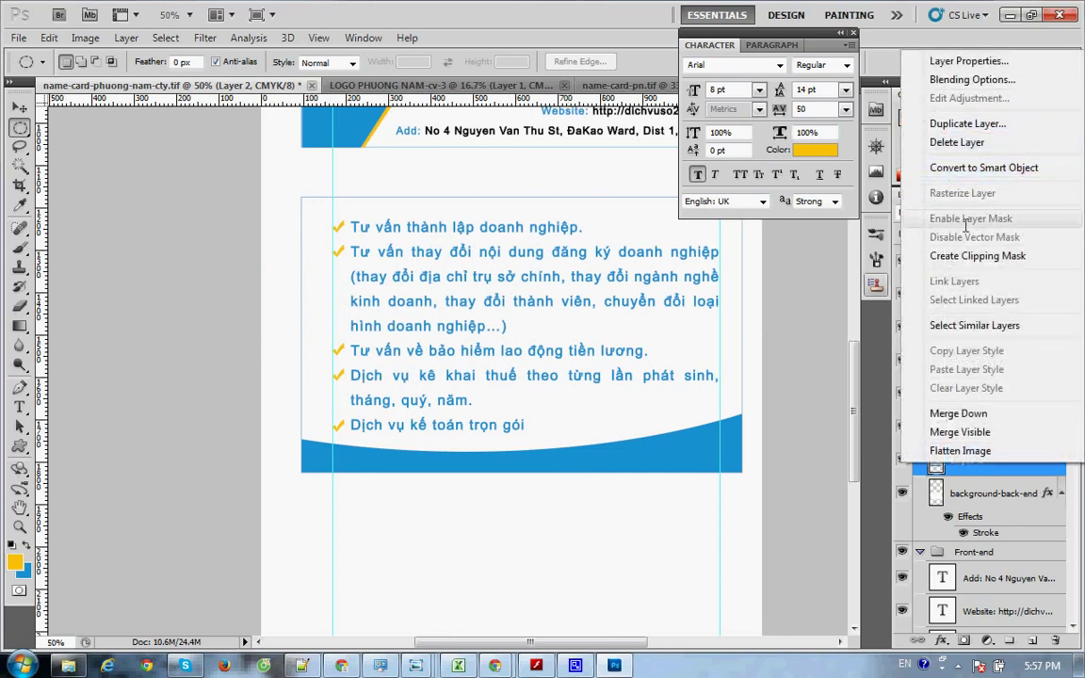
click(958, 125)
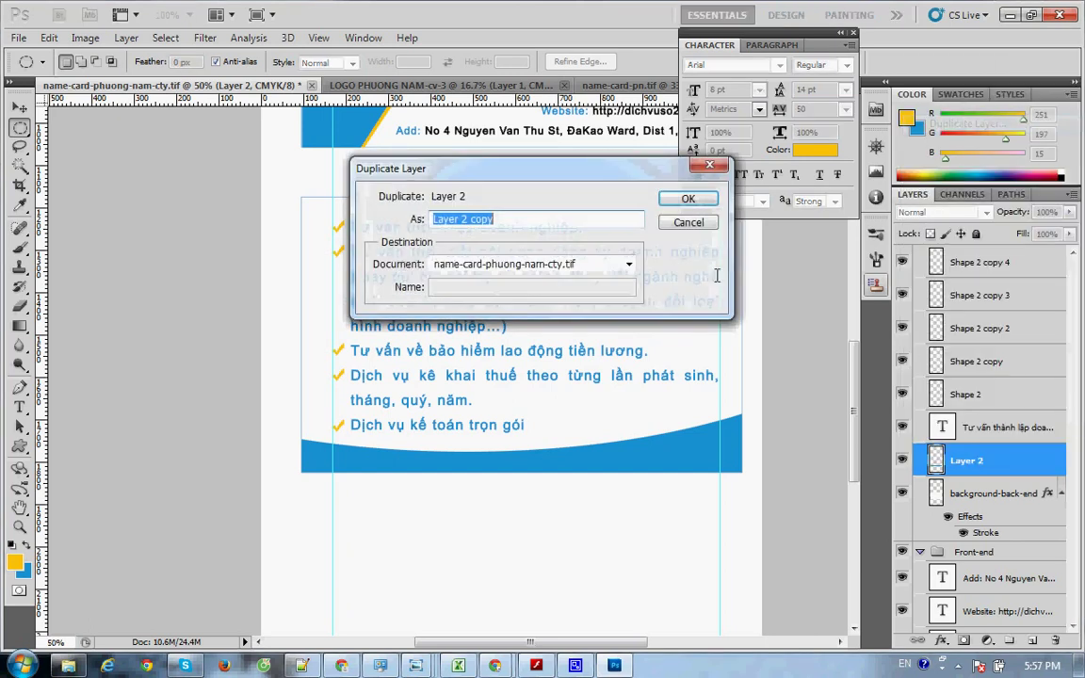
key(Return)
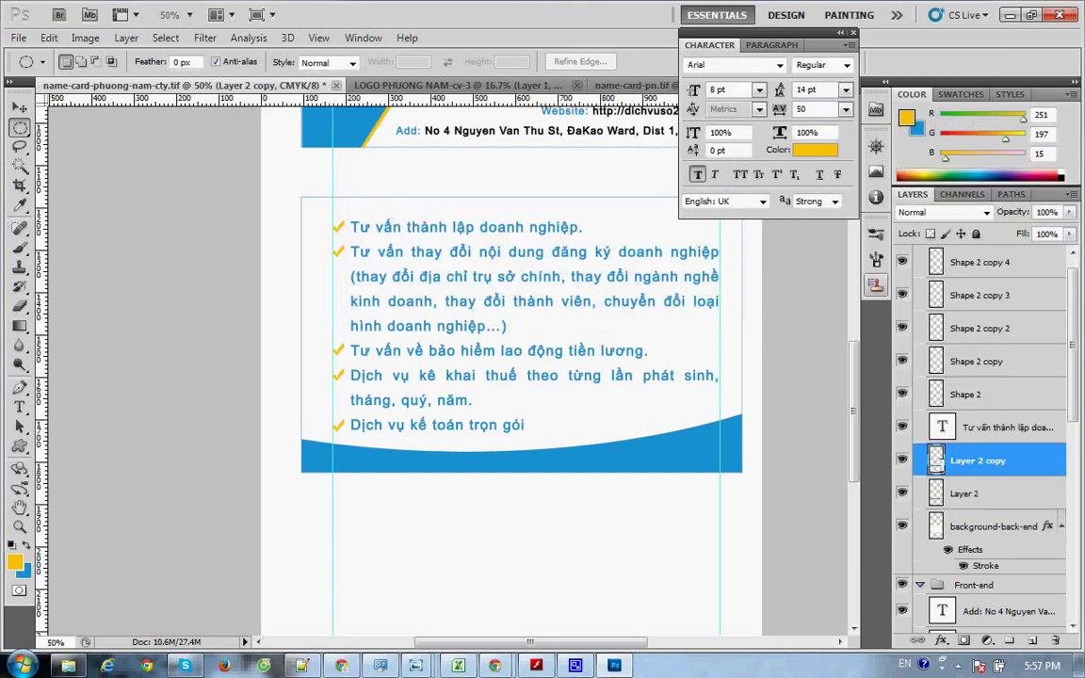
right_click(953, 461)
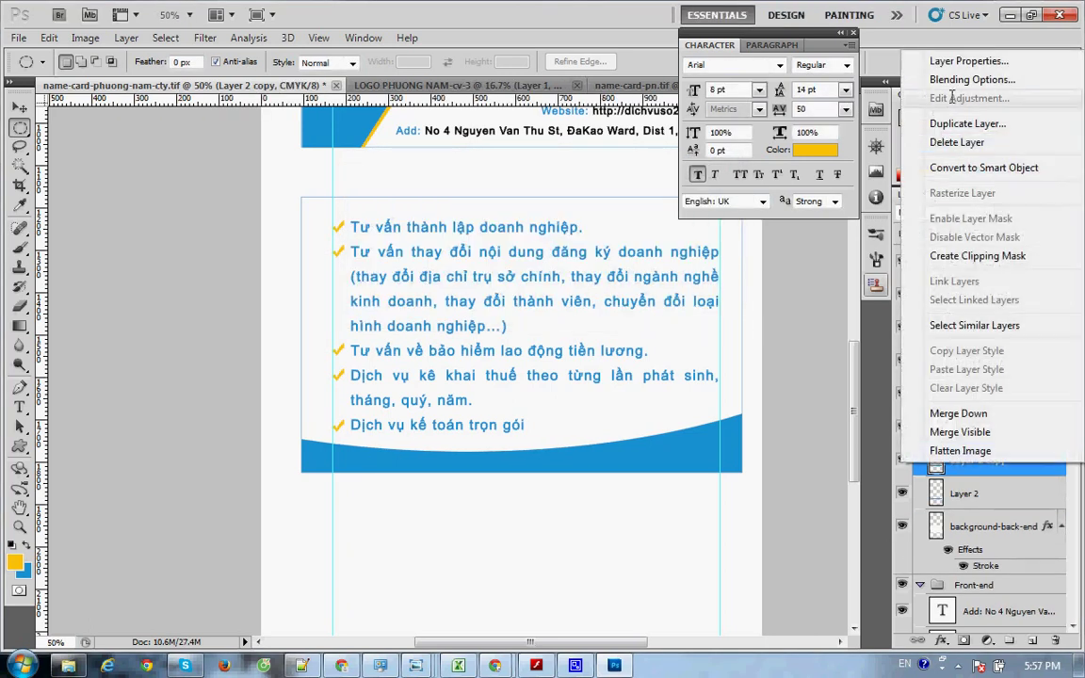
key(Escape)
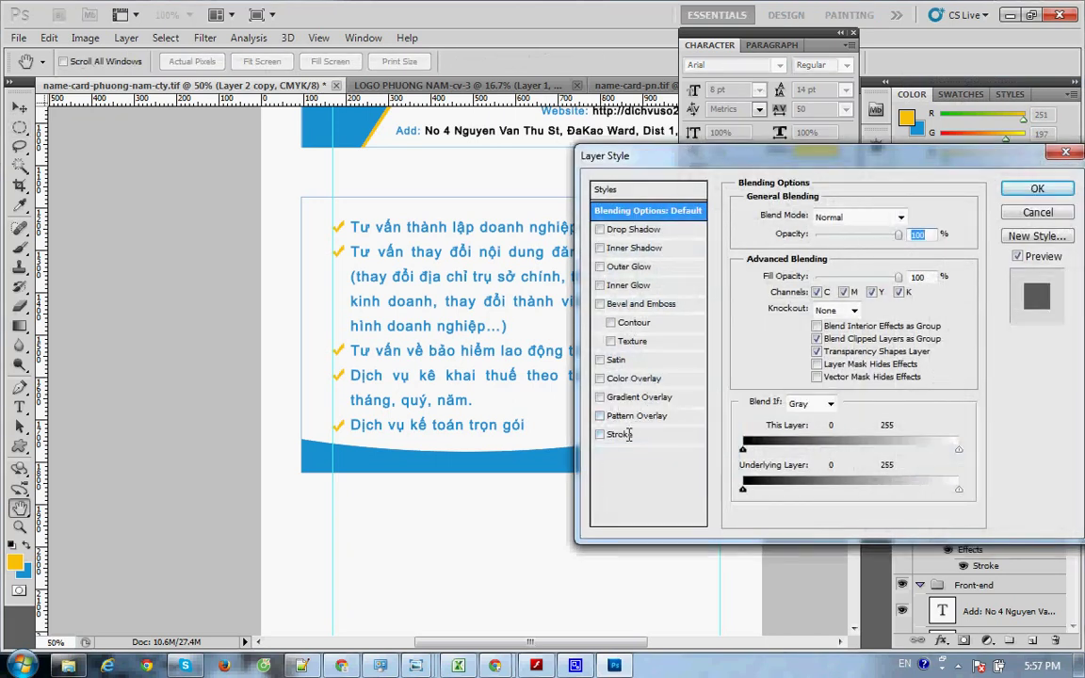
Give Layer 2 copy a sampled yellow Color Overlay and move it below Layer 2
click(637, 378)
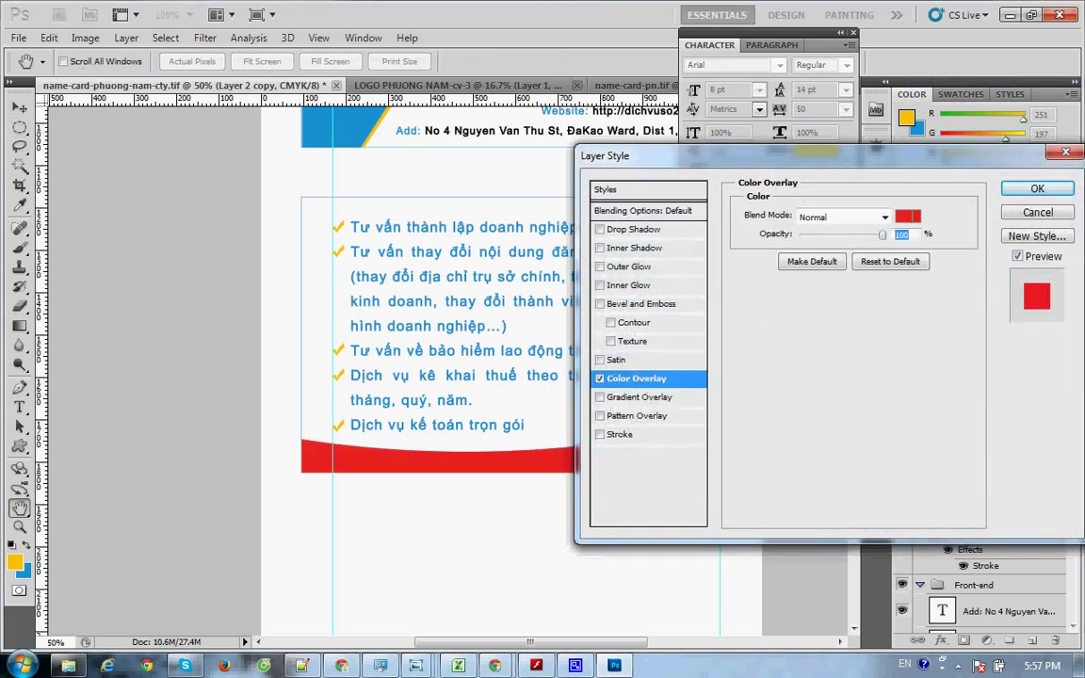
click(908, 217)
click(337, 350)
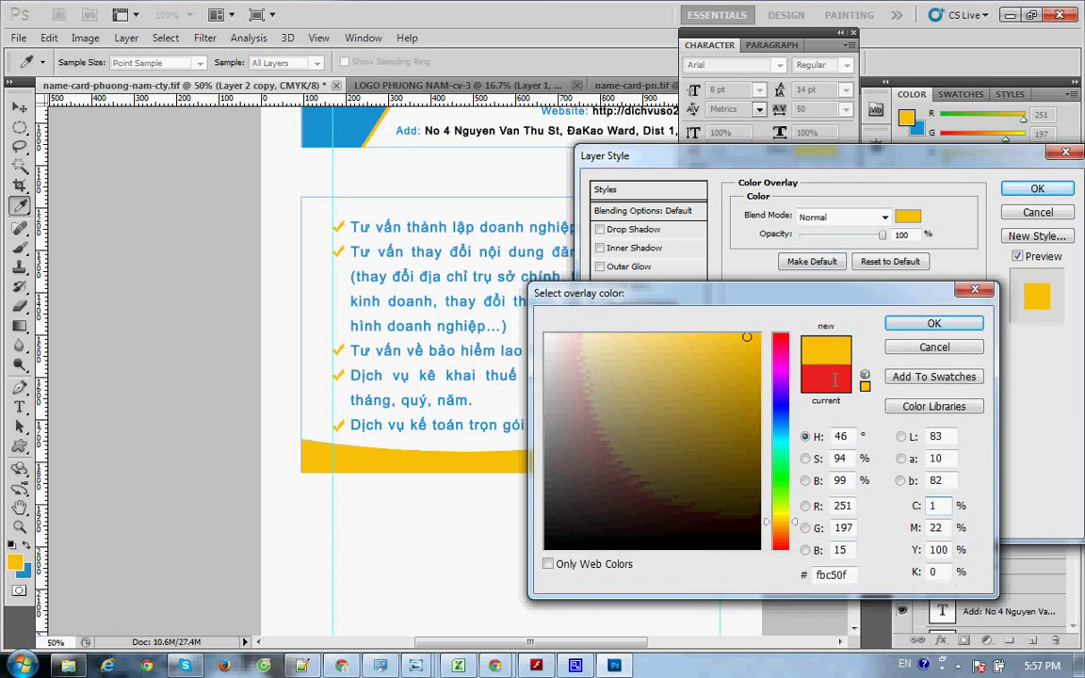
click(933, 323)
click(1036, 188)
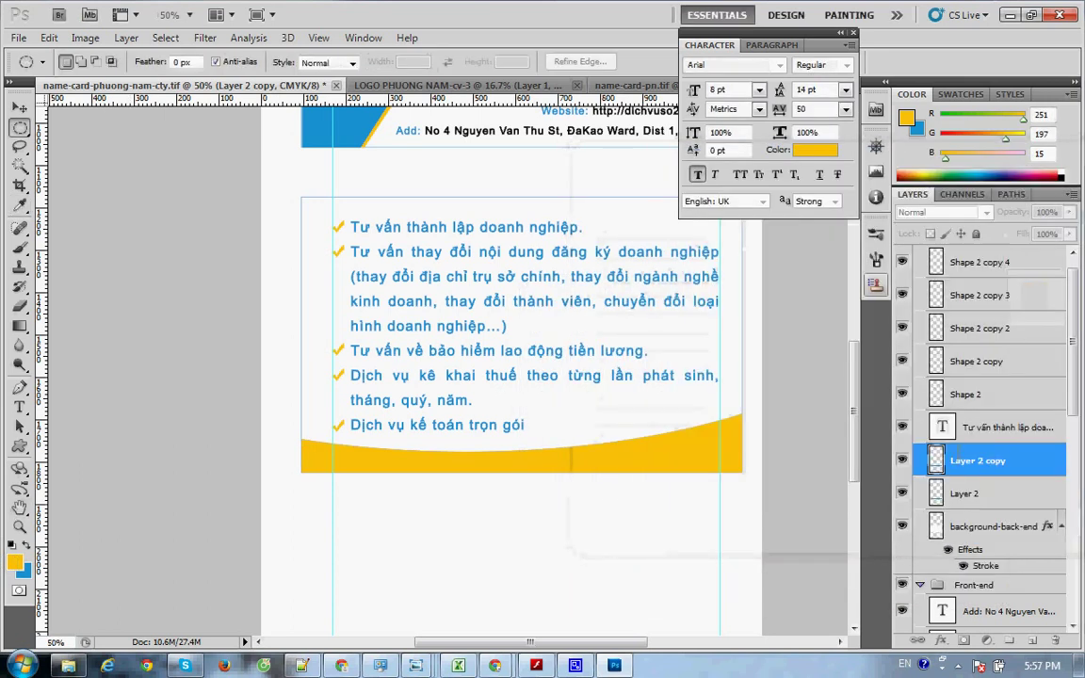
drag(966, 483, 971, 542)
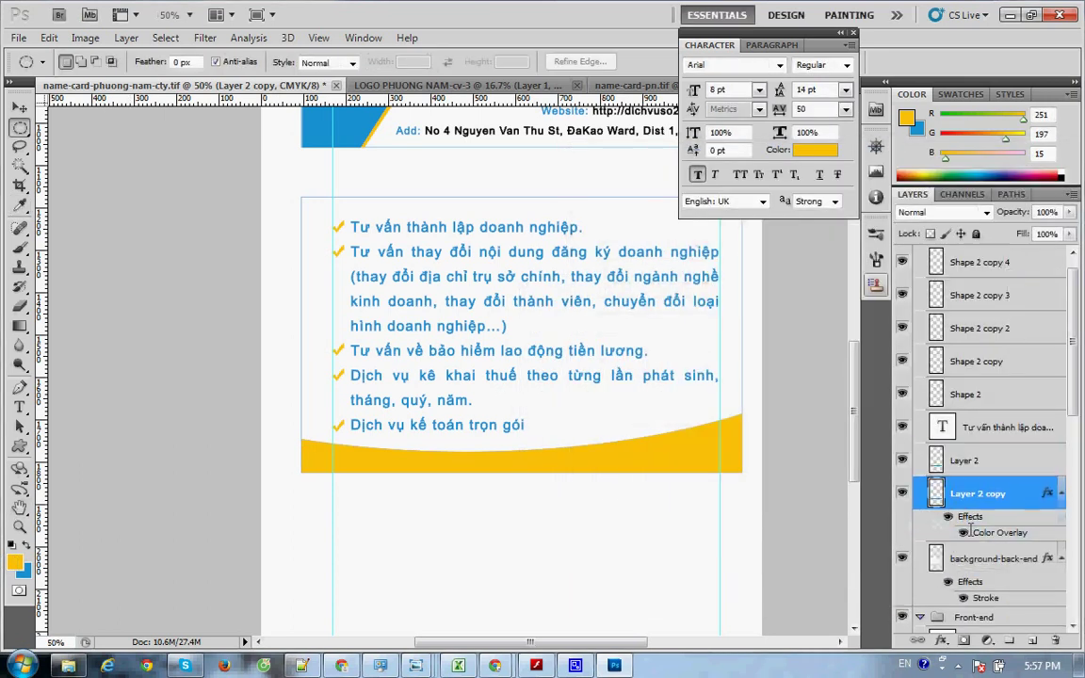
Nudge the yellow copy up and transform it so its right end rises above the blue band
key(v)
key(Up)
key(Up)
key(Up)
key(Up)
key(Up)
key(Up)
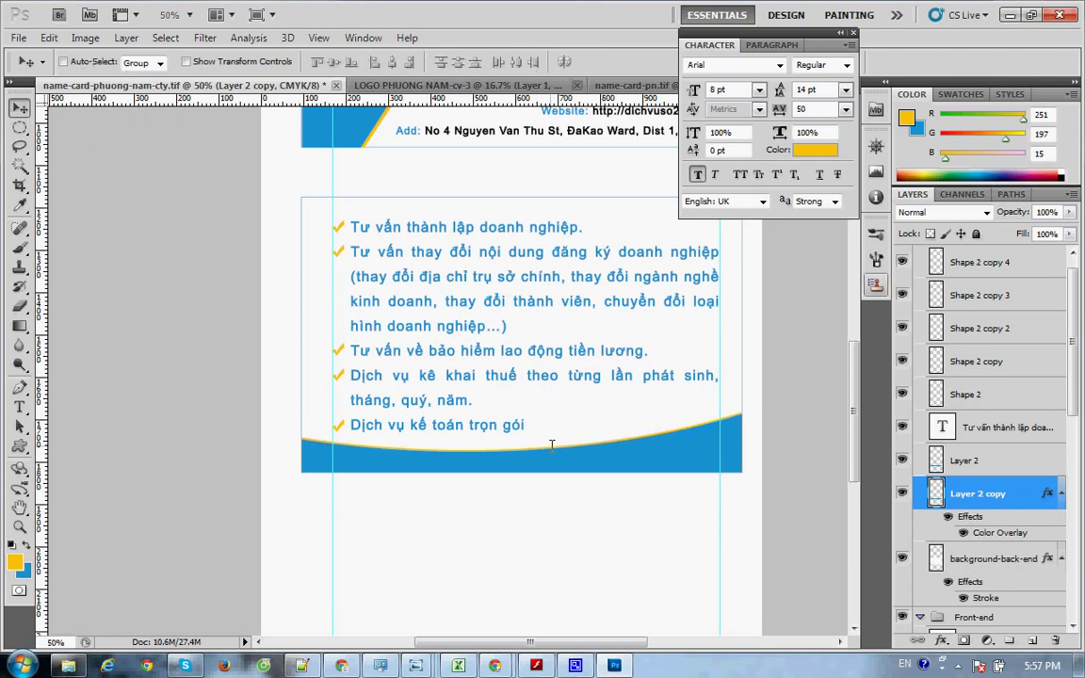
scroll(425, 392, up, 1)
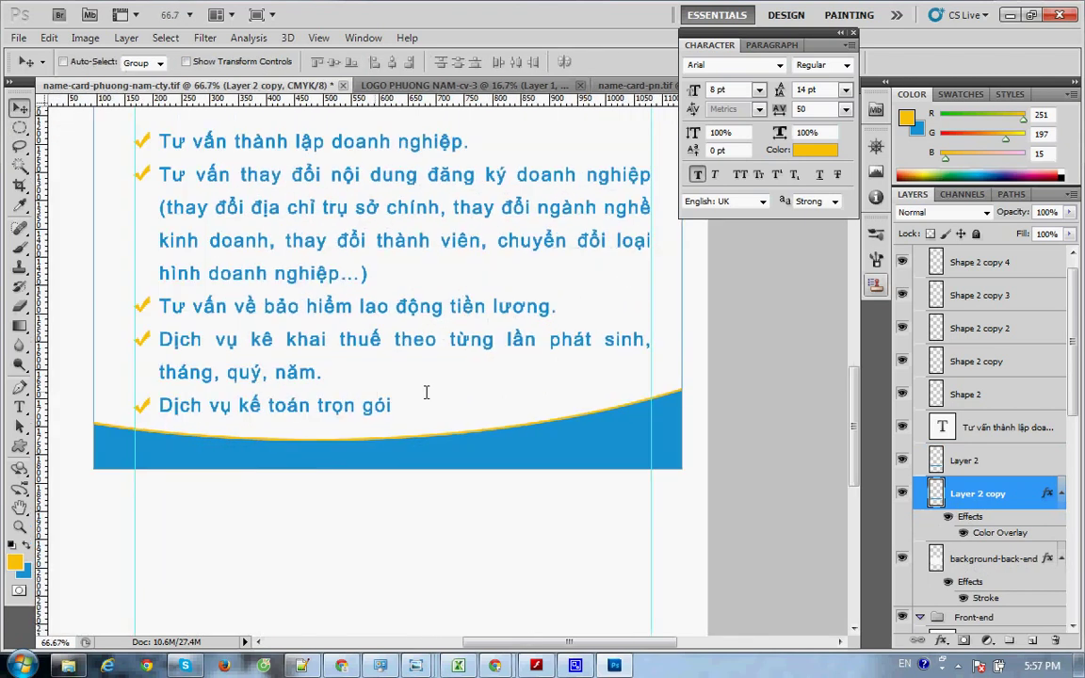
key(ctrl+t)
right_click(666, 128)
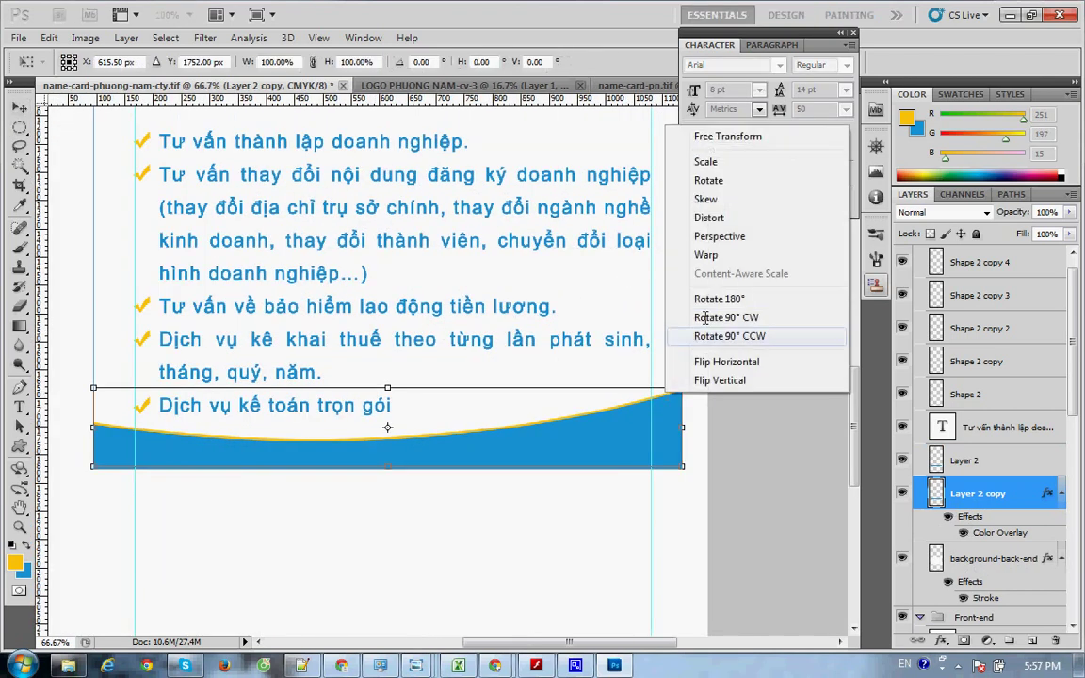
click(706, 161)
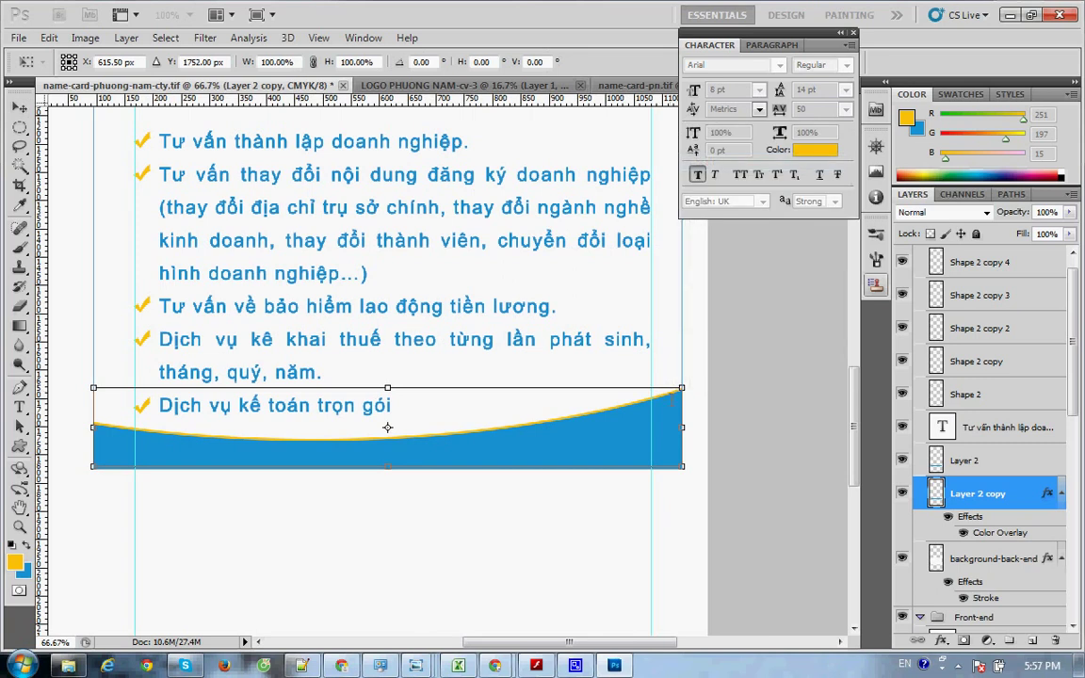
right_click(690, 128)
click(689, 373)
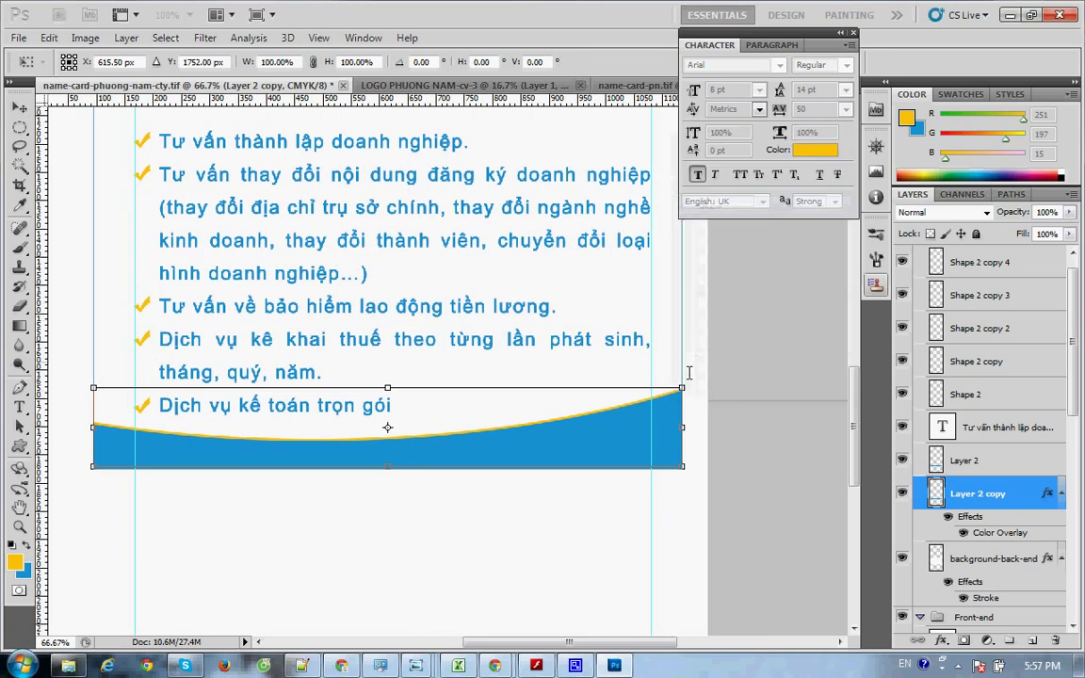
drag(682, 387, 682, 374)
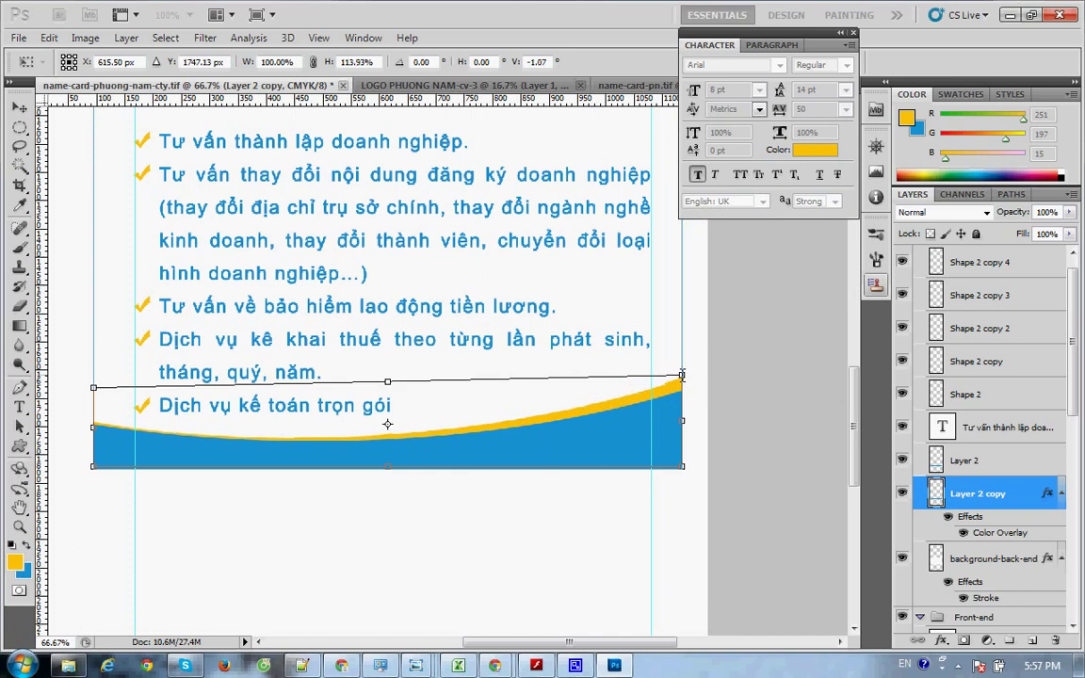
key(Return)
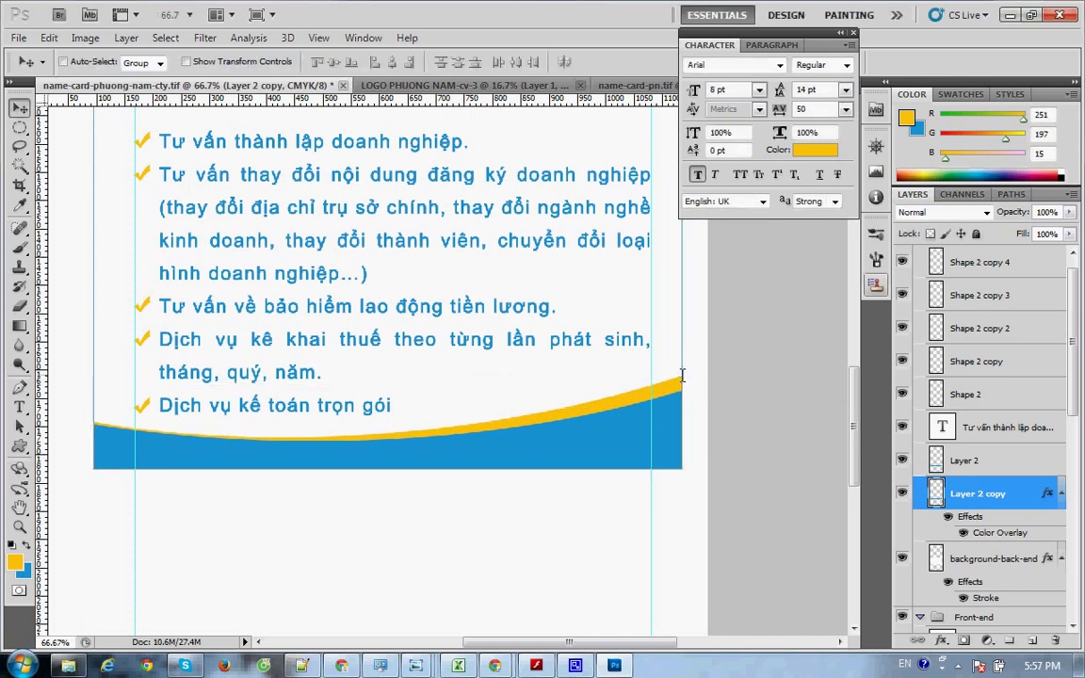
scroll(898, 451, down, 2)
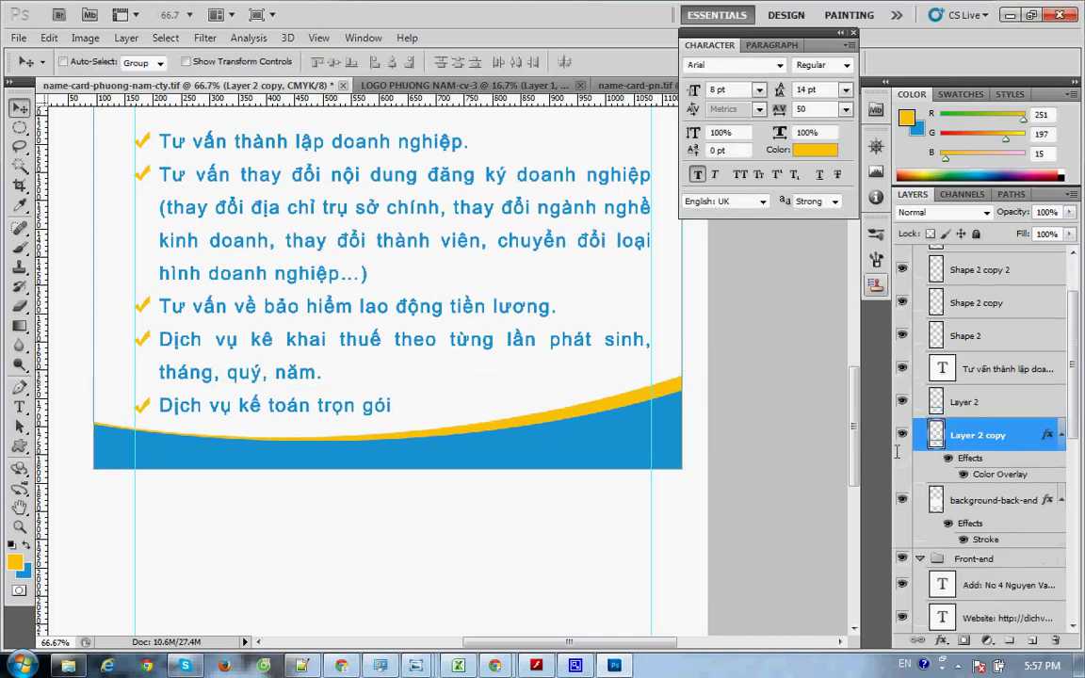
Load Layer 2's band as a selection and set the foreground to light blue b0e1fb
click(938, 402)
ctrl+click(938, 402)
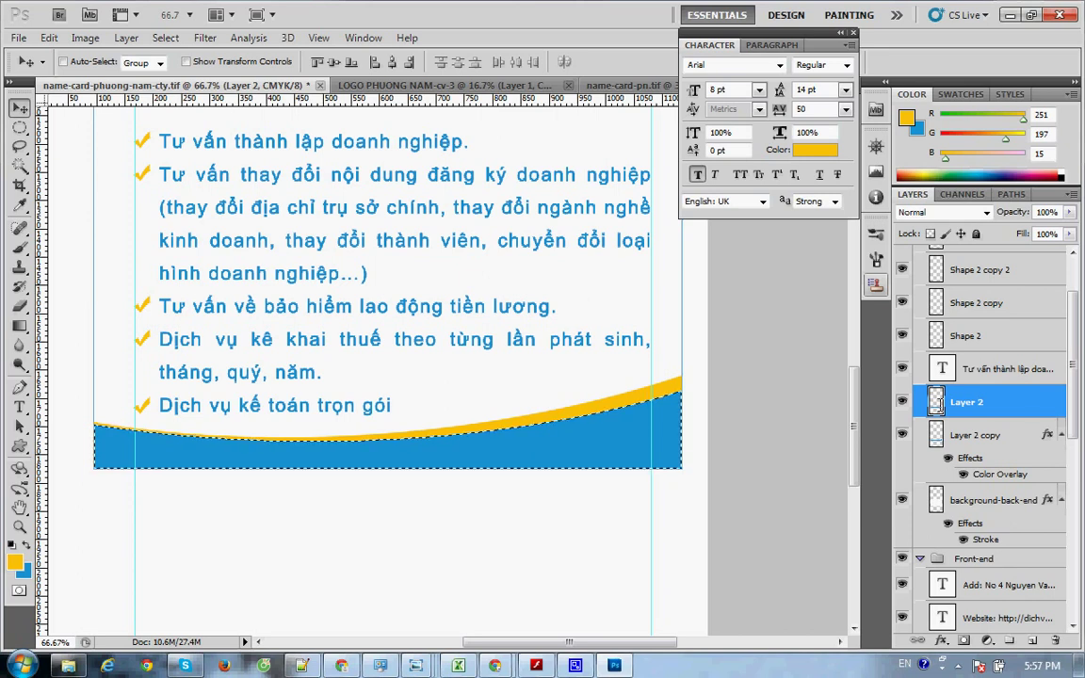
click(14, 563)
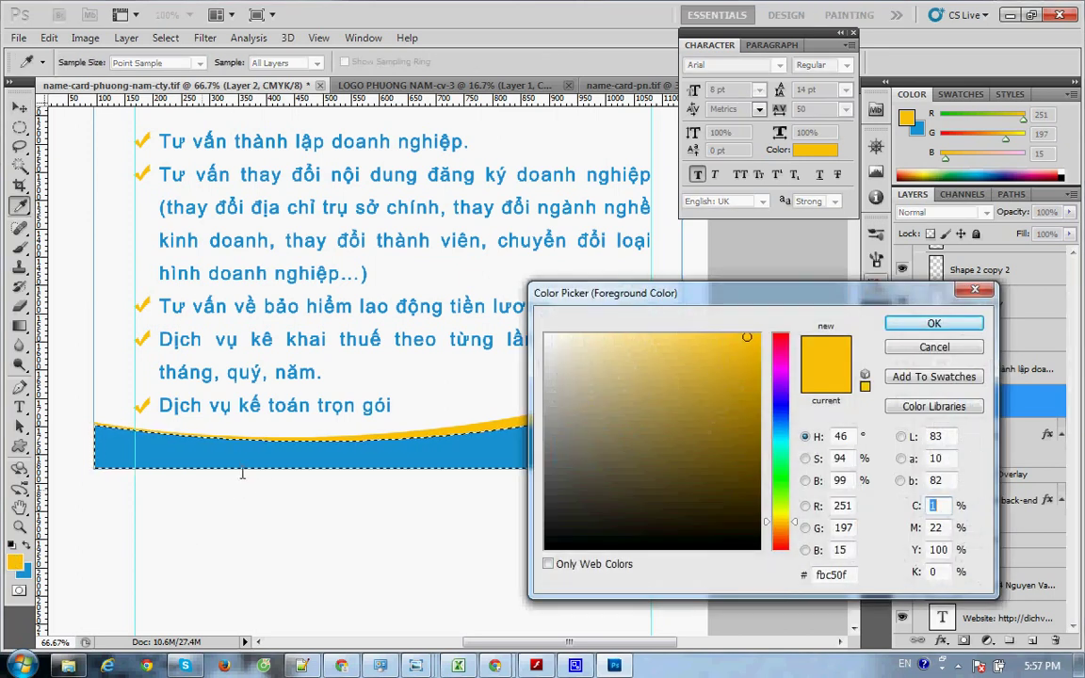
click(241, 452)
click(591, 339)
drag(591, 339, 609, 336)
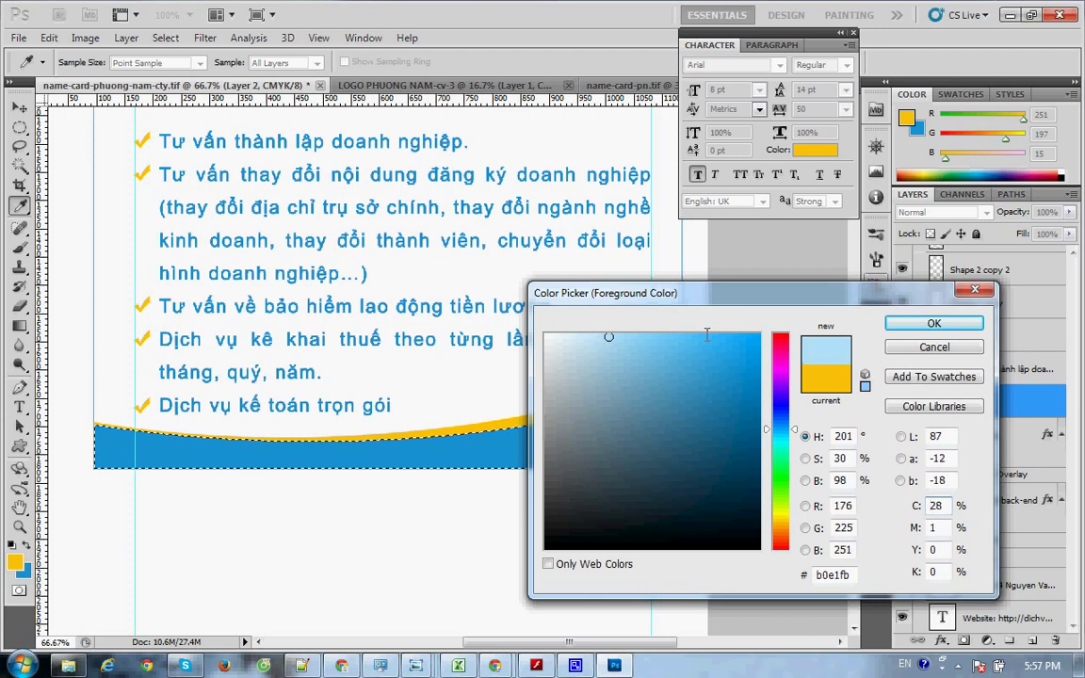
click(933, 324)
Drag a gradient across the band leaving a light centre, then deselect
key(g)
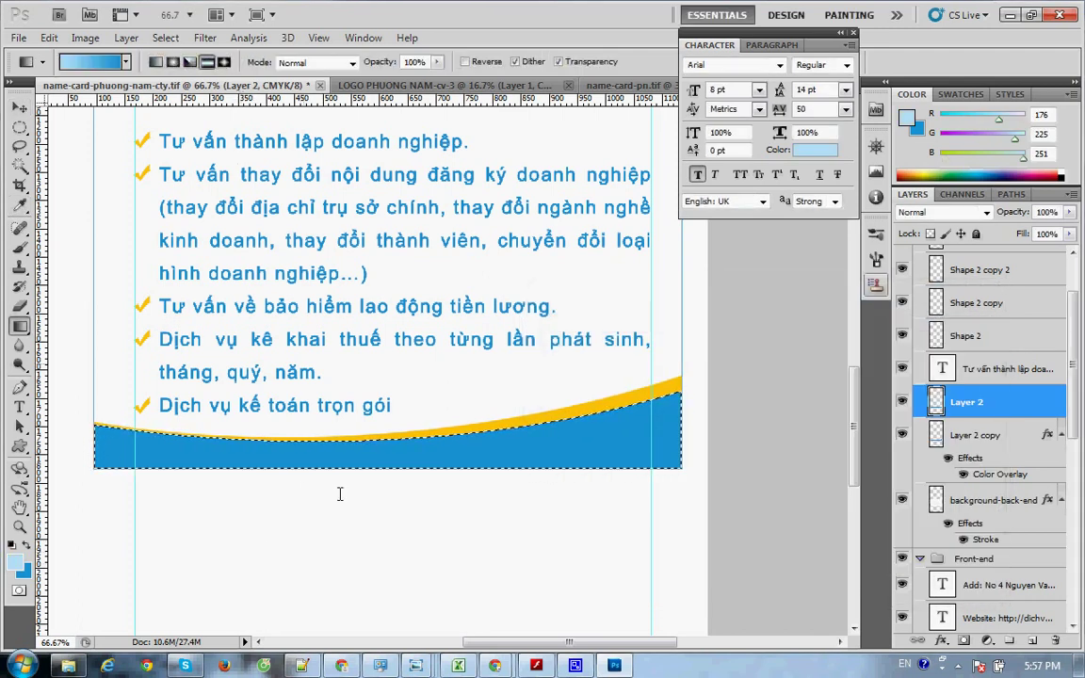
drag(377, 459, 421, 458)
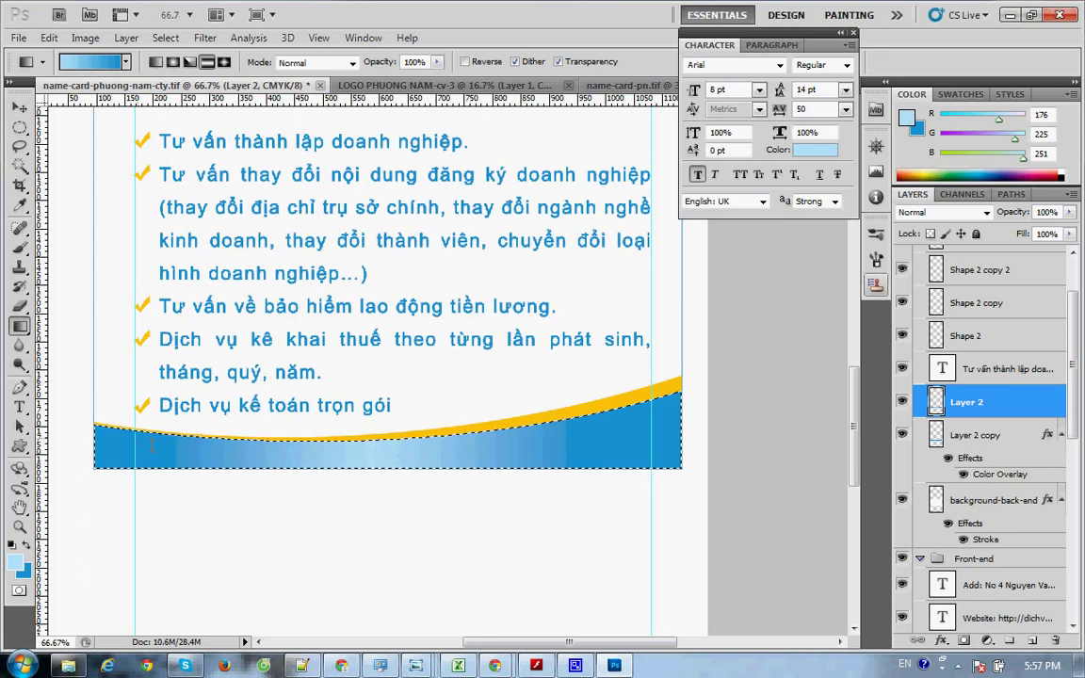
drag(94, 445, 441, 446)
drag(321, 453, 278, 455)
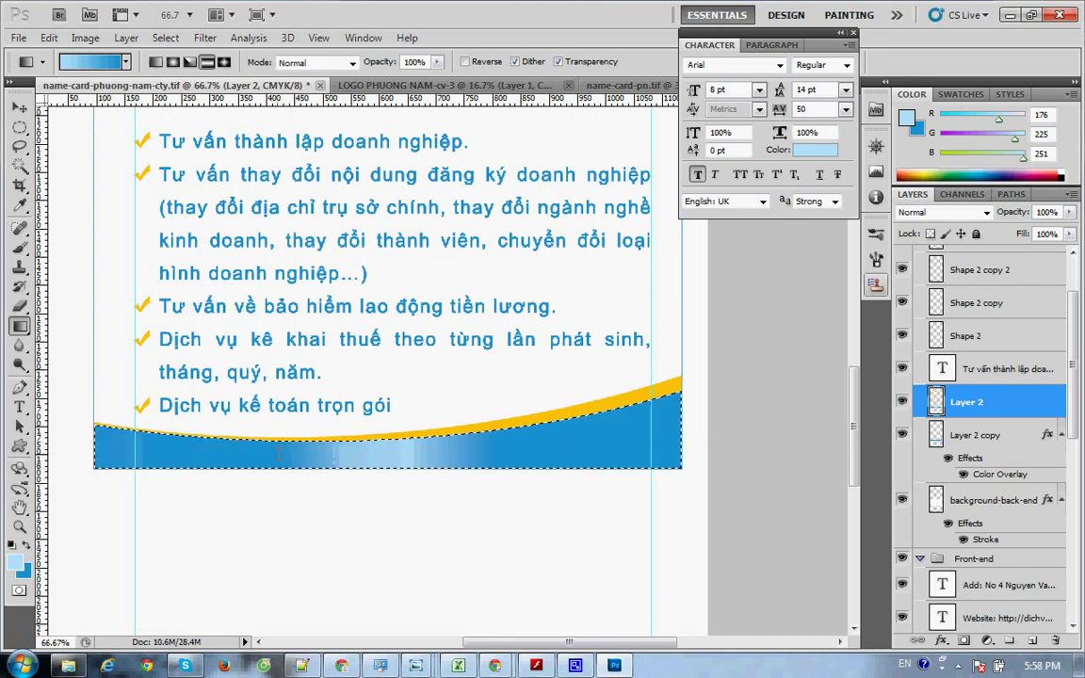
key(ctrl+d)
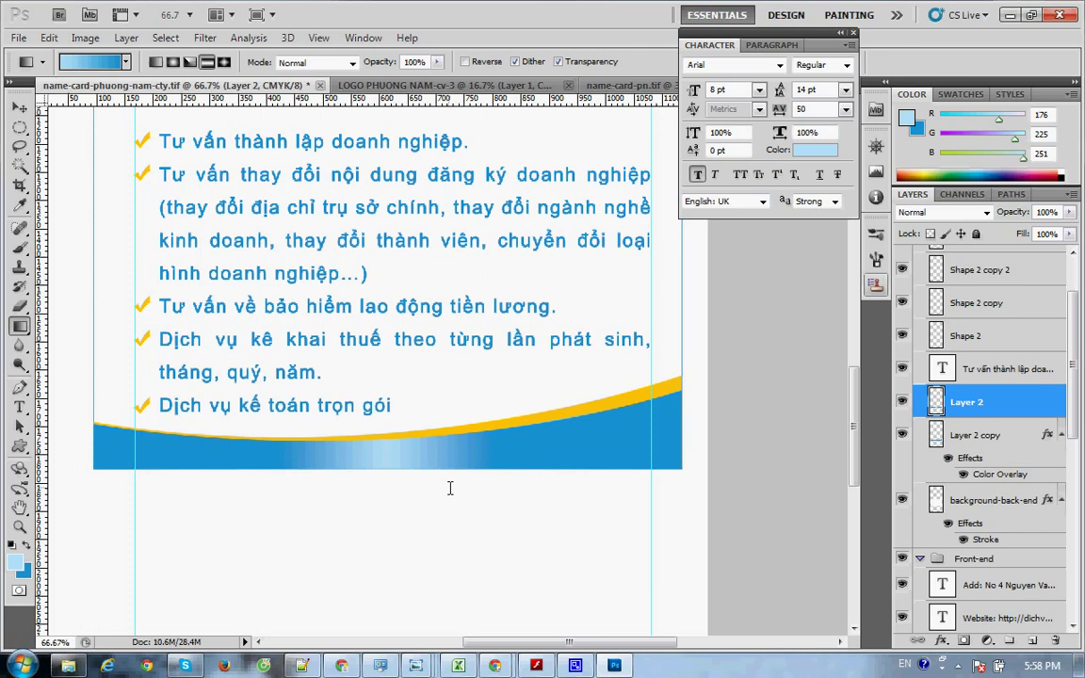
key(ctrl+minus)
key(ctrl+minus)
key(ctrl+plus)
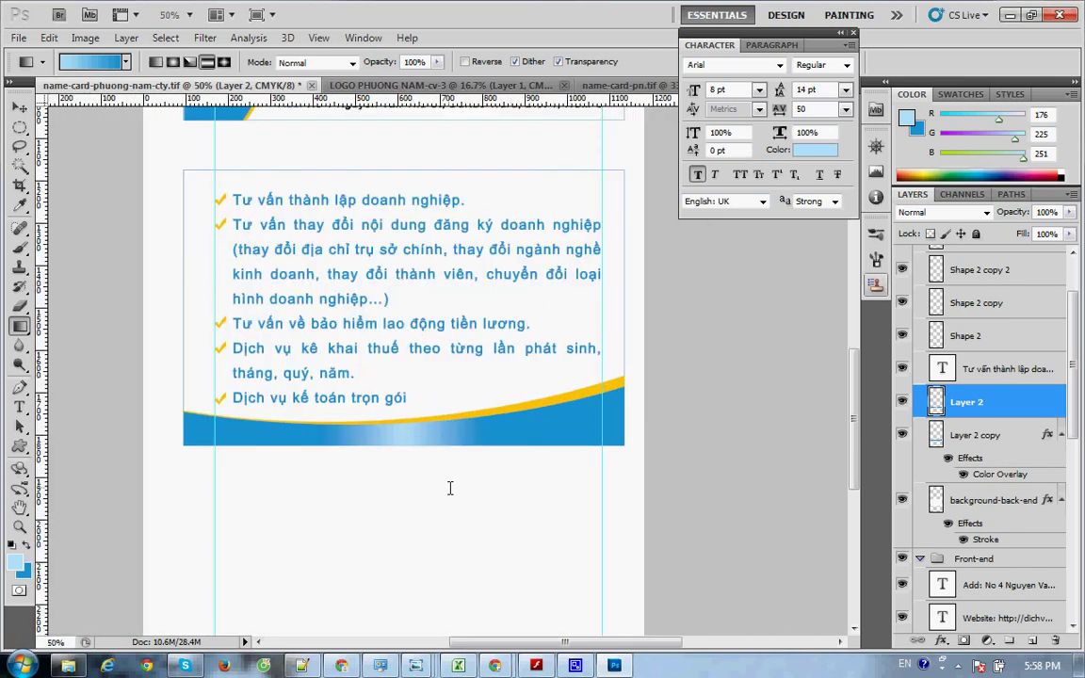
Zoom out to show both cards and save name-card-phuong-nam-cty.tif
scroll(417, 482, up, 1)
scroll(416, 415, up, 4)
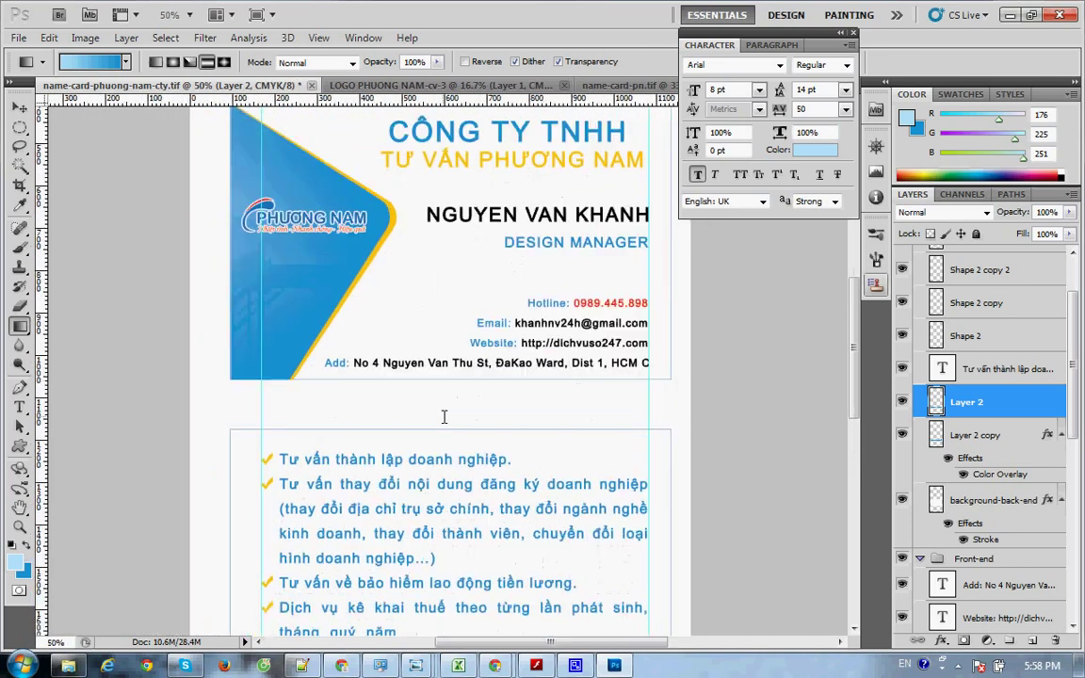
scroll(444, 417, up, 1)
key(ctrl+minus)
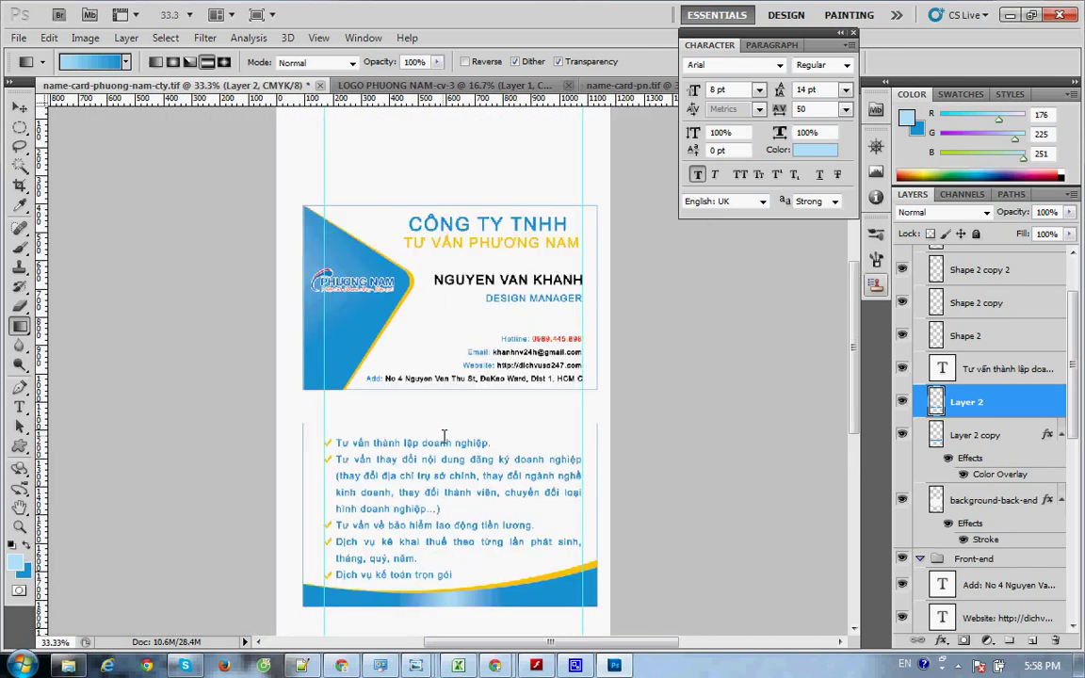
drag(444, 435, 444, 338)
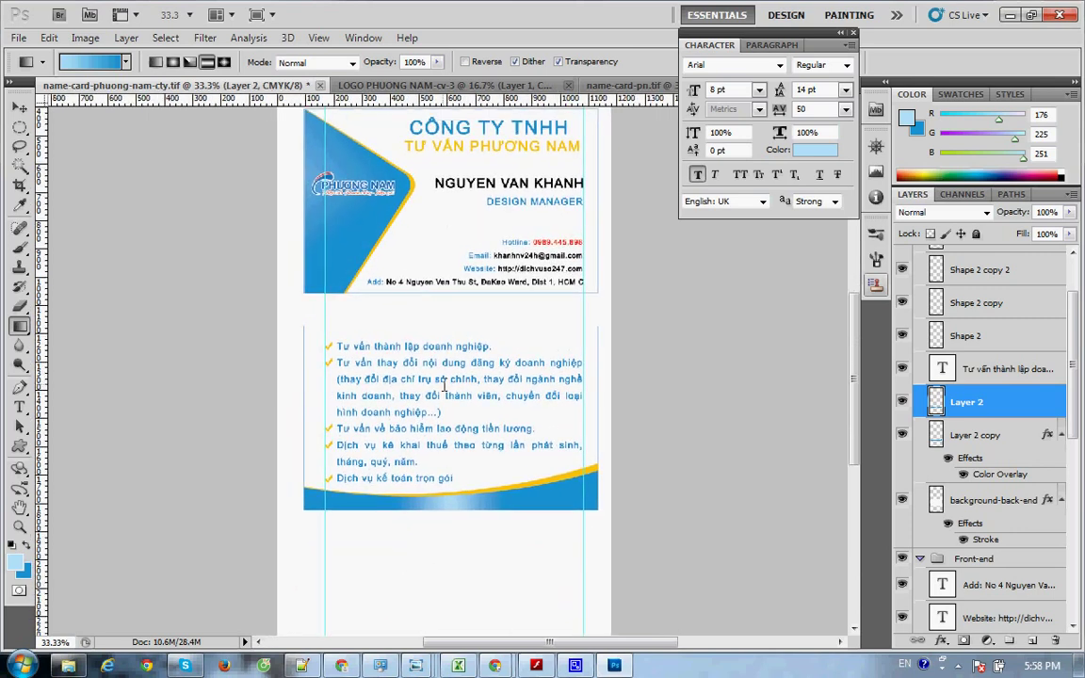
key(ctrl+s)
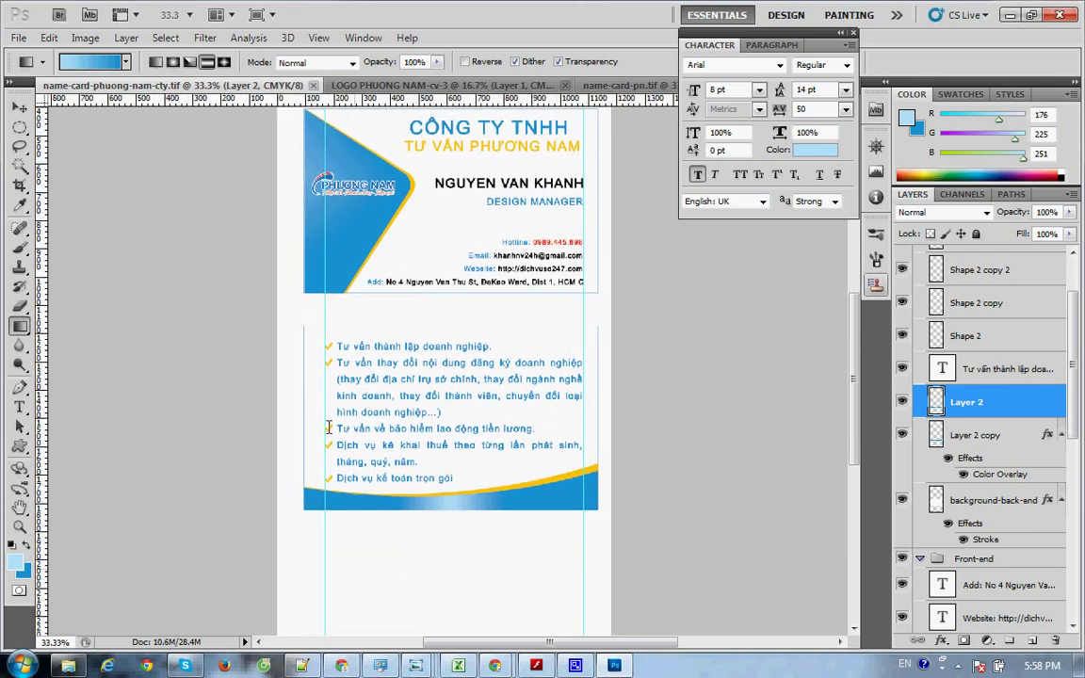
click(18, 38)
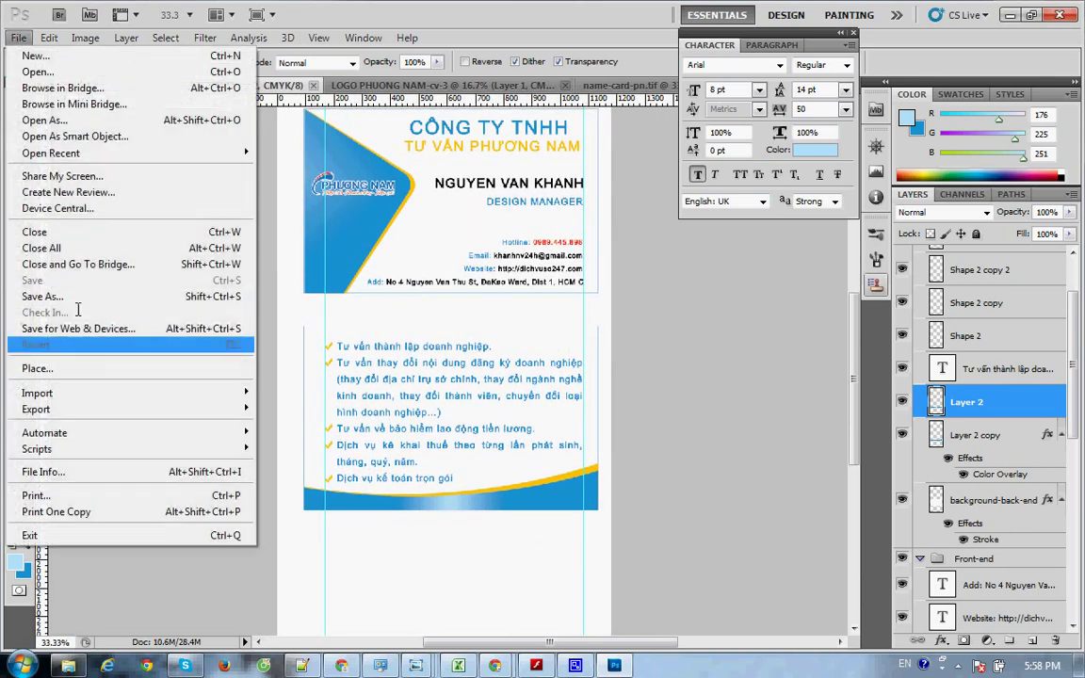
Save a copy as name-card-phuong-nam-cty.jpg at Maximum quality 12, then zoom to 50%
click(43, 297)
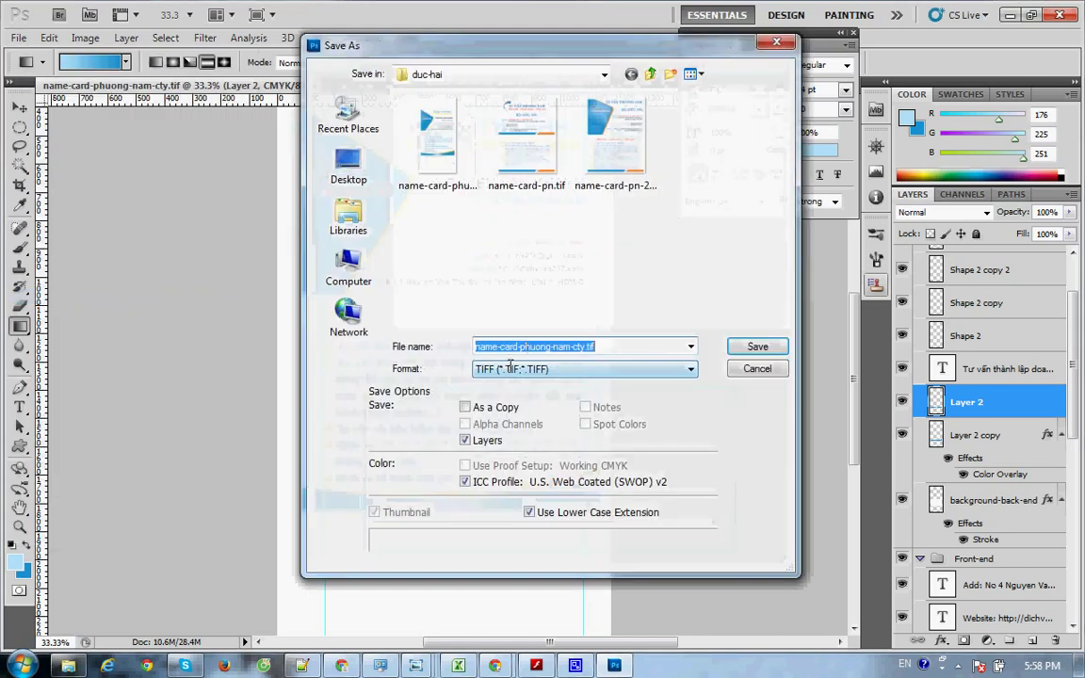
click(510, 368)
click(527, 441)
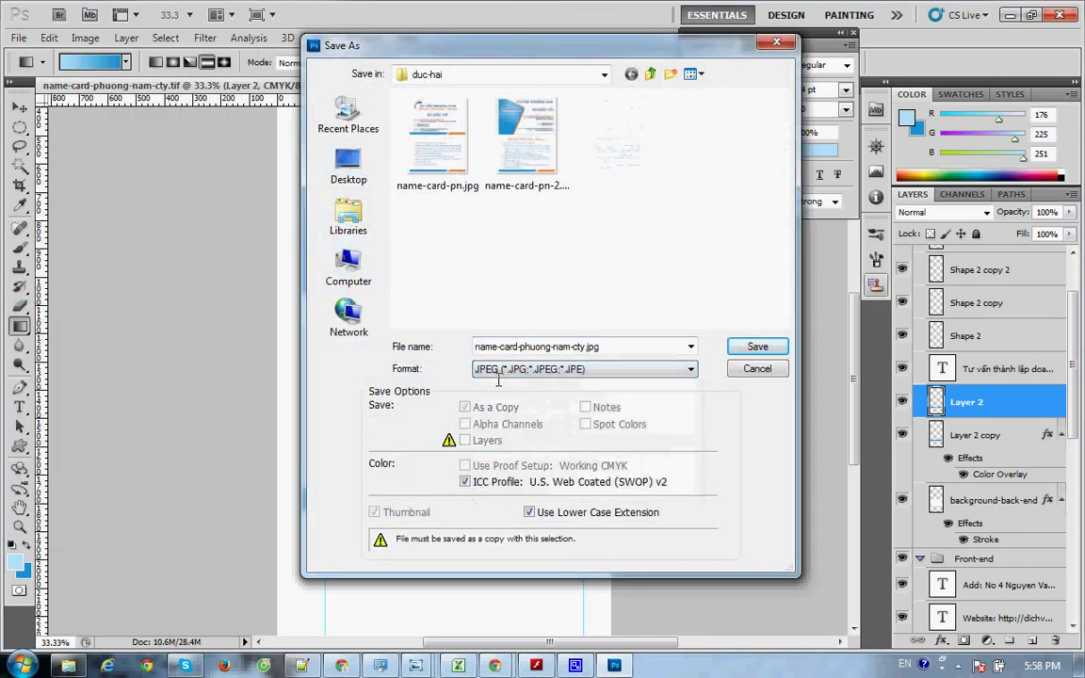
click(757, 346)
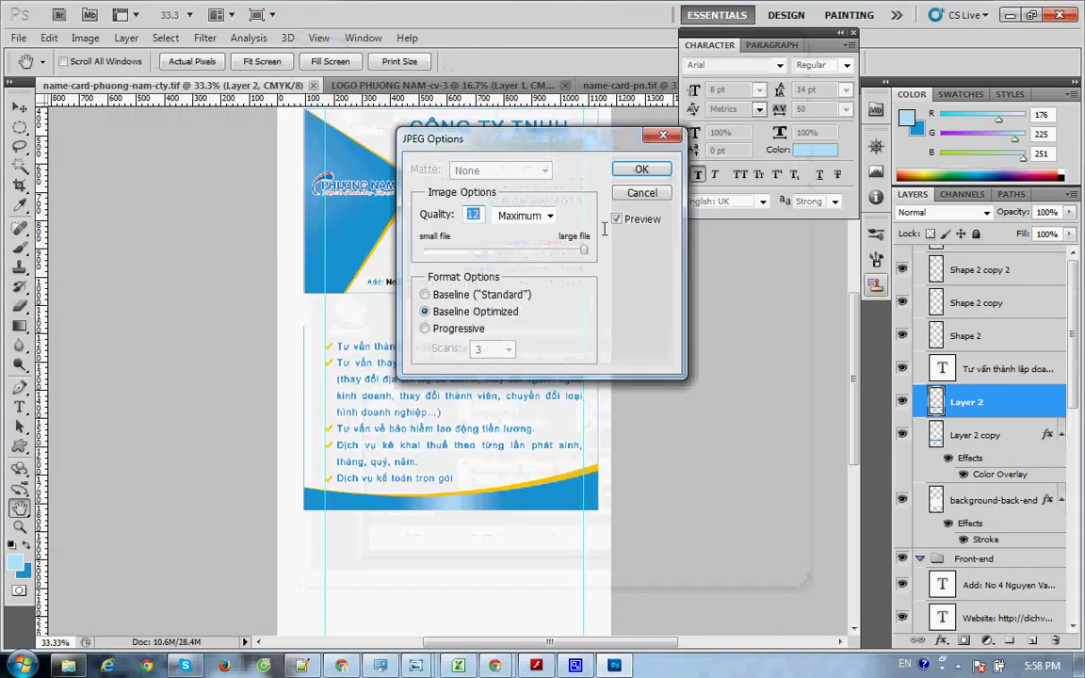
click(641, 172)
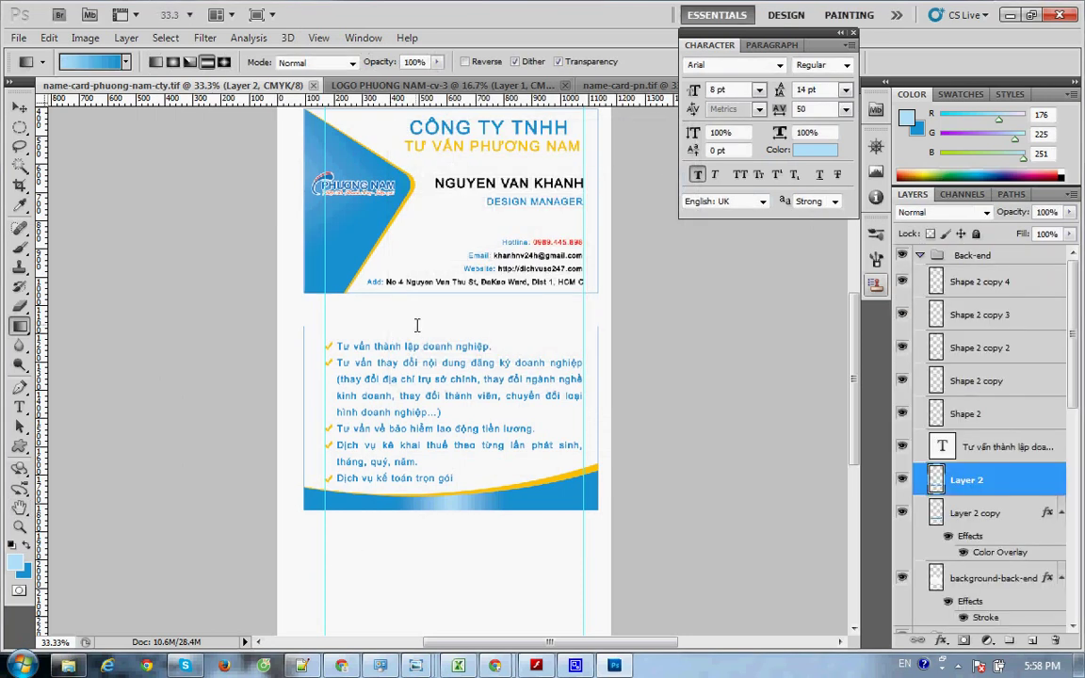
key(ctrl+plus)
scroll(446, 327, down, 3)
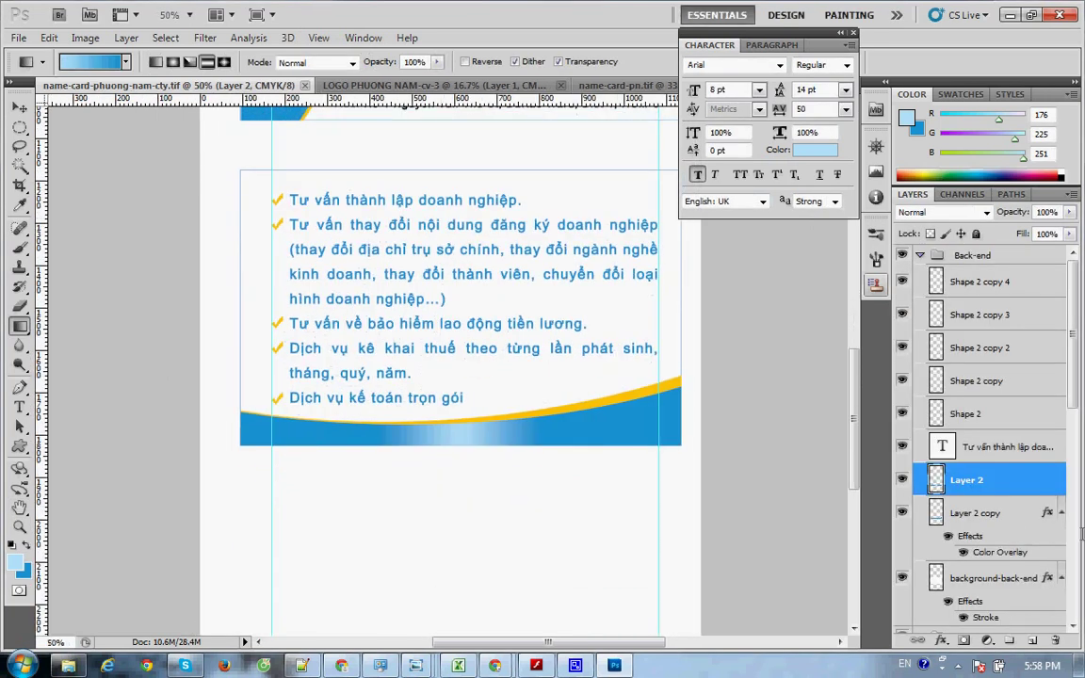
Start a text line below the card in the Back-end group, with 'OK' in darker blue
click(977, 251)
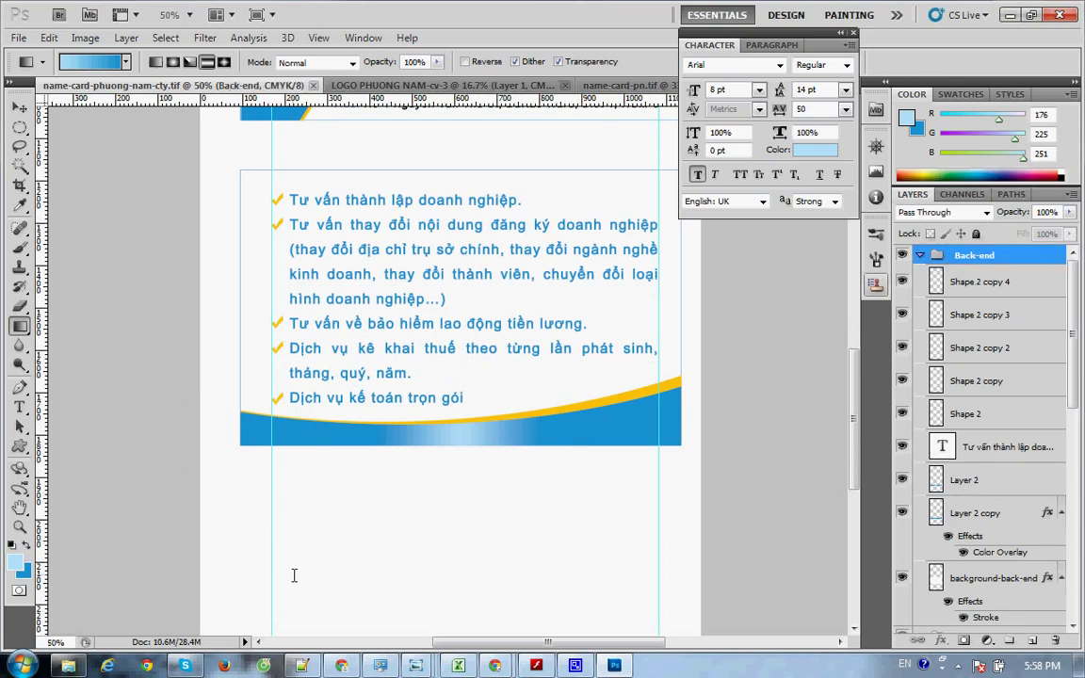
key(t)
click(271, 525)
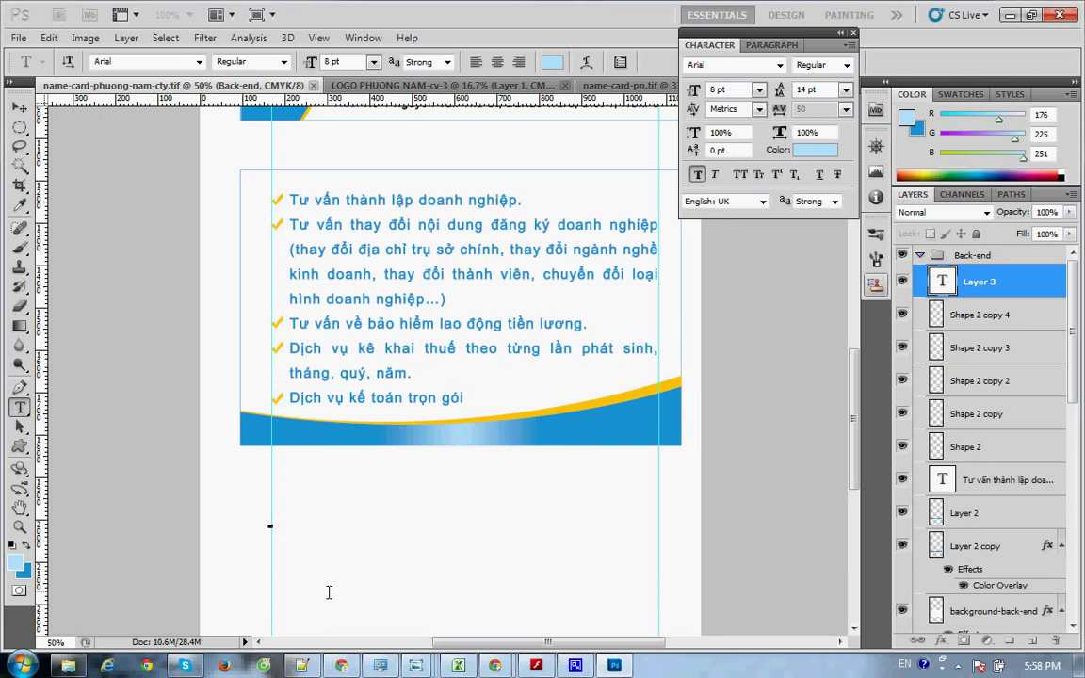
text(DK)
key(ctrl+a)
click(553, 62)
mouse_move(603, 339)
mouse_down()
mouse_move(697, 343)
mouse_move(719, 356)
mouse_up()
click(964, 320)
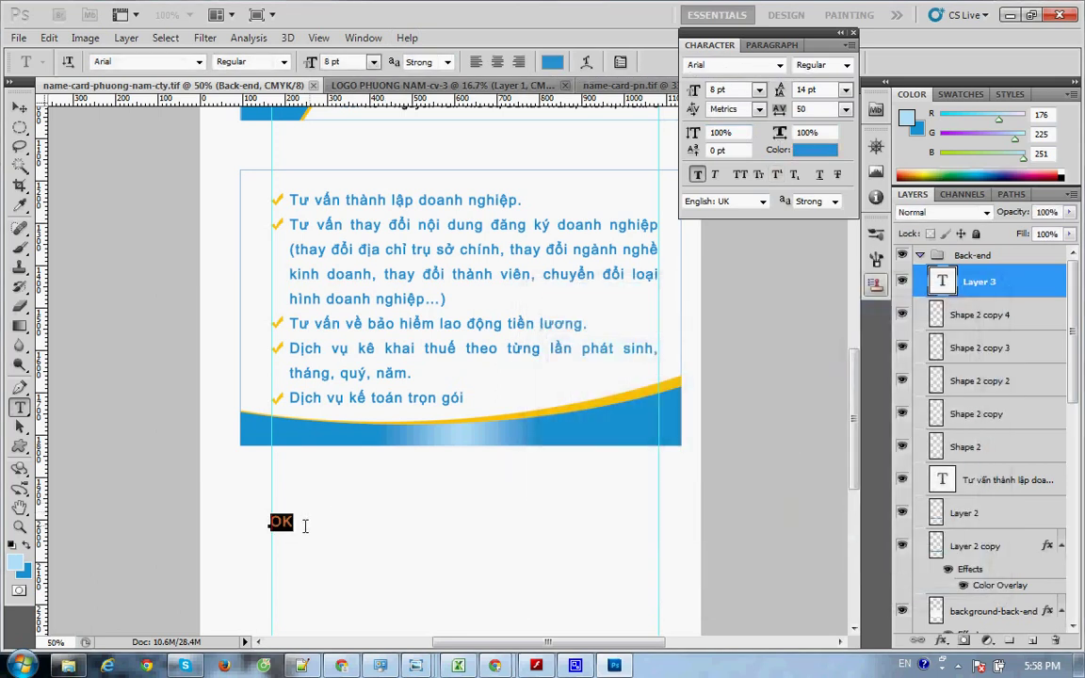
Finish the thank-you message wishing viewers health and success, and commit it
key(End)
text(! CẢM ƠN CAÁC BẠN ĐA)
text( THEO )
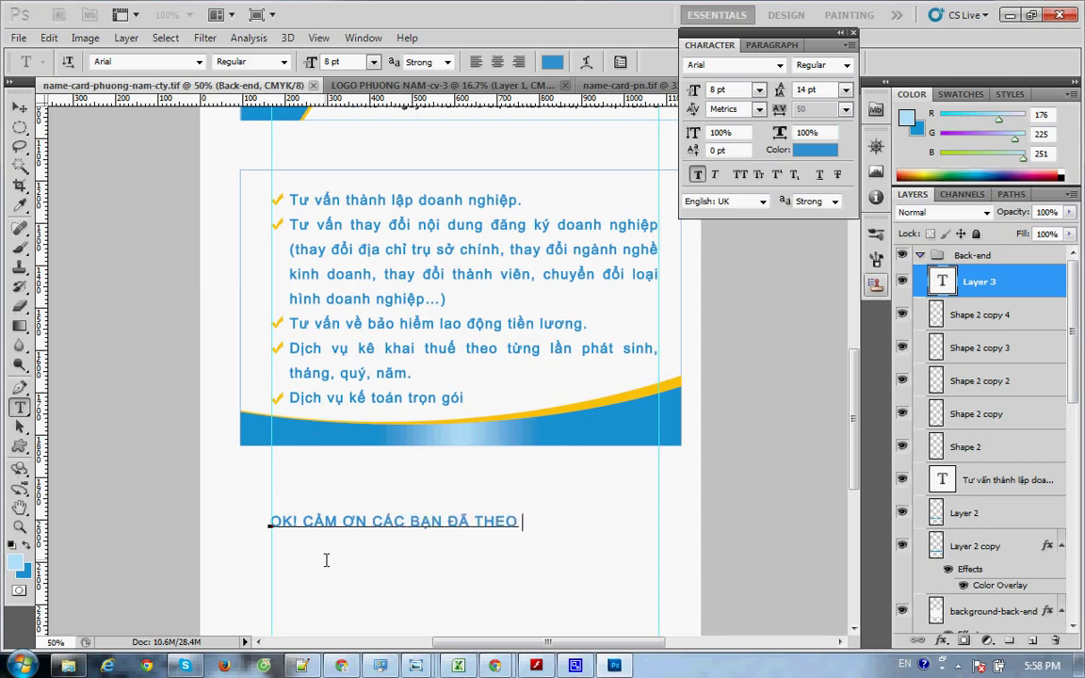
text(DO)
text(CHUC)
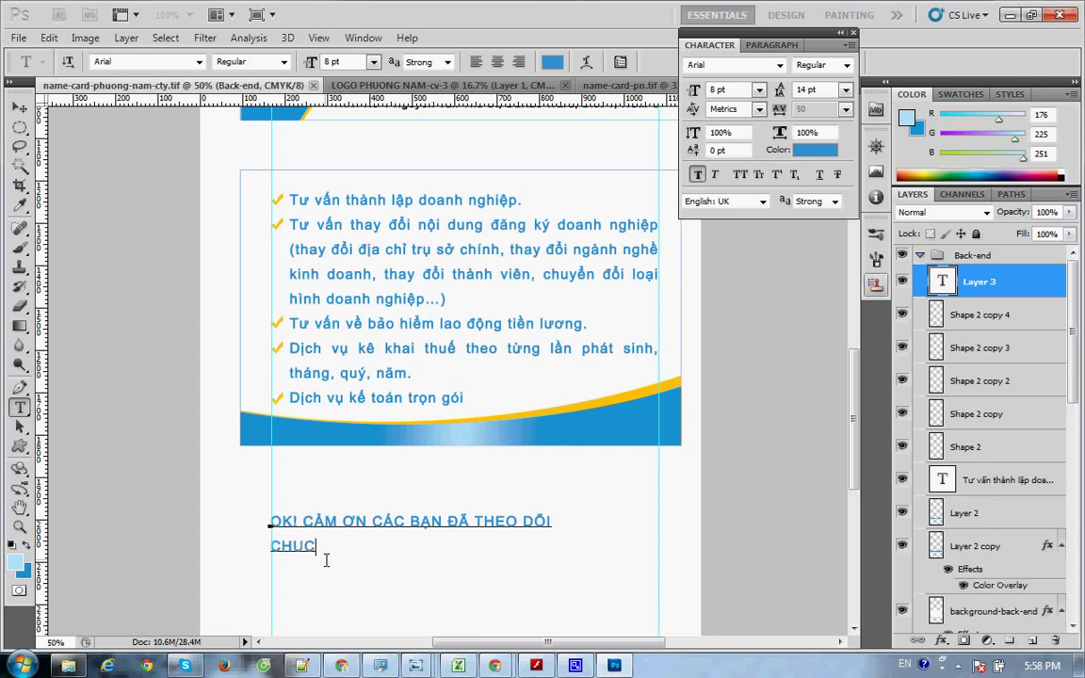
text( CÁC )
text(BẠN NHIEU)
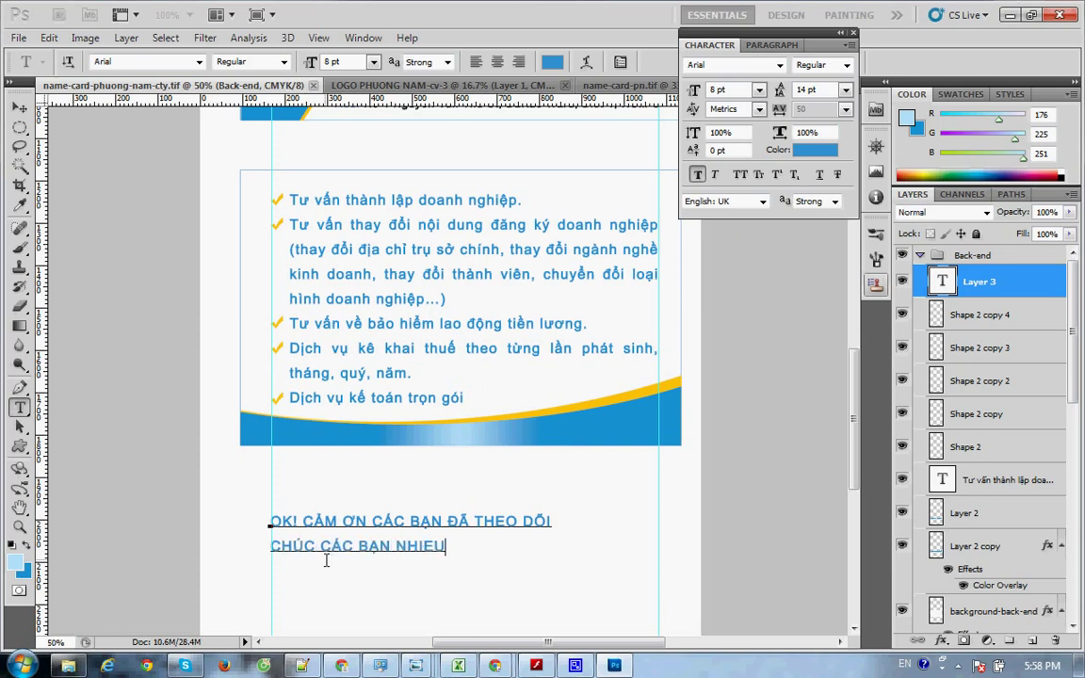
text( SƯC)
text(KHOE)
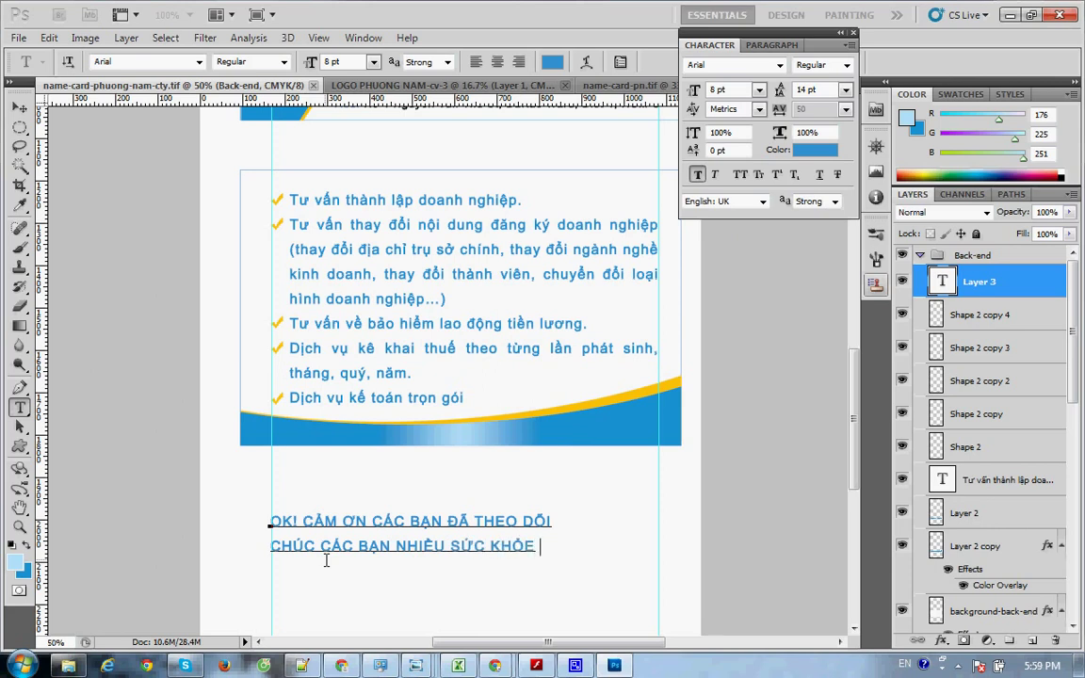
text(& THANH)
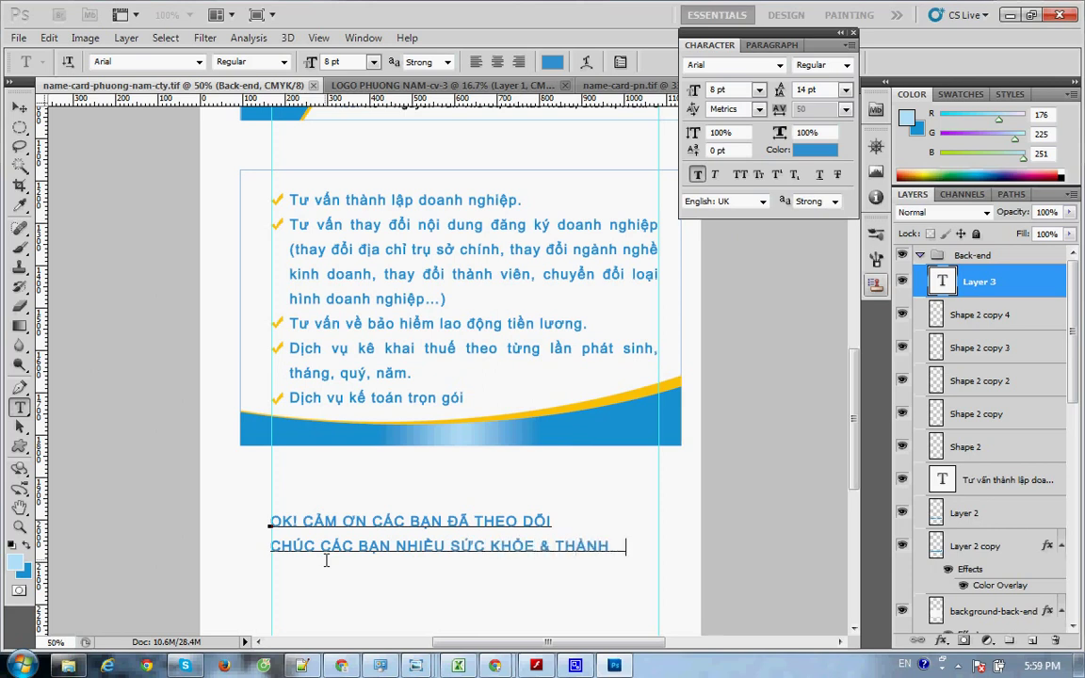
text(CÔNG)
key(ctrl+Return)
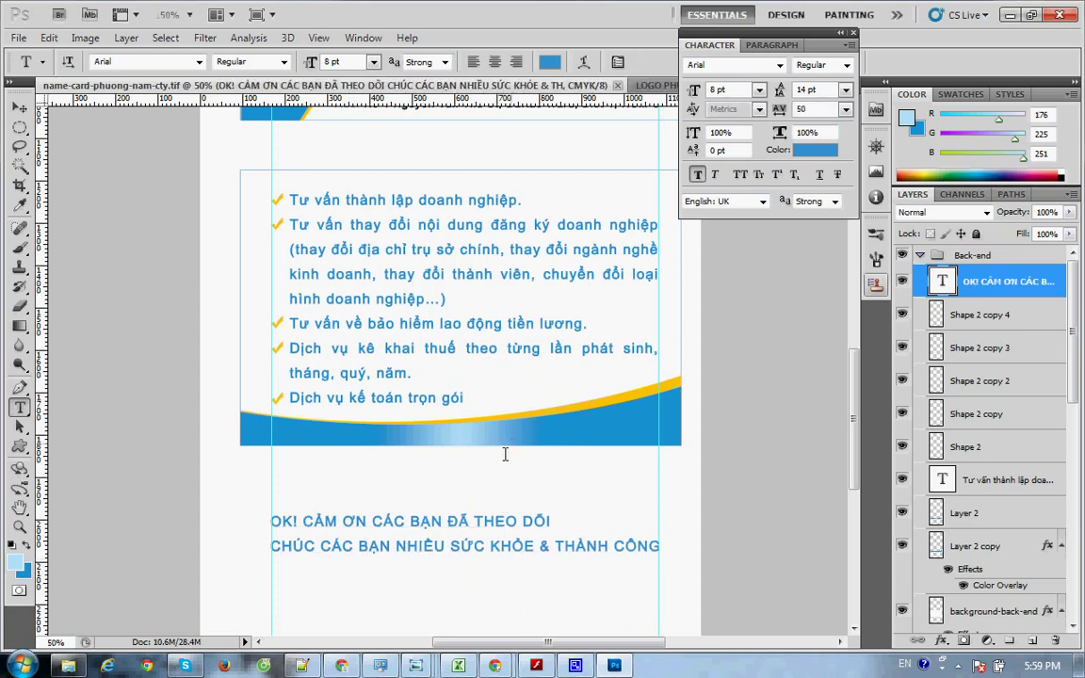
scroll(505, 454, down, 5)
scroll(509, 335, up, 3)
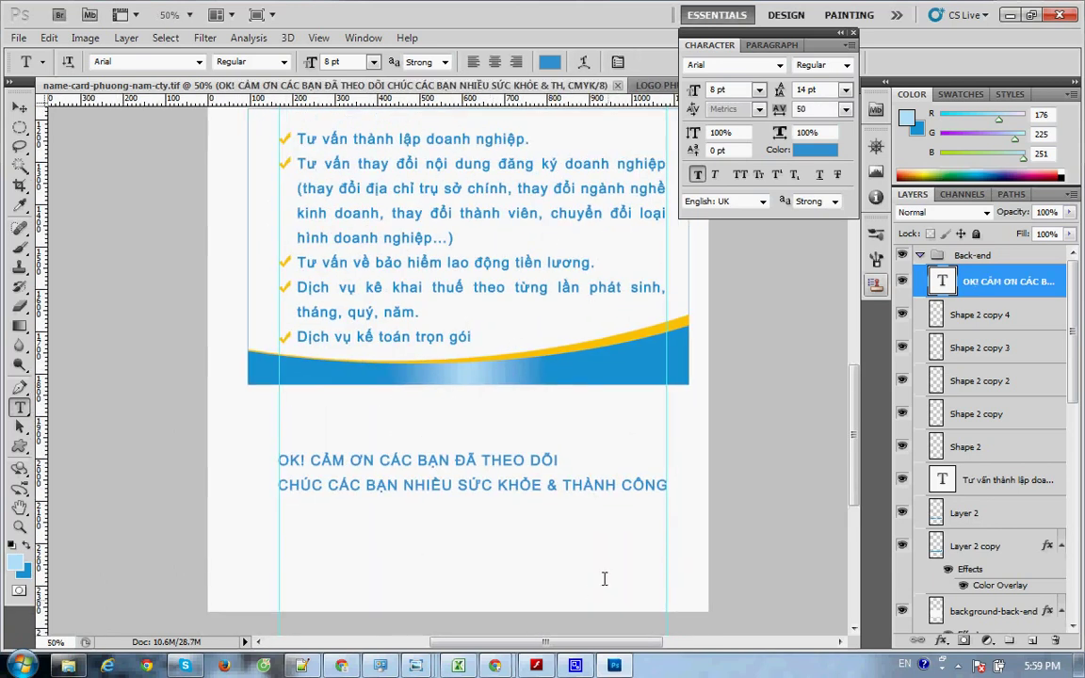
Minimise Notepad++ to the beach-wallpaper desktop and show the hidden tray icons
right_click(573, 667)
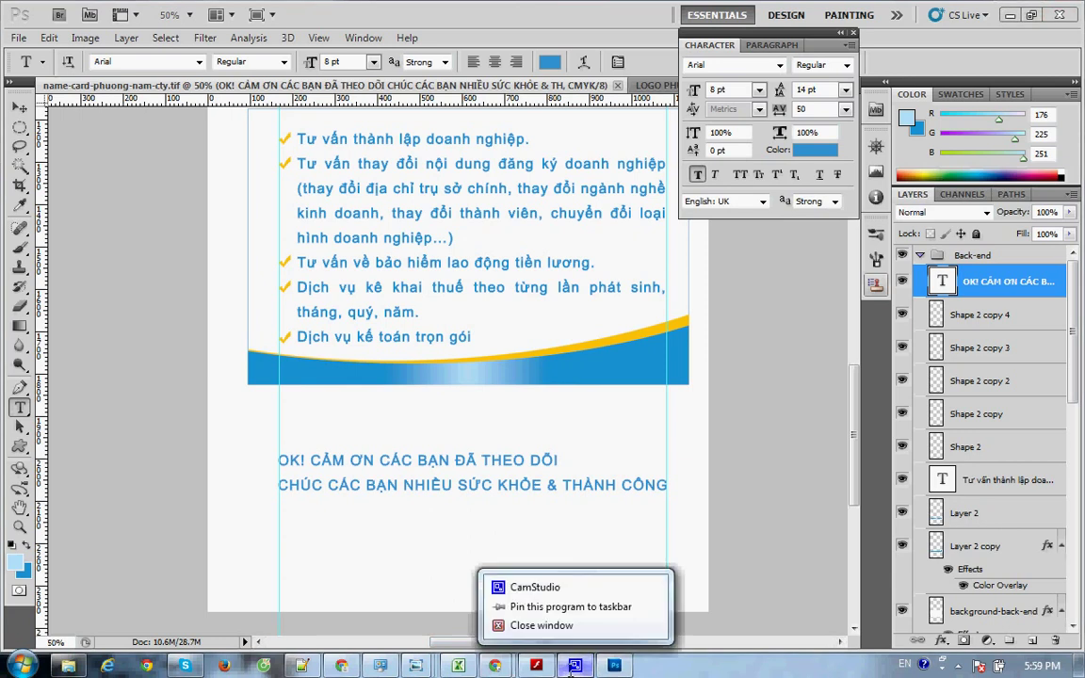
key(Escape)
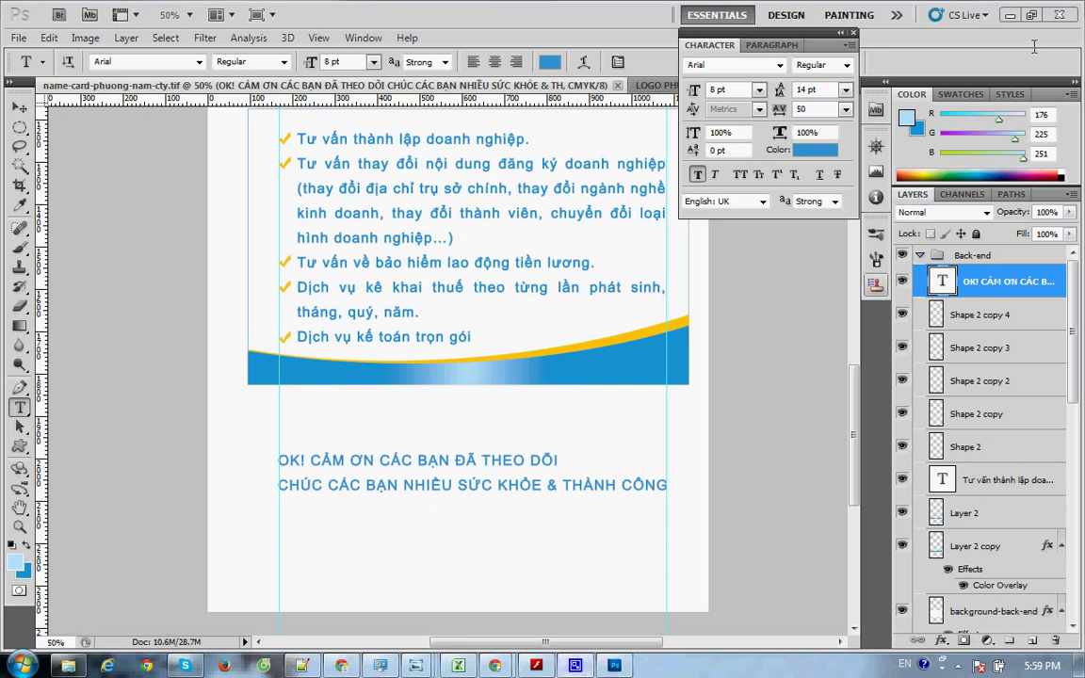
key(alt+Tab)
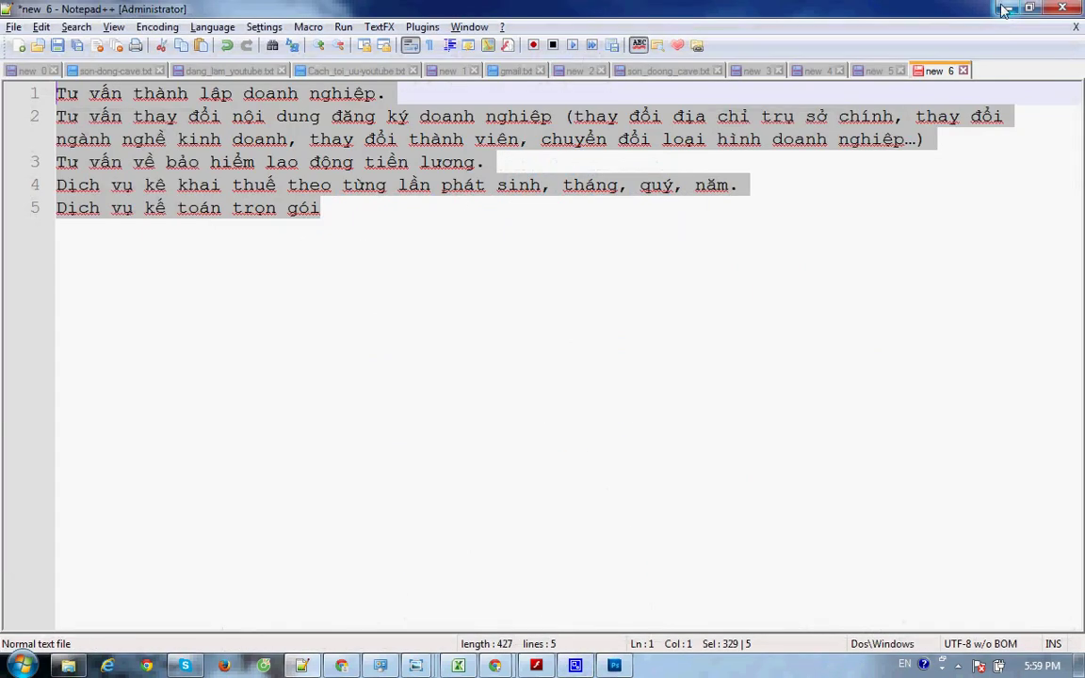
click(1005, 10)
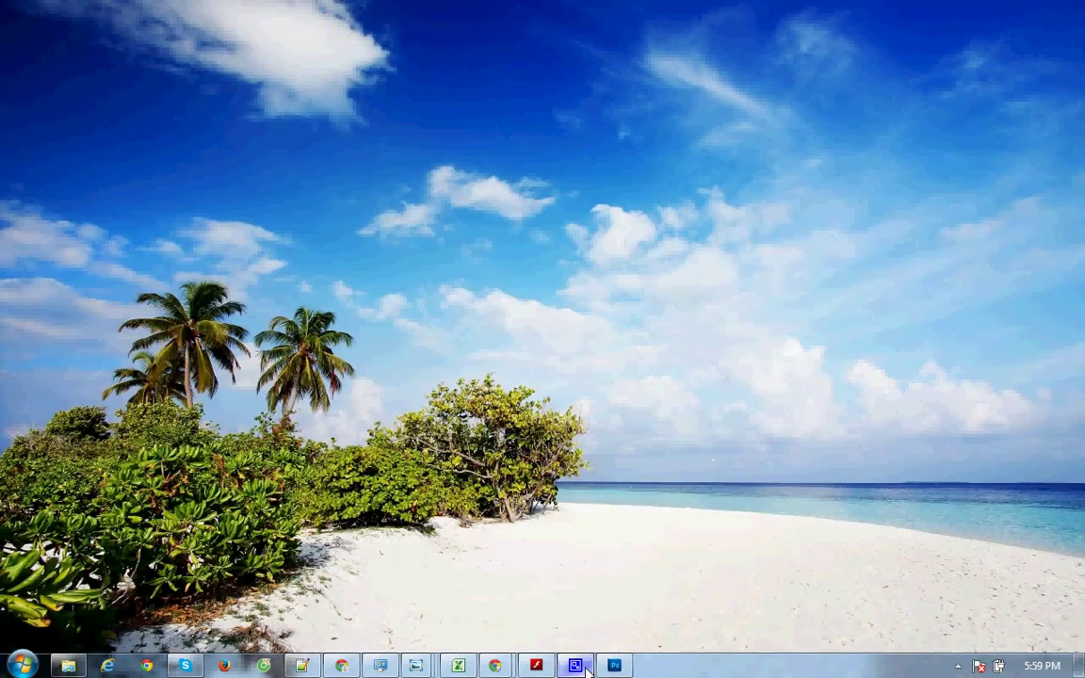
click(958, 666)
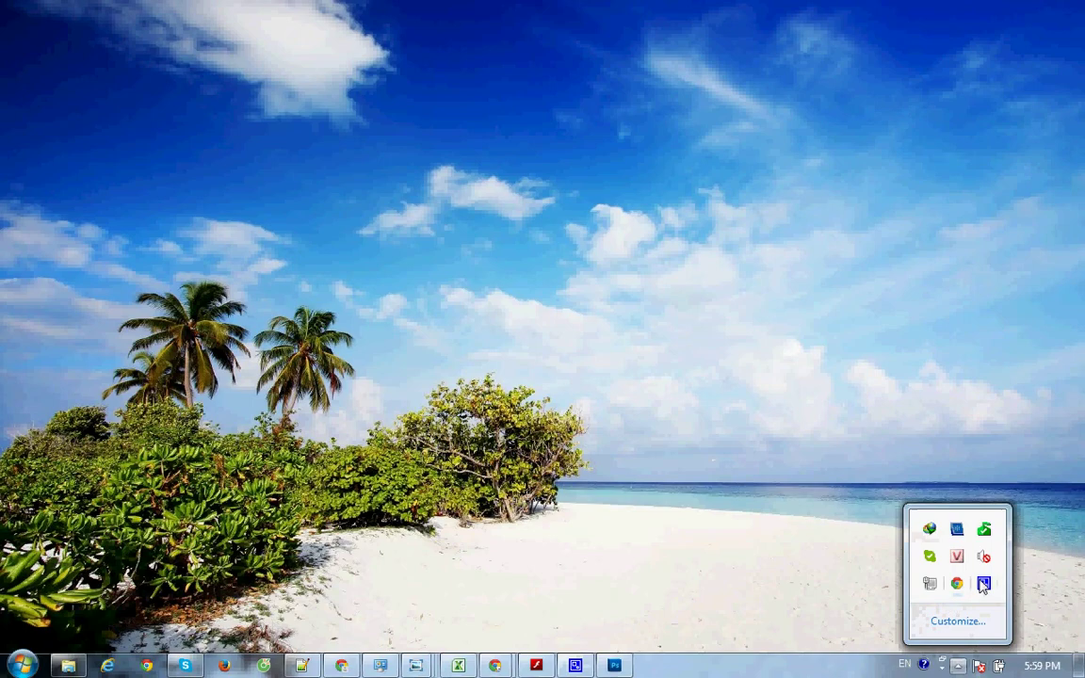